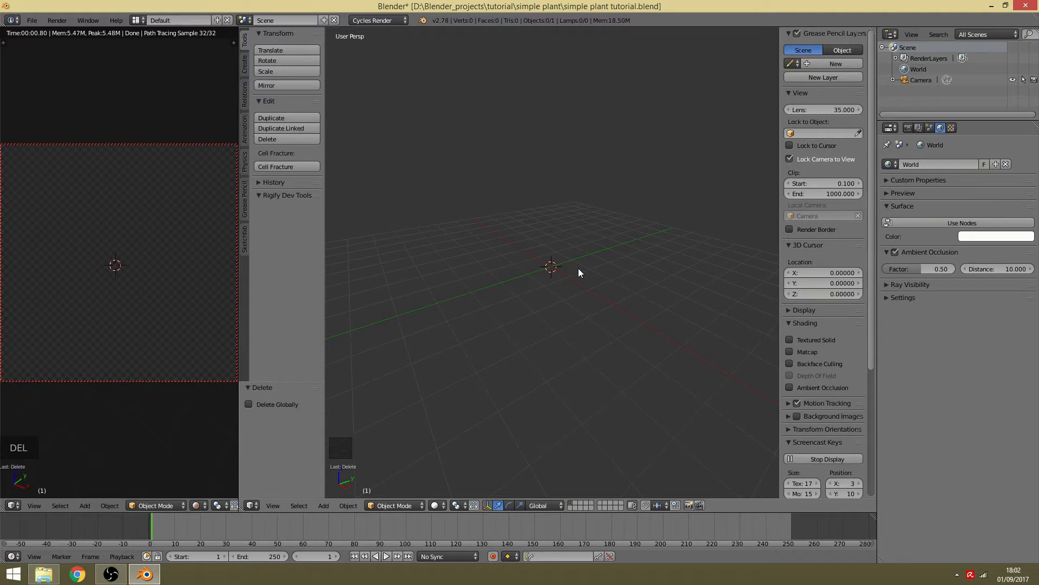
Step: Place the 3D cursor at several spots in the viewport and reset it to the world origin
{"action": "scroll", "coordinate": [568, 270], "scroll_direction": "up", "scroll_amount": 3}
{"action": "scroll", "coordinate": [611, 320], "scroll_direction": "down", "scroll_amount": 2}
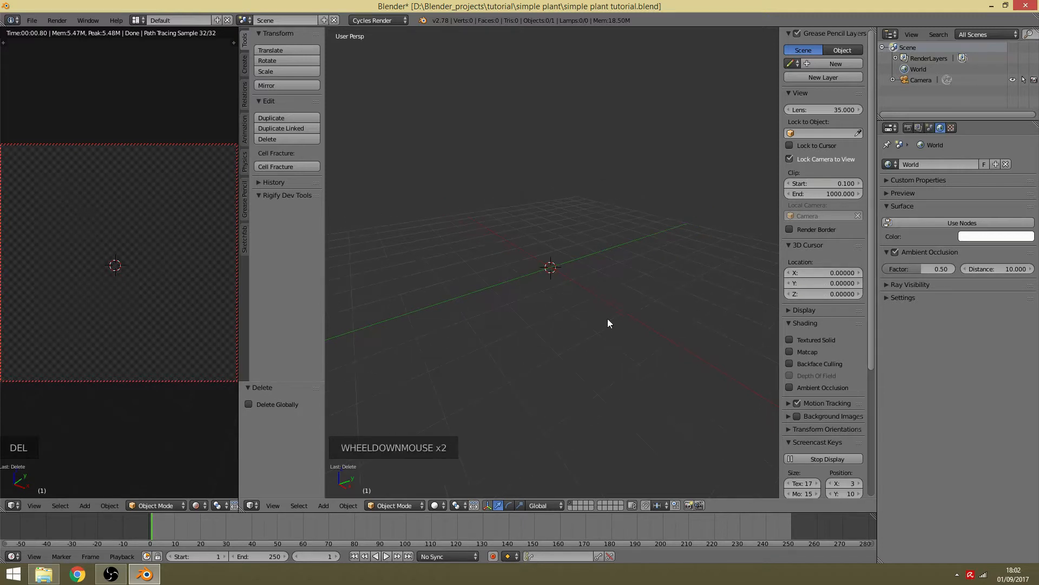
{"action": "left_click", "coordinate": [611, 269]}
{"action": "left_click", "coordinate": [546, 252]}
{"action": "left_click", "coordinate": [476, 356]}
{"action": "left_click", "coordinate": [597, 365]}
{"action": "left_click", "coordinate": [628, 360]}
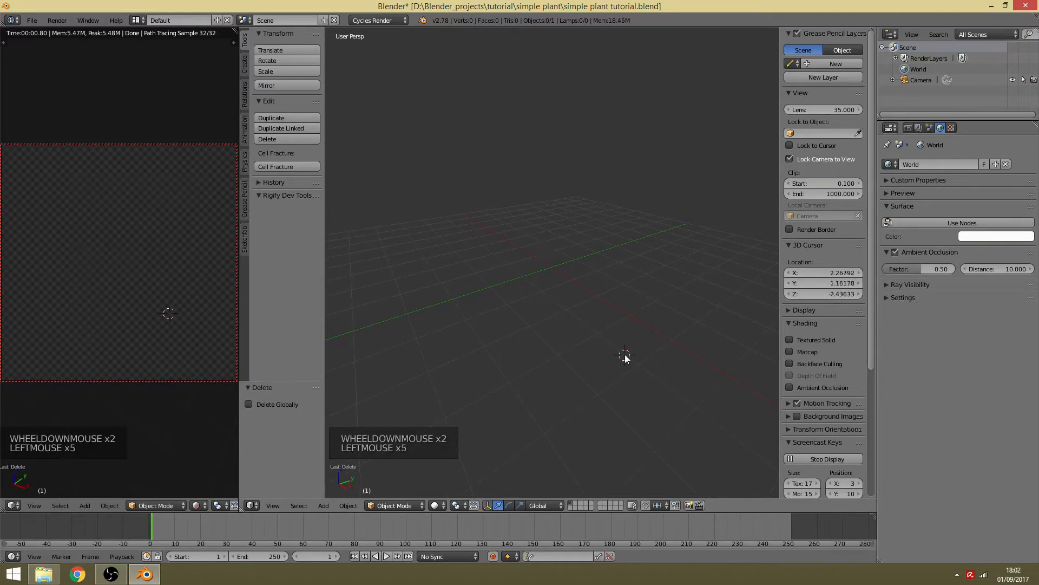
{"action": "left_click", "coordinate": [672, 307]}
{"action": "left_click", "coordinate": [500, 296]}
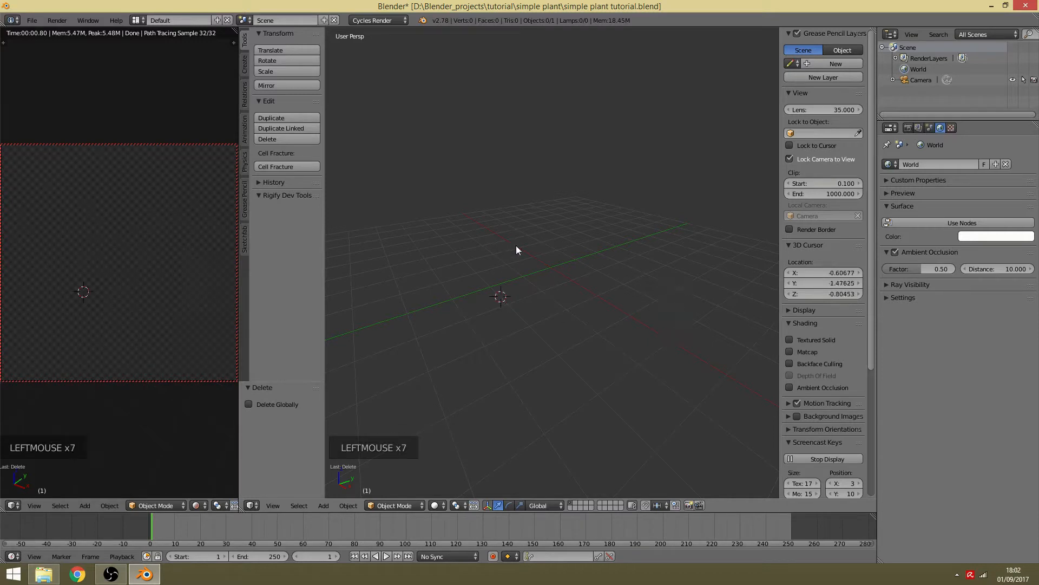
{"action": "left_click", "coordinate": [643, 290]}
{"action": "key", "text": "shift+c"}
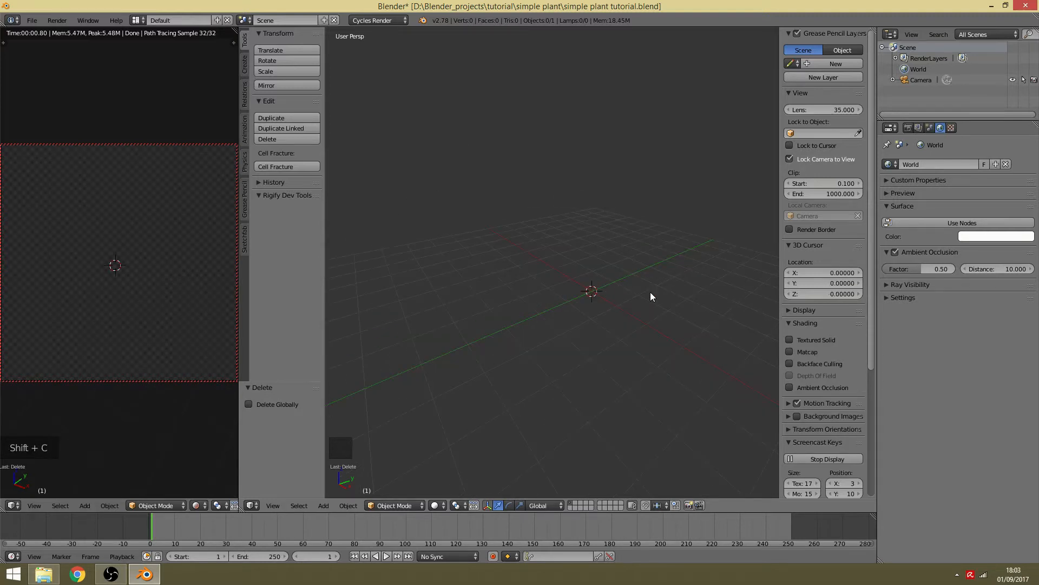
Step: Add an Image empty at the world origin
{"action": "key", "text": "shift+a"}
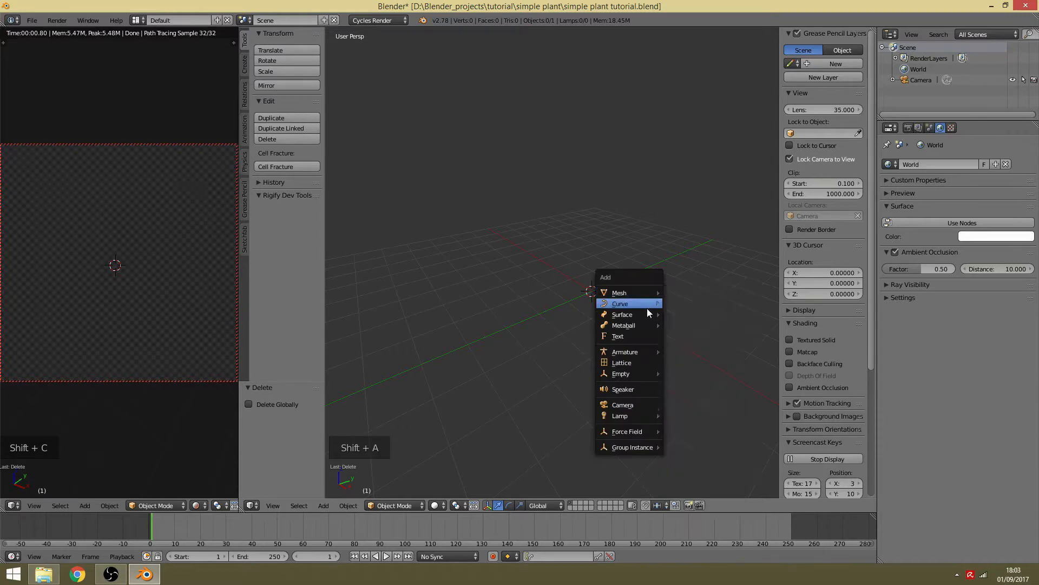
{"action": "mouse_move", "coordinate": [638, 372]}
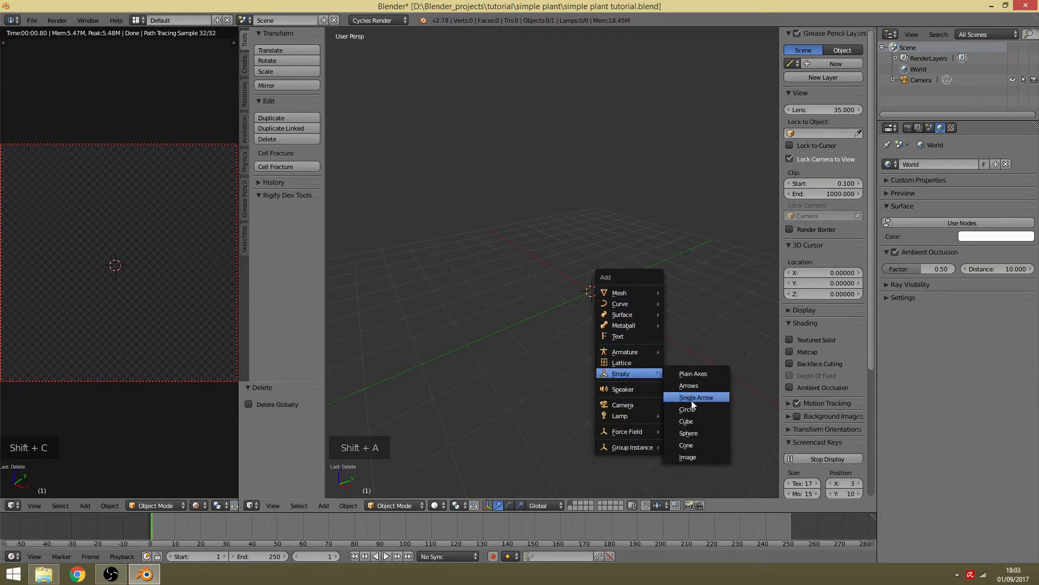
{"action": "left_click", "coordinate": [690, 458]}
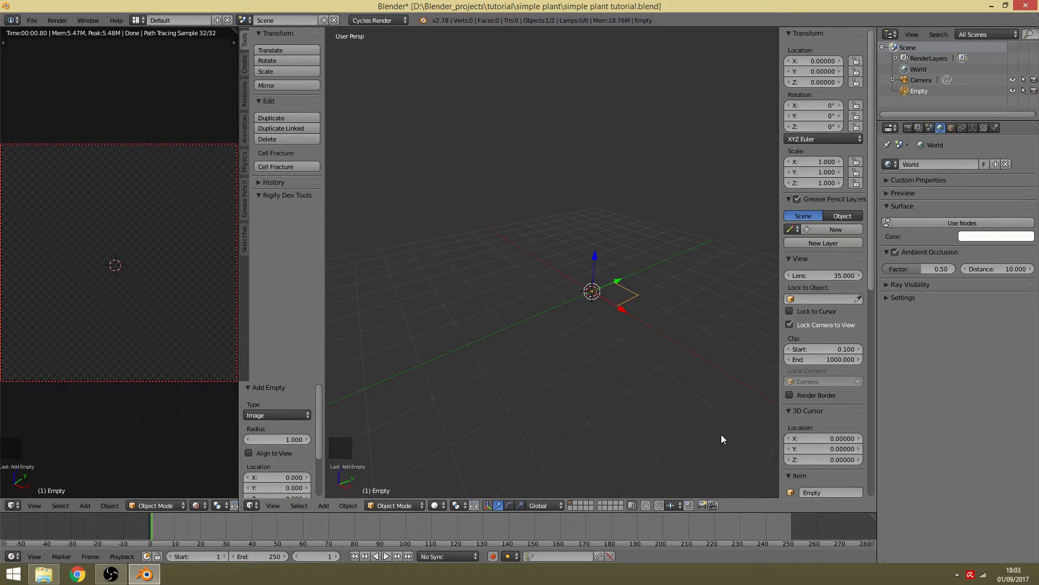
Step: Load plant sketch.png as the image displayed by the empty
{"action": "left_click", "coordinate": [975, 131]}
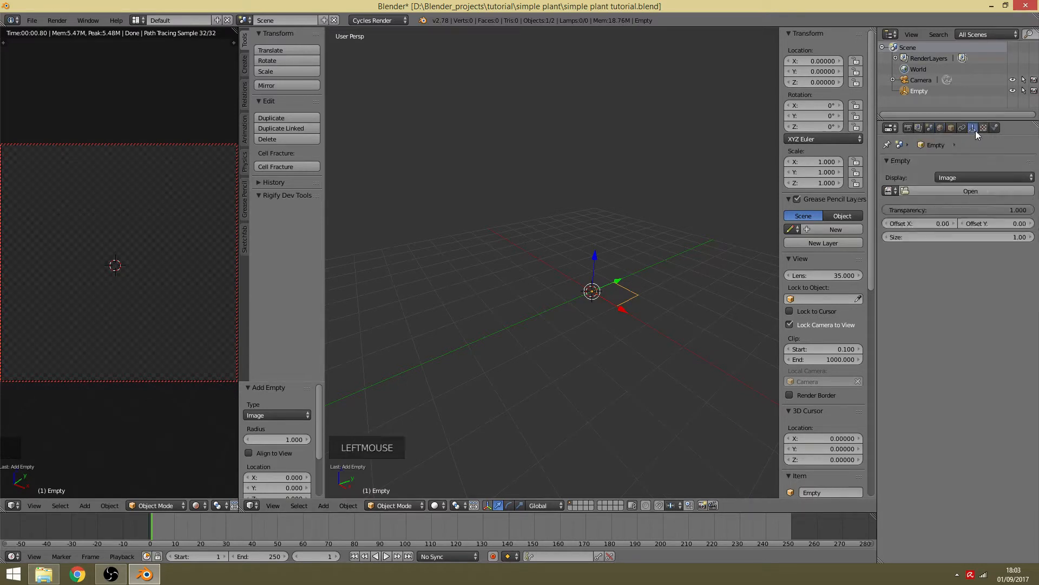
{"action": "left_click", "coordinate": [931, 188]}
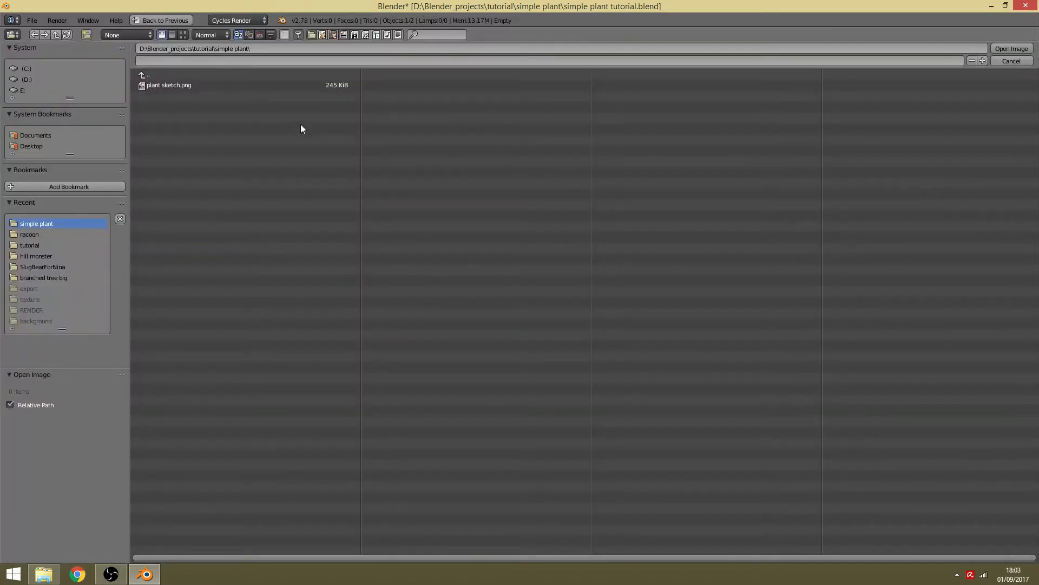
{"action": "left_click", "coordinate": [181, 85]}
{"action": "left_click", "coordinate": [995, 51]}
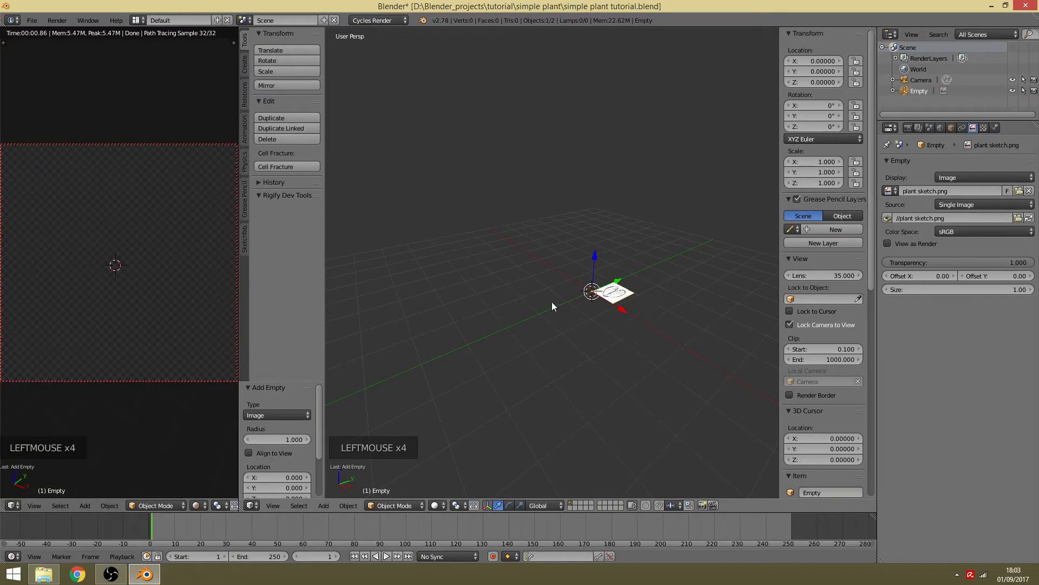
Step: Add a mesh cube at the 3D cursor and delete it from the scene
{"action": "middle_click_drag", "start_coordinate": [552, 301], "coordinate": [597, 345]}
{"action": "scroll", "coordinate": [536, 216], "scroll_direction": "down", "scroll_amount": 3}
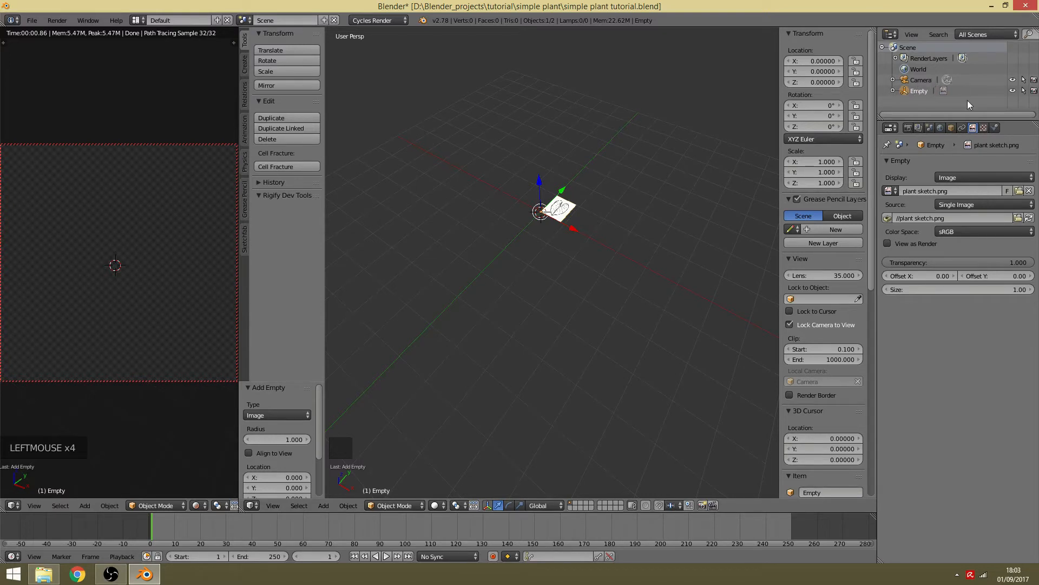
{"action": "key", "text": "shift+a"}
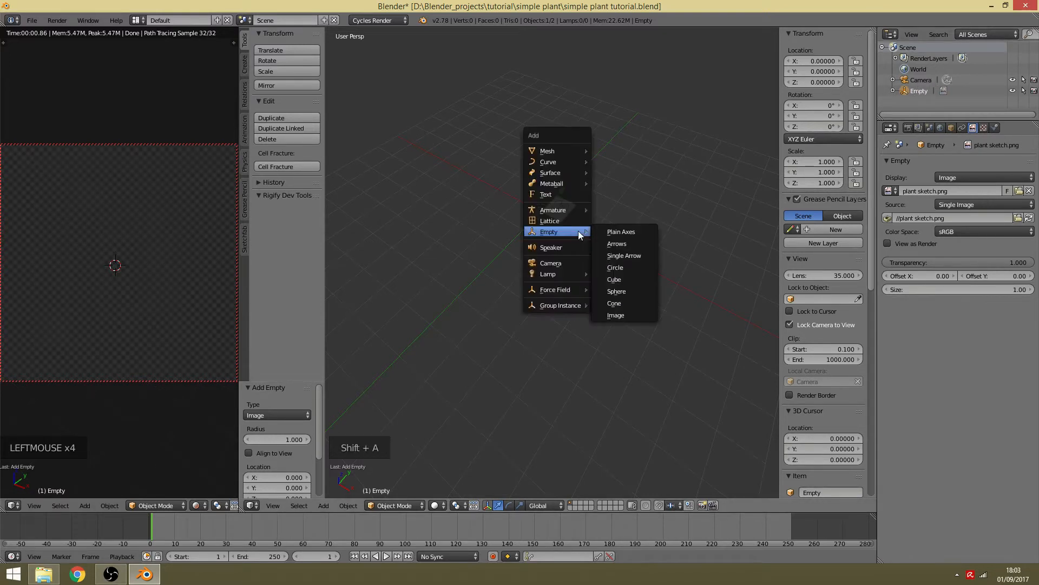
{"action": "mouse_move", "coordinate": [574, 152]}
{"action": "left_click", "coordinate": [629, 161]}
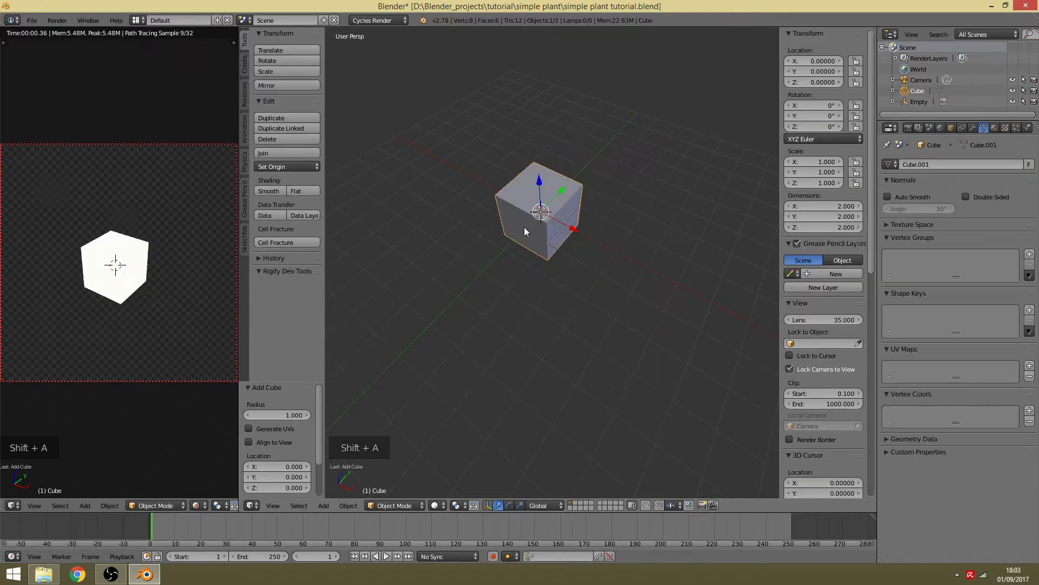
{"action": "right_click", "coordinate": [919, 92]}
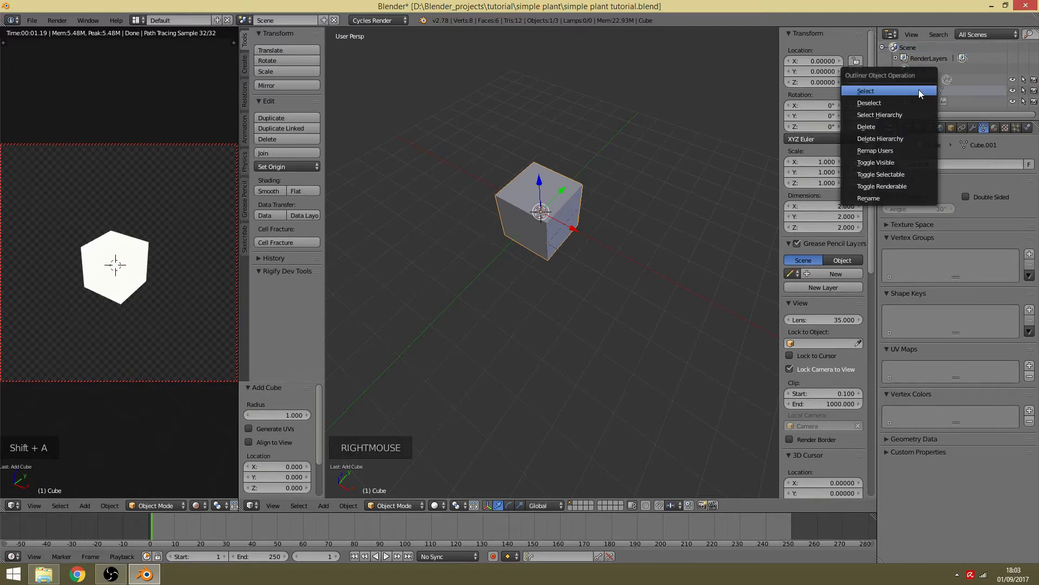
{"action": "left_click", "coordinate": [879, 125]}
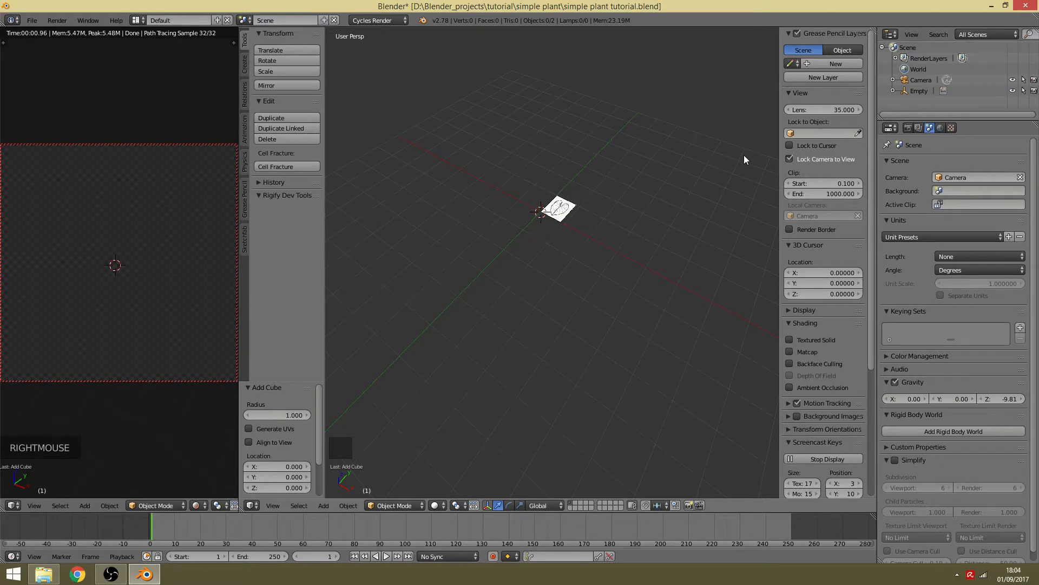
Step: Rename the image empty to "leaf ref"
{"action": "double_click", "coordinate": [915, 92]}
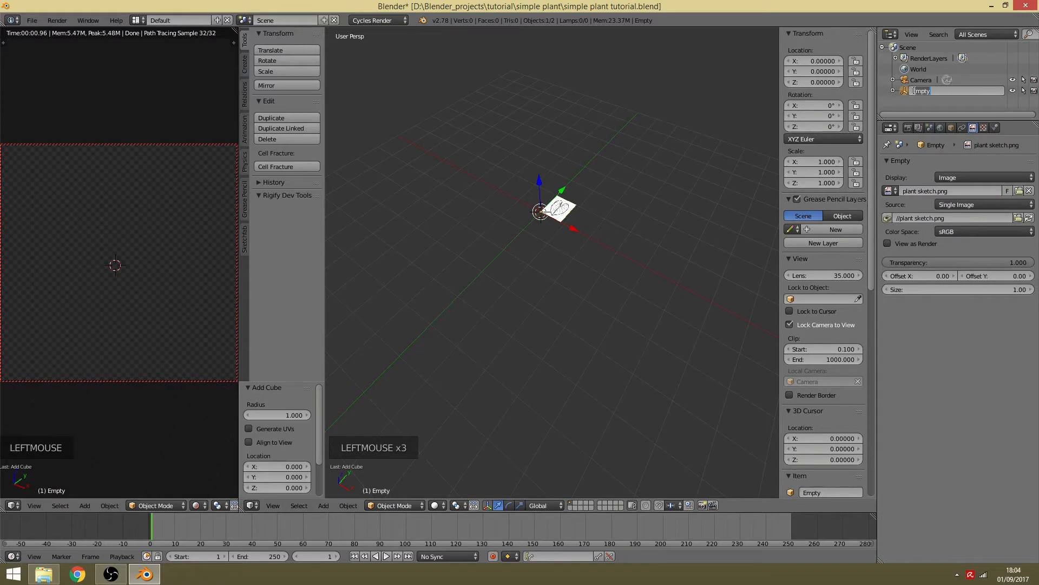
{"action": "type", "text": "Re"}
{"action": "key", "text": "Return"}
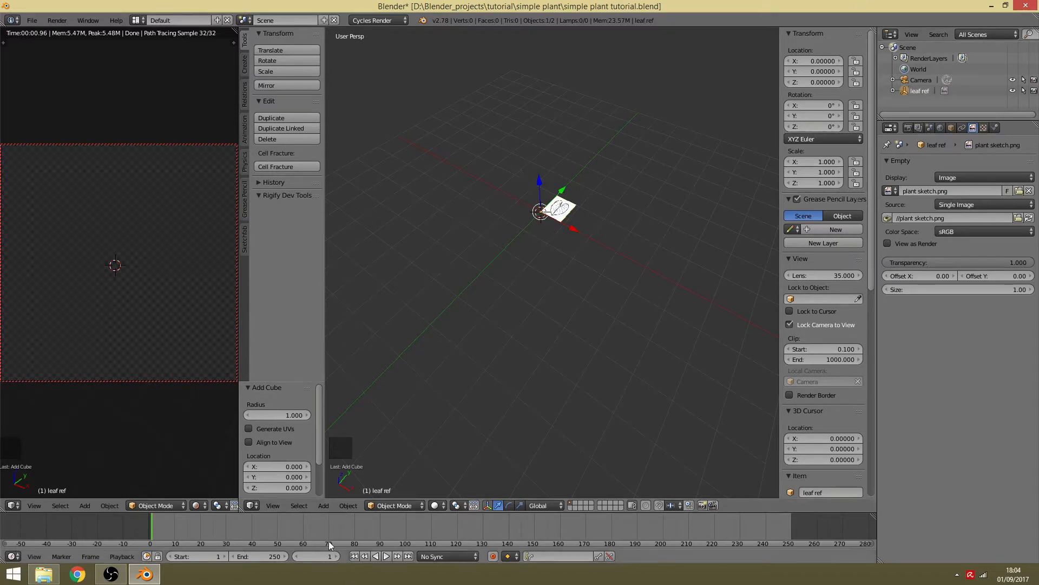
Step: Set the 3D viewport to the top view in orthographic projection, with the leaf sketch in sight
{"action": "left_click", "coordinate": [273, 505]}
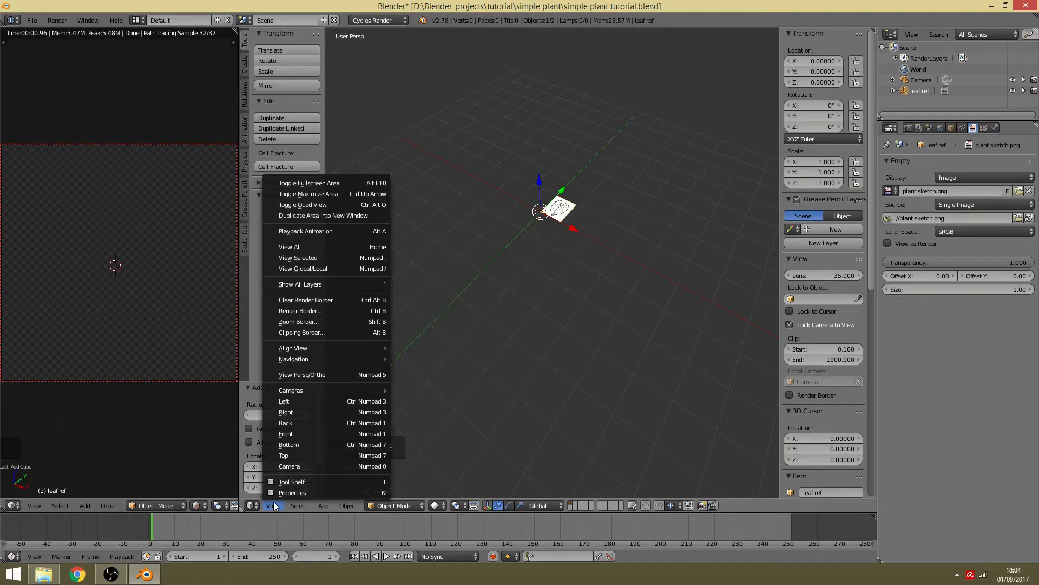
{"action": "left_click", "coordinate": [283, 456]}
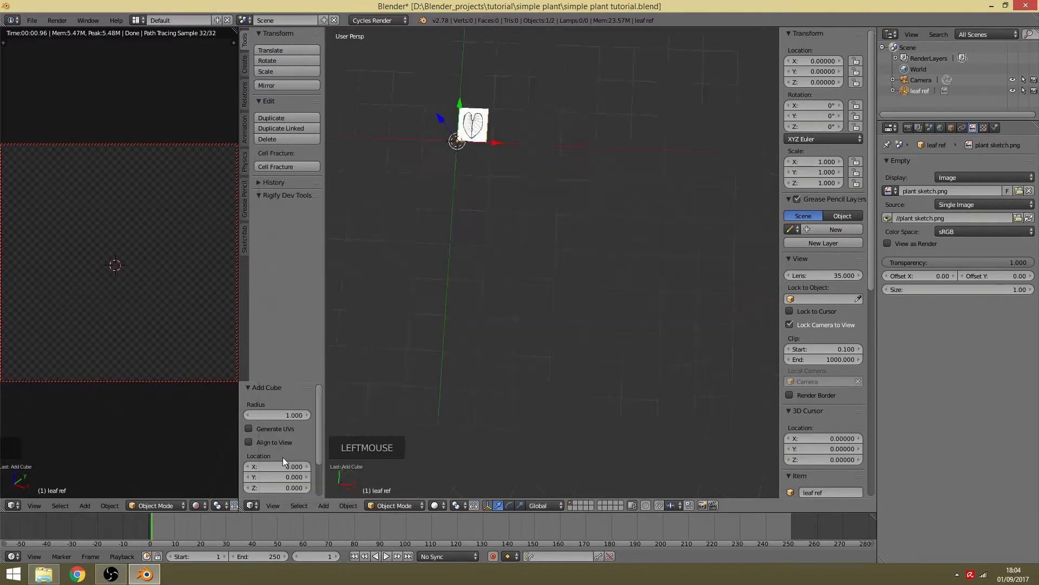
{"action": "middle_click_drag", "start_coordinate": [469, 210], "coordinate": [679, 485], "text": "shift"}
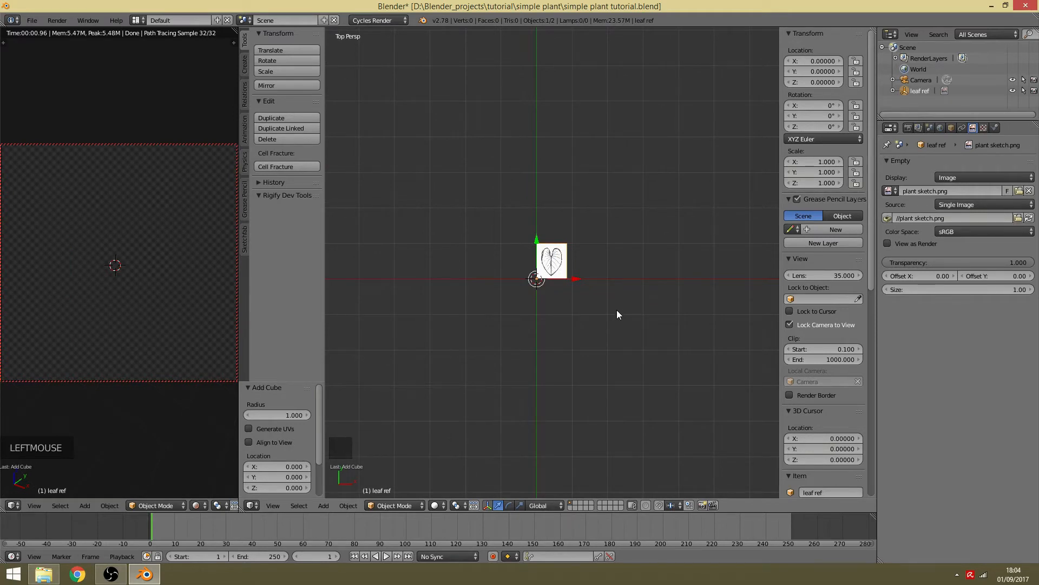
{"action": "key", "text": "KP_5"}
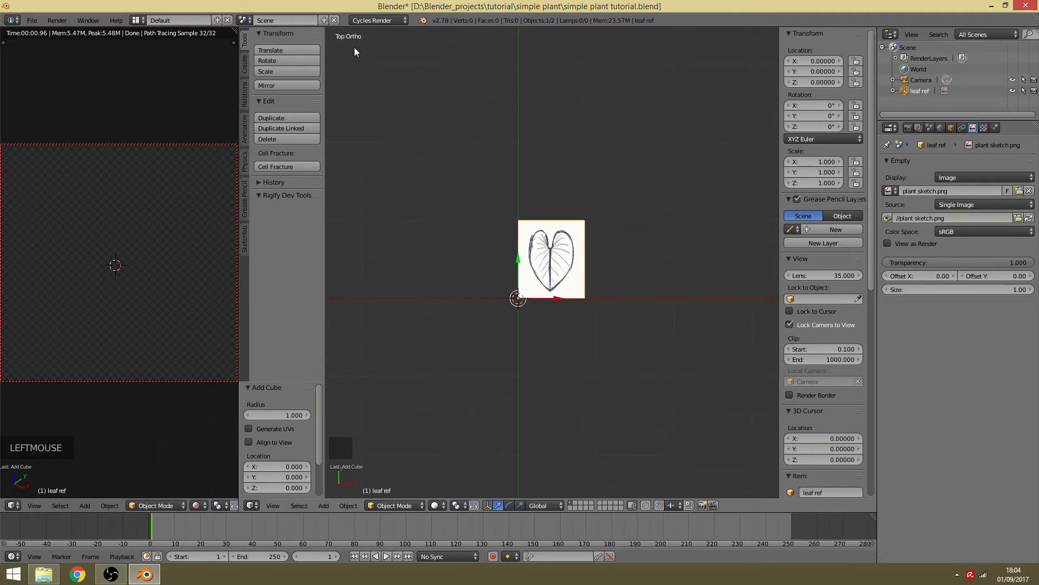
{"action": "key", "text": "KP_5"}
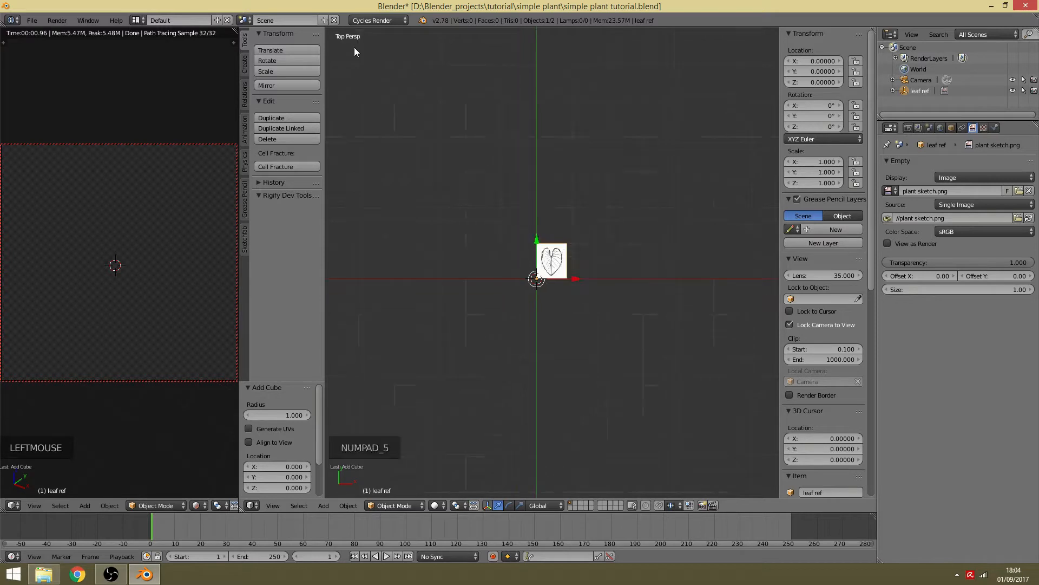
{"action": "key", "text": "KP_5"}
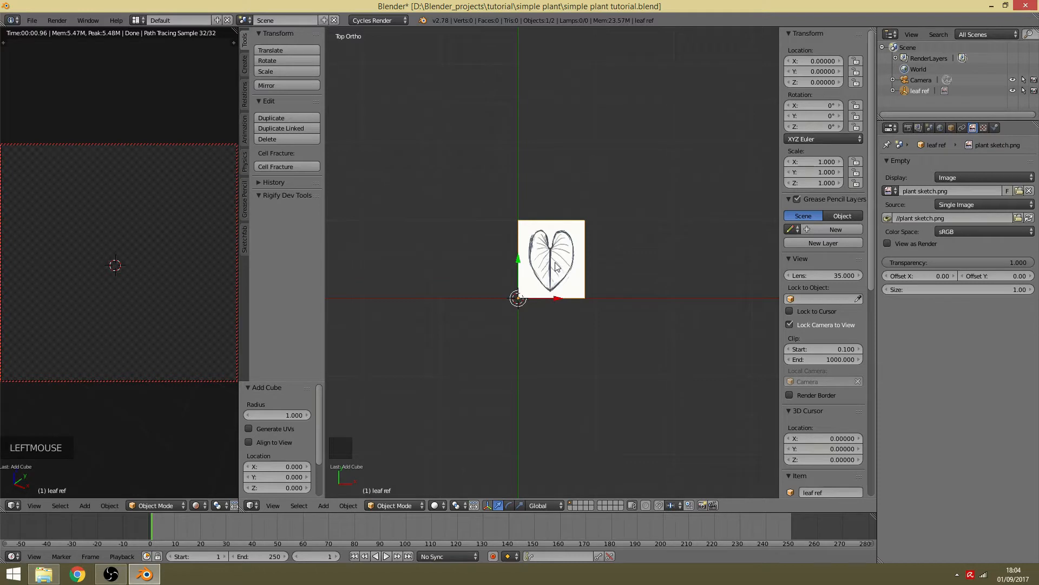
Step: Scale the leaf sketch to about 3 and move it about -1.22 along X so its midrib meets the Y axis
{"action": "key", "text": "s"}
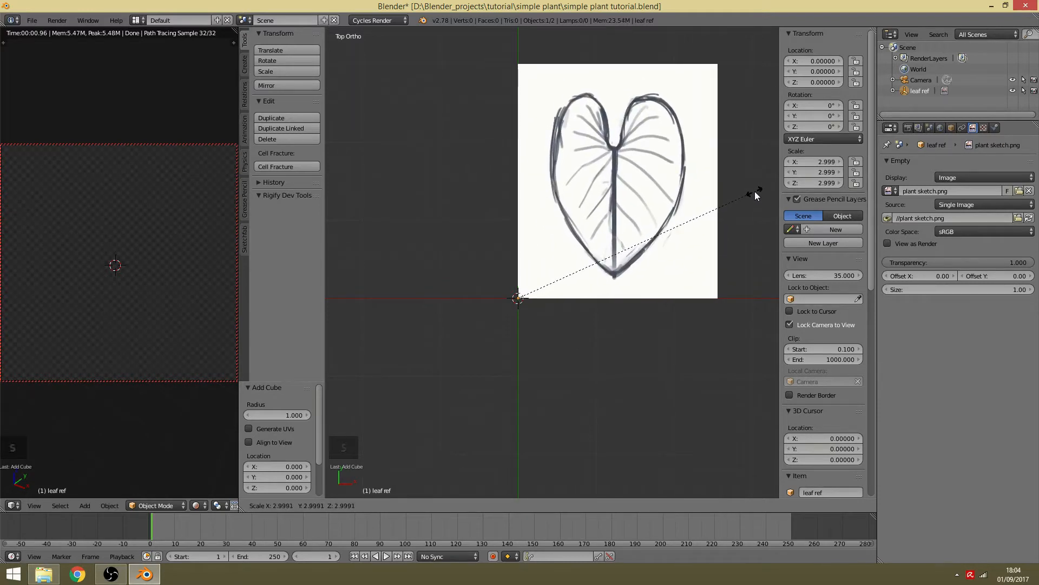
{"action": "left_click", "coordinate": [755, 192]}
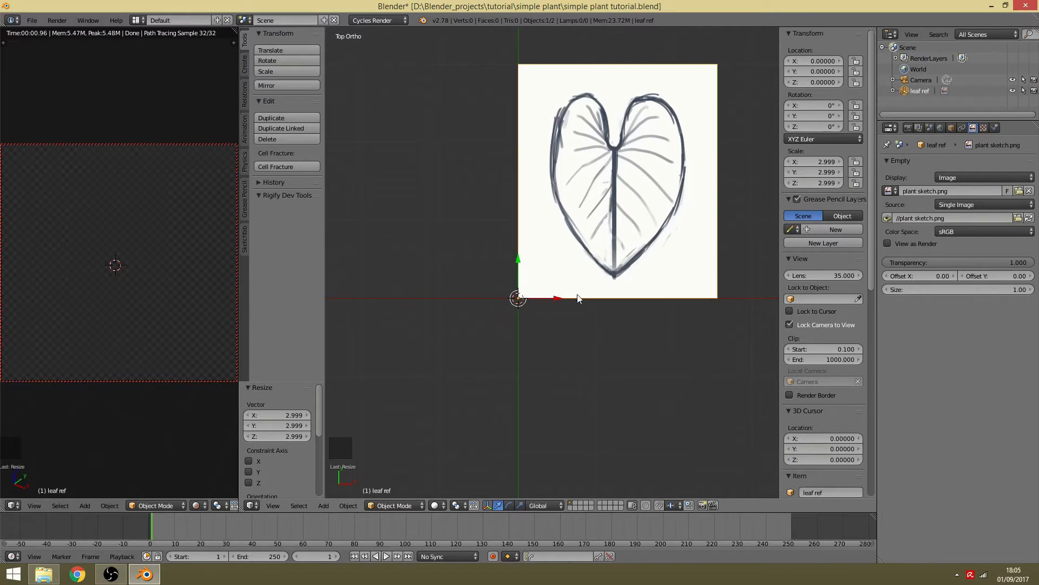
{"action": "left_click_drag", "start_coordinate": [557, 301], "coordinate": [461, 298]}
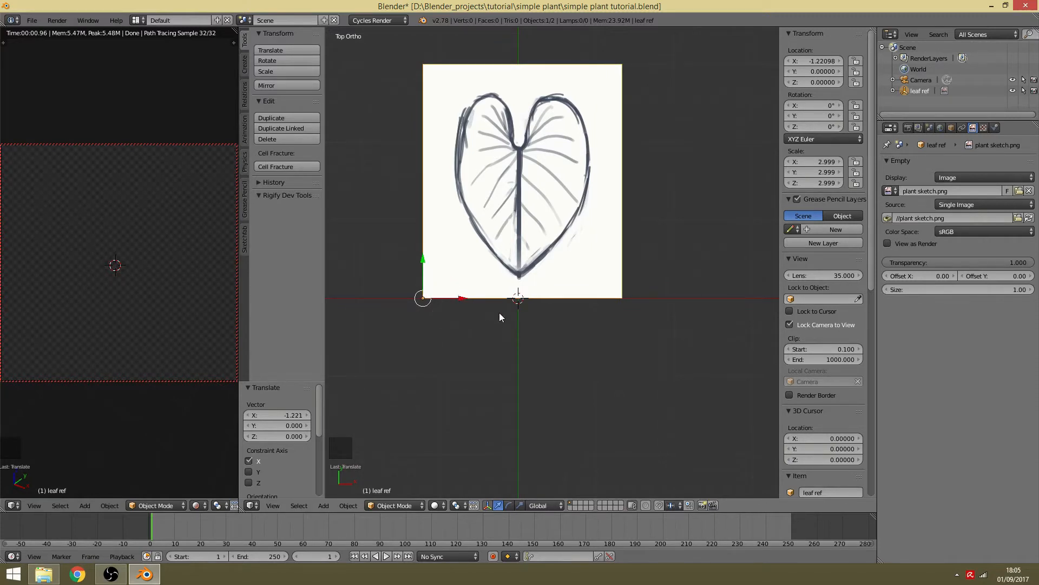
Step: Try grabbing the leaf sketch freely and constraining its movement to the X axis
{"action": "key", "text": "g"}
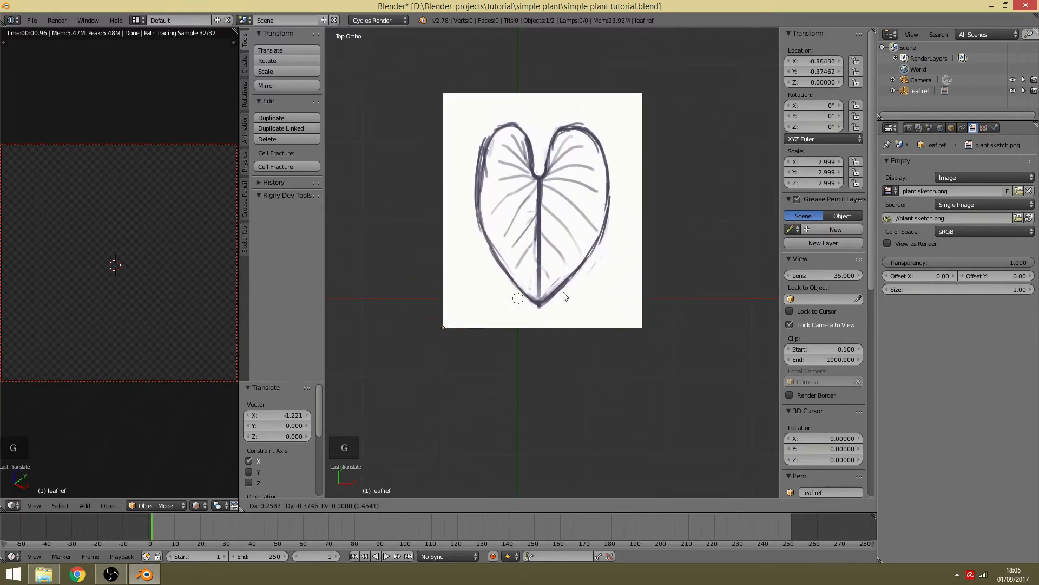
{"action": "key", "text": "x"}
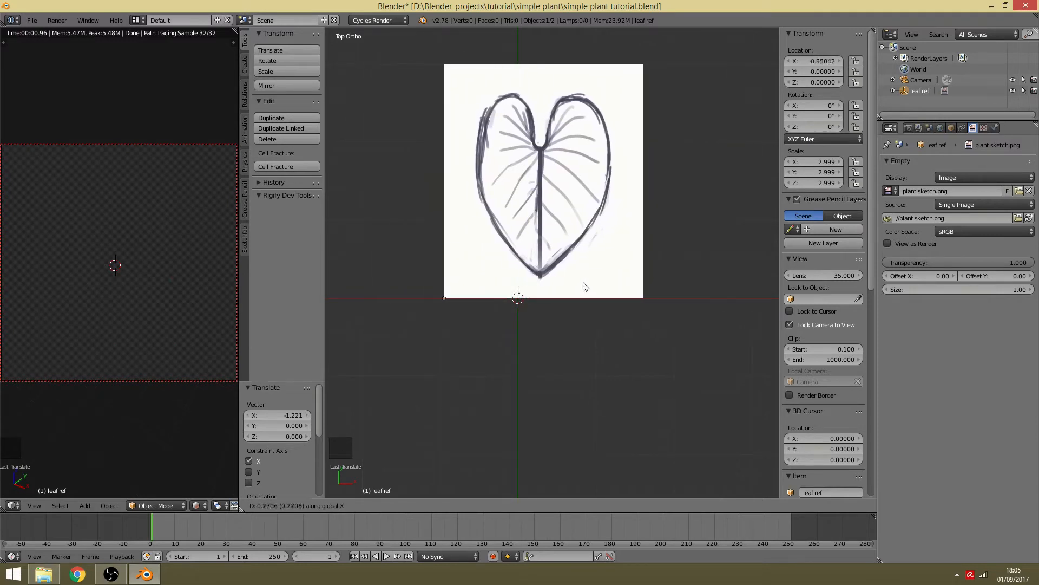
{"action": "left_click", "coordinate": [550, 294]}
Step: Try moving the leaf sketch along the X, Y and Z axes in turn from an angled view, and cancel the move
{"action": "scroll", "coordinate": [549, 294], "scroll_direction": "down", "scroll_amount": 6}
{"action": "middle_click_drag", "start_coordinate": [661, 394], "coordinate": [543, 290]}
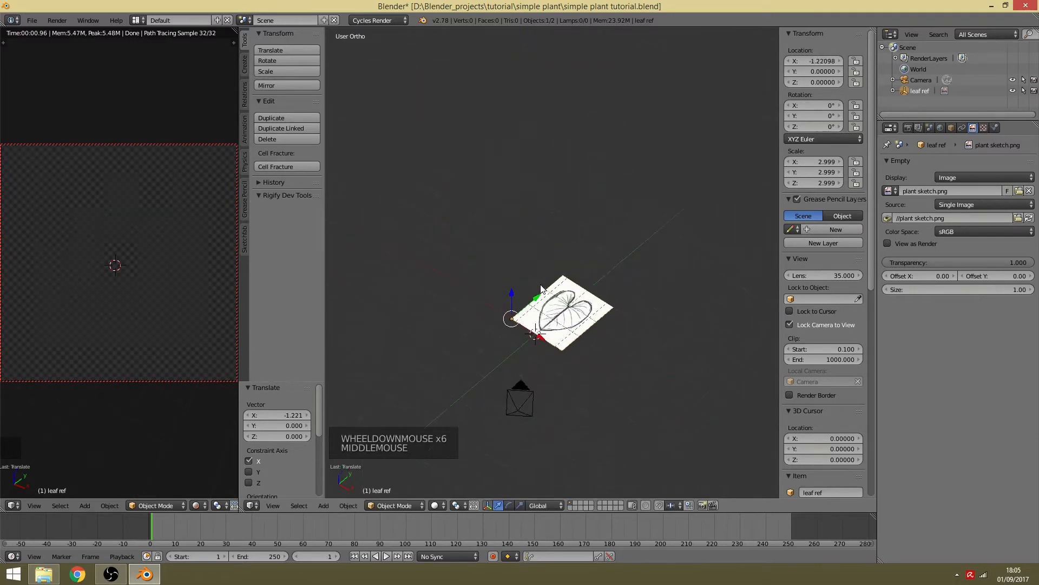
{"action": "scroll", "coordinate": [592, 390], "scroll_direction": "up", "scroll_amount": 6}
{"action": "middle_click_drag", "start_coordinate": [591, 390], "coordinate": [549, 331], "text": "shift"}
{"action": "scroll", "coordinate": [546, 194], "scroll_direction": "down", "scroll_amount": 1}
{"action": "key", "text": "g"}
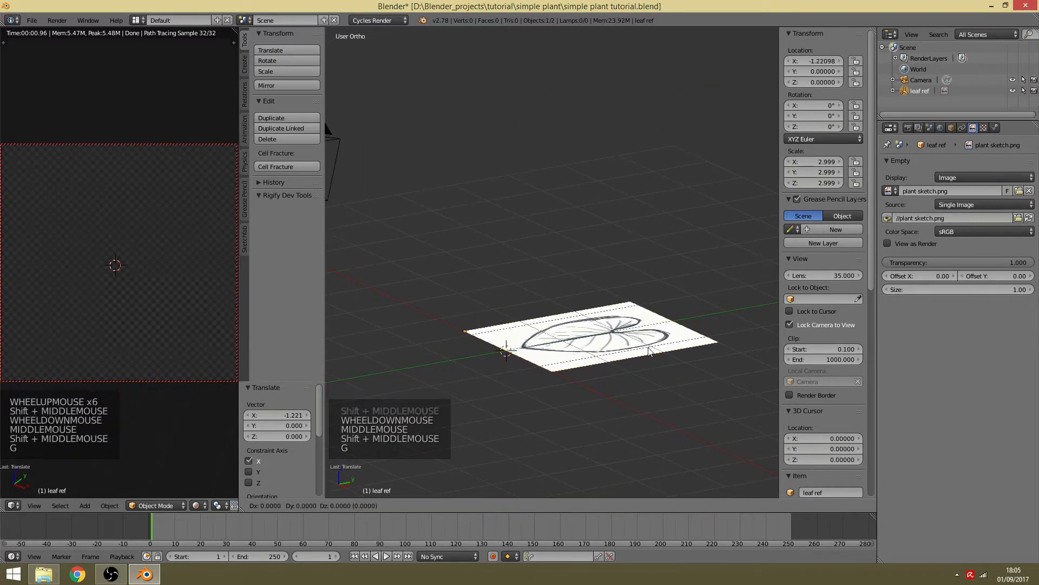
{"action": "key", "text": "x"}
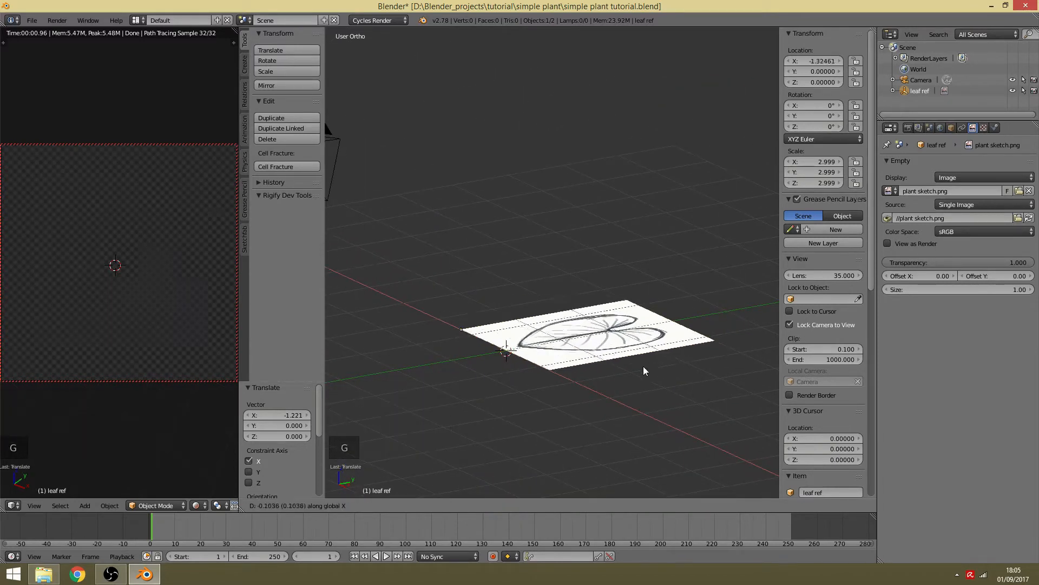
{"action": "key", "text": "y"}
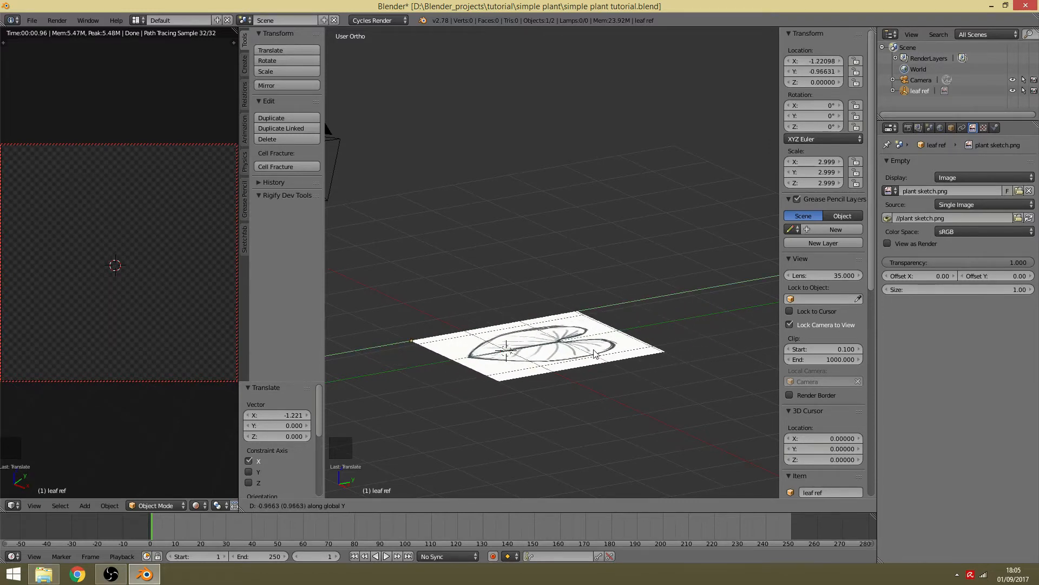
{"action": "key", "text": "z"}
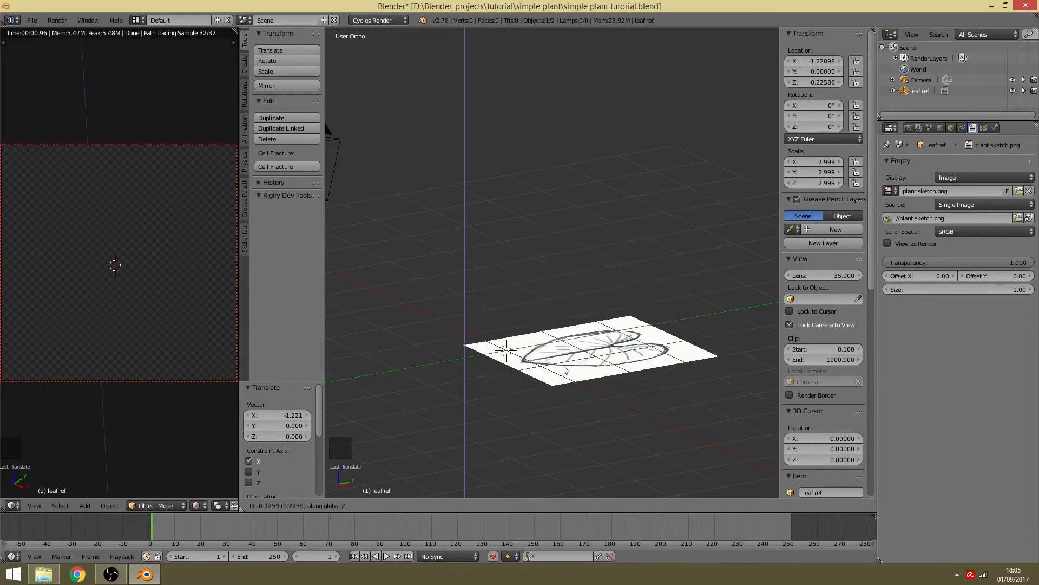
{"action": "key", "text": "Escape"}
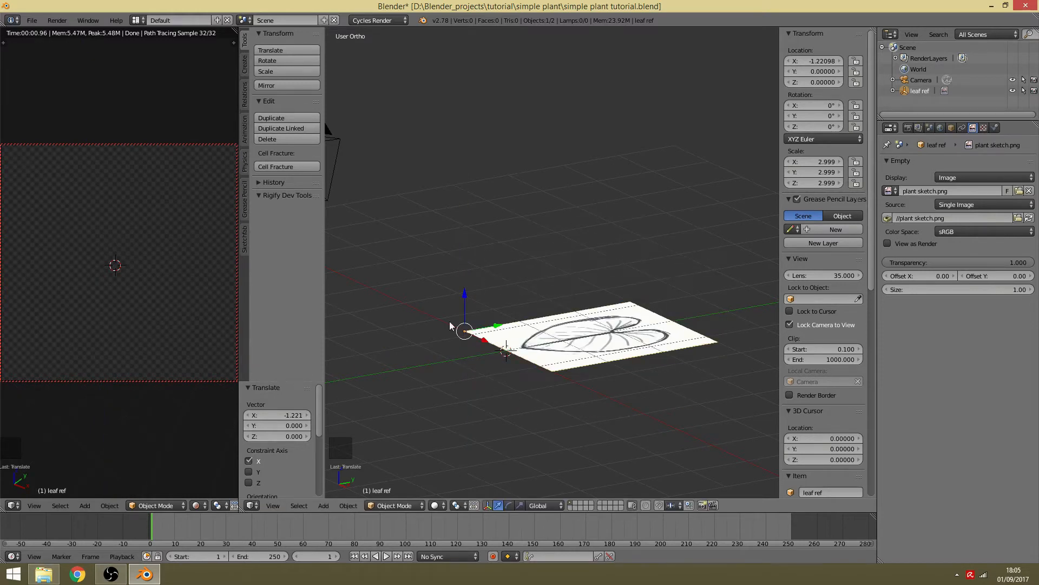
Step: Return the 3D viewport to the top view and centre the leaf sketch in it
{"action": "left_click", "coordinate": [267, 504]}
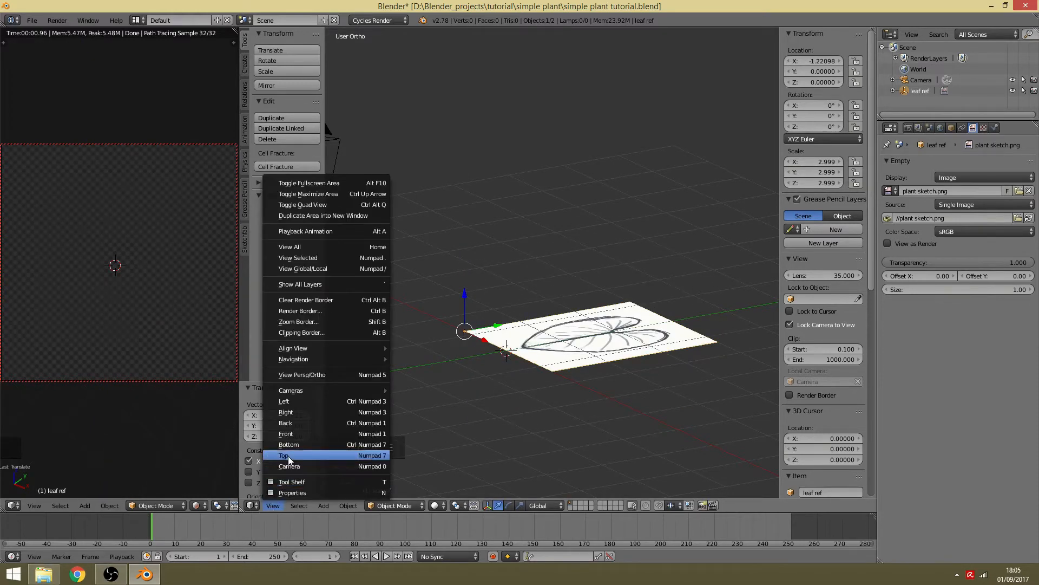
{"action": "left_click", "coordinate": [288, 456]}
{"action": "middle_click_drag", "start_coordinate": [433, 229], "coordinate": [589, 387], "text": "shift"}
Step: Add a mesh plane and move it about 1.38 along Y so it lies over the leaf sketch
{"action": "key", "text": "ctrl+a"}
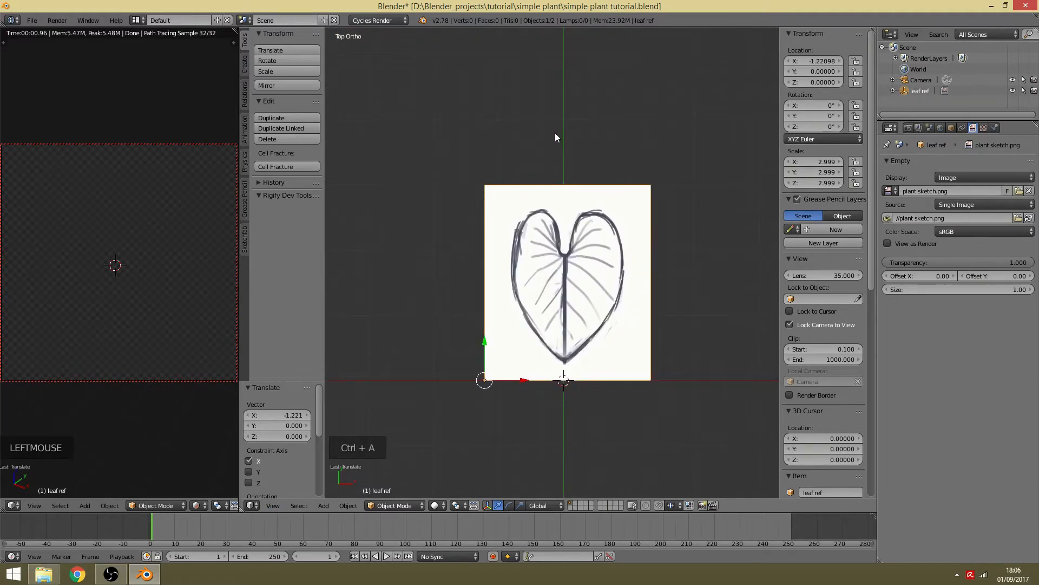
{"action": "key", "text": "shift+a"}
{"action": "mouse_move", "coordinate": [562, 135]}
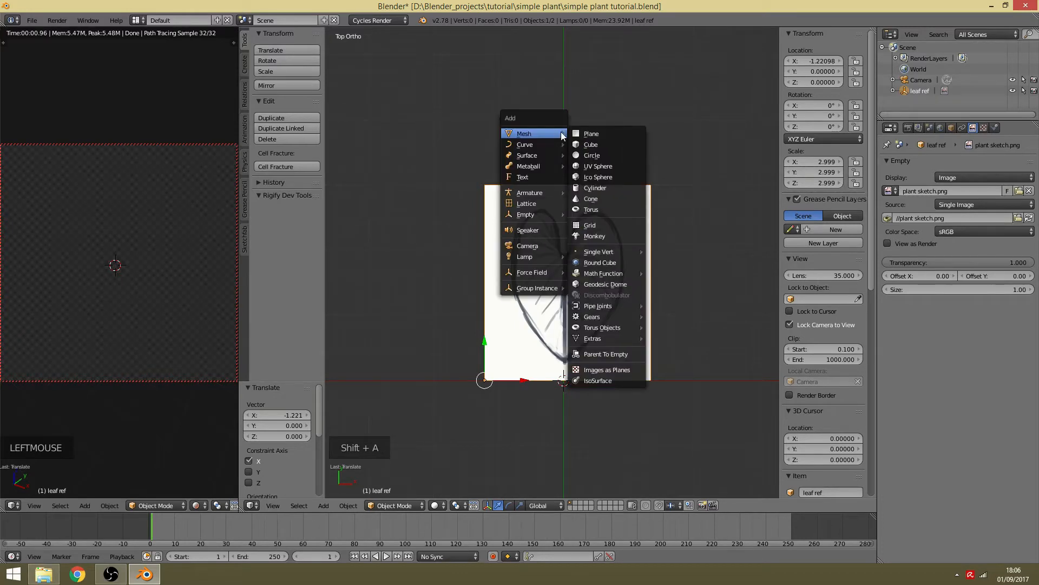
{"action": "left_click", "coordinate": [603, 134]}
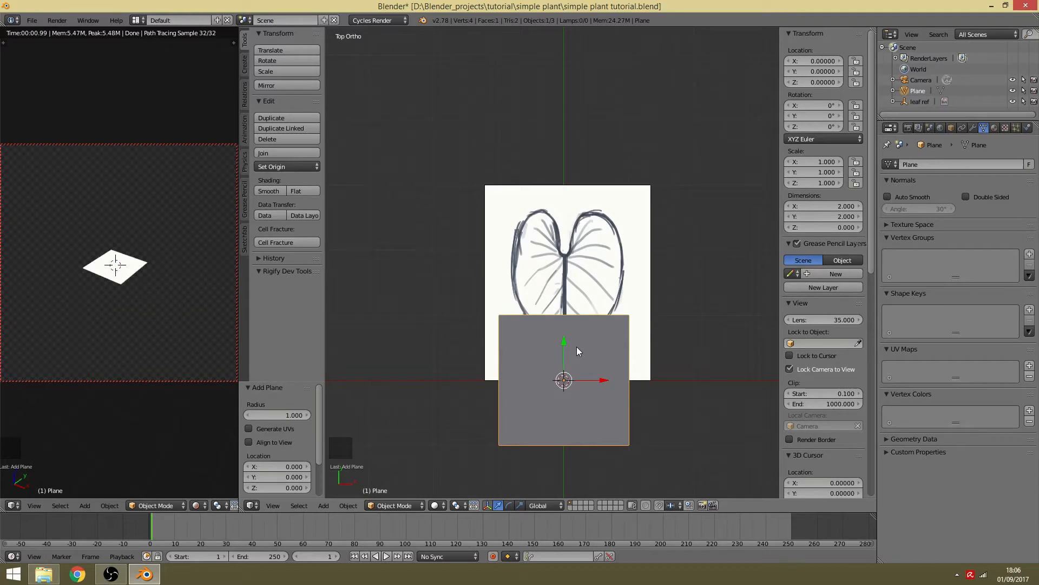
{"action": "left_click_drag", "start_coordinate": [563, 342], "coordinate": [569, 253]}
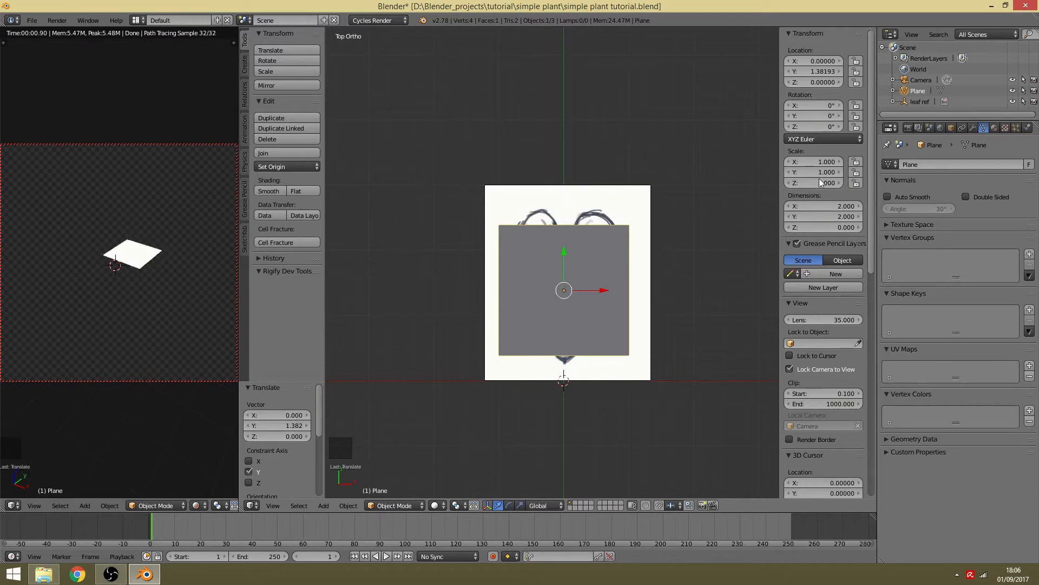
Step: Add a Mirror modifier to the plane and try moving the plane freely in Object Mode
{"action": "left_click", "coordinate": [976, 127]}
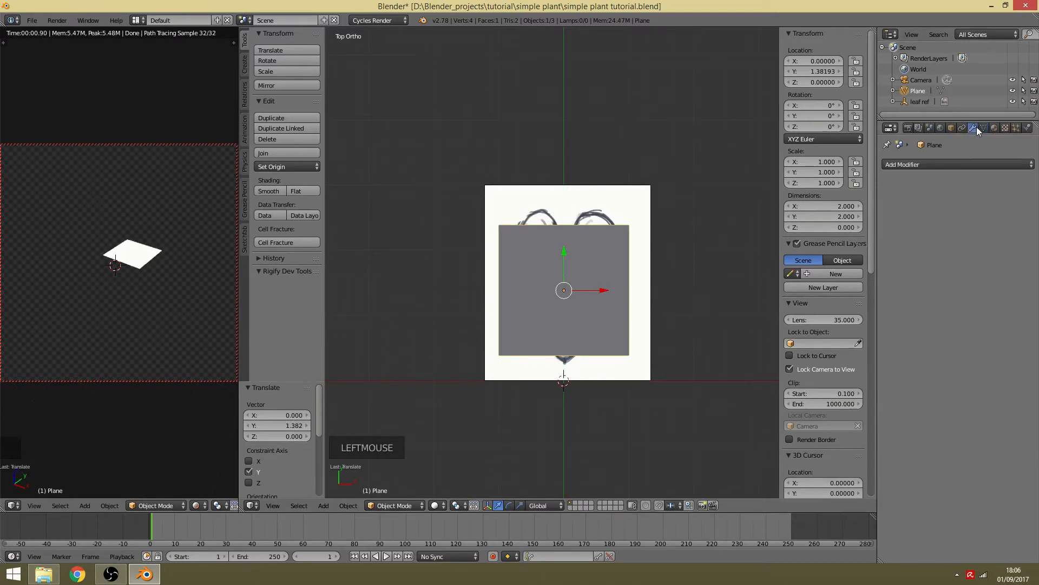
{"action": "left_click", "coordinate": [936, 162]}
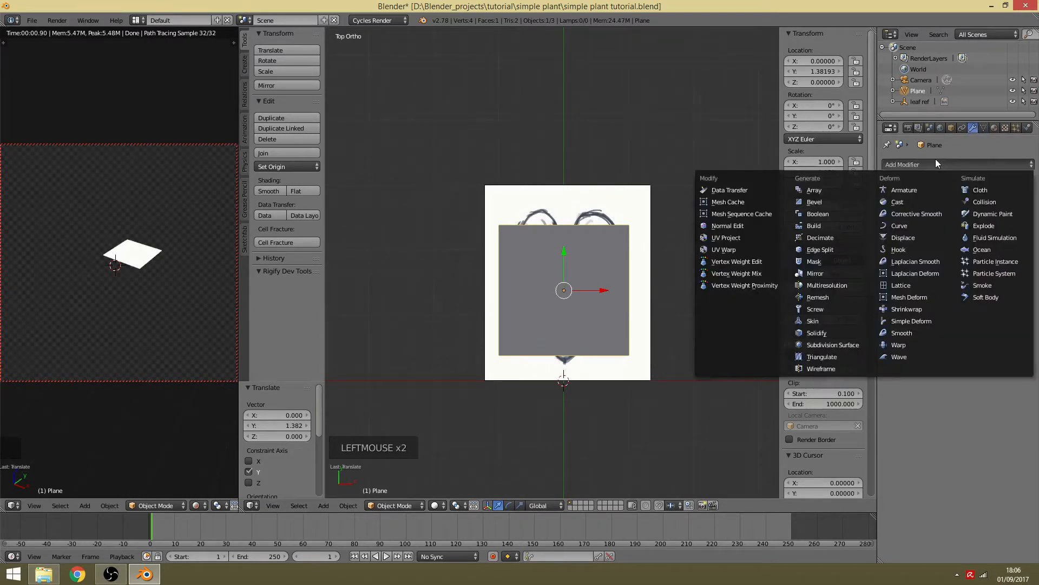
{"action": "left_click", "coordinate": [813, 275]}
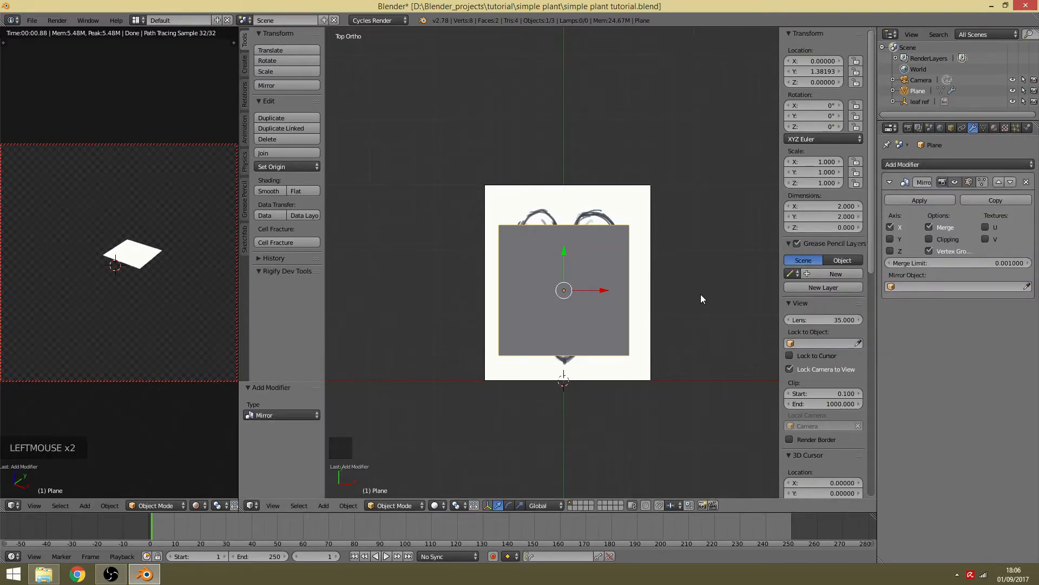
{"action": "key", "text": "g"}
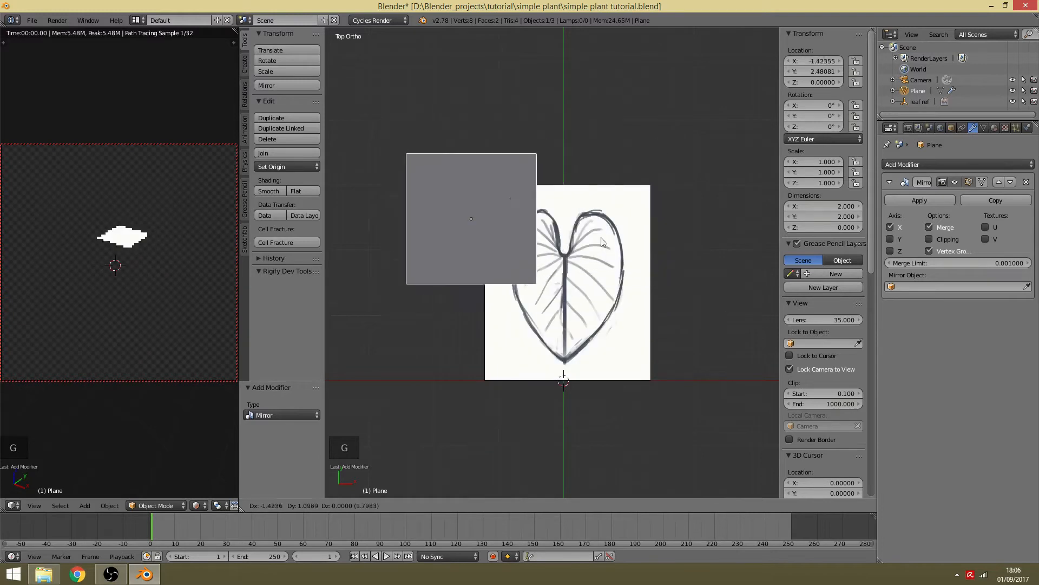
{"action": "right_click", "coordinate": [708, 254]}
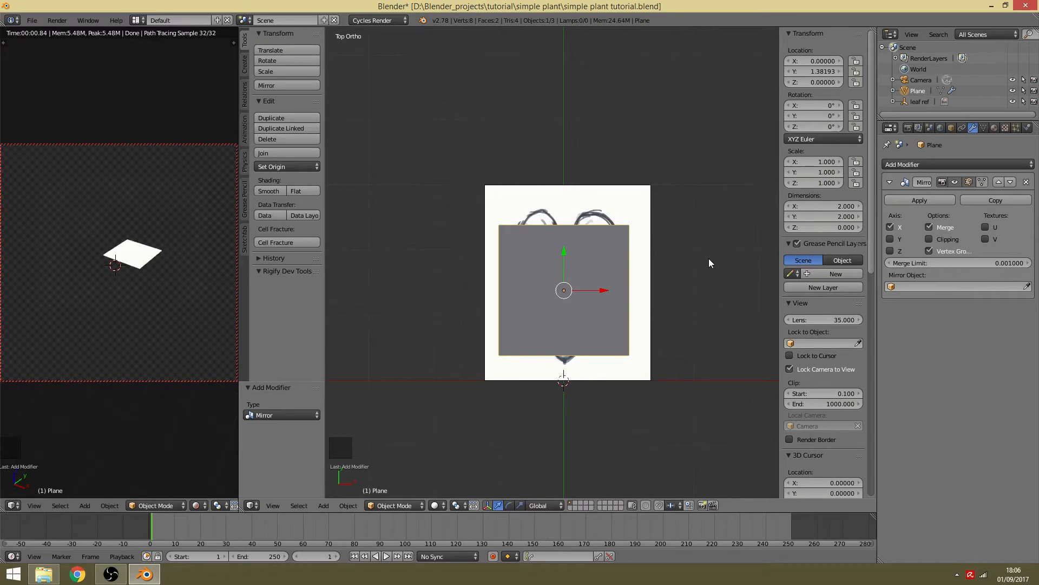
Step: Toggle the plane between Edit Mode and Object Mode, finishing in Edit Mode
{"action": "key", "text": "Tab"}
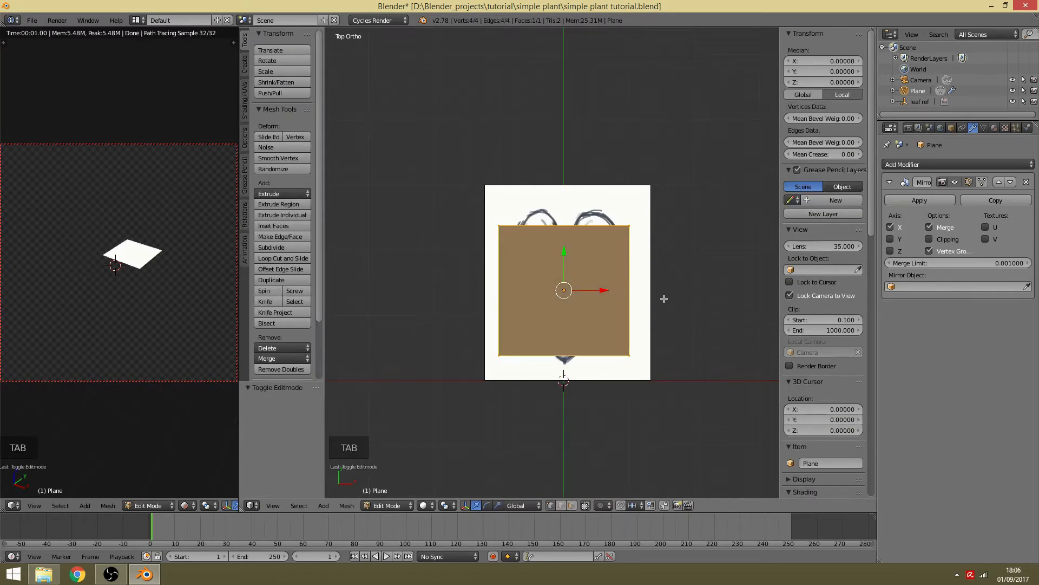
{"action": "left_click", "coordinate": [400, 505]}
{"action": "left_click", "coordinate": [394, 492]}
{"action": "left_click", "coordinate": [395, 505]}
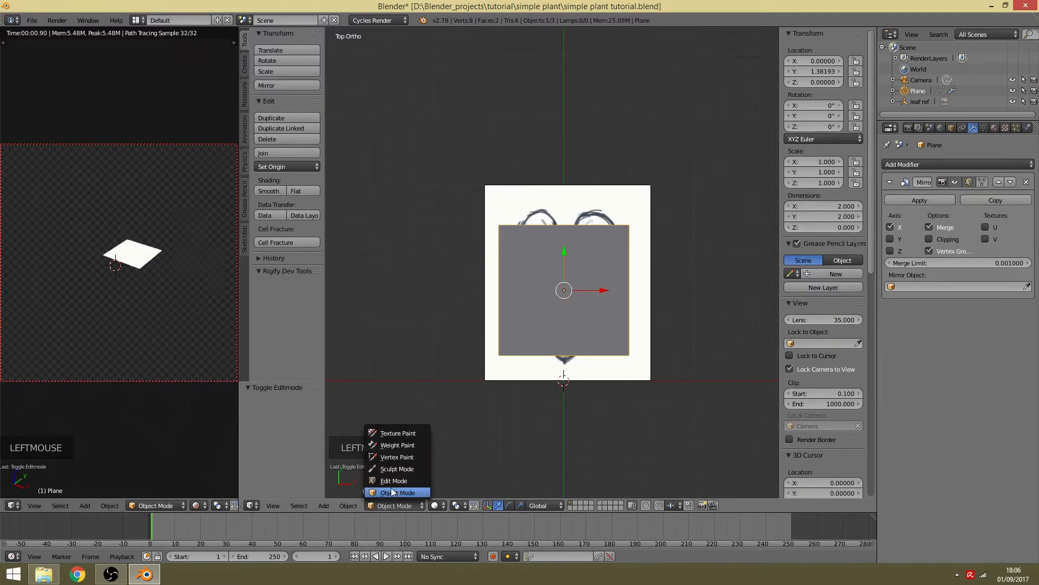
{"action": "left_click", "coordinate": [390, 480]}
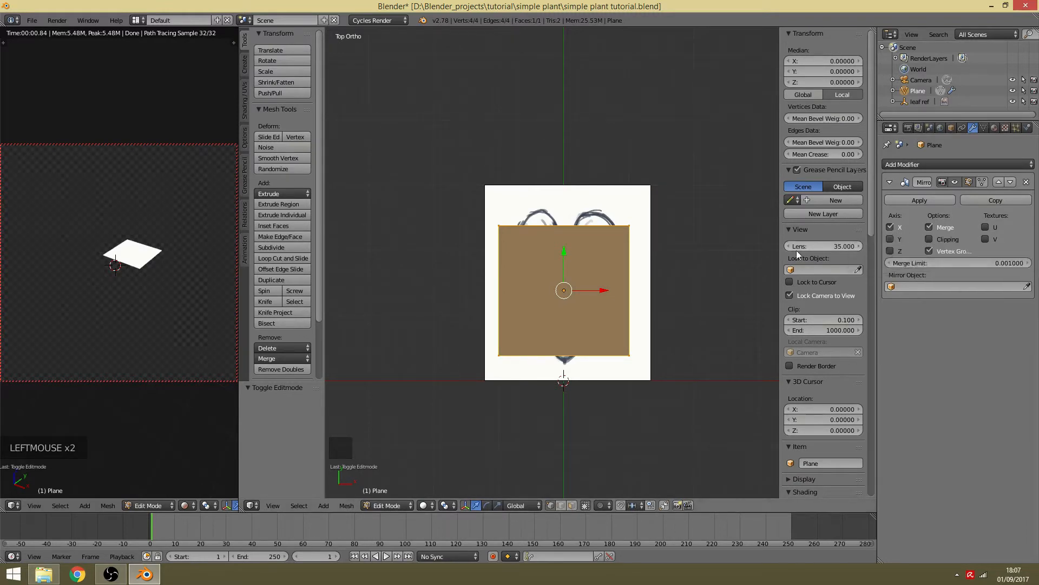
Step: Move the plane's mesh about -1.96 along X and 0.13 along Y, separating it from its mirrored copy
{"action": "key", "text": "g"}
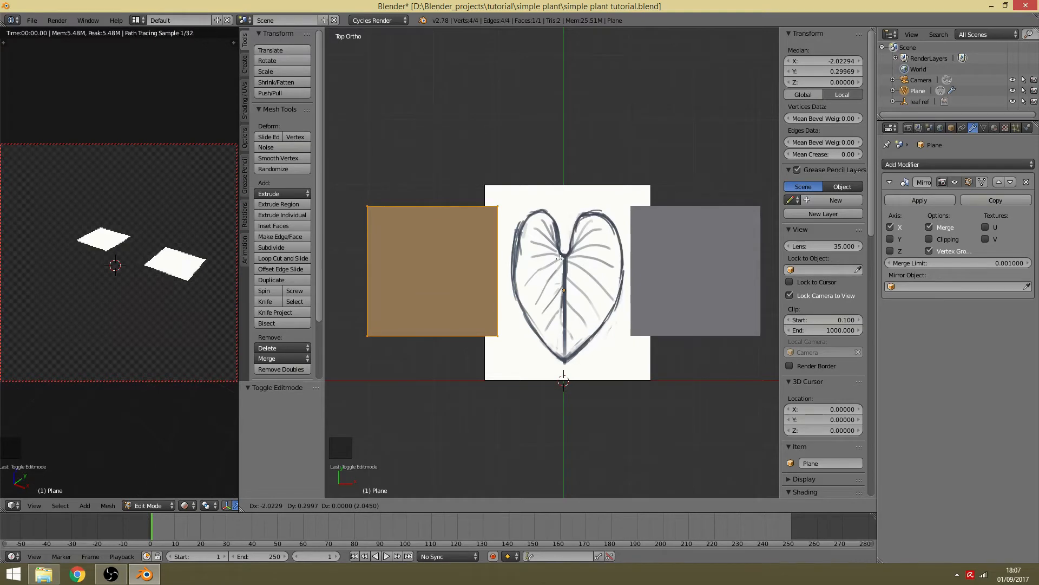
{"action": "key", "text": "Escape"}
{"action": "key", "text": "g"}
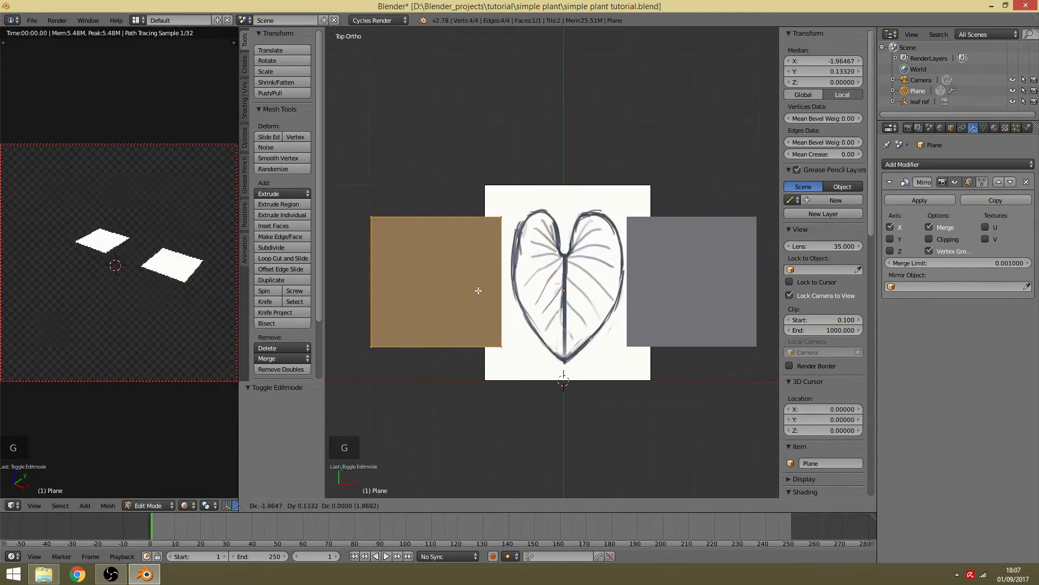
{"action": "left_click", "coordinate": [478, 290]}
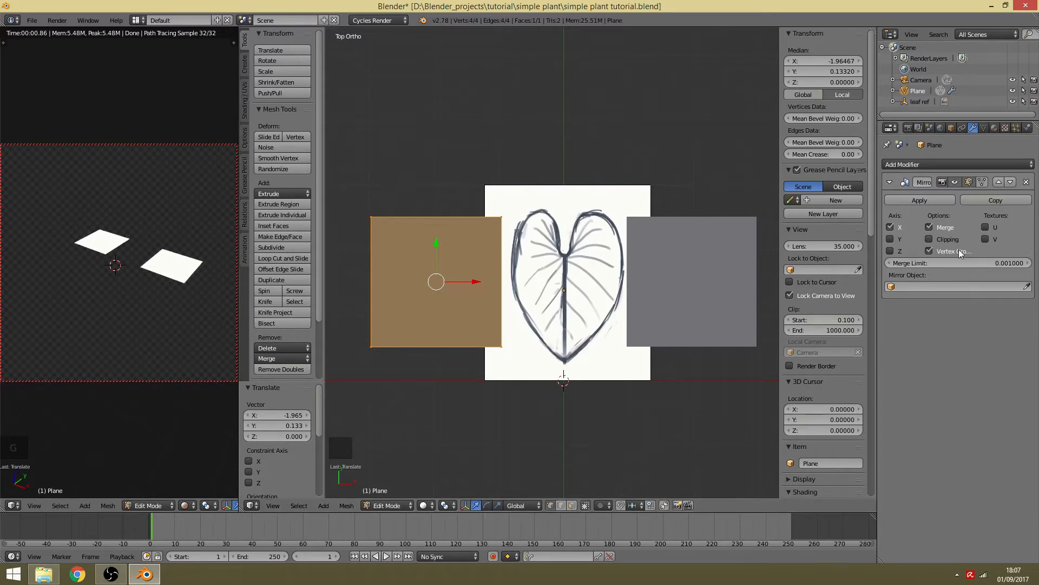
{"action": "key", "text": "g"}
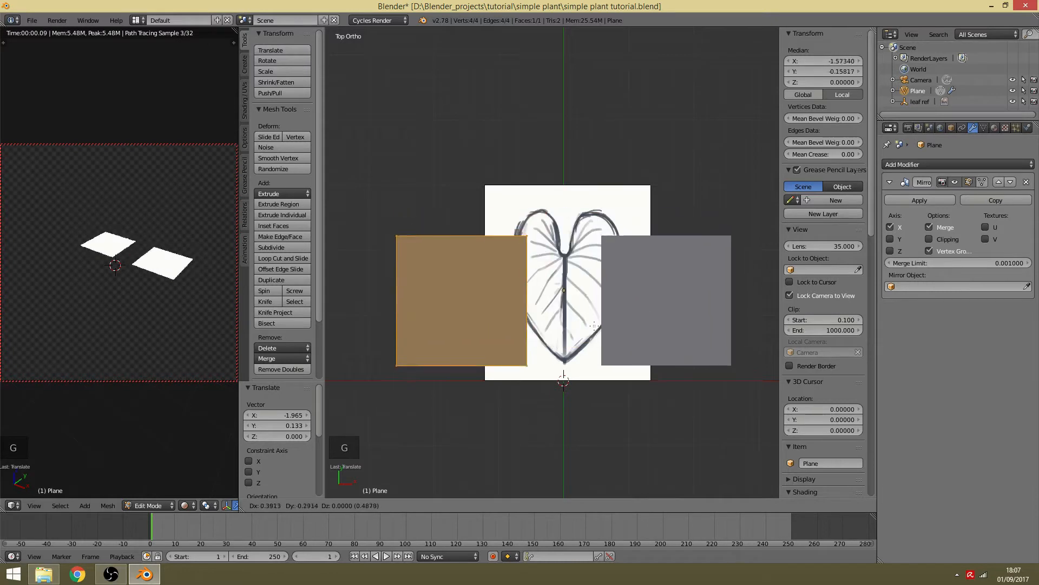
{"action": "right_click", "coordinate": [642, 292]}
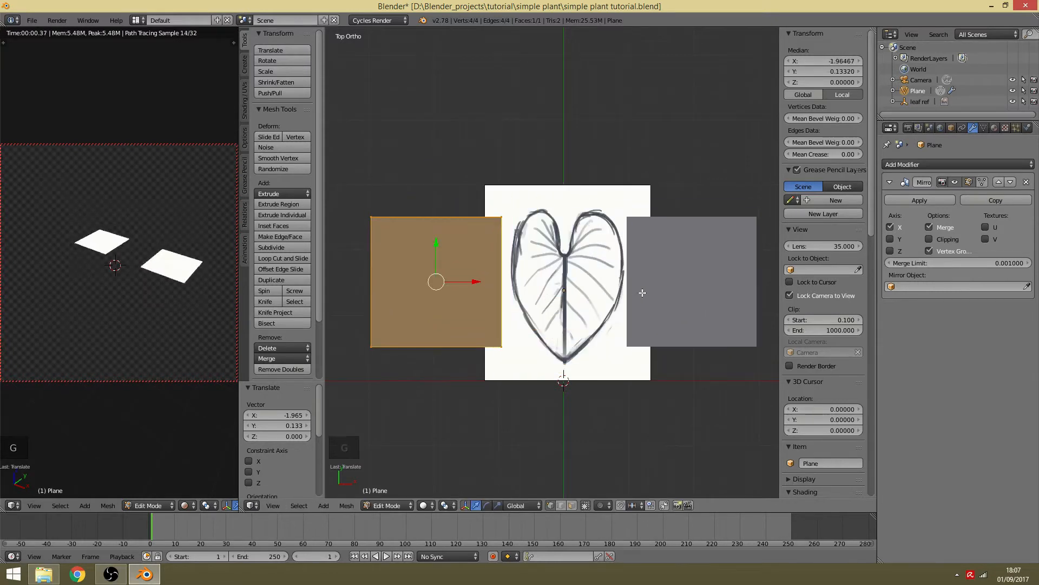
Step: Enable Clipping on the Mirror modifier and move the mesh about 2.23 along X and -0.13 along Y, into the mirror centre line
{"action": "left_click", "coordinate": [929, 239]}
{"action": "key", "text": "g"}
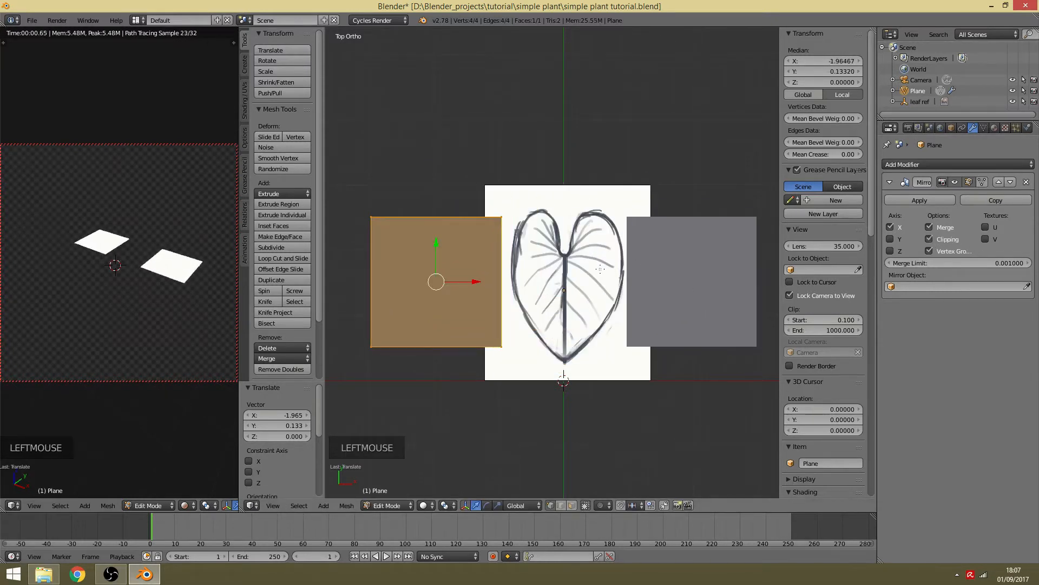
{"action": "left_click", "coordinate": [742, 280]}
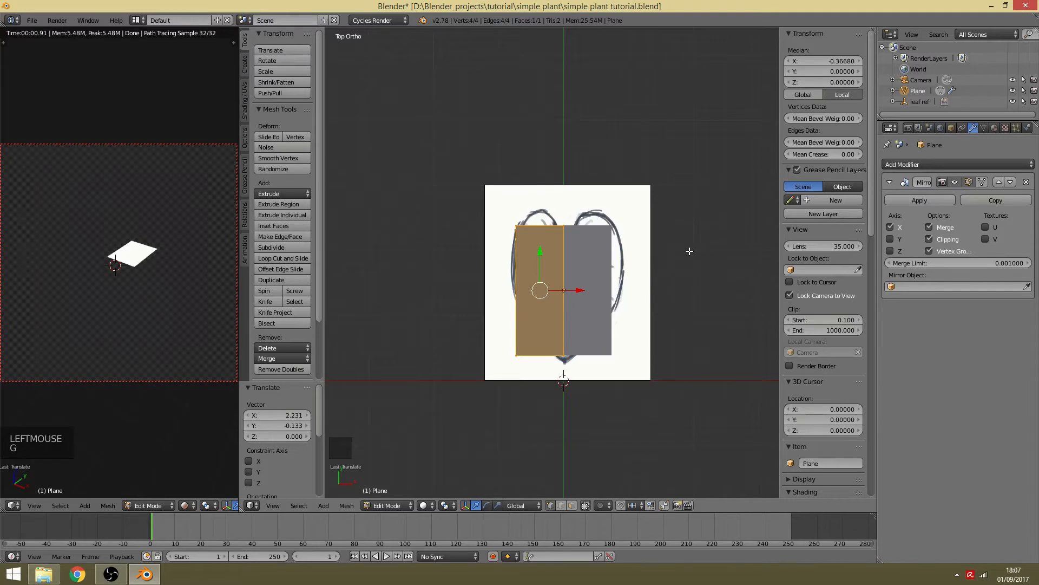
{"action": "key", "text": "g"}
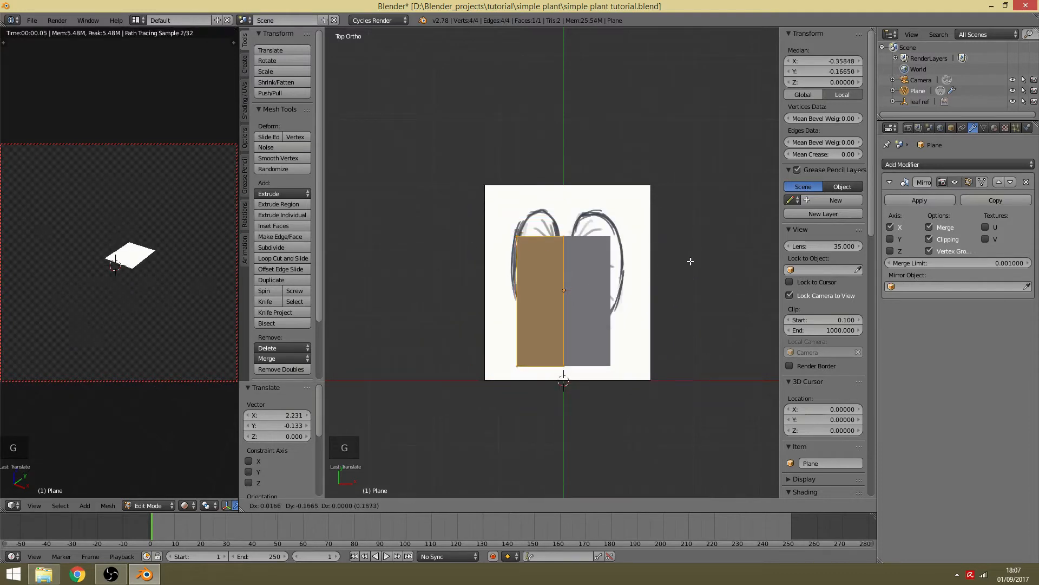
{"action": "left_click", "coordinate": [668, 245]}
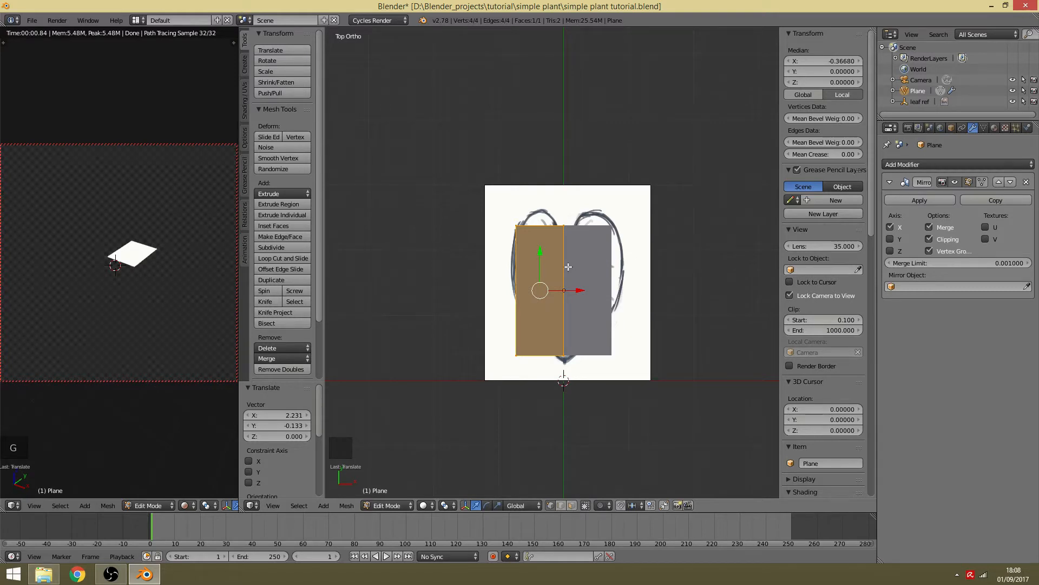
Step: Add two evenly spaced lengthwise loop cuts to the editable half of the plane
{"action": "key", "text": "ctrl+r"}
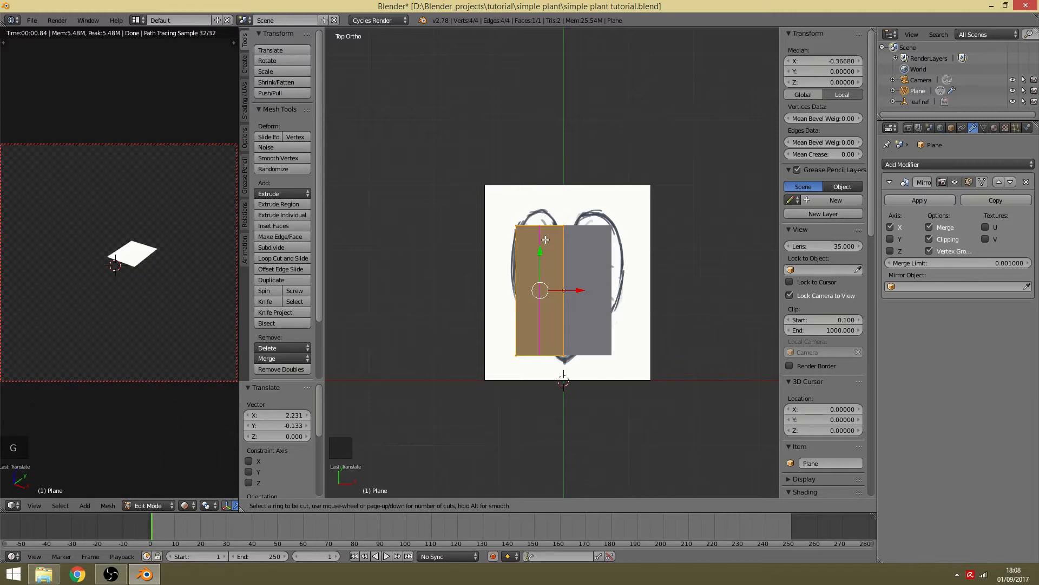
{"action": "scroll", "coordinate": [545, 240], "scroll_direction": "up", "scroll_amount": 1}
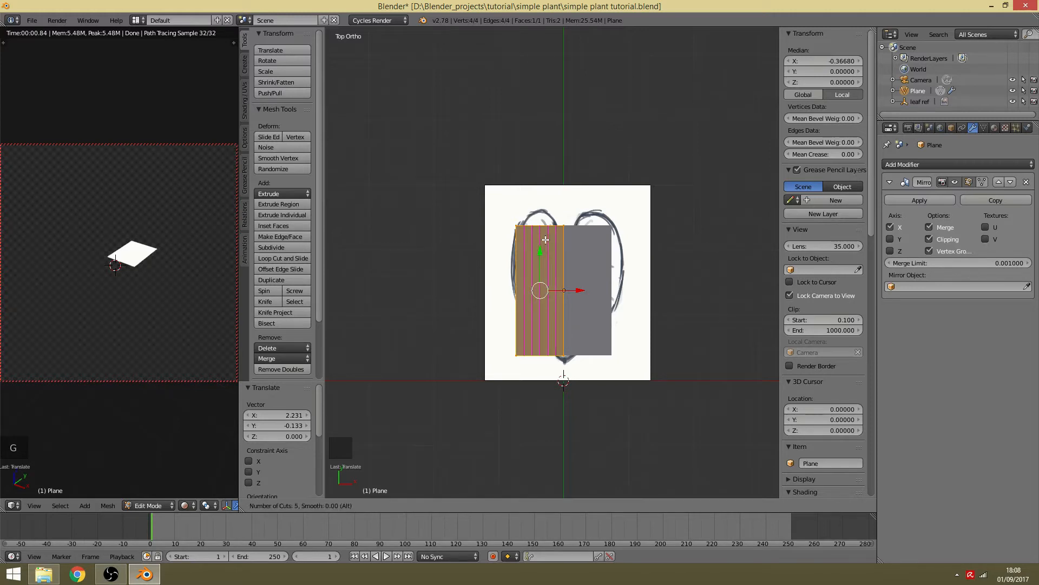
{"action": "scroll", "coordinate": [545, 240], "scroll_direction": "up", "scroll_amount": 1}
{"action": "scroll", "coordinate": [545, 240], "scroll_direction": "down", "scroll_amount": 1}
{"action": "left_click", "coordinate": [545, 239]}
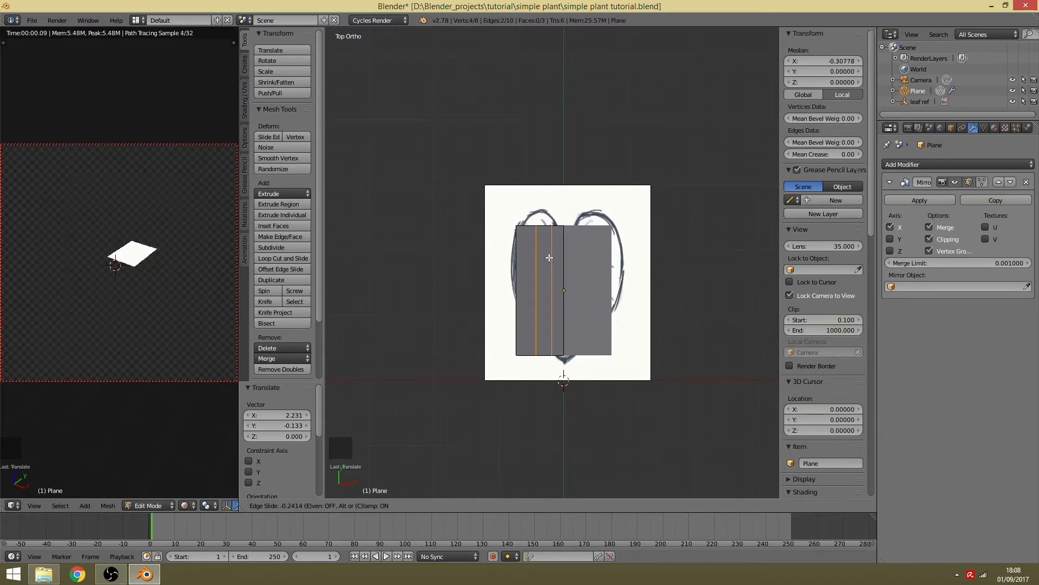
{"action": "left_click", "coordinate": [549, 254]}
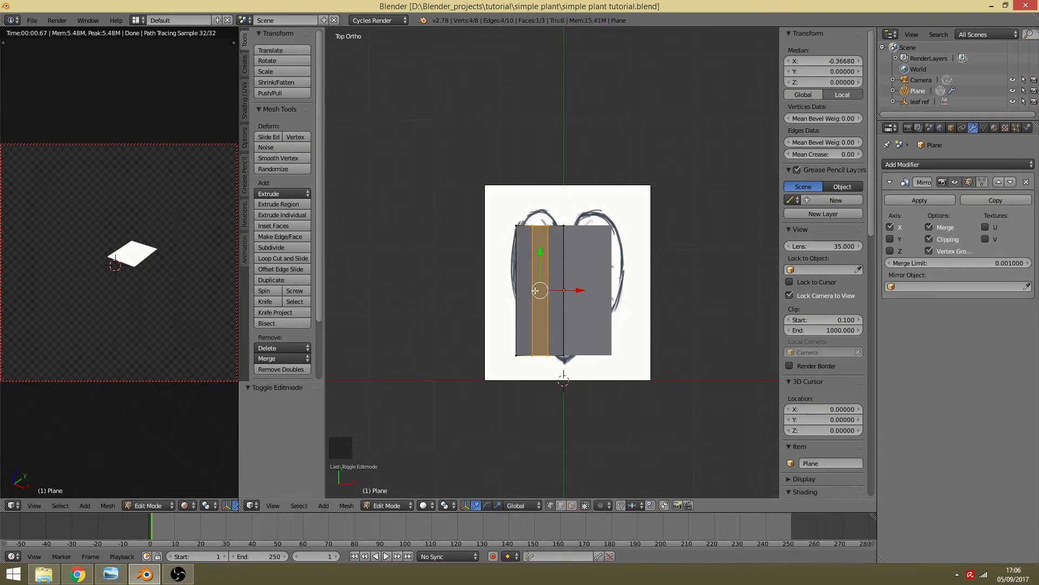
Step: Fit the loop cuts' top vertices to the leaf outline: inner one 0.2 along Y, outer one about -0.08 along X and 0.18 along Y
{"action": "right_click", "coordinate": [547, 224]}
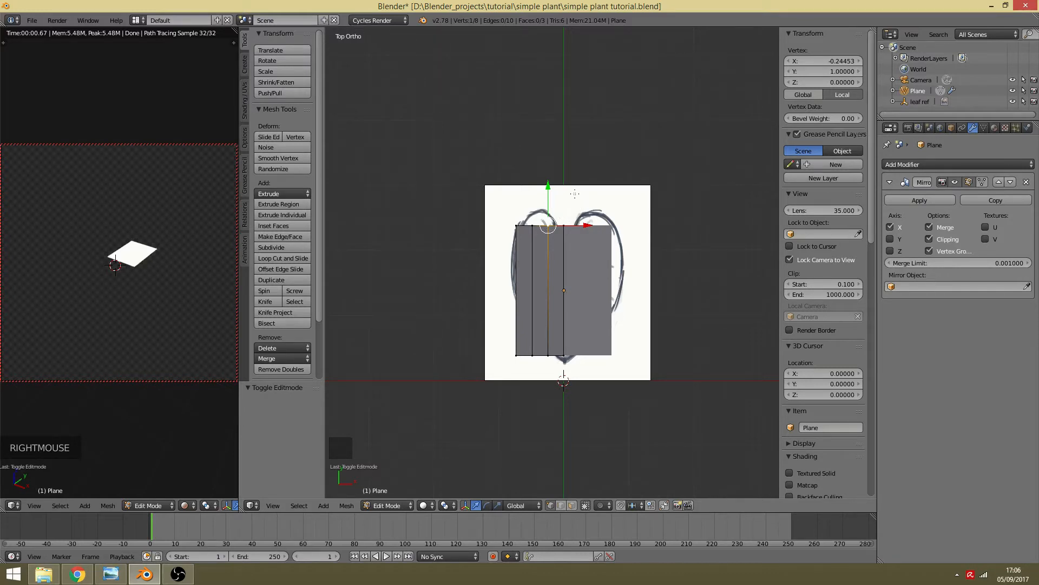
{"action": "key", "text": "g"}
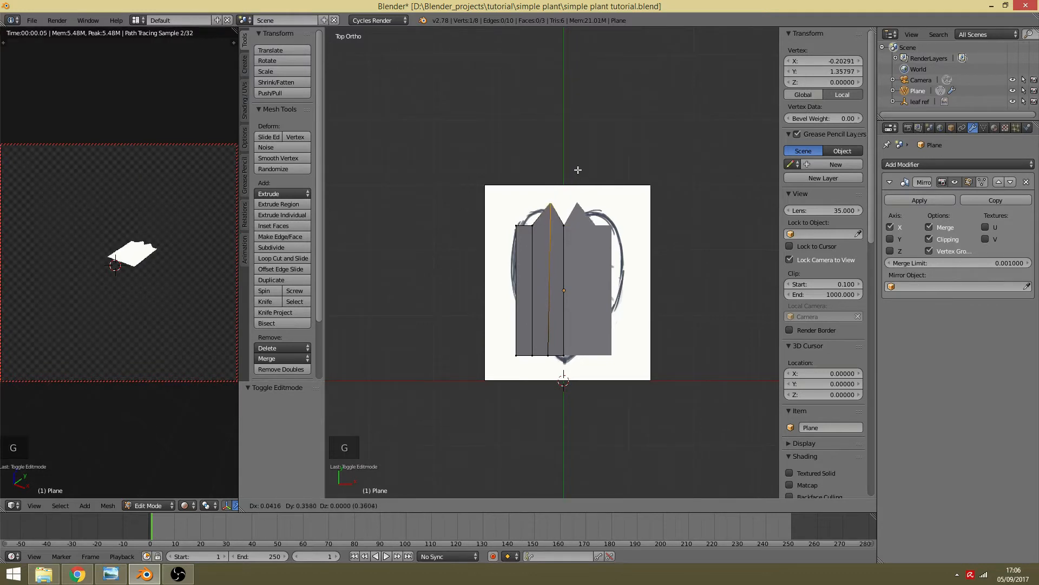
{"action": "left_click", "coordinate": [575, 181]}
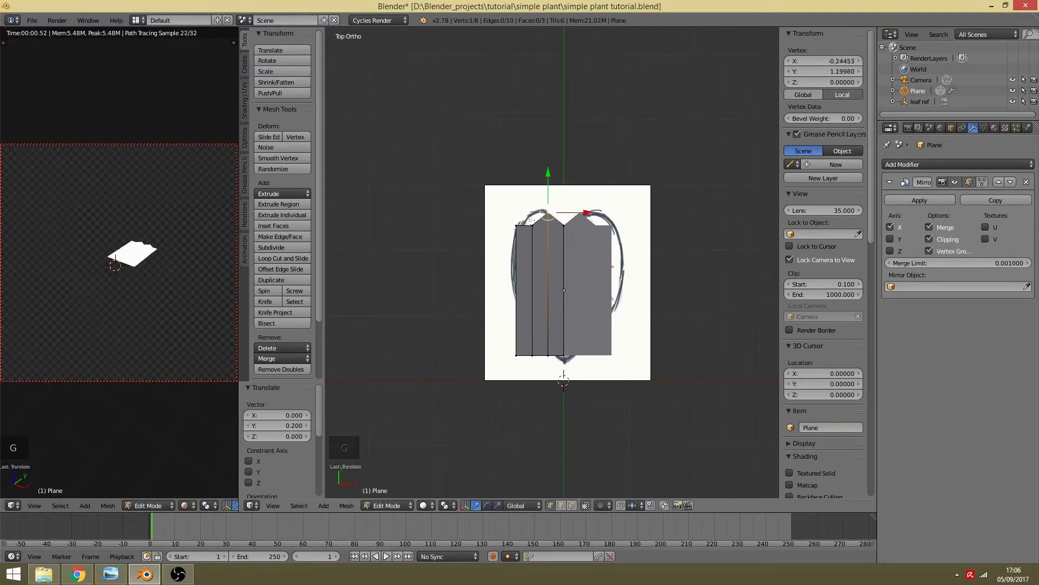
{"action": "right_click", "coordinate": [532, 222]}
{"action": "key", "text": "g"}
{"action": "key", "text": "g"}
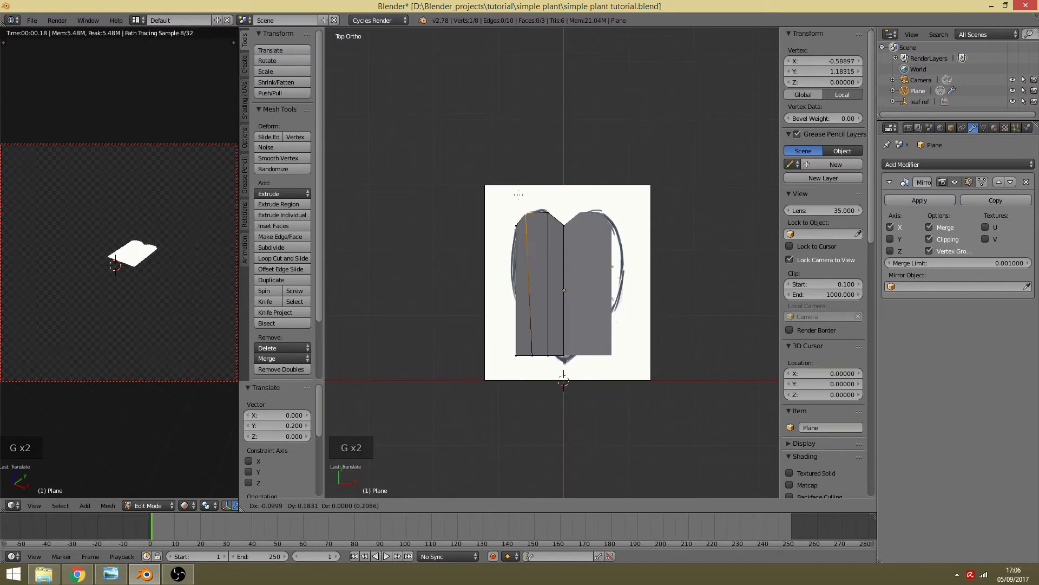
{"action": "left_click", "coordinate": [519, 195]}
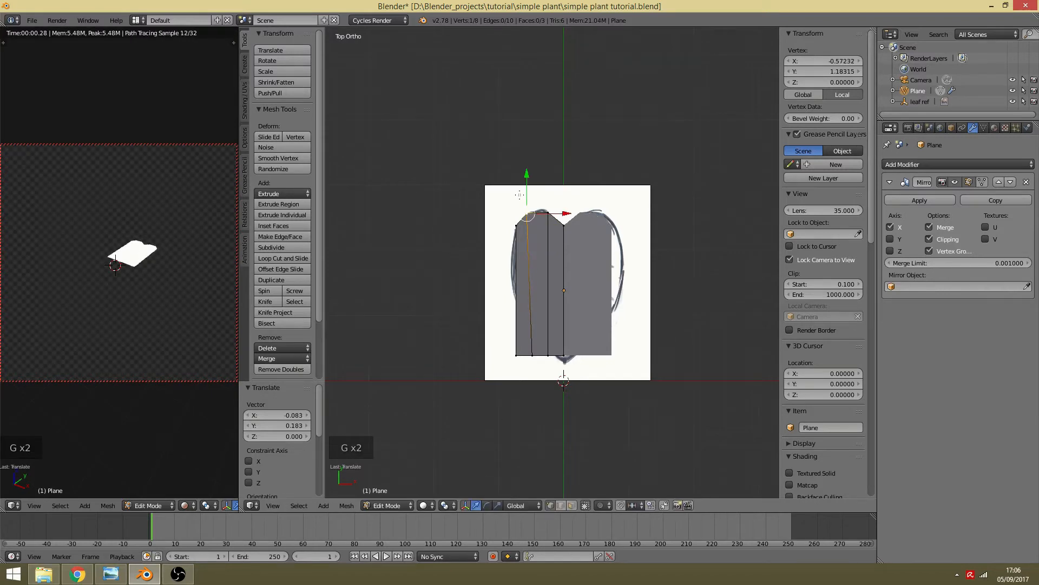
Step: Move the mesh's outer top corner vertex about -0.07 along X and -0.48 along Y onto the leaf's side
{"action": "right_click", "coordinate": [515, 237]}
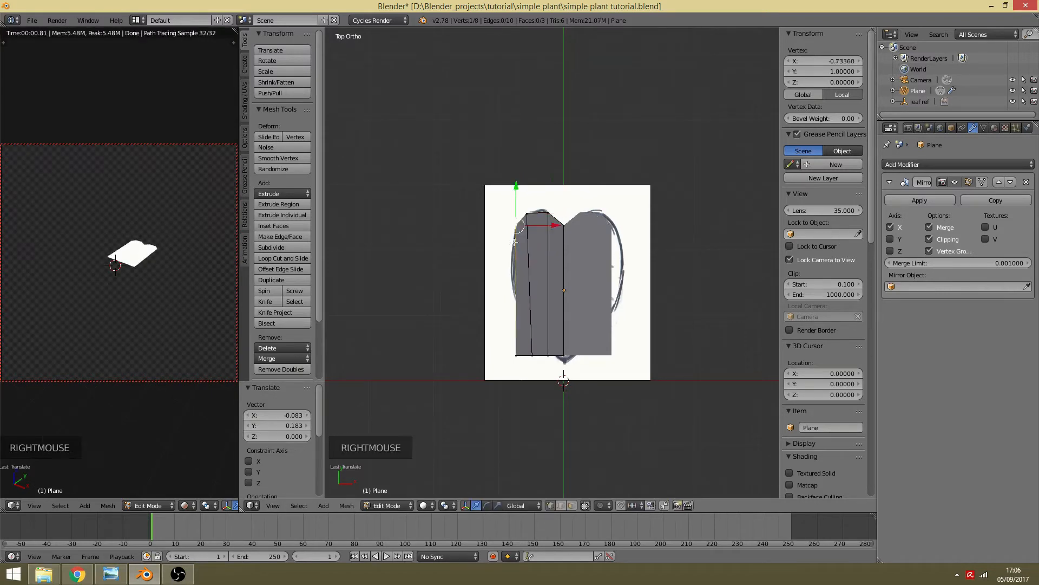
{"action": "key", "text": "g"}
{"action": "key", "text": "g"}
{"action": "left_click", "coordinate": [558, 382]}
Step: Move the bottom centre vertex about -0.08 along Y to the leaf tip and the outer bottom corner about 0.68 along Y
{"action": "right_click", "coordinate": [563, 355]}
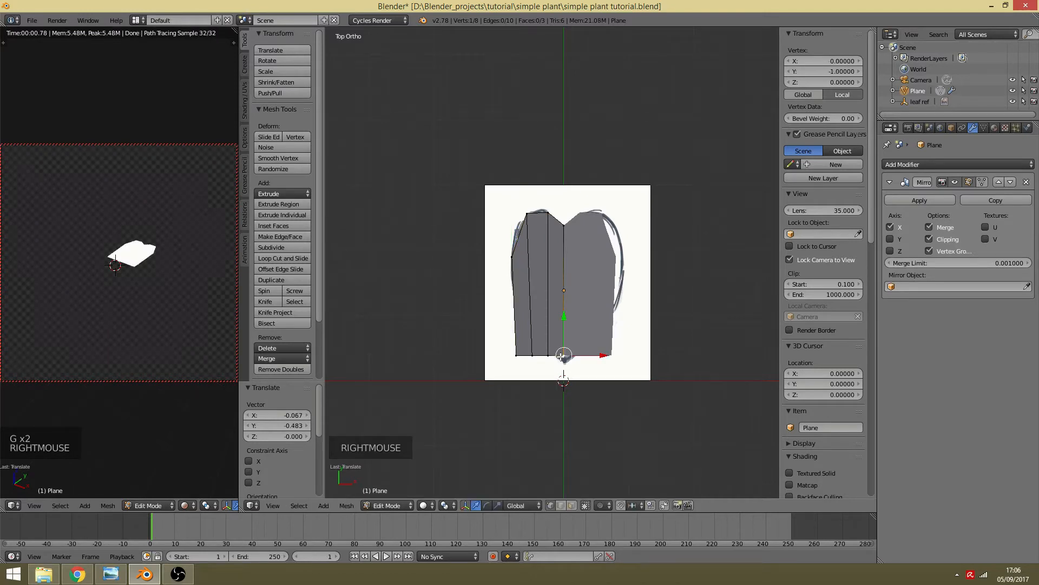
{"action": "key", "text": "g"}
{"action": "key", "text": "g"}
{"action": "left_click", "coordinate": [546, 355]}
{"action": "right_click", "coordinate": [515, 355]}
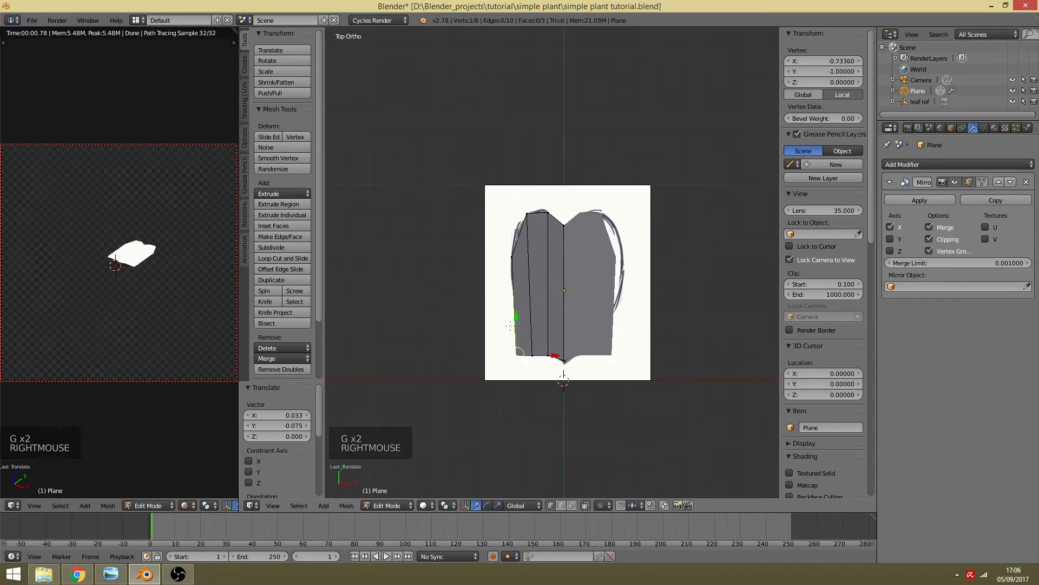
{"action": "key", "text": "g"}
{"action": "key", "text": "g"}
{"action": "left_click", "coordinate": [510, 285]}
Step: Move the outer loop cut's bottom vertex about 0.01 along X and 0.28 along Y toward the leaf outline
{"action": "right_click", "coordinate": [532, 355]}
{"action": "key", "text": "g"}
{"action": "key", "text": "g"}
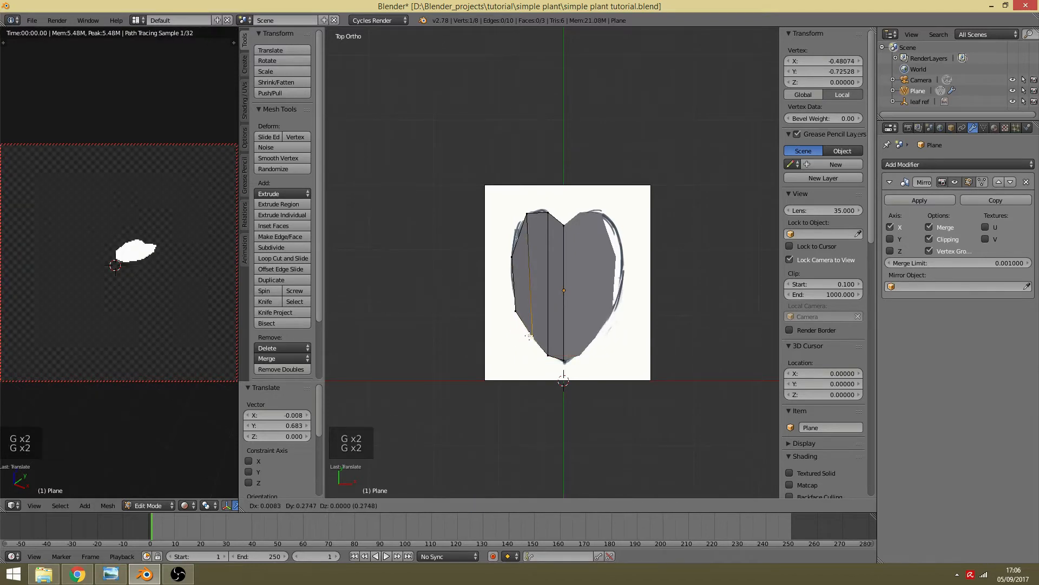
{"action": "left_click", "coordinate": [529, 336]}
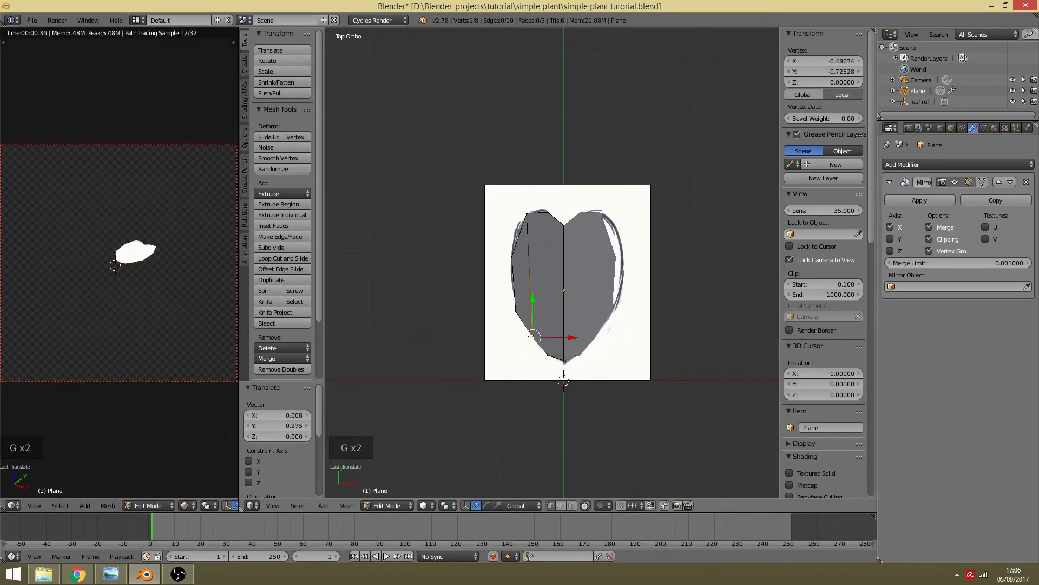
Step: Switch the viewport to wireframe shading so the leaf sketch shows through the mesh
{"action": "key", "text": "z"}
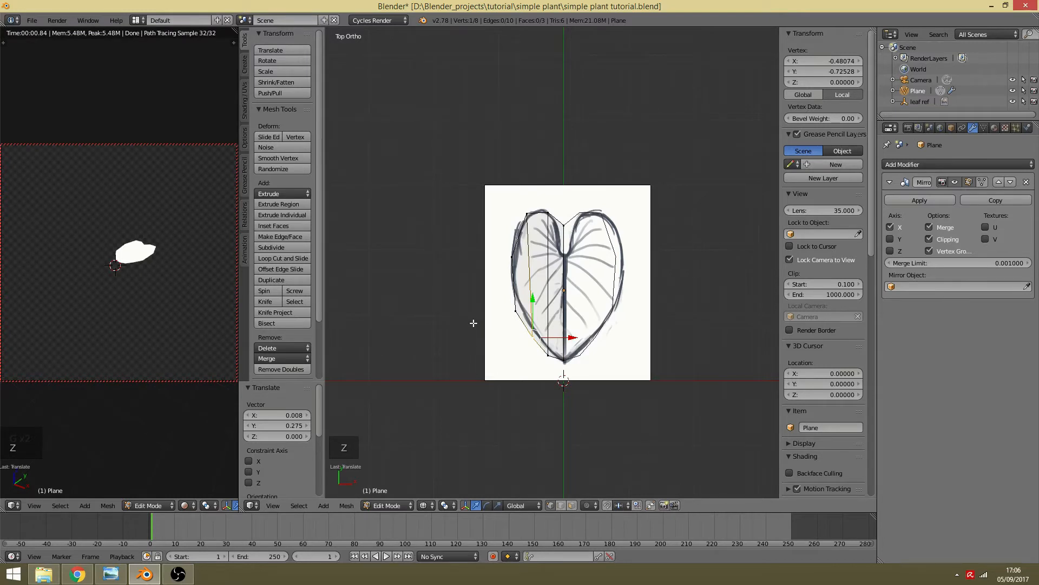
{"action": "left_click", "coordinate": [426, 505]}
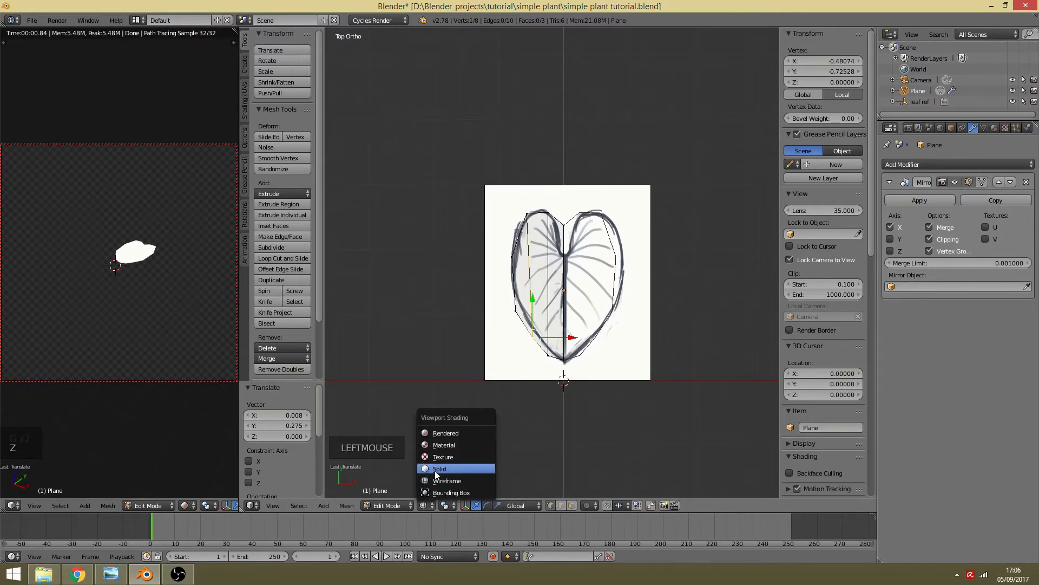
{"action": "left_click", "coordinate": [475, 481]}
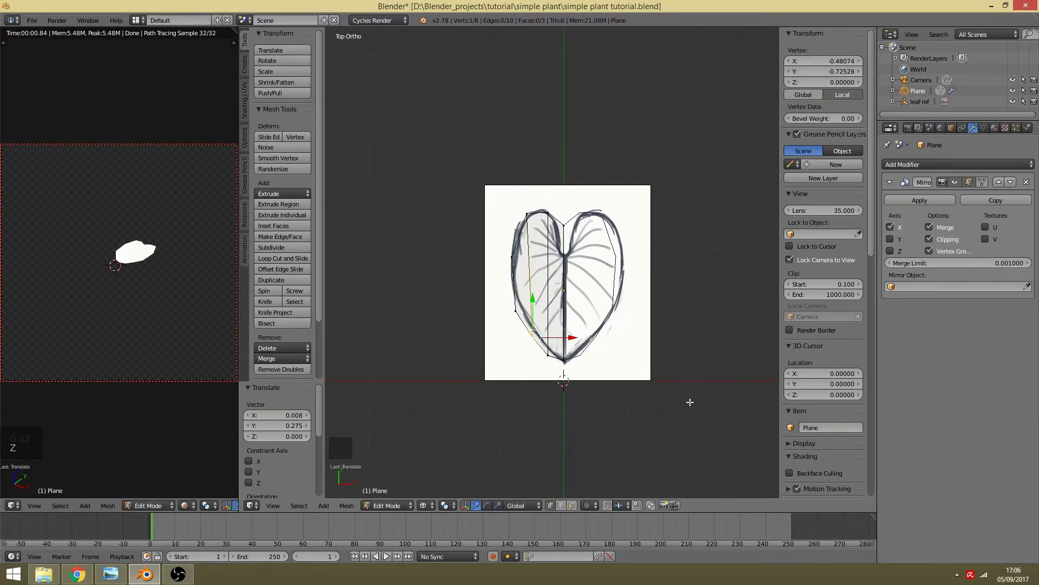
{"action": "key", "text": "z"}
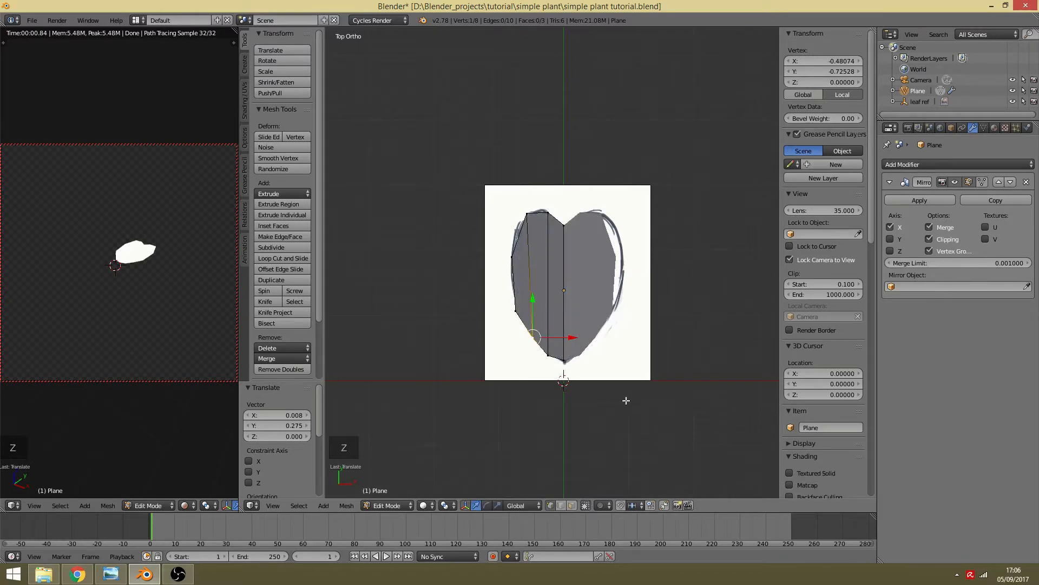
{"action": "key", "text": "z"}
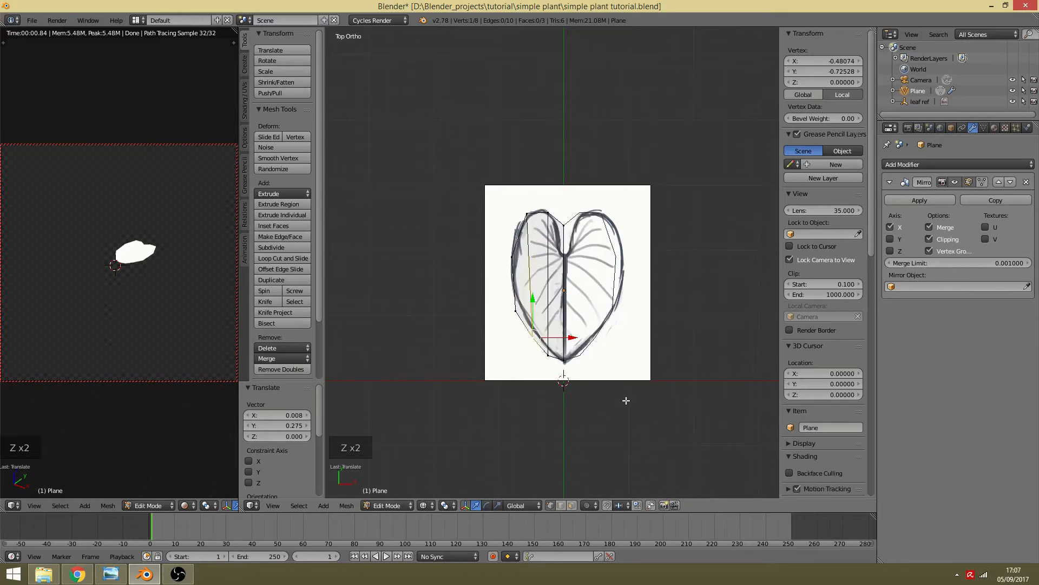
Step: Fit the loops' bottom vertices to the sketch: inner about 0.02 along X and 0.08 along Y, outer about -0.03 and 0.16
{"action": "right_click", "coordinate": [548, 356]}
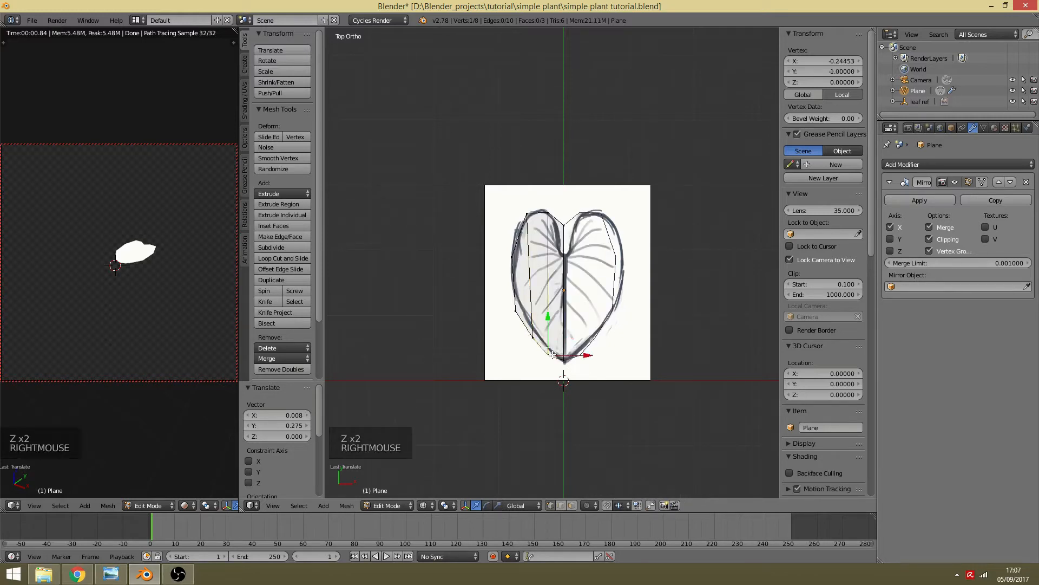
{"action": "key", "text": "g"}
{"action": "left_click", "coordinate": [549, 350]}
{"action": "right_click", "coordinate": [534, 337]}
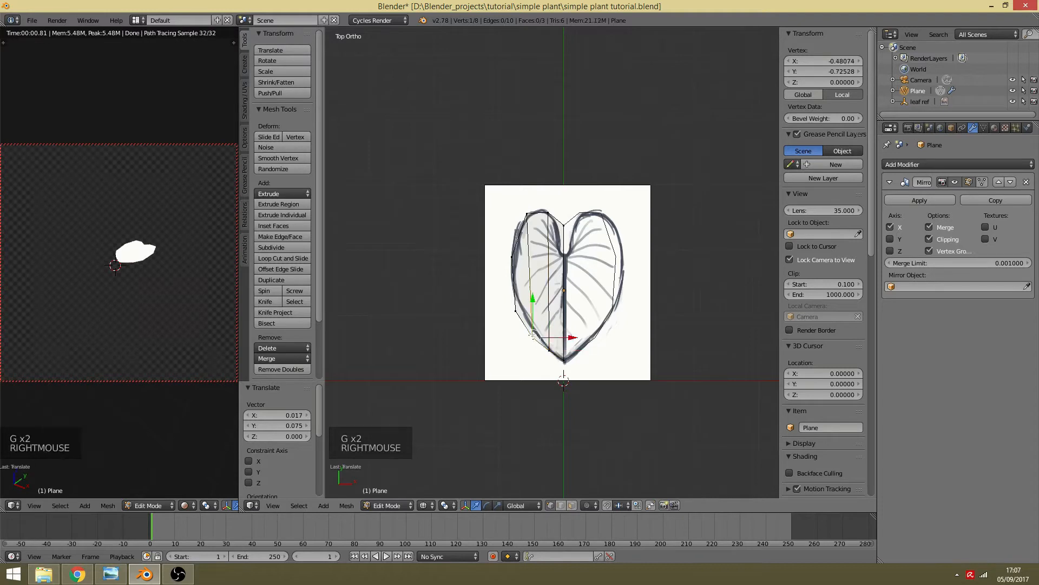
{"action": "key", "text": "g"}
{"action": "left_click", "coordinate": [530, 323]}
Step: Move the outer bottom corner about 0.03 along X and 0.16 along Y, and the outer side vertex about -0.02 and -0.14
{"action": "scroll", "coordinate": [530, 324], "scroll_direction": "up", "scroll_amount": 2}
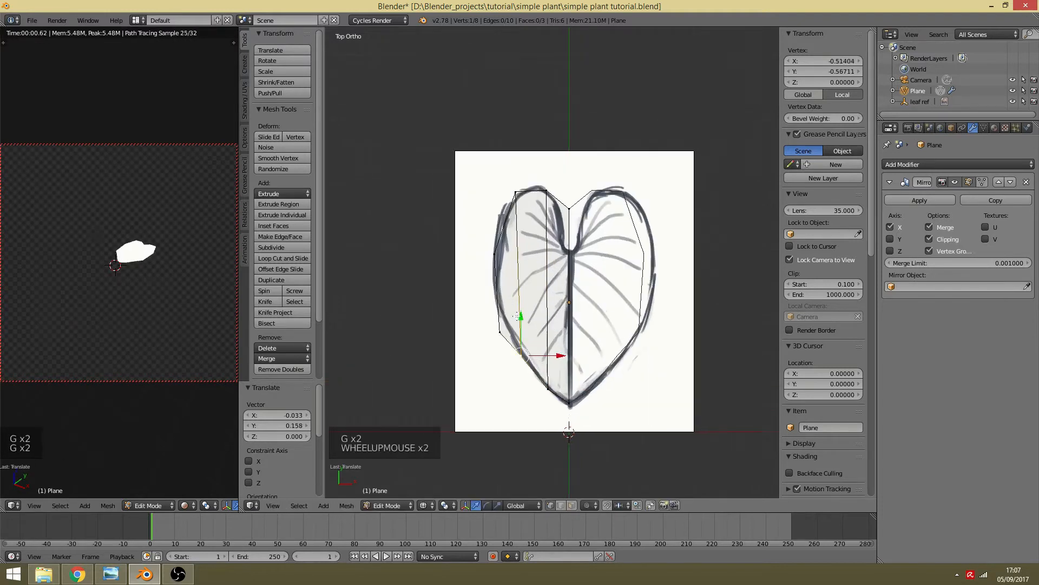
{"action": "right_click", "coordinate": [500, 331]}
{"action": "key", "text": "g"}
{"action": "left_click", "coordinate": [500, 314]}
{"action": "right_click", "coordinate": [494, 253]}
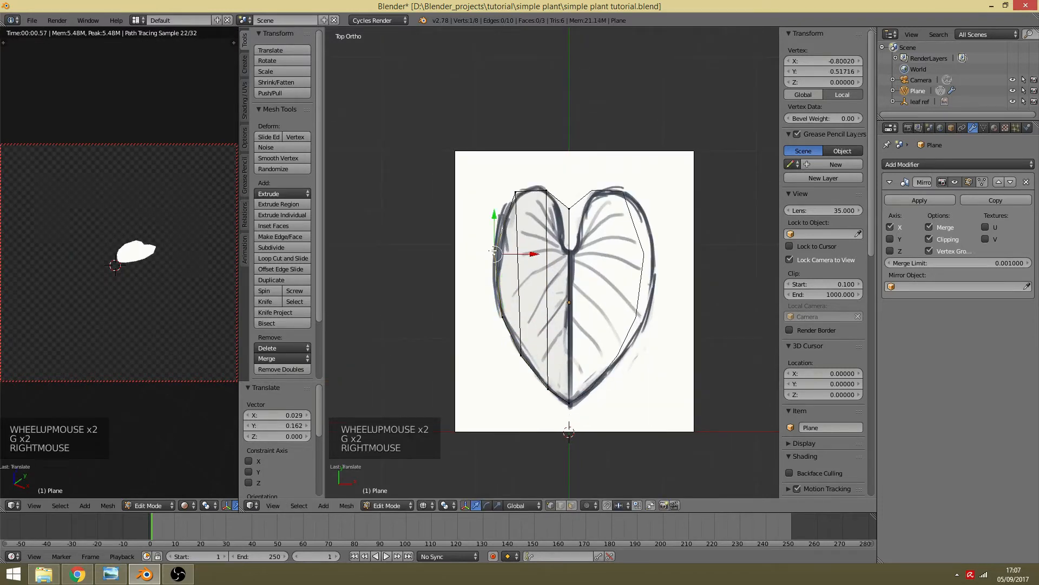
{"action": "key", "text": "g"}
{"action": "left_click", "coordinate": [494, 268]}
Step: Move the outer loop's top vertex about -0.08 along X and -0.12 along Y, and nudge the inner loop's top vertex outward
{"action": "right_click", "coordinate": [515, 192]}
{"action": "key", "text": "g"}
{"action": "left_click", "coordinate": [505, 209]}
{"action": "right_click", "coordinate": [547, 193]}
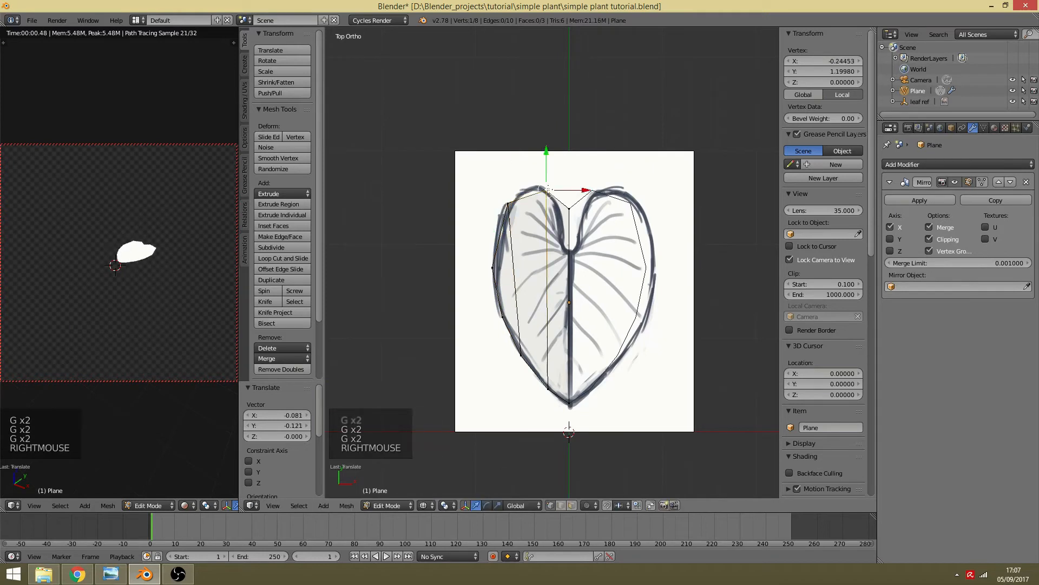
{"action": "key", "text": "g"}
{"action": "left_click", "coordinate": [543, 191]}
Step: Lower the top centre vertex about 0.17 along Y into the notch and raise the outer side vertex about 0.02 along Y
{"action": "right_click", "coordinate": [570, 214]}
{"action": "key", "text": "g"}
{"action": "left_click", "coordinate": [571, 231]}
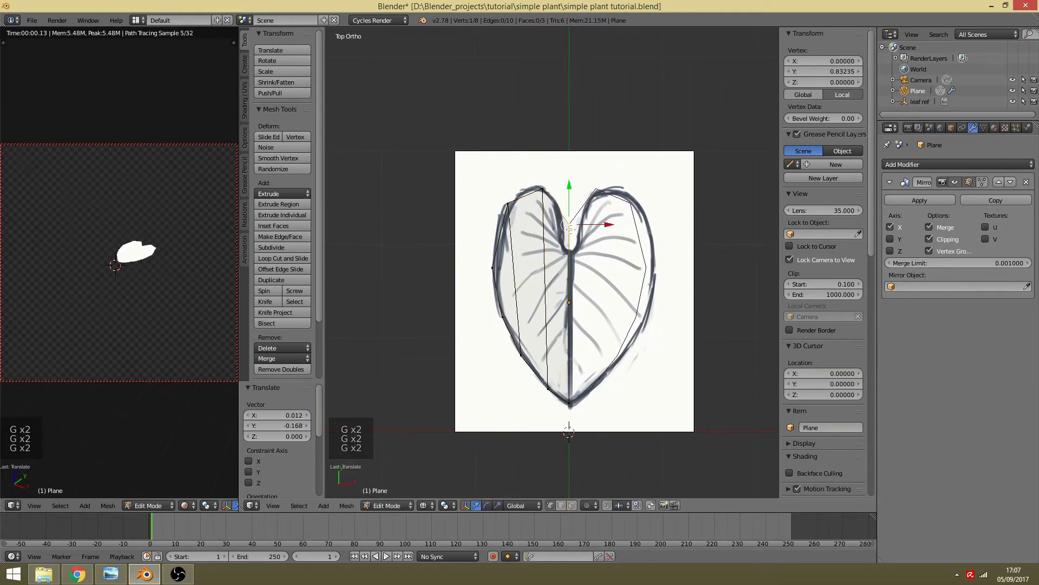
{"action": "right_click", "coordinate": [493, 269]}
{"action": "key", "text": "g"}
{"action": "left_click", "coordinate": [493, 267]}
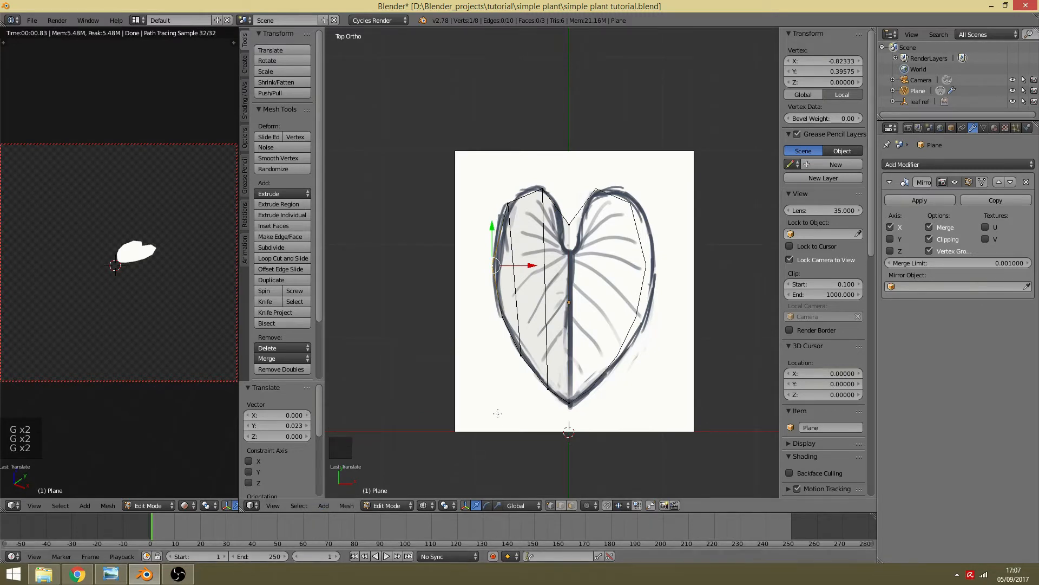
Step: Add three evenly spaced crosswise loop cuts across the leaf half without sliding them
{"action": "key", "text": "ctrl+r"}
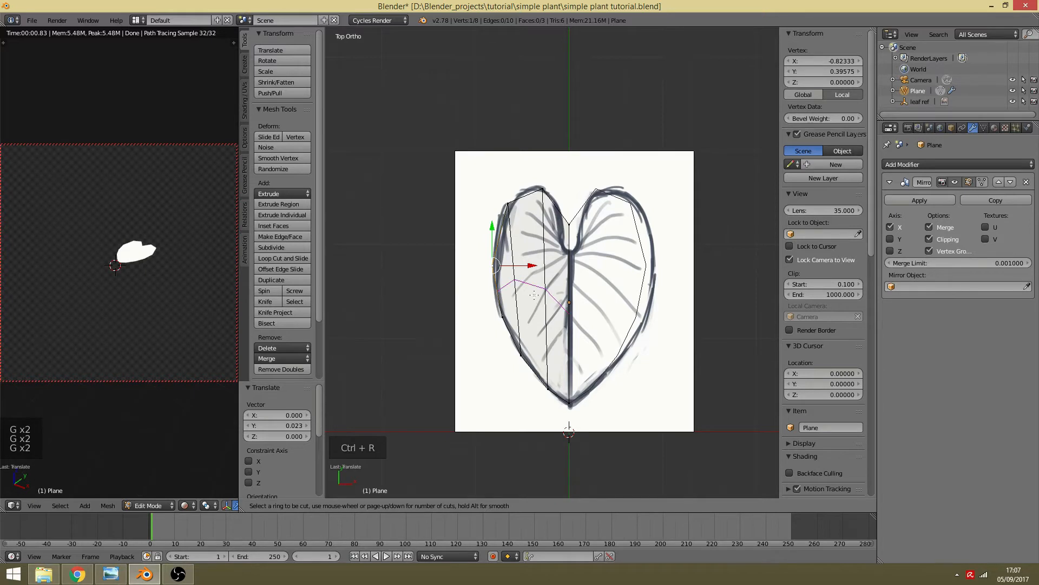
{"action": "scroll", "coordinate": [534, 295], "scroll_direction": "up", "scroll_amount": 2}
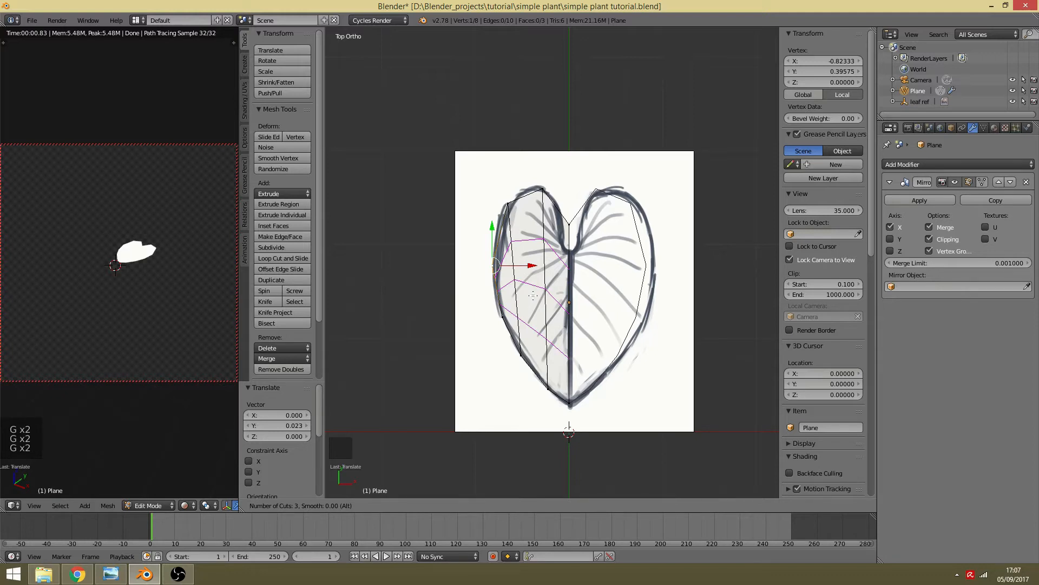
{"action": "left_click", "coordinate": [533, 295]}
{"action": "right_click", "coordinate": [533, 295]}
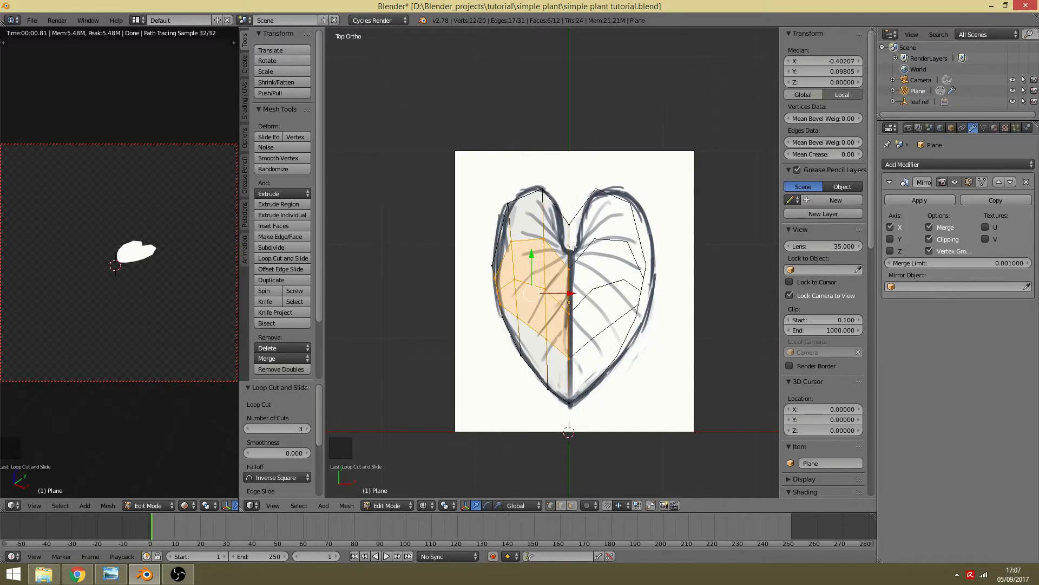
Step: Move the outer top corner vertex about 0.02 along X and 0.37 along Y, and lower the centre notch vertex about 0.27
{"action": "right_click", "coordinate": [493, 261]}
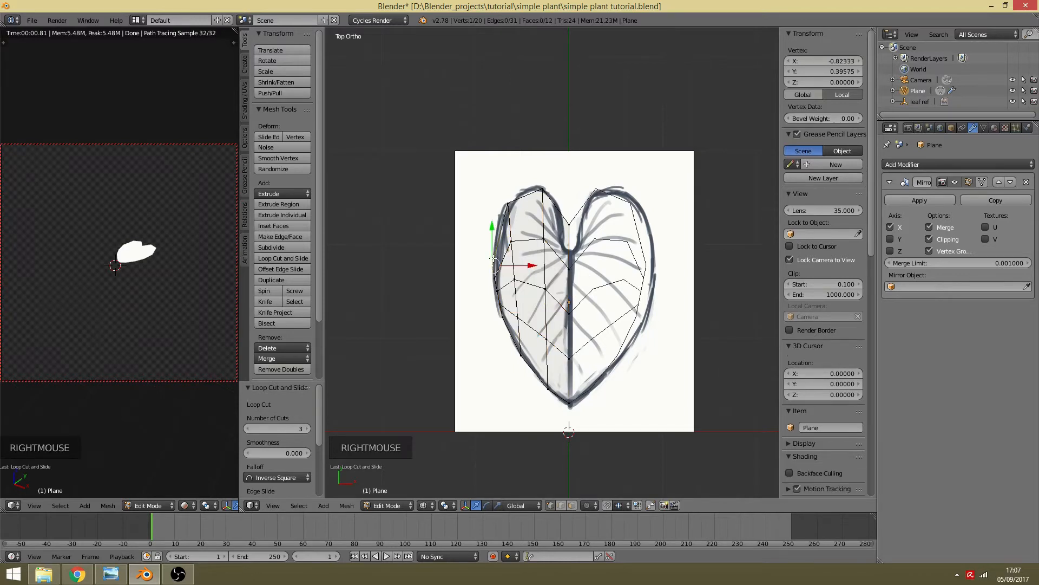
{"action": "key", "text": "g"}
{"action": "left_click", "coordinate": [494, 224]}
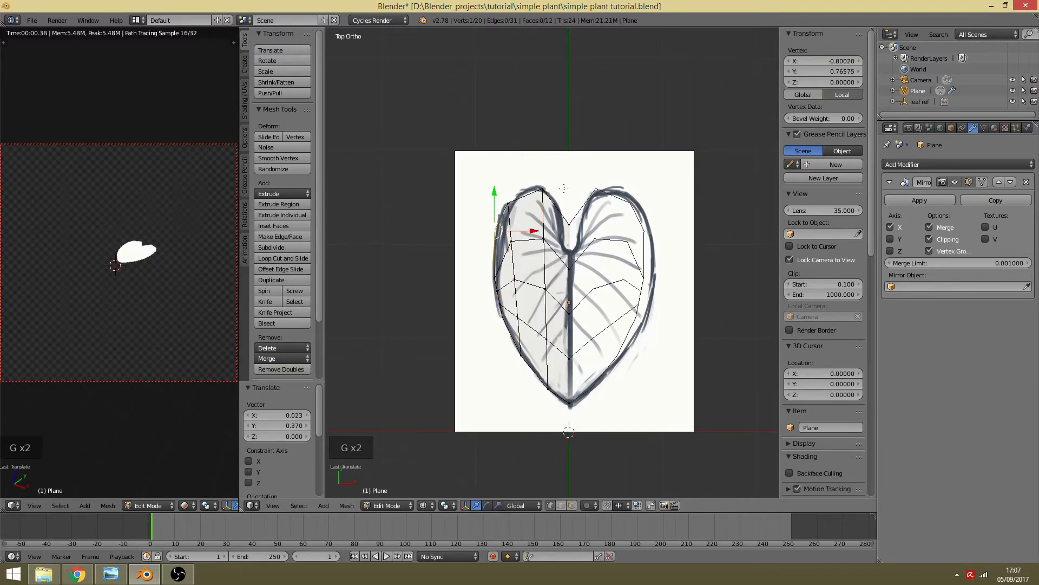
{"action": "right_click", "coordinate": [574, 233]}
{"action": "key", "text": "g"}
{"action": "left_click", "coordinate": [575, 260]}
Step: Reshape the top lobe: inner loop's top vertex about 0.2 along X and -0.23 along Y, outer loop's about 0.24 and 0.18
{"action": "right_click", "coordinate": [544, 190]}
{"action": "key", "text": "g"}
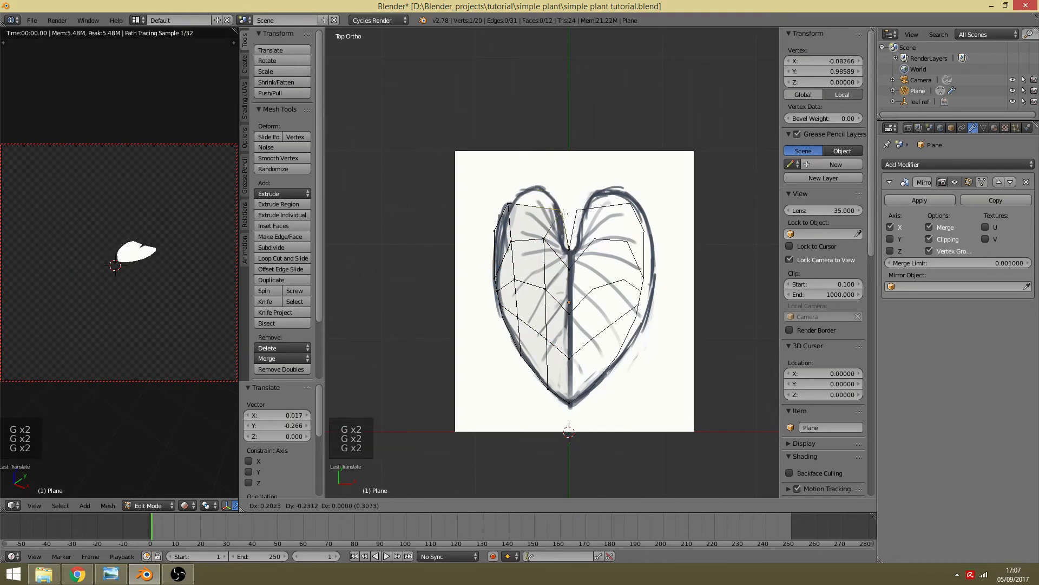
{"action": "left_click", "coordinate": [561, 211]}
{"action": "right_click", "coordinate": [510, 200]}
{"action": "key", "text": "g"}
{"action": "left_click", "coordinate": [530, 185]}
Step: Move the outer top corner vertex up along the sketch outline and the upper crosswise cut's outer vertex about 0.23 up along Y
{"action": "right_click", "coordinate": [496, 225]}
{"action": "key", "text": "g"}
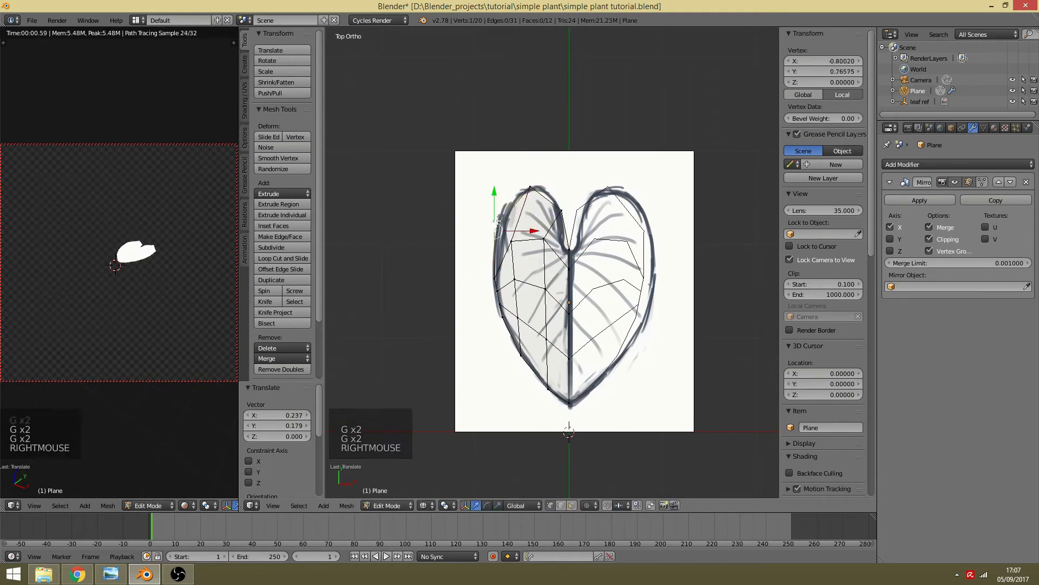
{"action": "left_click", "coordinate": [504, 202]}
{"action": "right_click", "coordinate": [495, 278]}
{"action": "key", "text": "g"}
{"action": "left_click", "coordinate": [494, 258]}
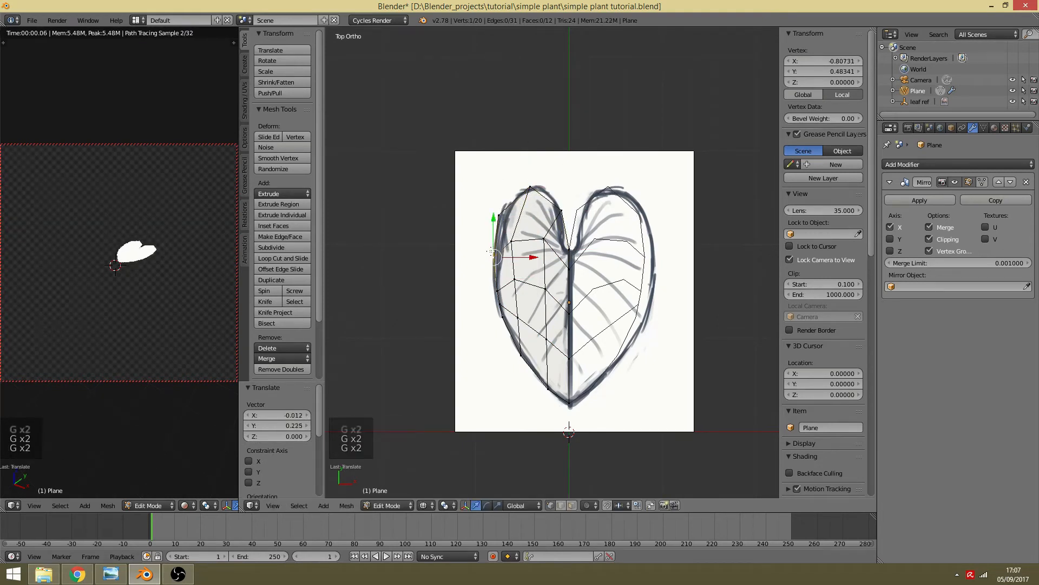
Step: Move the outer loop's bottom vertex about 0.15 along X and -0.2 along Y, and the inner loop's down the outline toward the tip
{"action": "right_click", "coordinate": [520, 354]}
{"action": "key", "text": "g"}
{"action": "left_click", "coordinate": [535, 373]}
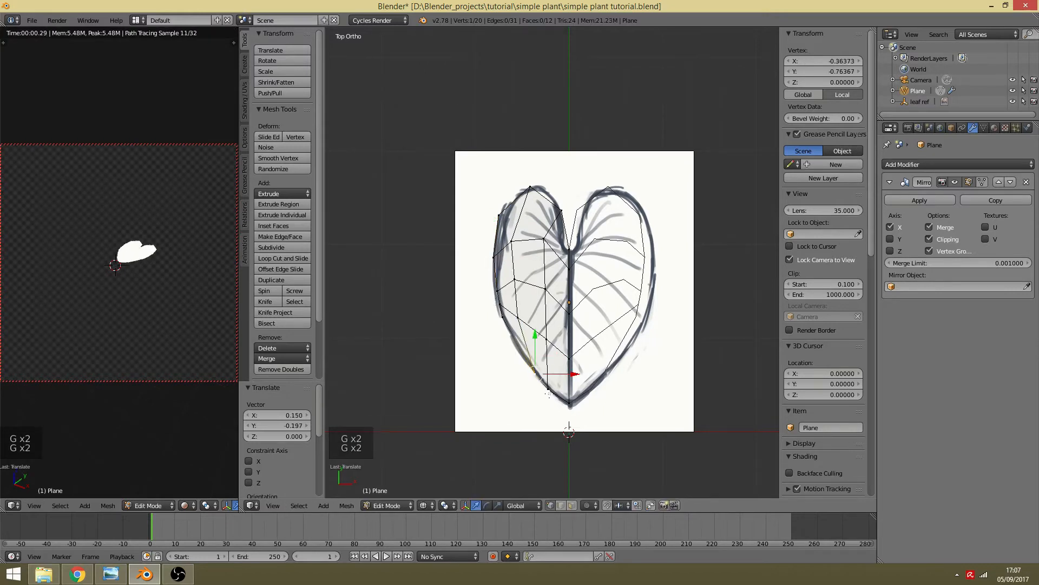
{"action": "right_click", "coordinate": [551, 392]}
{"action": "key", "text": "g"}
{"action": "left_click", "coordinate": [558, 402]}
Step: Move the outer bottom corner about 0.12 along X and -0.3 along Y, and the lowest crosswise cut's outer vertex about 0.04 and -0.19
{"action": "right_click", "coordinate": [504, 318]}
{"action": "key", "text": "g"}
{"action": "left_click", "coordinate": [514, 346]}
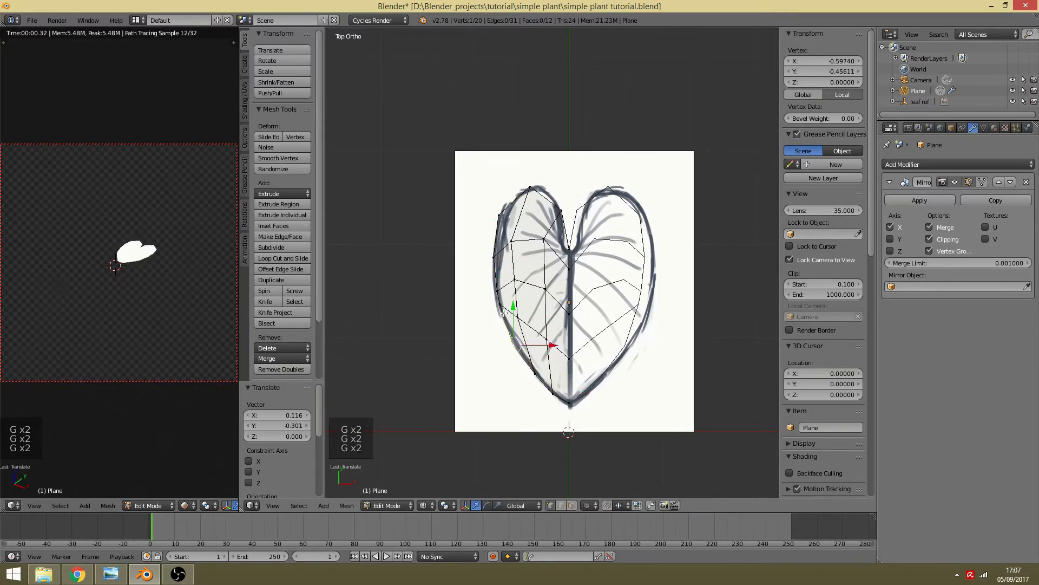
{"action": "right_click", "coordinate": [503, 315]}
{"action": "key", "text": "g"}
Step: Raise the centre notch vertex about 0.12 along Y and shift the inner loop's vertex on the upper crosswise cut toward the notch
{"action": "right_click", "coordinate": [541, 240]}
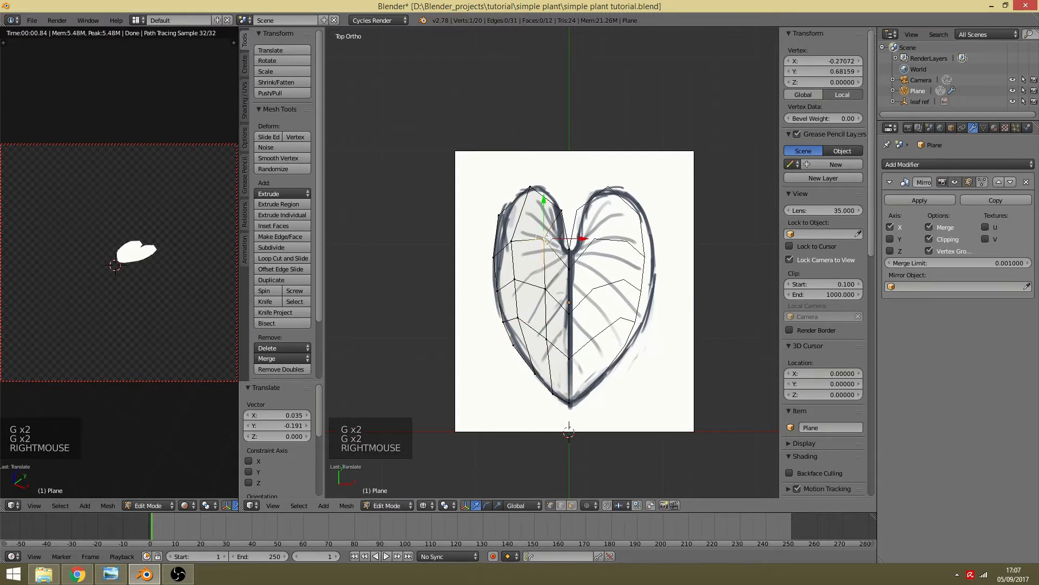
{"action": "key", "text": "g"}
{"action": "key", "text": "g"}
{"action": "left_click", "coordinate": [552, 247]}
{"action": "right_click", "coordinate": [569, 251]}
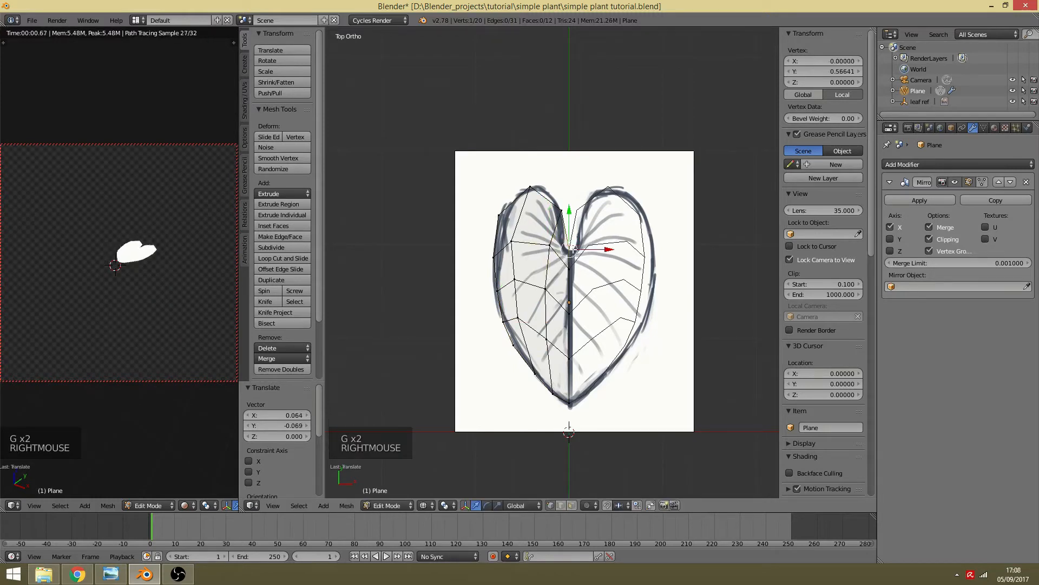
{"action": "key", "text": "g"}
{"action": "key", "text": "g"}
{"action": "left_click", "coordinate": [569, 252]}
{"action": "right_click", "coordinate": [551, 242]}
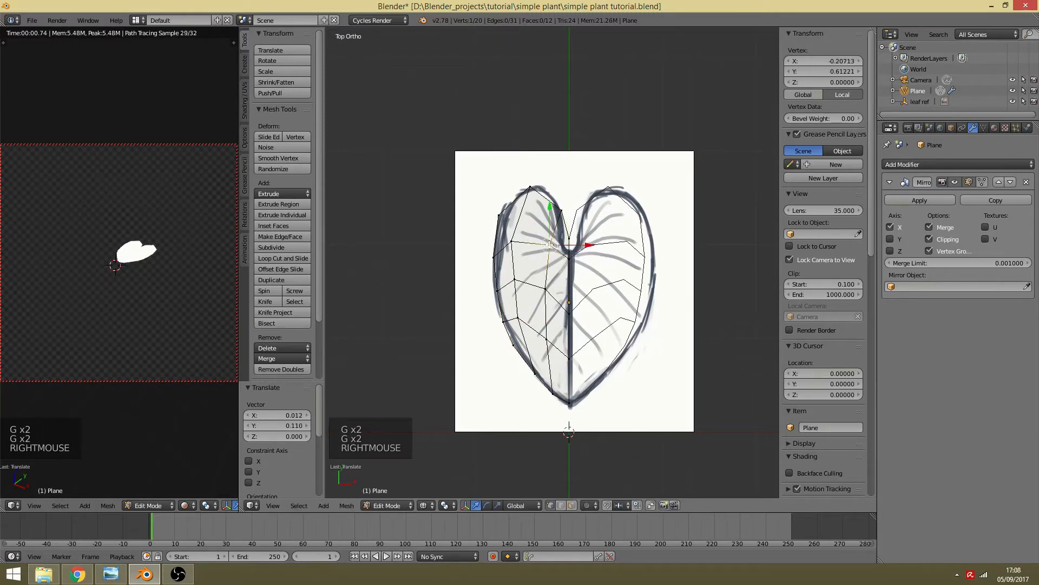
{"action": "key", "text": "g"}
{"action": "left_click", "coordinate": [558, 238]}
Step: Move the outer loop's vertex on the upper crosswise cut about 0.09 along X and 0.01 along Y, and return to solid shading
{"action": "right_click", "coordinate": [514, 237]}
{"action": "key", "text": "g"}
{"action": "key", "text": "g"}
{"action": "key", "text": "g"}
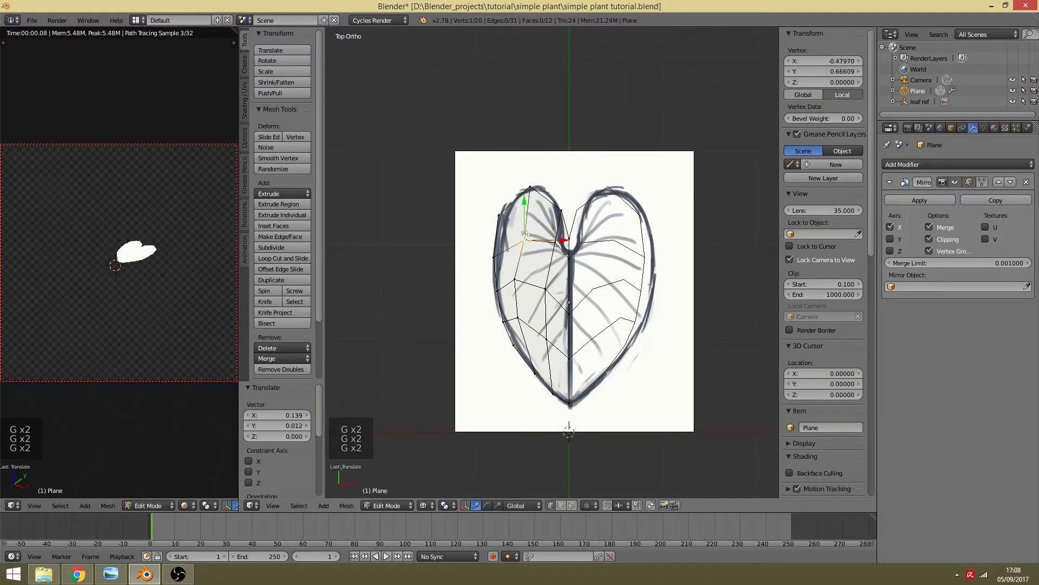
{"action": "left_click", "coordinate": [518, 236]}
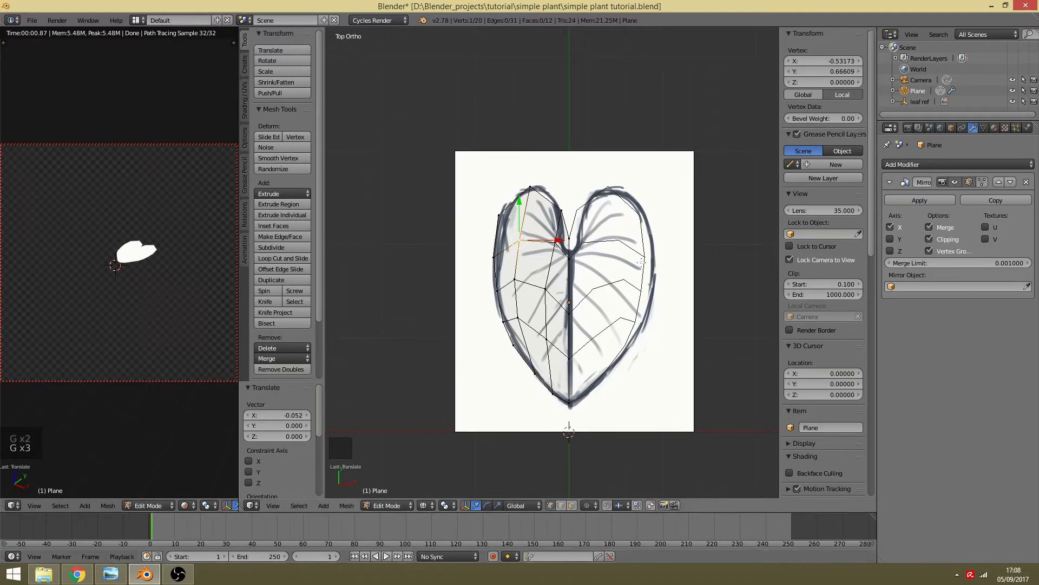
{"action": "key", "text": "z"}
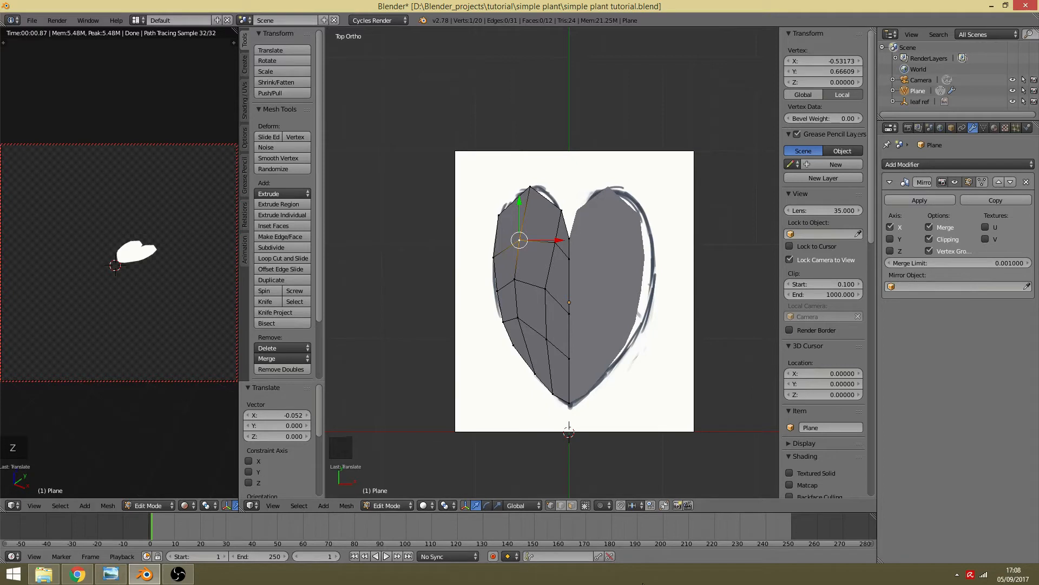
Step: Try deleting the centre vertex at the leaf's notch, and undo the deletion
{"action": "right_click", "coordinate": [569, 242]}
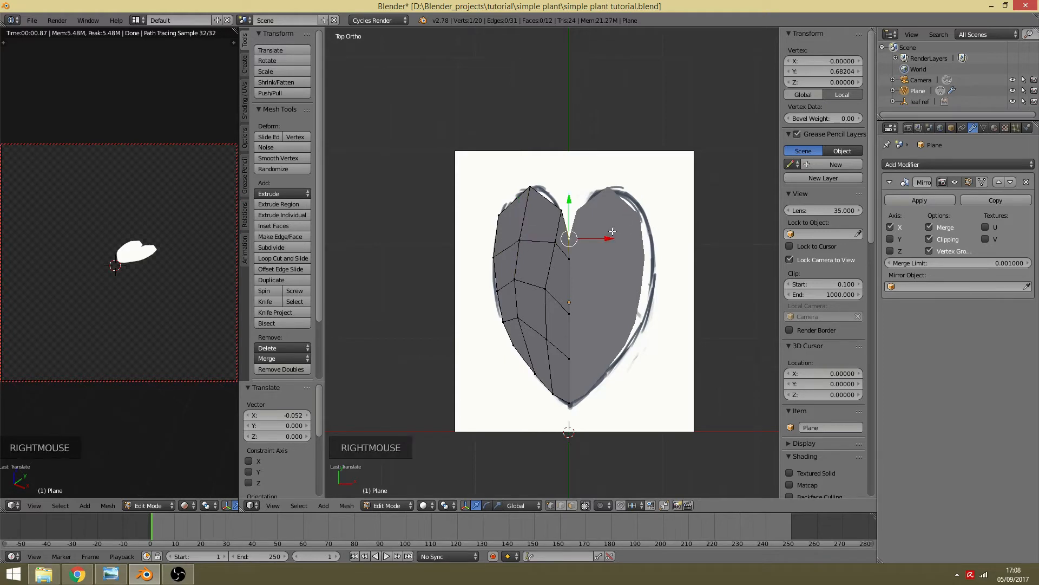
{"action": "key", "text": "Delete"}
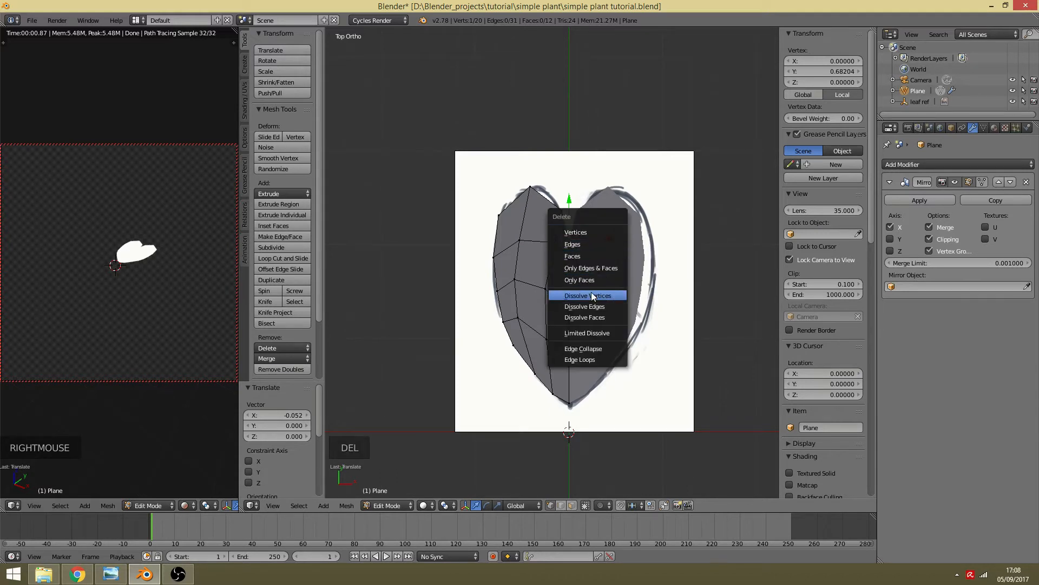
{"action": "left_click", "coordinate": [592, 231]}
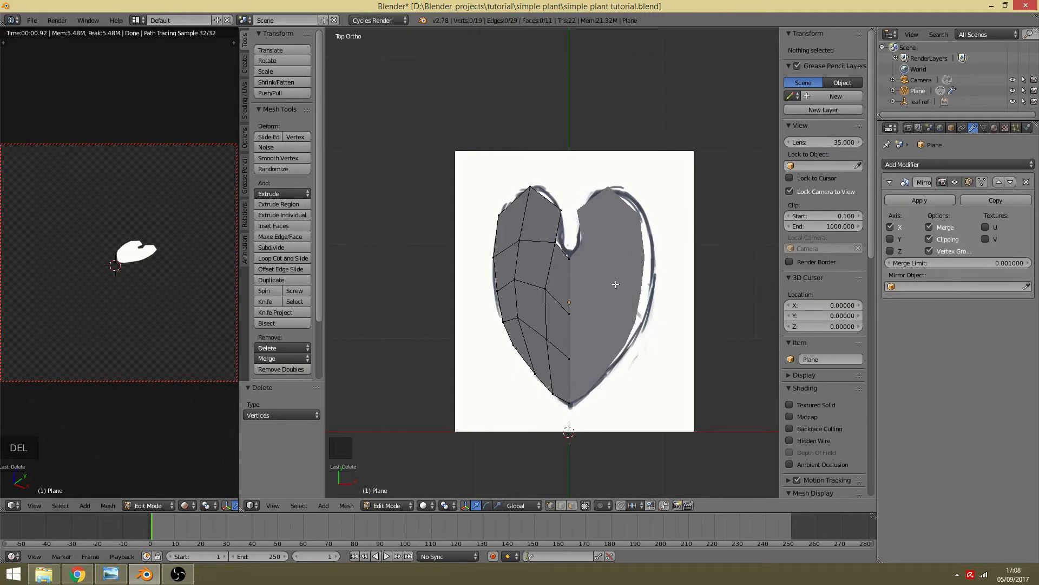
{"action": "key", "text": "ctrl+z"}
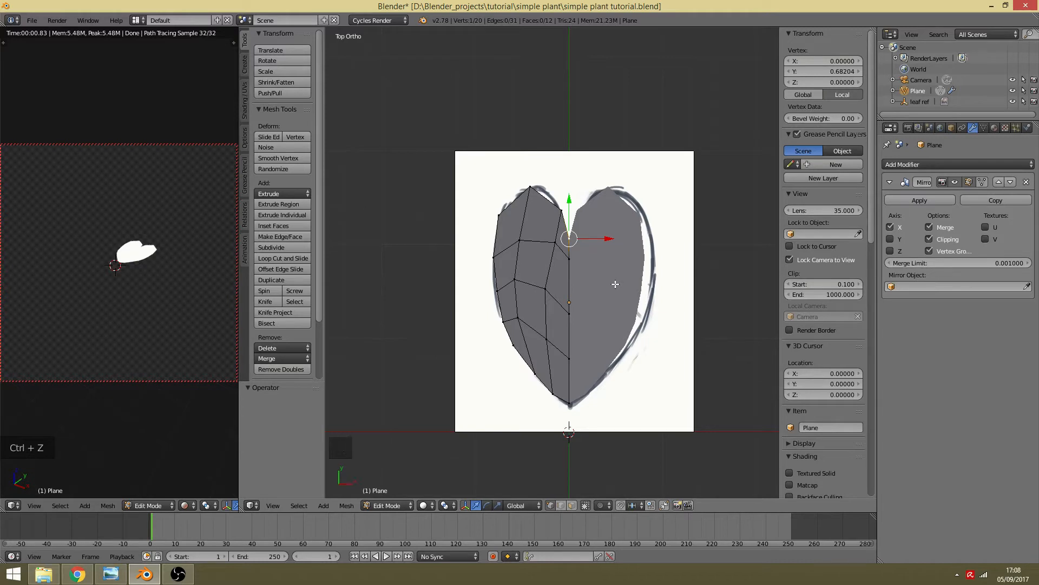
Step: Select the vertices around the centre notch and delete the face between them, then clear the selection
{"action": "key", "text": "b"}
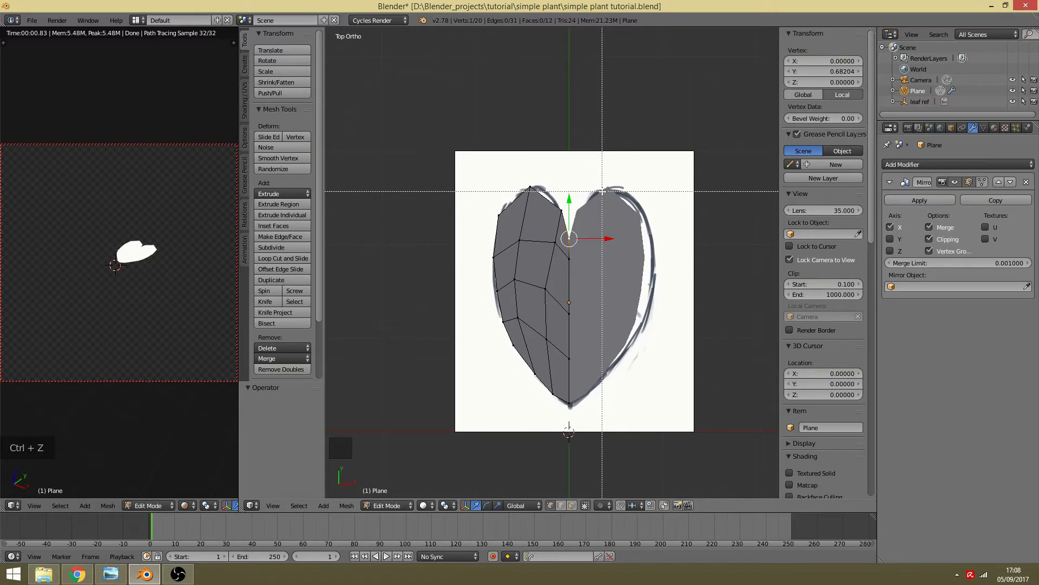
{"action": "left_click_drag", "start_coordinate": [603, 191], "coordinate": [546, 267]}
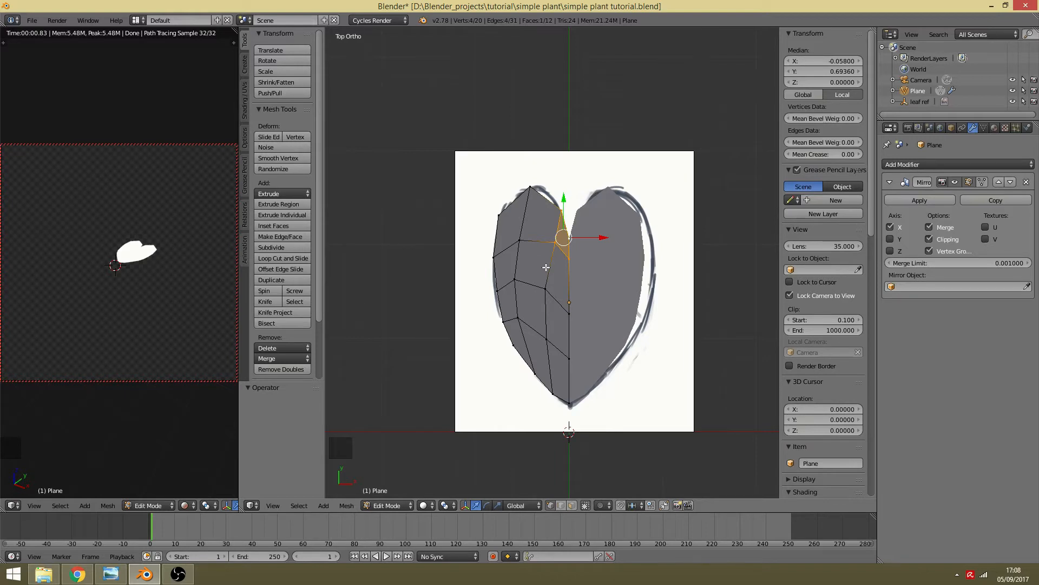
{"action": "key", "text": "Delete"}
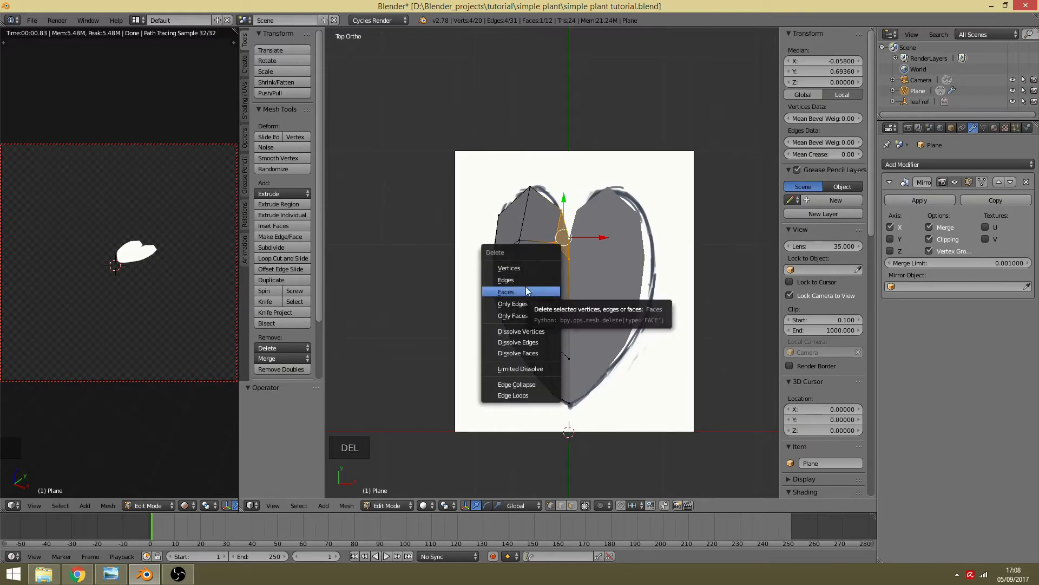
{"action": "left_click", "coordinate": [526, 293]}
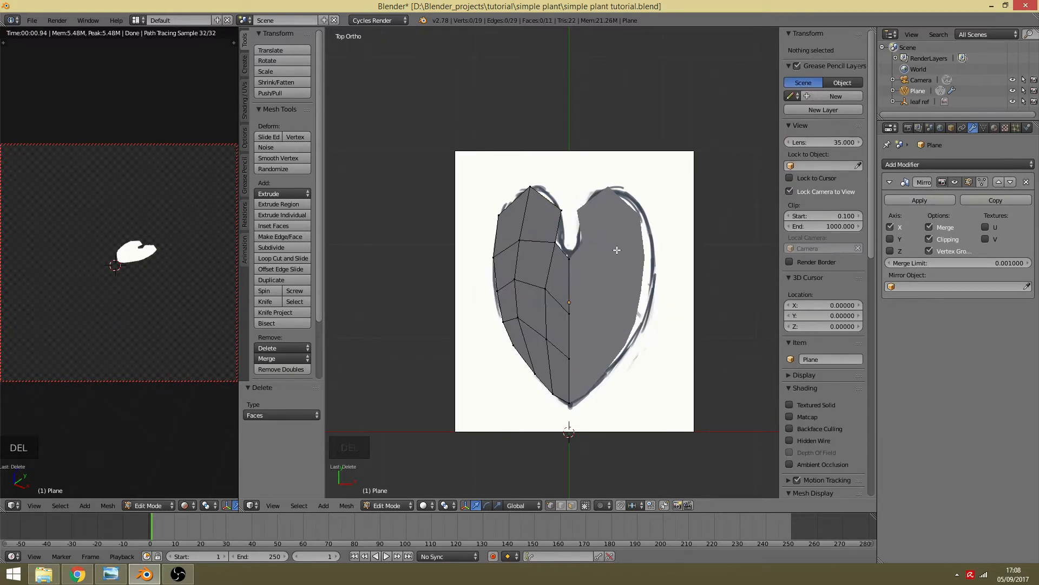
{"action": "key", "text": "a"}
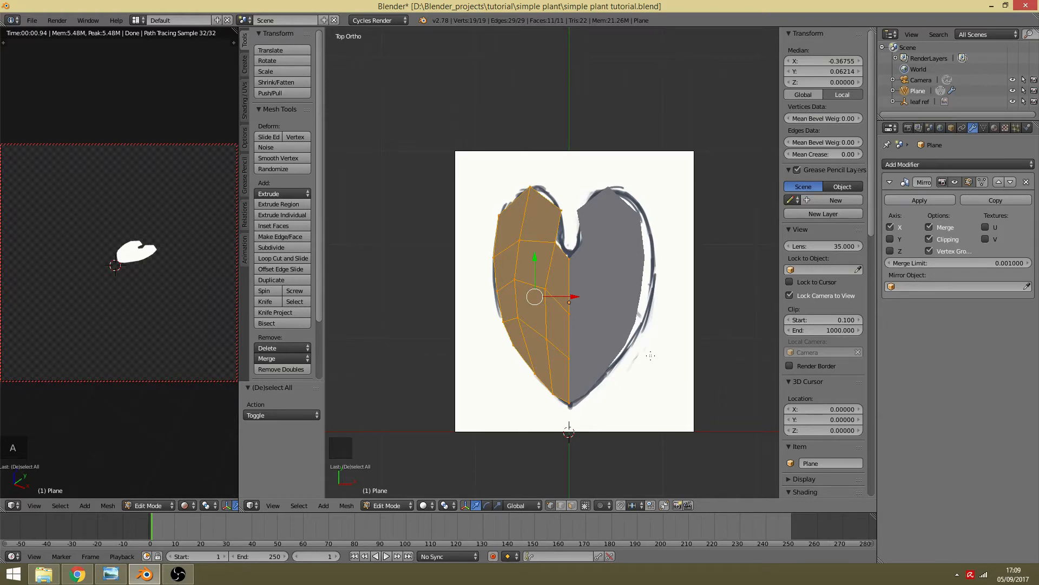
{"action": "key", "text": "a"}
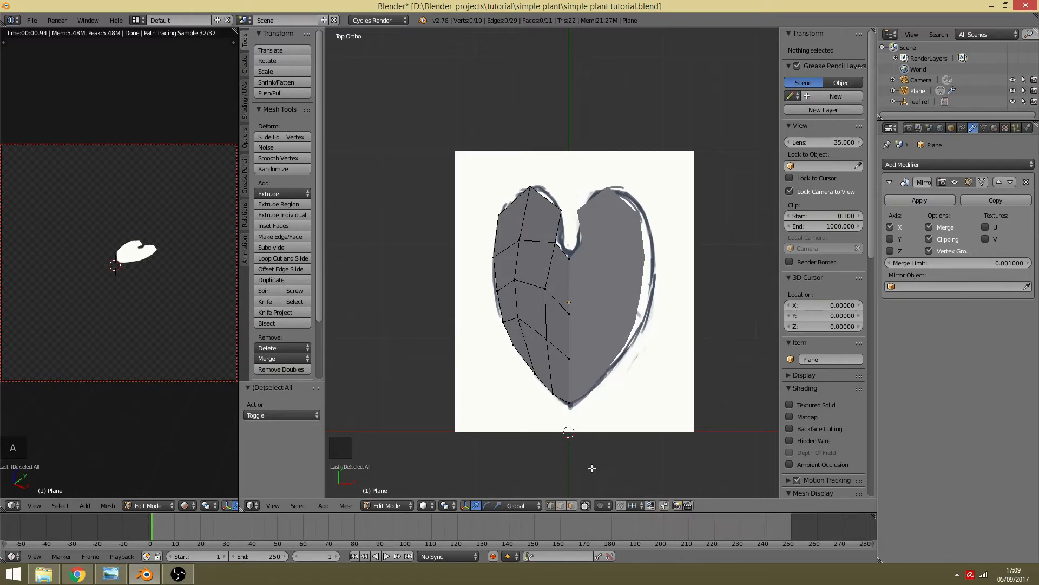
Step: Switch to edge selection and select several edges of the leaf's modelled half one at a time
{"action": "left_click", "coordinate": [561, 505]}
{"action": "right_click", "coordinate": [533, 279]}
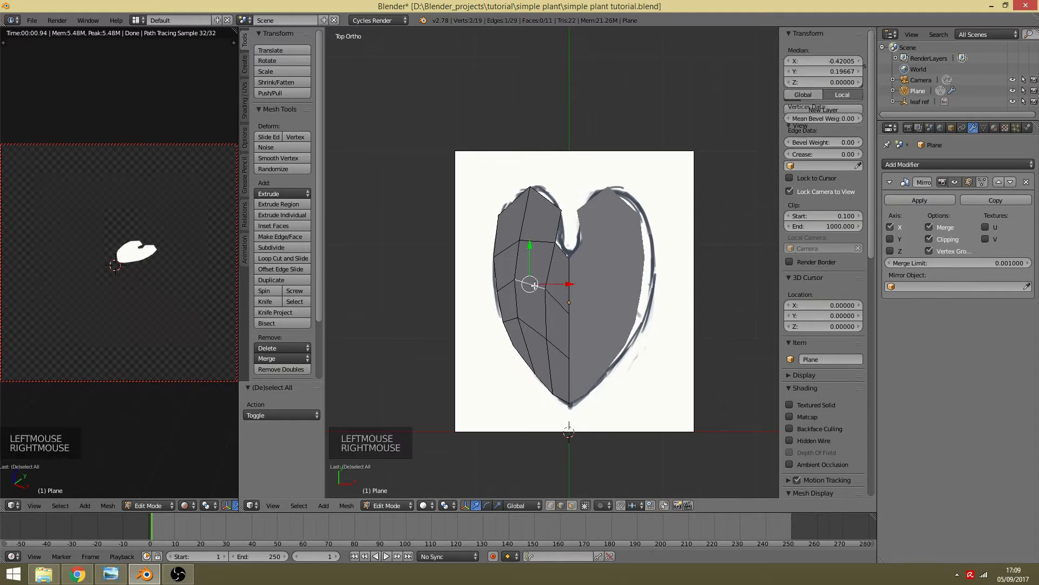
{"action": "right_click", "coordinate": [534, 239]}
{"action": "right_click", "coordinate": [543, 212]}
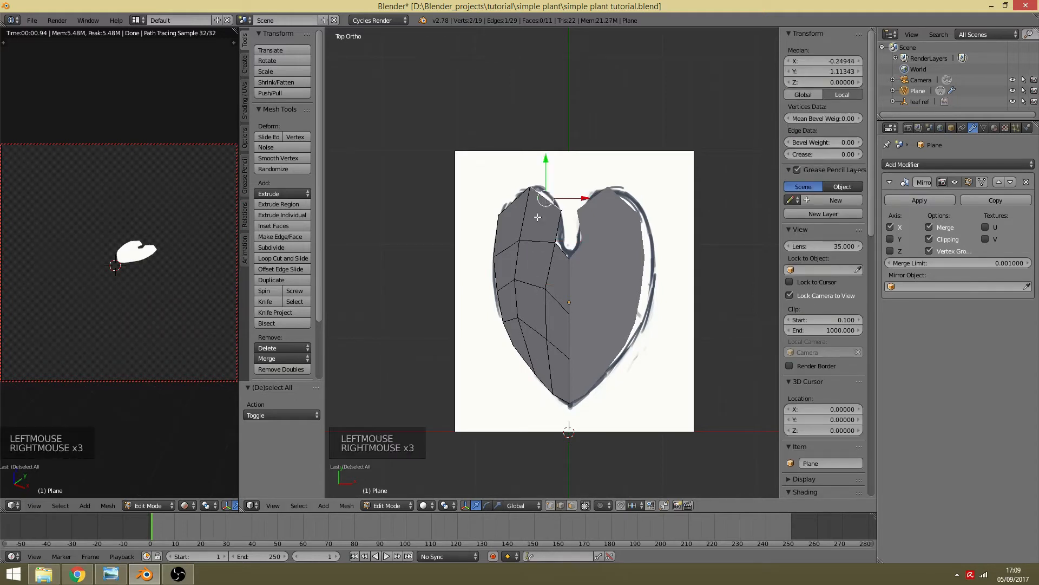
{"action": "right_click", "coordinate": [530, 287]}
{"action": "right_click", "coordinate": [545, 268]}
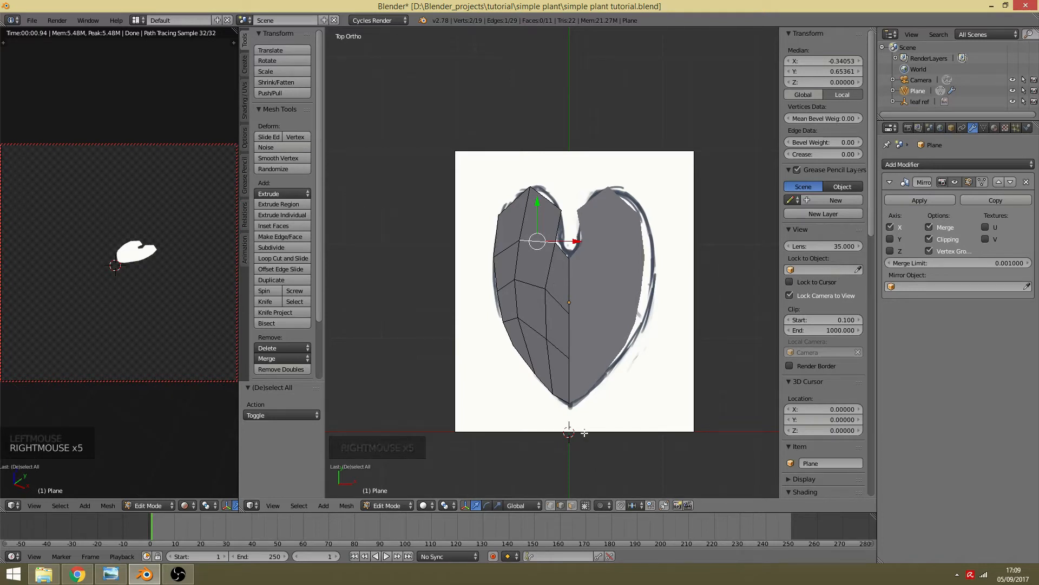
Step: Try deleting the face just below the centre notch in face selection mode, and undo the deletion
{"action": "left_click", "coordinate": [572, 504]}
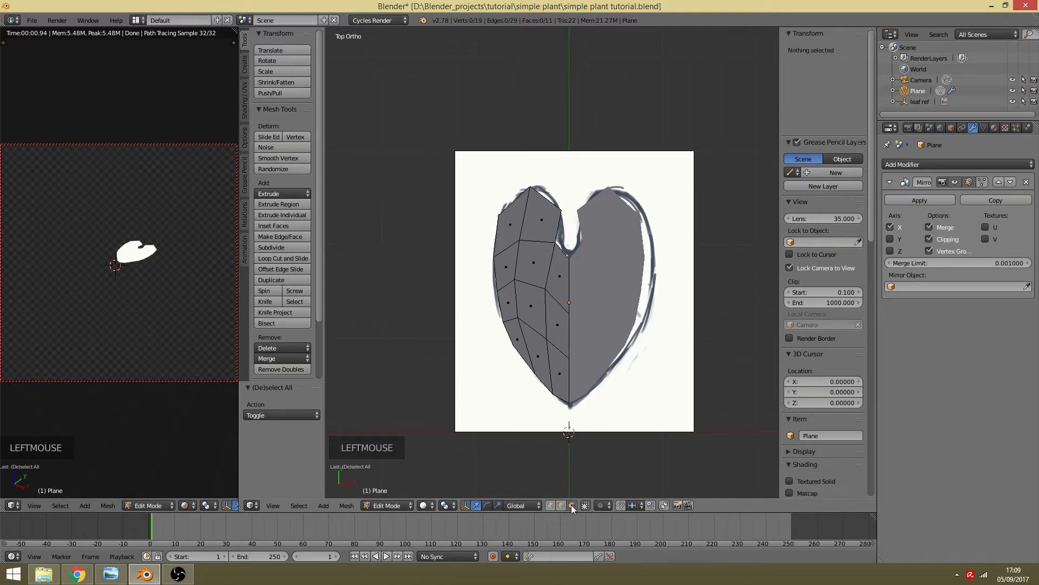
{"action": "right_click", "coordinate": [571, 364]}
{"action": "right_click", "coordinate": [554, 331]}
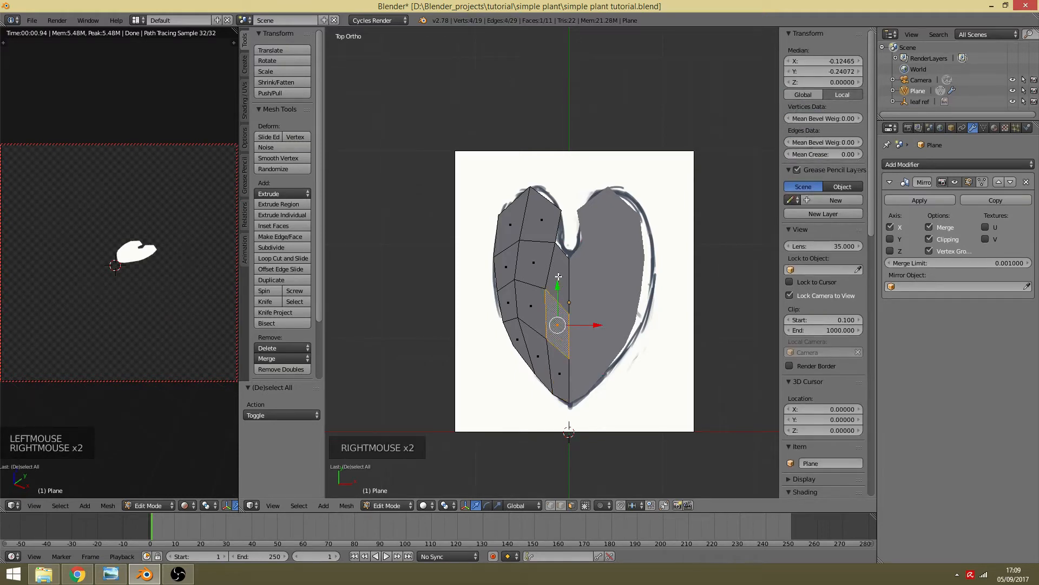
{"action": "right_click", "coordinate": [559, 276]}
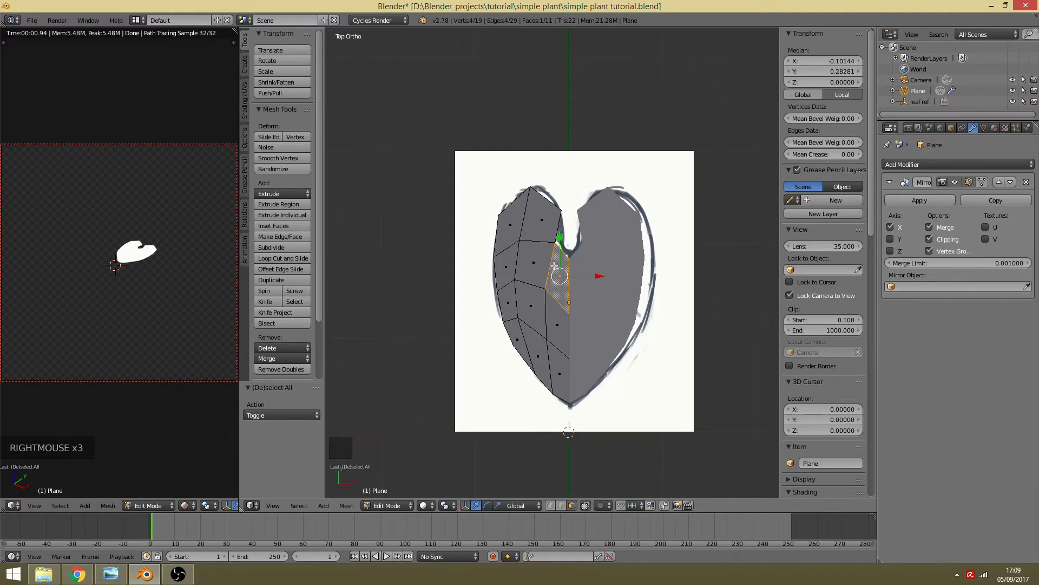
{"action": "key", "text": "Delete"}
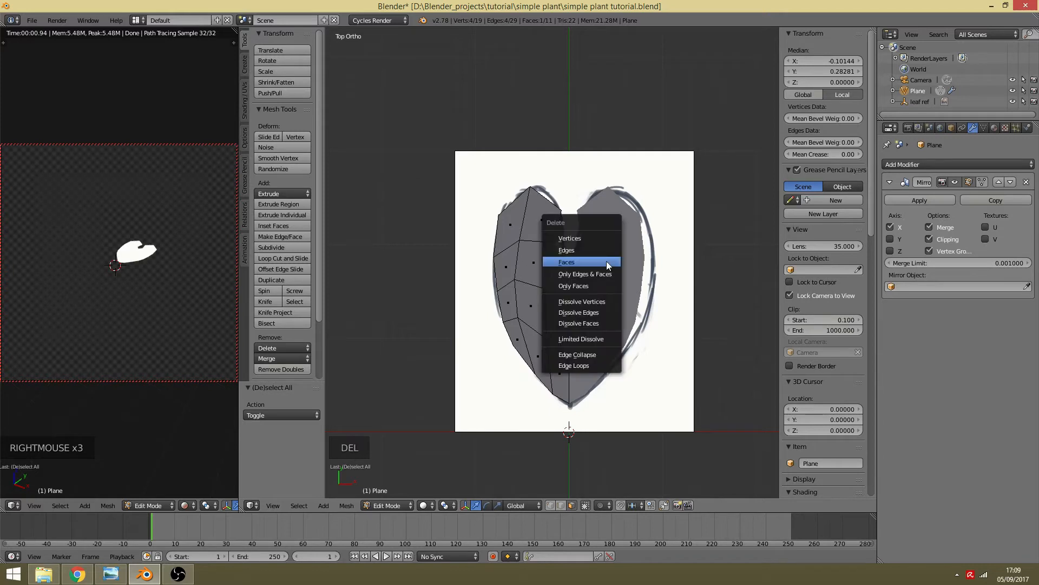
{"action": "left_click", "coordinate": [558, 261]}
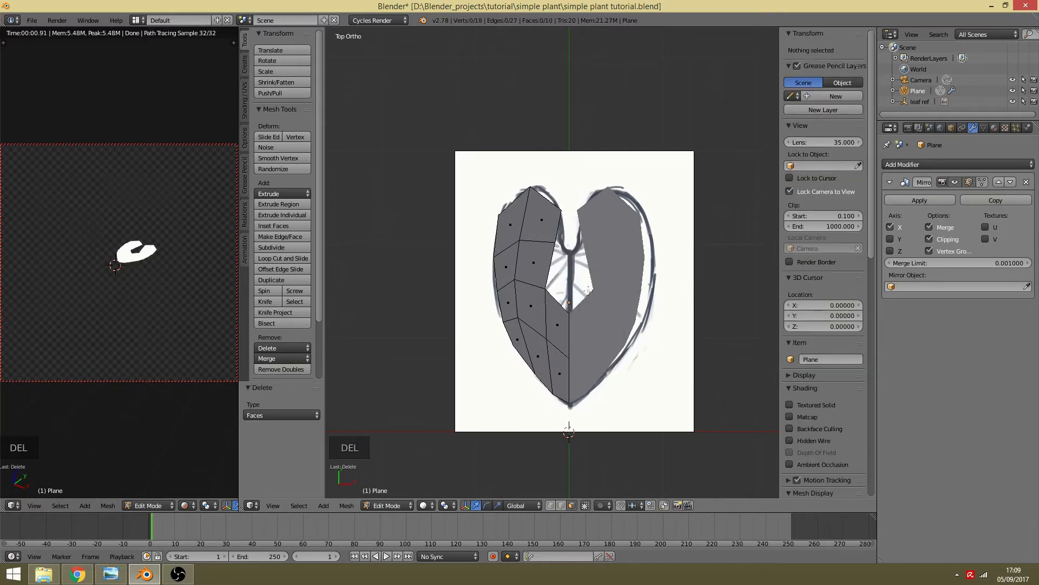
{"action": "key", "text": "ctrl+z"}
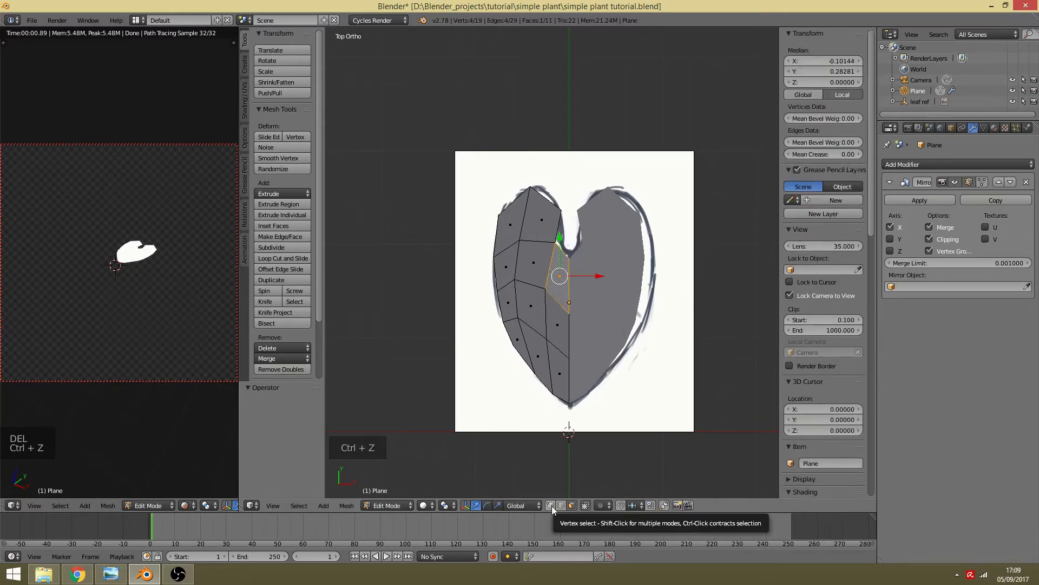
Step: Return to vertex selection and dissolve the outer bottom corner vertex just below the lowest crosswise cut on the outline
{"action": "left_click", "coordinate": [552, 506]}
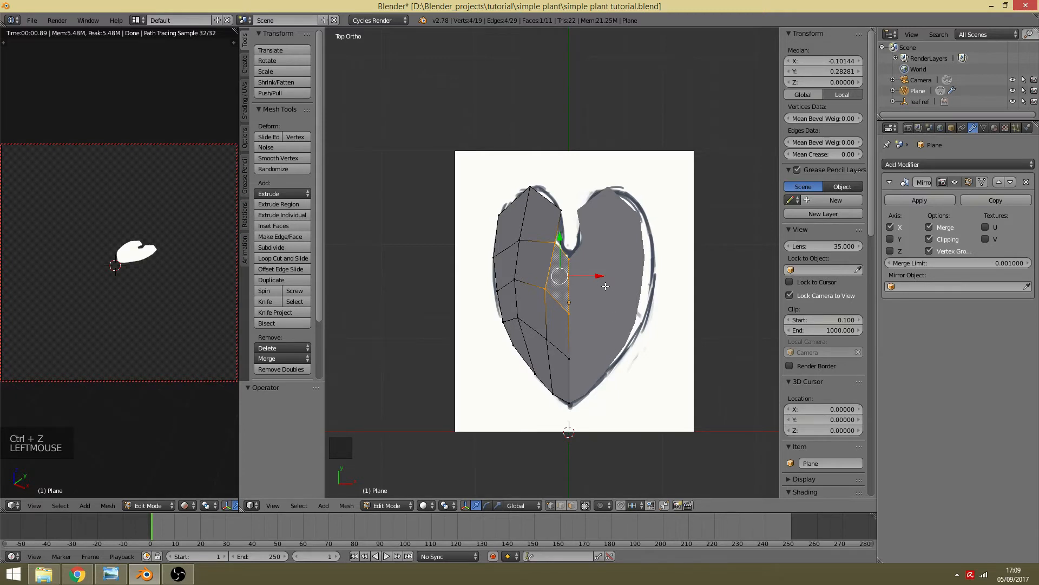
{"action": "right_click", "coordinate": [515, 344]}
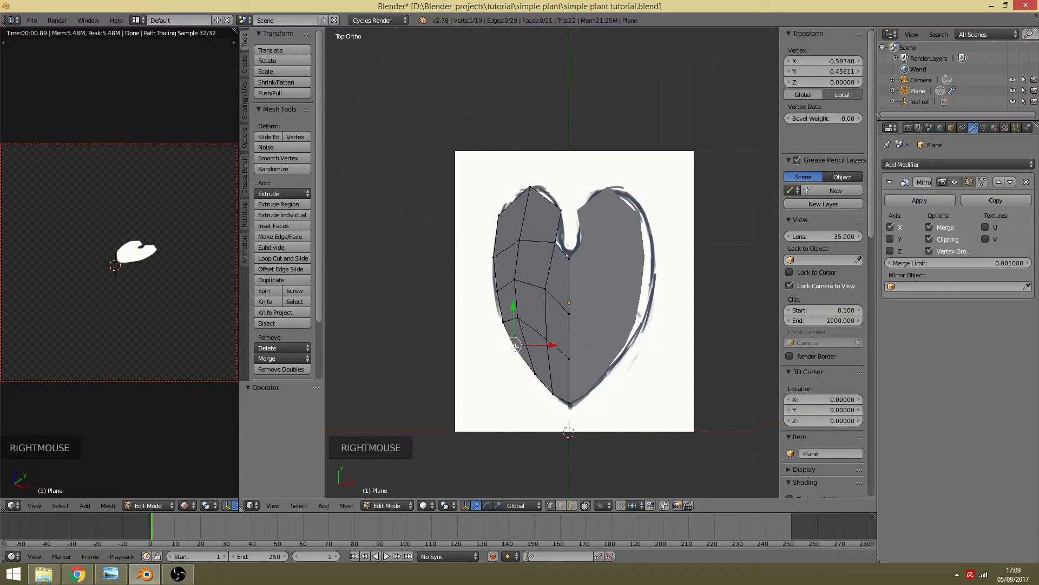
{"action": "scroll", "coordinate": [499, 393], "scroll_direction": "up", "scroll_amount": 2}
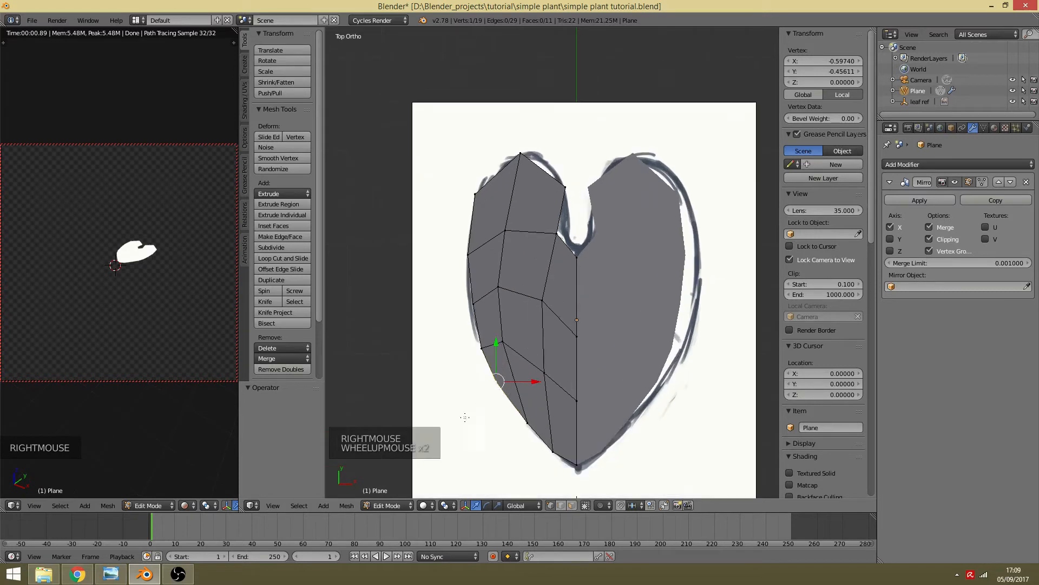
{"action": "middle_click_drag", "start_coordinate": [499, 393], "coordinate": [505, 356], "text": "shift"}
{"action": "key", "text": "g"}
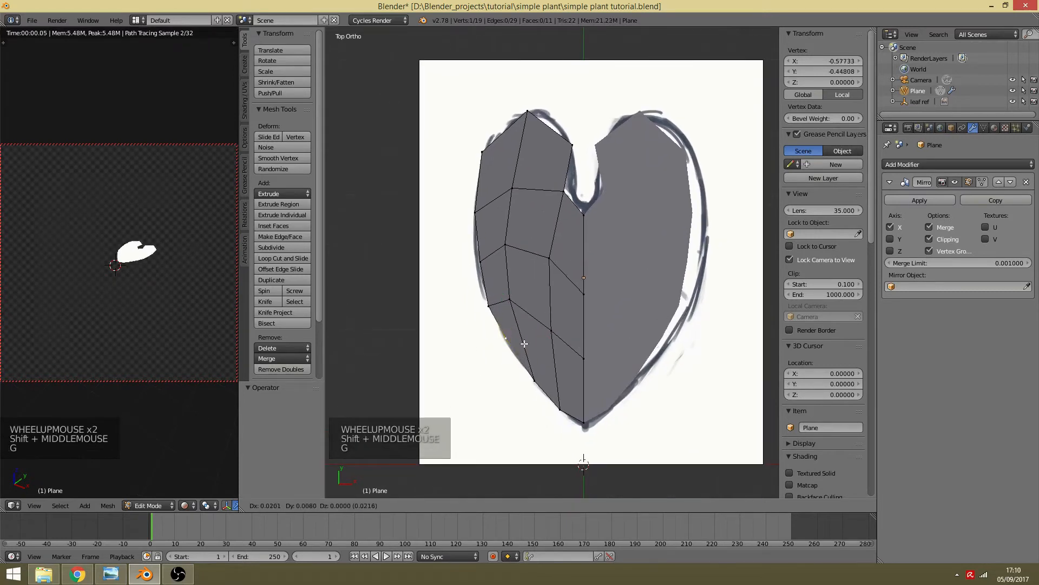
{"action": "left_click", "coordinate": [524, 344]}
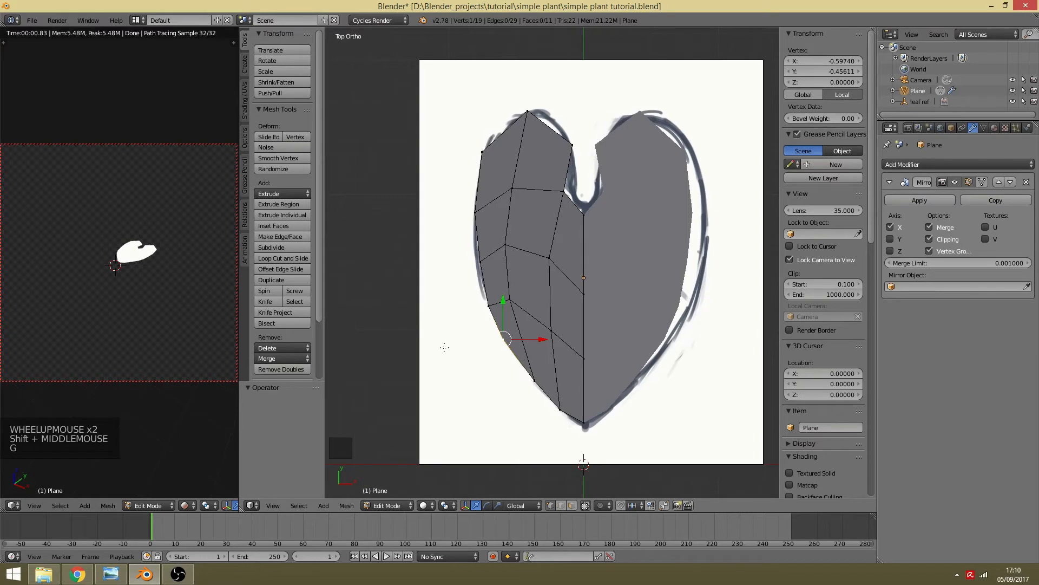
{"action": "key", "text": "Delete"}
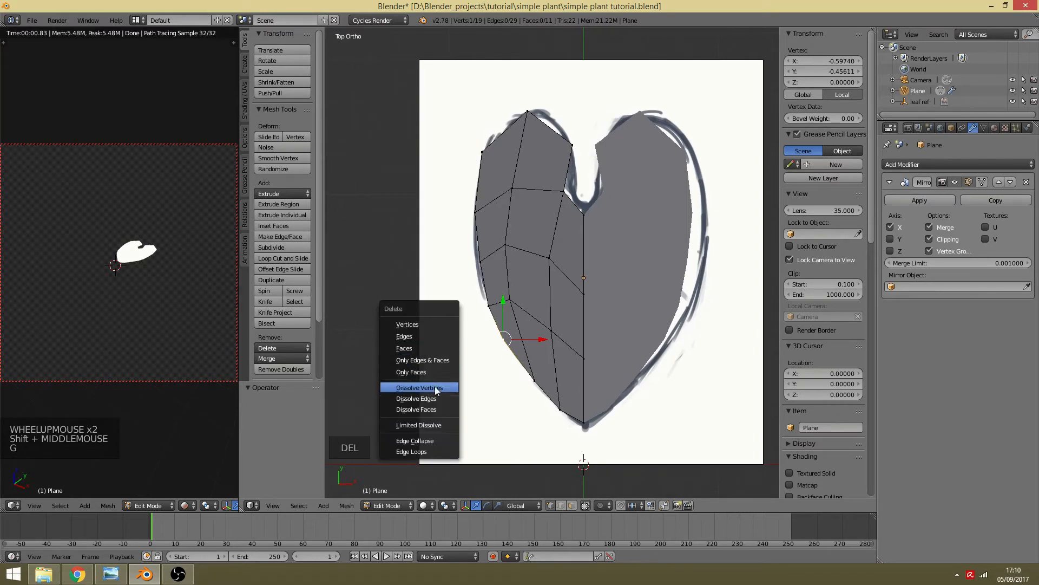
{"action": "left_click", "coordinate": [437, 389]}
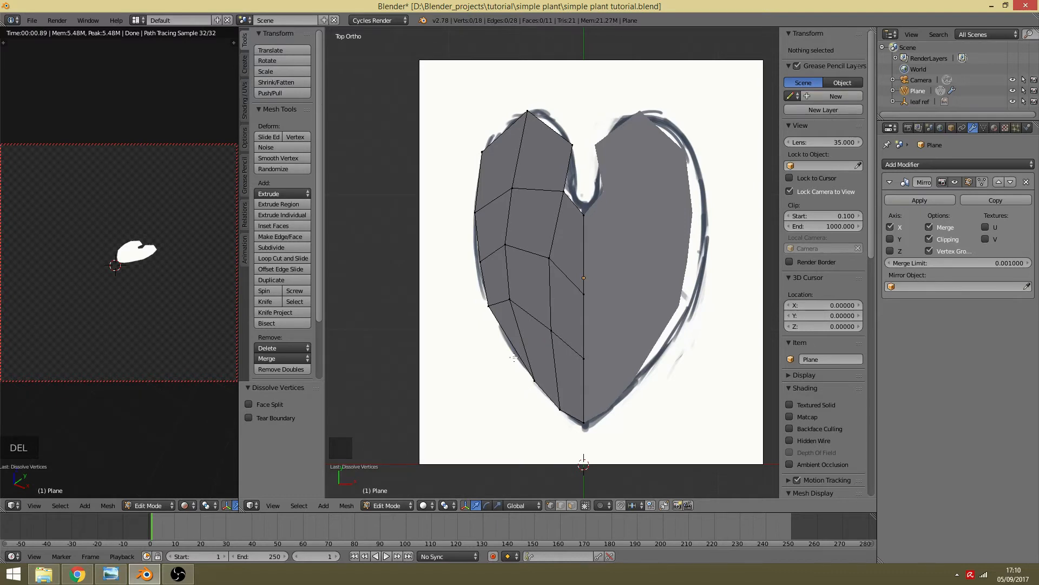
Step: In wireframe shading, raise the centre notch vertex to the sketched notch and move the inner loop's upper-cut vertex about 0.044 along X and 0.04 along Y
{"action": "middle_click_drag", "start_coordinate": [525, 330], "coordinate": [524, 353], "text": "shift"}
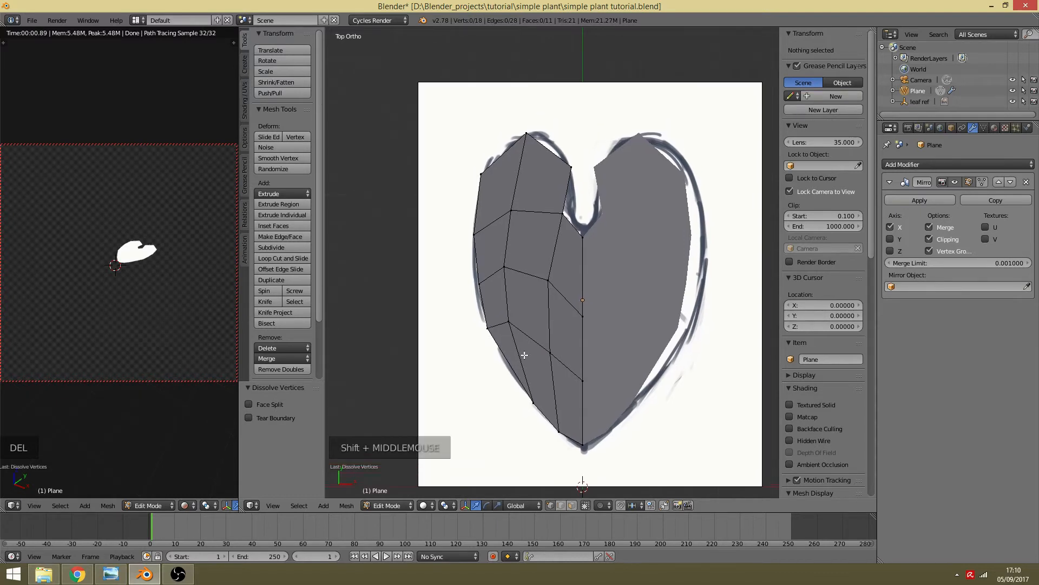
{"action": "key", "text": "z"}
{"action": "right_click", "coordinate": [584, 237]}
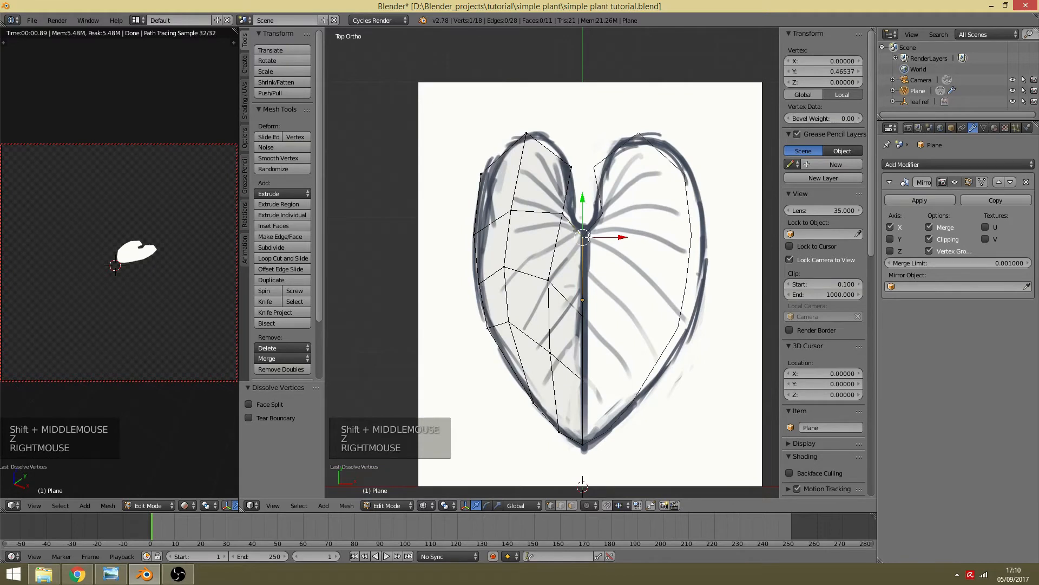
{"action": "key", "text": "g"}
{"action": "key", "text": "g"}
{"action": "left_click", "coordinate": [586, 229]}
{"action": "key", "text": "g"}
{"action": "key", "text": "g"}
{"action": "left_click", "coordinate": [572, 206]}
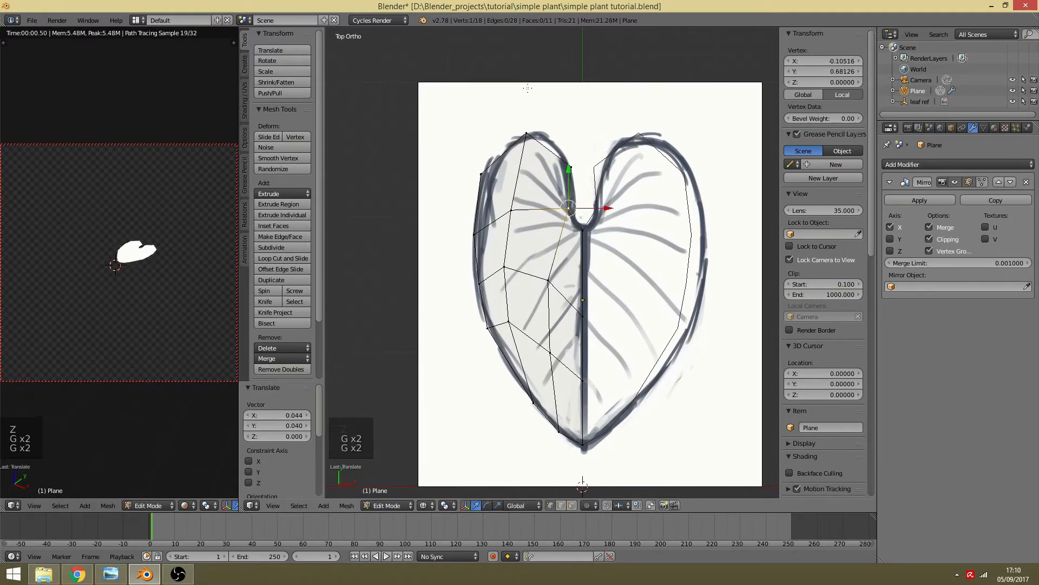
Step: Move the outer loop's top vertex about 0.13 along X and -0.016 along Y, and the outer top corner about 0.116 and 0.197
{"action": "right_click", "coordinate": [534, 132]}
{"action": "key", "text": "g"}
{"action": "left_click", "coordinate": [553, 133]}
{"action": "right_click", "coordinate": [481, 173]}
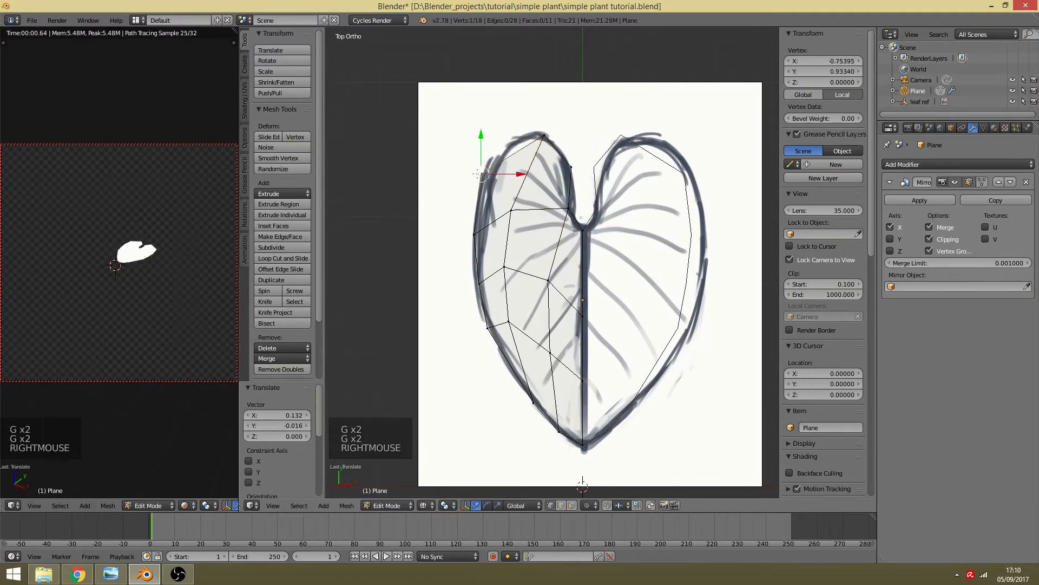
{"action": "key", "text": "g"}
{"action": "left_click", "coordinate": [497, 147]}
Step: Raise the upper crosswise cut's outer vertex along the outline, and move the middle cut's outer vertex about -0.024 along X and 0.044 along Y
{"action": "right_click", "coordinate": [478, 227]}
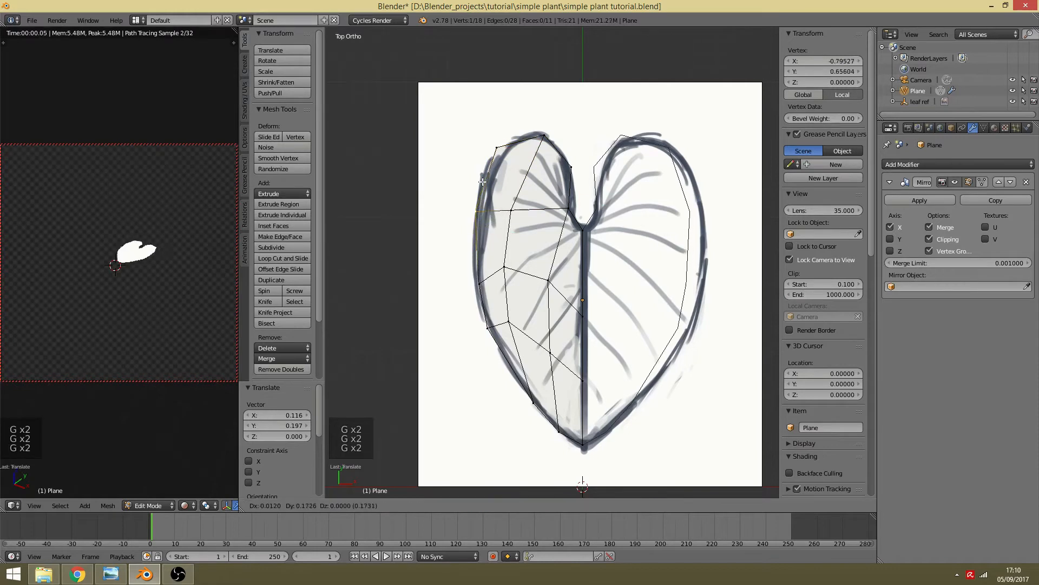
{"action": "key", "text": "g"}
{"action": "key", "text": "g"}
{"action": "left_click", "coordinate": [476, 291]}
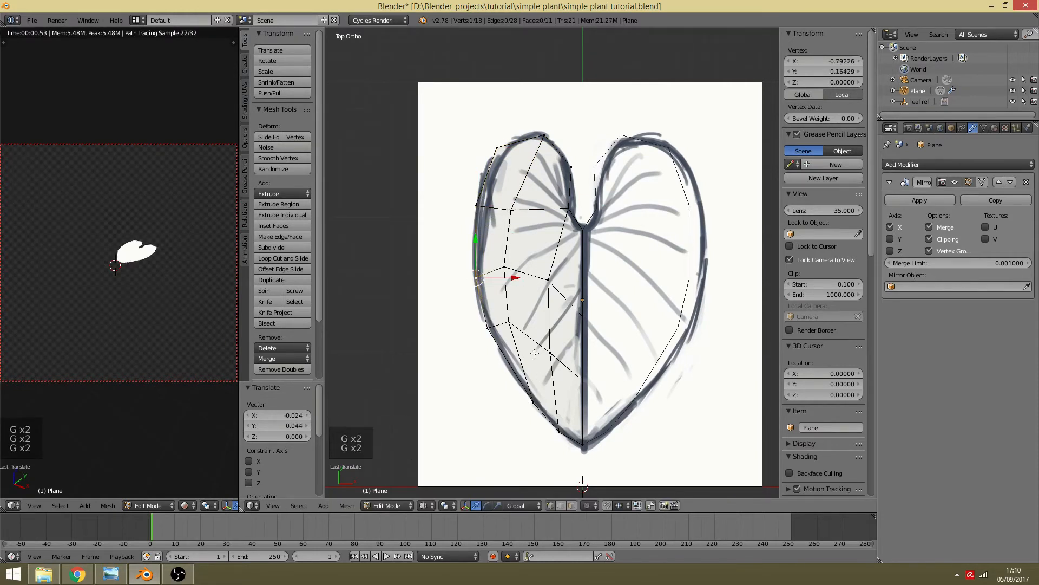
Step: Nudge the outer loop's middle-cut and bottom vertices, and move its lowest-cut vertex about 0.036 along X and -0.06 along Y
{"action": "right_click", "coordinate": [521, 325]}
{"action": "right_click", "coordinate": [511, 262]}
{"action": "key", "text": "g"}
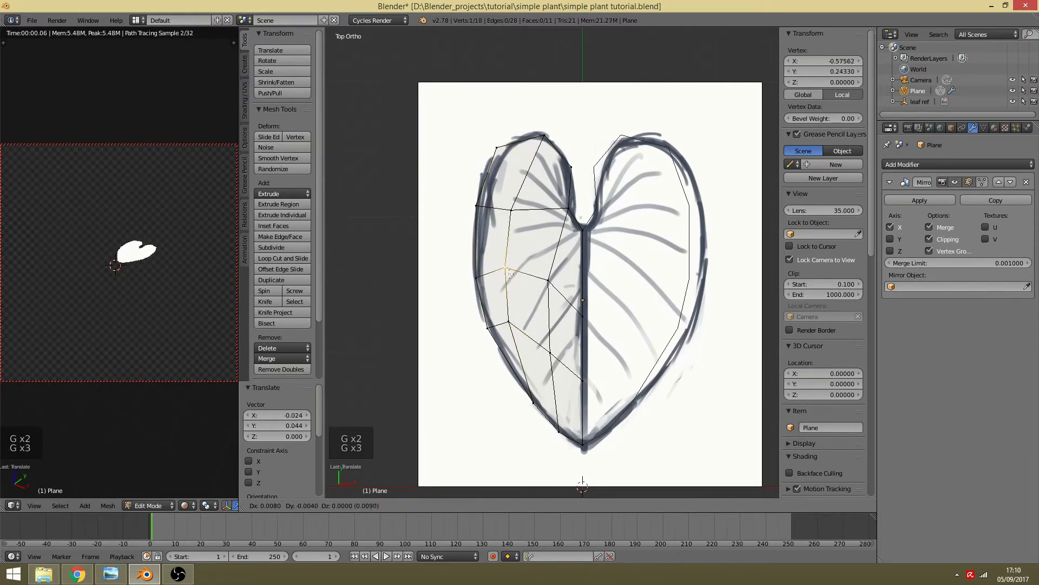
{"action": "left_click", "coordinate": [512, 263]}
{"action": "right_click", "coordinate": [512, 326]}
{"action": "key", "text": "g"}
{"action": "left_click", "coordinate": [517, 334]}
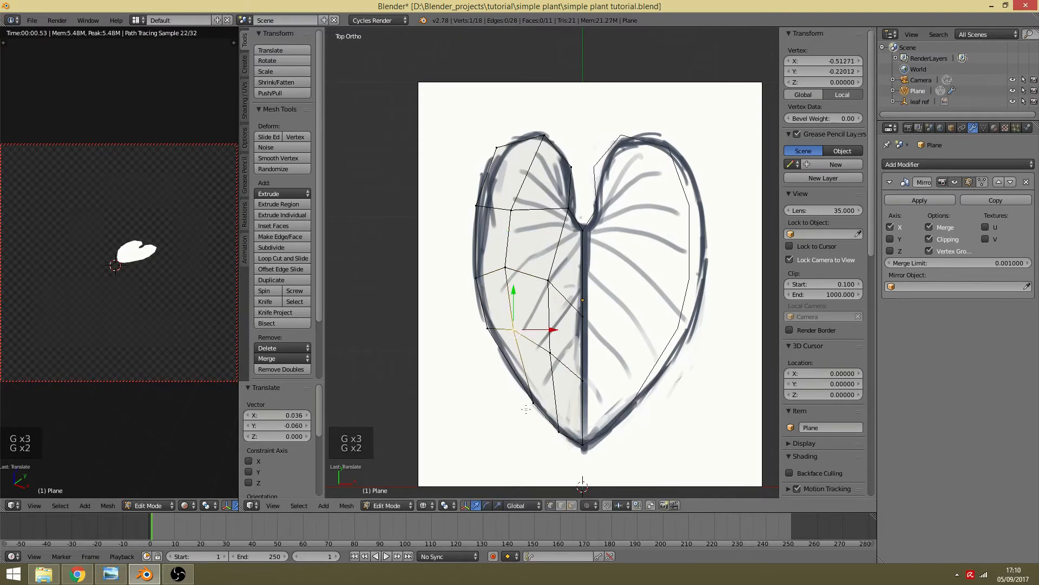
{"action": "right_click", "coordinate": [534, 404]}
{"action": "key", "text": "g"}
{"action": "left_click", "coordinate": [534, 408]}
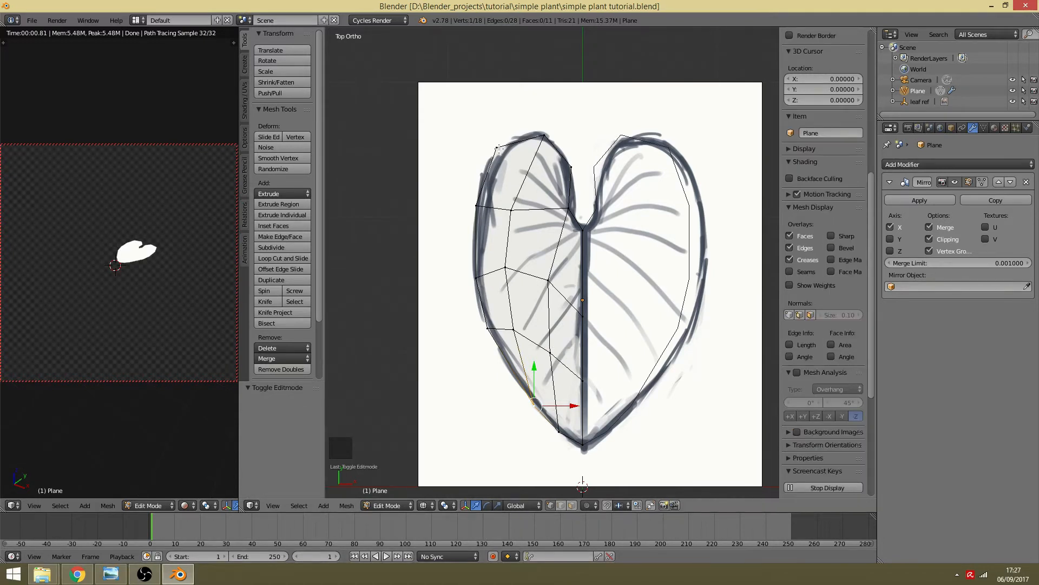
Step: Shift the outer top corner about 0.032 along X and -0.004 along Y, and the outer loop's top vertex about -0.012 and -0.008
{"action": "right_click", "coordinate": [498, 146]}
{"action": "key", "text": "g"}
{"action": "left_click", "coordinate": [503, 147]}
{"action": "key", "text": "g"}
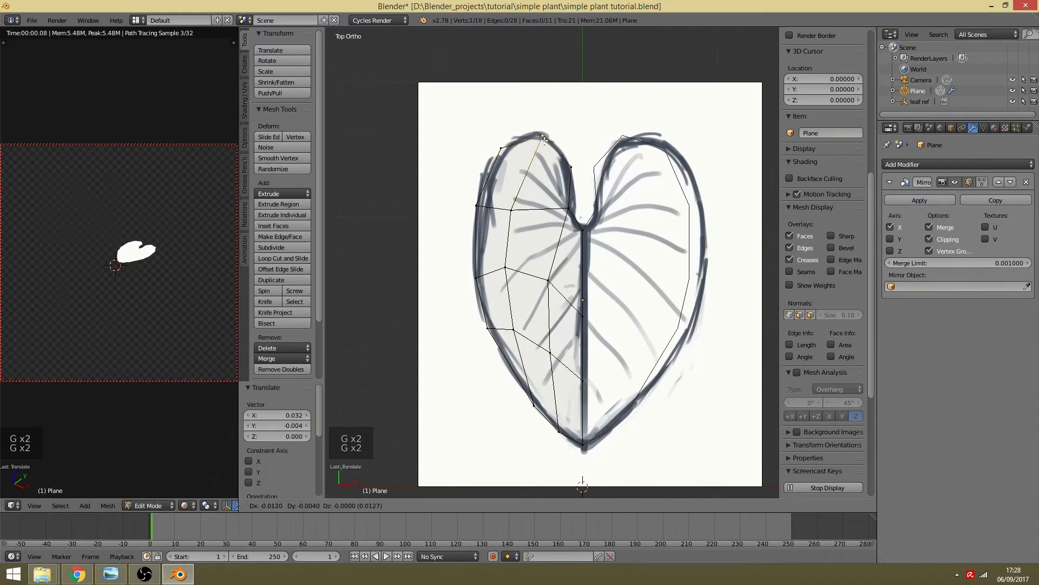
{"action": "left_click", "coordinate": [544, 140]}
Step: Move the lowest cut's outer vertex about 0.016 along X and -0.028 along Y, and the outer loop's middle-cut vertex about 0.004 and -0.02
{"action": "right_click", "coordinate": [493, 328]}
{"action": "key", "text": "g"}
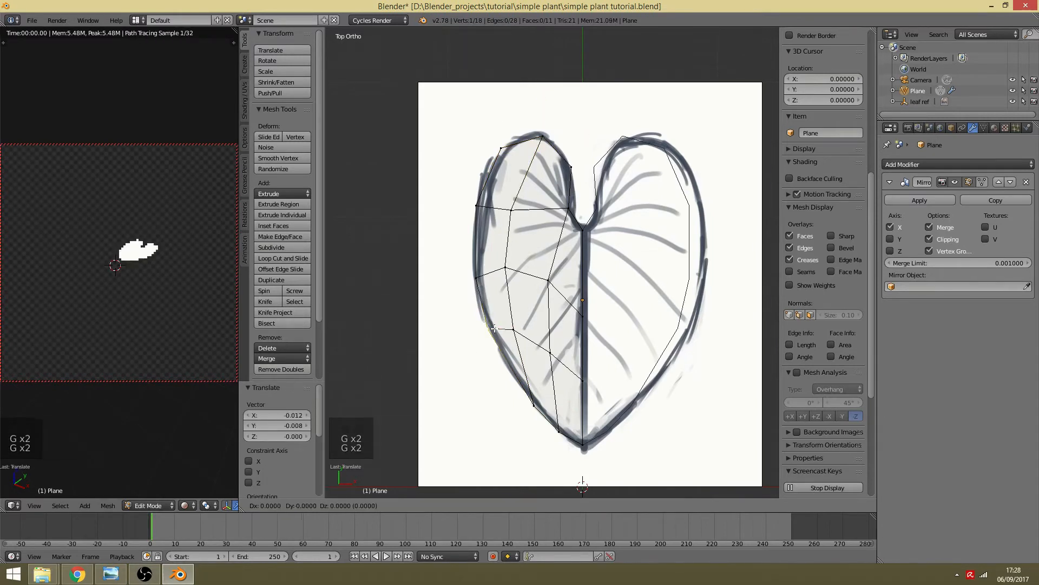
{"action": "left_click", "coordinate": [496, 331]}
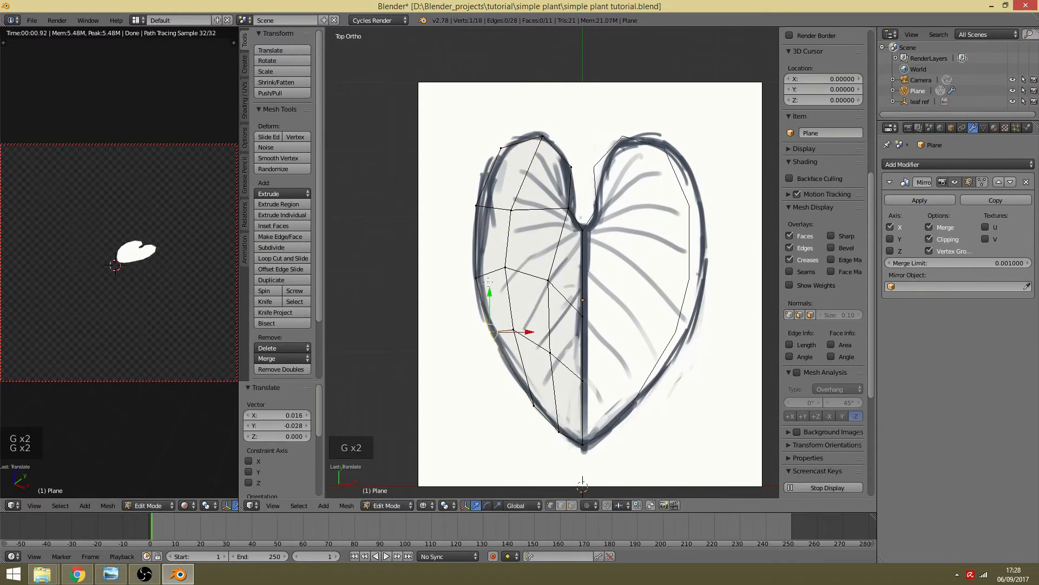
{"action": "right_click", "coordinate": [507, 273]}
{"action": "key", "text": "g"}
{"action": "left_click", "coordinate": [509, 279]}
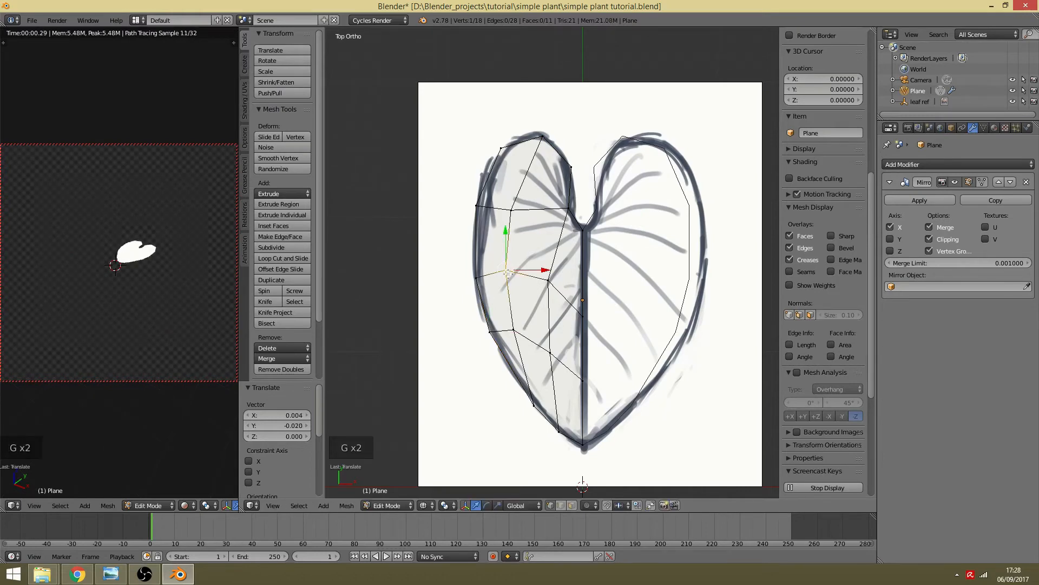
Step: Hide the leaf ref image so that only the leaf mesh shows in the 3D view
{"action": "scroll", "coordinate": [495, 369], "scroll_direction": "down", "scroll_amount": 1}
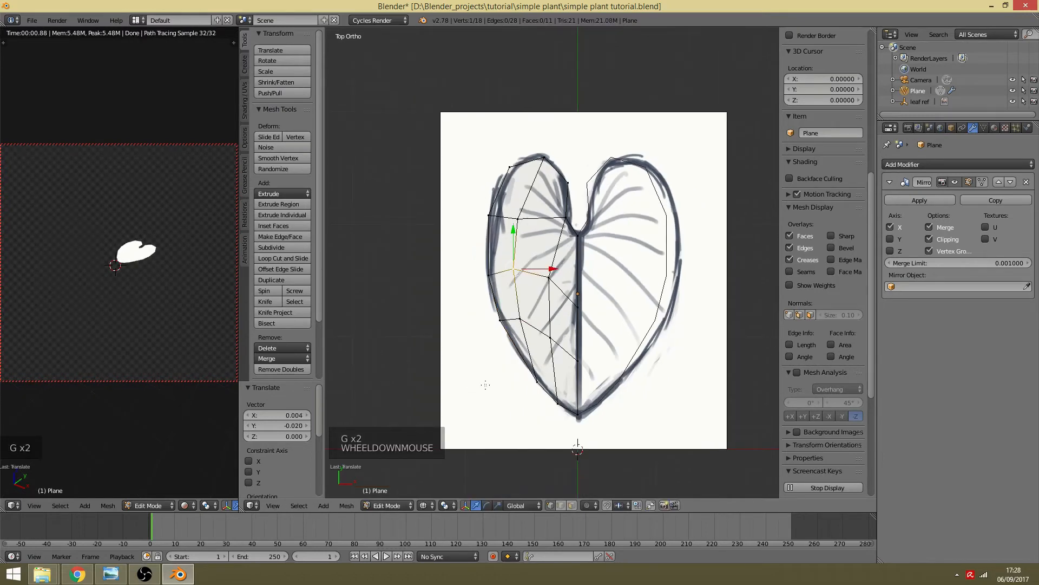
{"action": "middle_click_drag", "start_coordinate": [486, 385], "coordinate": [548, 225]}
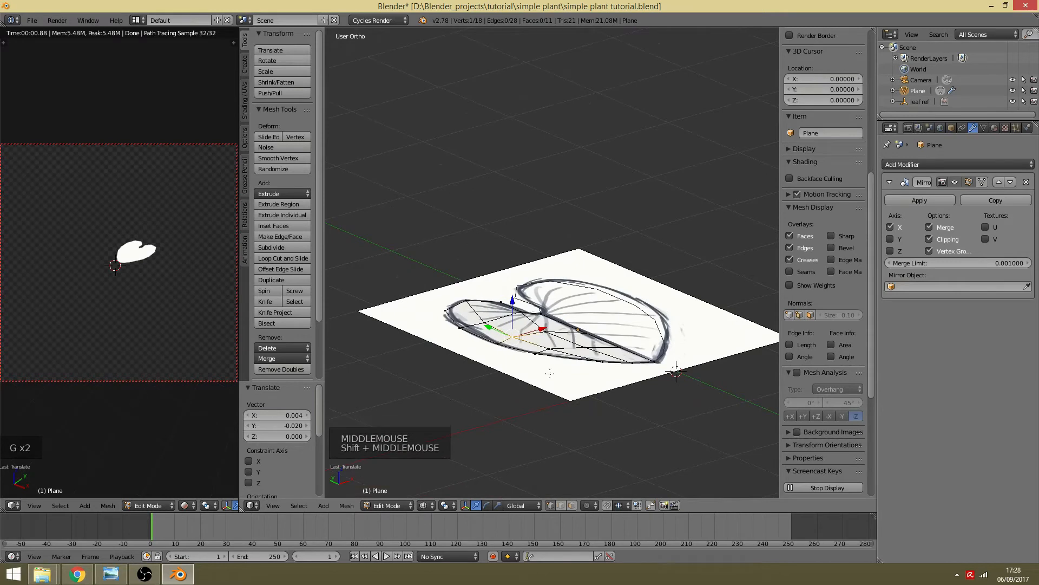
{"action": "scroll", "coordinate": [550, 373], "scroll_direction": "up", "scroll_amount": 1}
{"action": "mouse_move", "coordinate": [550, 373]}
{"action": "middle_mouse_down", "text": "shift"}
{"action": "mouse_move", "coordinate": [537, 336]}
{"action": "mouse_move", "coordinate": [532, 374]}
{"action": "middle_mouse_up", "text": "shift"}
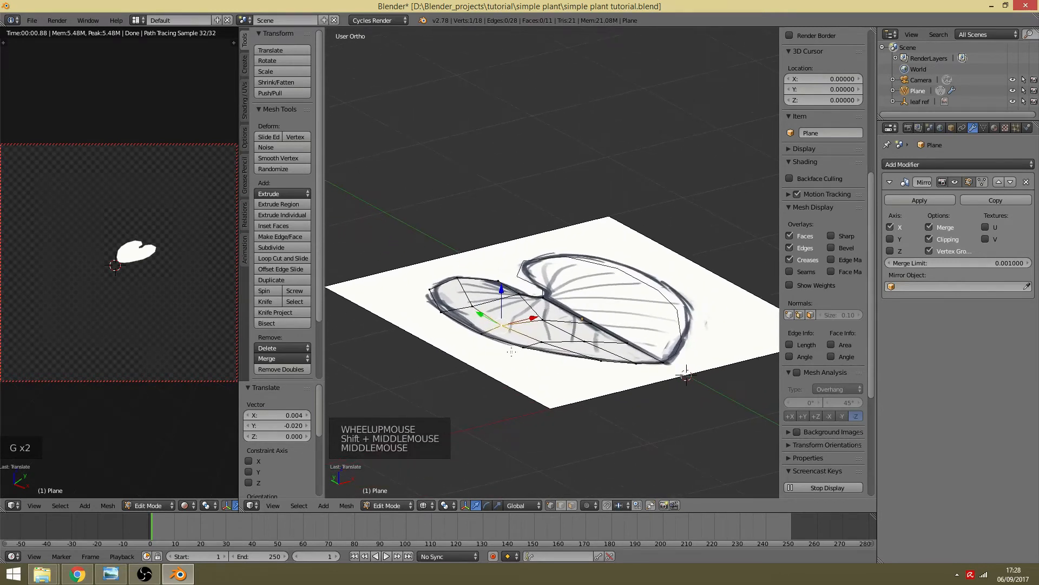
{"action": "left_click", "coordinate": [1012, 102]}
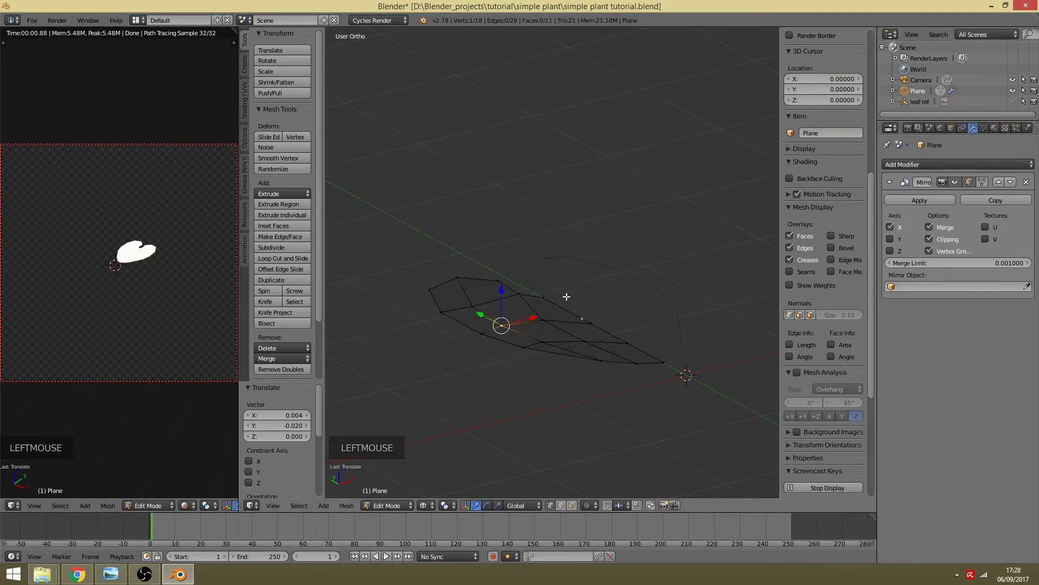
Step: Turn on proportional editing for the leaf mesh
{"action": "middle_click_drag", "start_coordinate": [566, 274], "coordinate": [566, 238], "text": "shift"}
{"action": "middle_click_drag", "start_coordinate": [609, 281], "coordinate": [639, 294]}
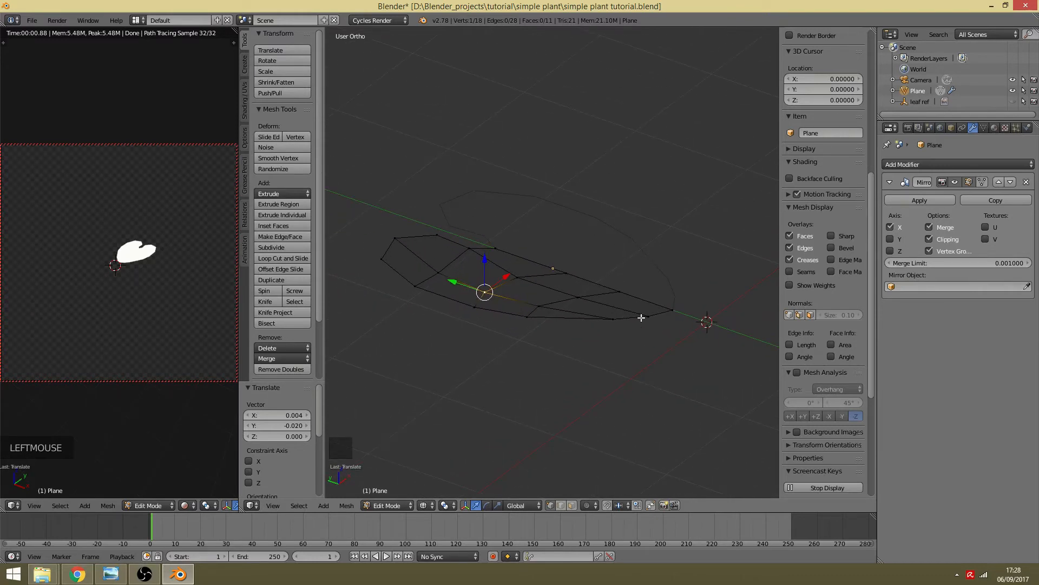
{"action": "key", "text": "o"}
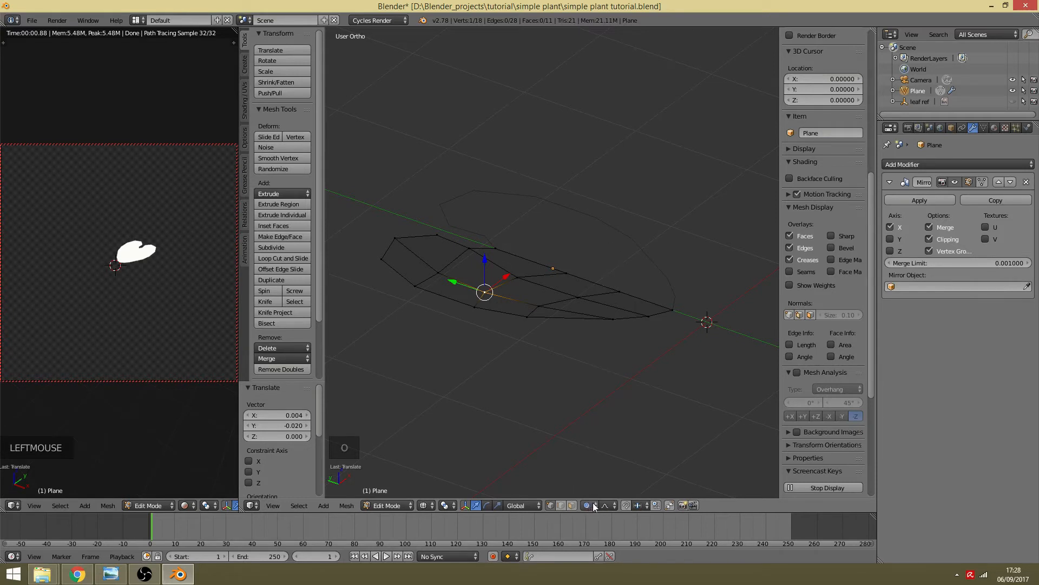
{"action": "key", "text": "o"}
{"action": "key", "text": "o"}
{"action": "middle_click_drag", "start_coordinate": [525, 420], "coordinate": [622, 392], "text": "shift"}
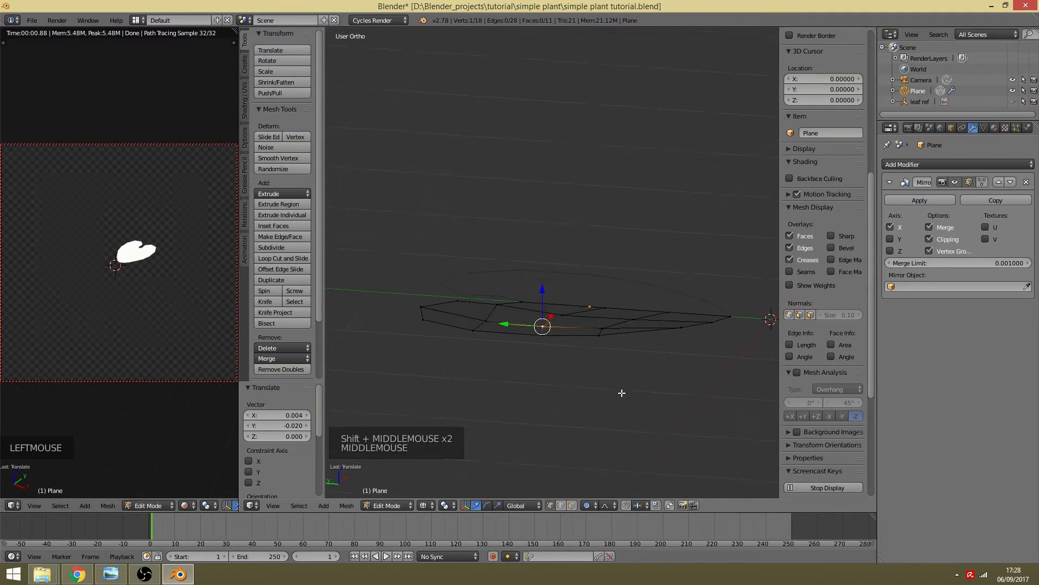
Step: Clear the selection and select the three vertices at the leaf's pointed tip
{"action": "key", "text": "a"}
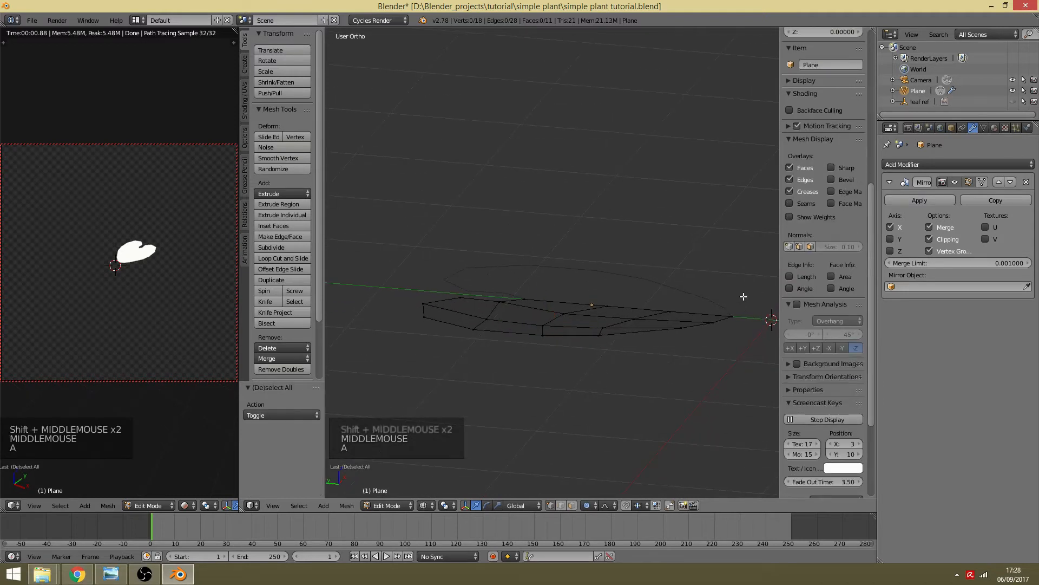
{"action": "key", "text": "b"}
{"action": "left_click_drag", "start_coordinate": [743, 296], "coordinate": [673, 373]}
{"action": "middle_click_drag", "start_coordinate": [643, 355], "coordinate": [574, 368], "text": "shift"}
{"action": "middle_click_drag", "start_coordinate": [573, 368], "coordinate": [508, 375]}
{"action": "scroll", "coordinate": [507, 374], "scroll_direction": "down", "scroll_amount": 1}
{"action": "middle_click_drag", "start_coordinate": [508, 352], "coordinate": [566, 385], "text": "shift"}
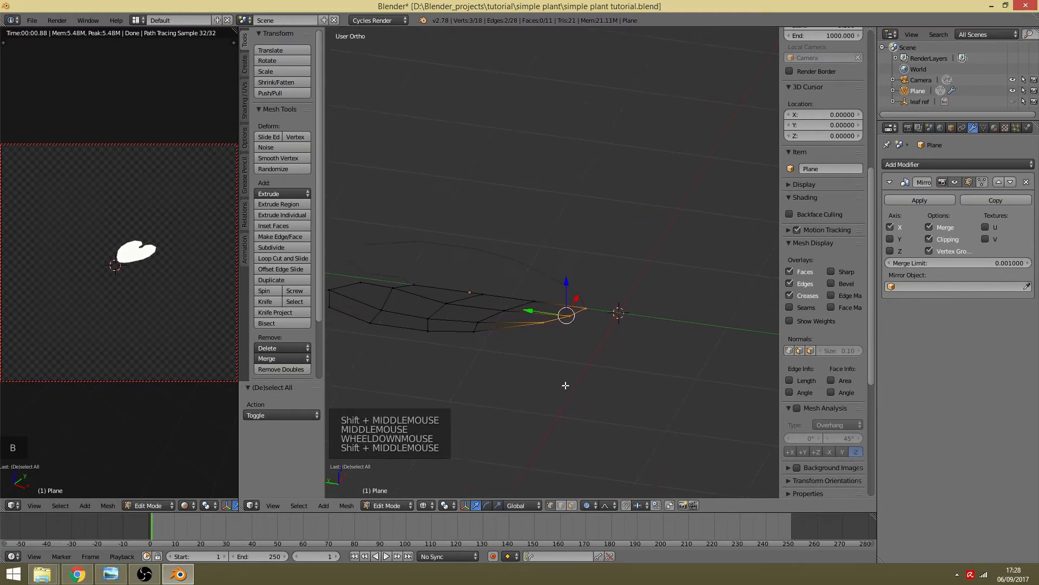
{"action": "key", "text": "g"}
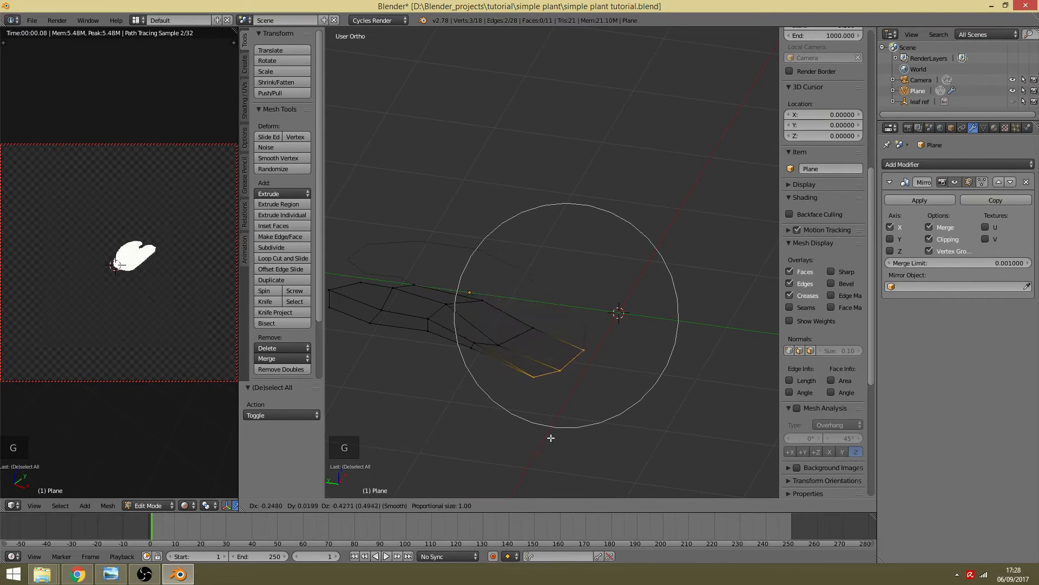
{"action": "scroll", "coordinate": [568, 379], "scroll_direction": "down", "scroll_amount": 6}
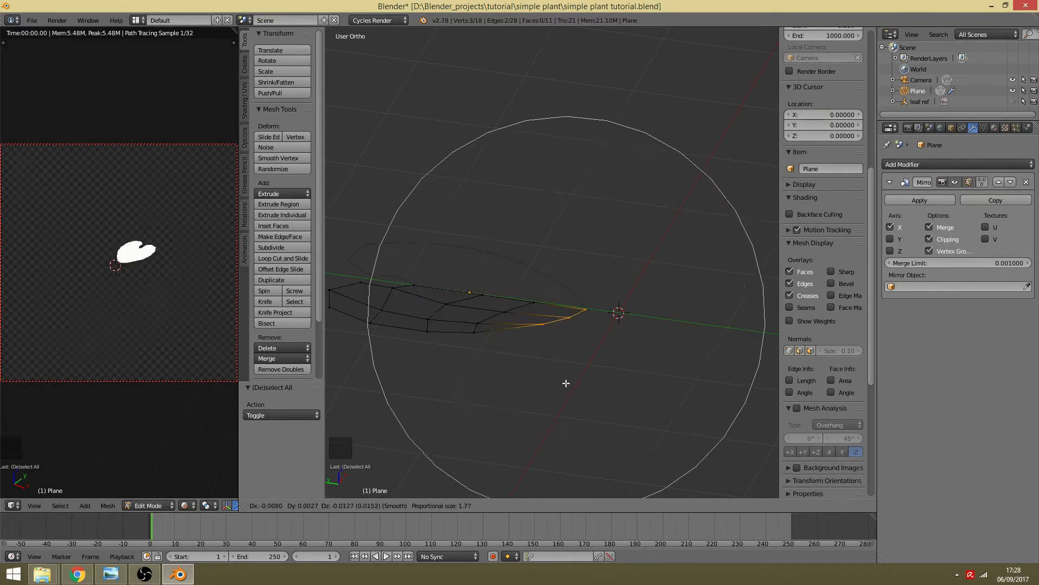
{"action": "scroll", "coordinate": [554, 339], "scroll_direction": "up", "scroll_amount": 9}
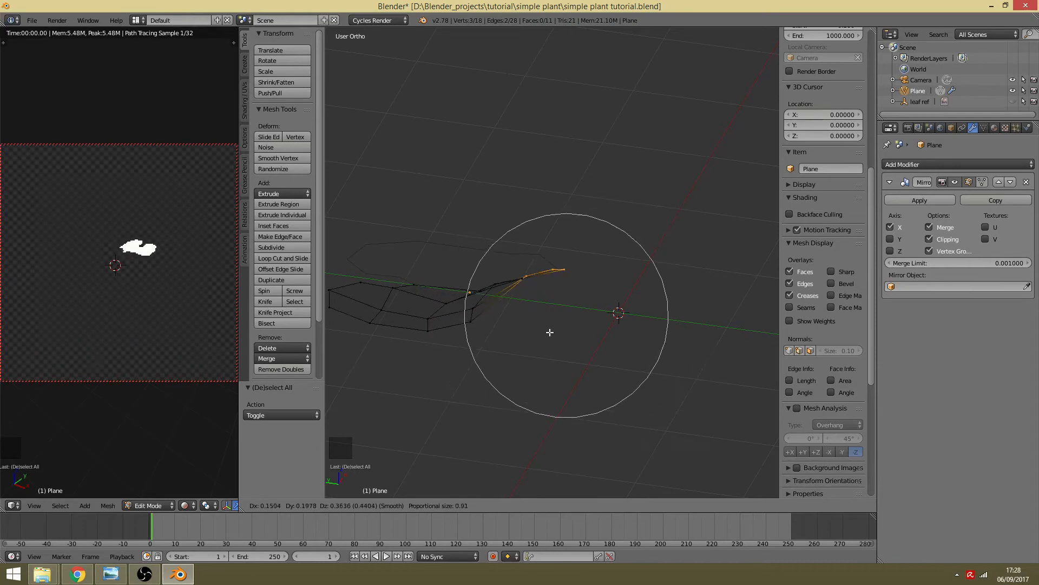
{"action": "scroll", "coordinate": [550, 332], "scroll_direction": "down", "scroll_amount": 7}
{"action": "scroll", "coordinate": [550, 332], "scroll_direction": "down", "scroll_amount": 3}
{"action": "scroll", "coordinate": [550, 332], "scroll_direction": "up", "scroll_amount": 10}
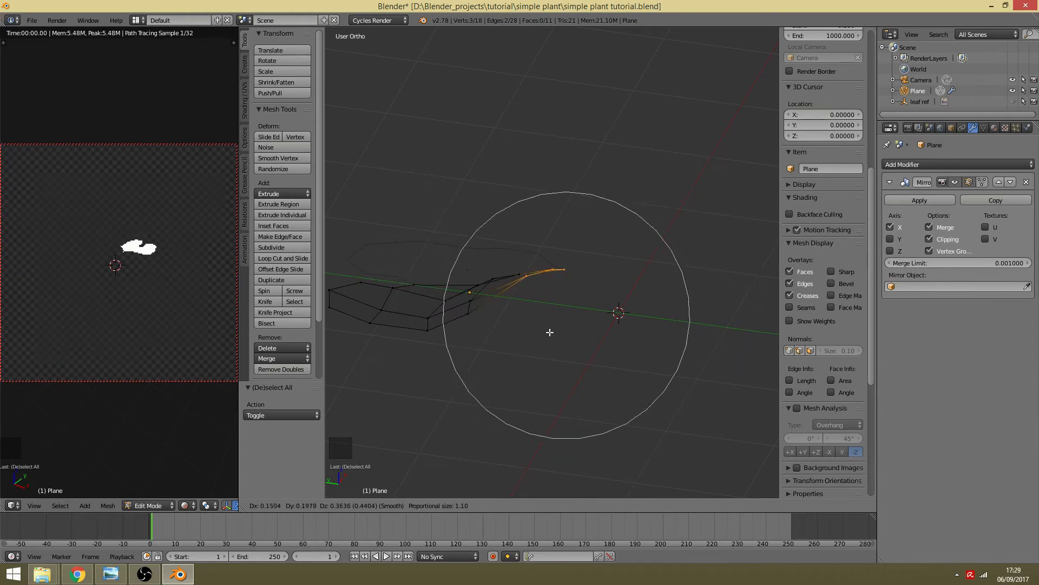
{"action": "scroll", "coordinate": [550, 333], "scroll_direction": "down", "scroll_amount": 6}
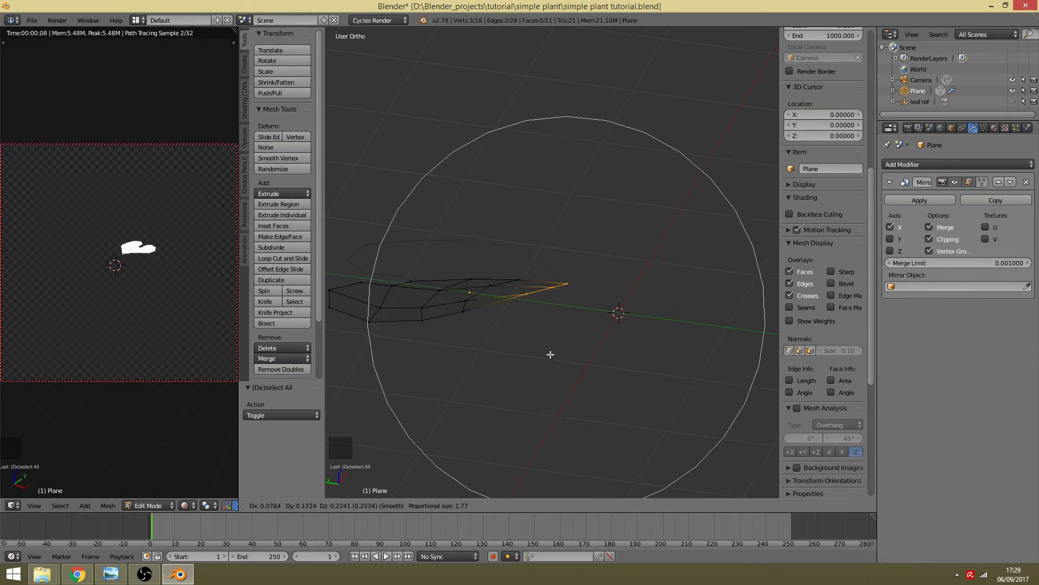
{"action": "left_click", "coordinate": [575, 368]}
Step: Rotate the tip vertices about 20° around the global X axis with a proportional size of about 0.68
{"action": "middle_click_drag", "start_coordinate": [575, 368], "coordinate": [650, 341]}
{"action": "scroll", "coordinate": [611, 377], "scroll_direction": "up", "scroll_amount": 2}
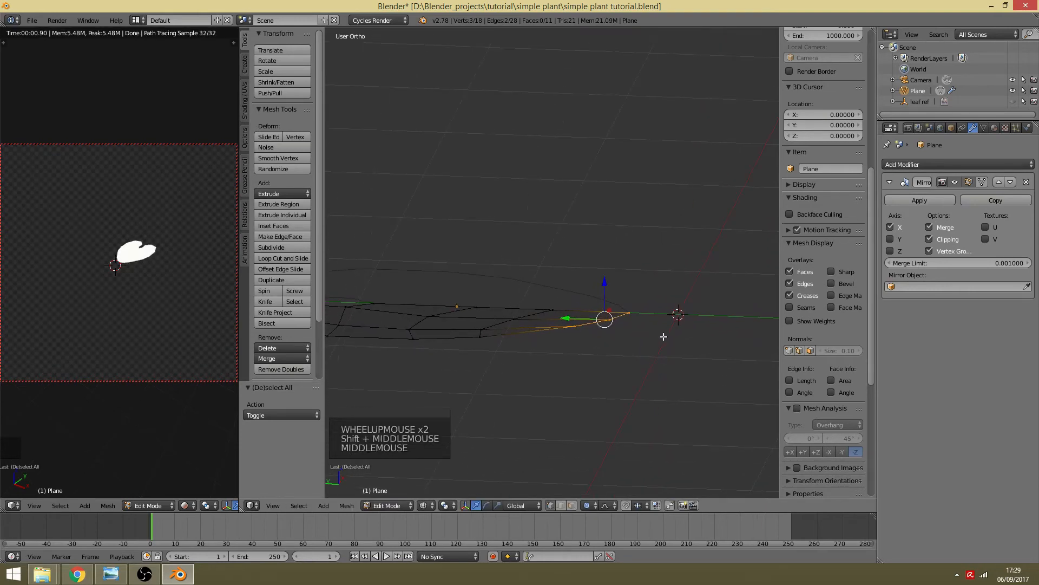
{"action": "key", "text": "r"}
{"action": "scroll", "coordinate": [664, 337], "scroll_direction": "up", "scroll_amount": 10}
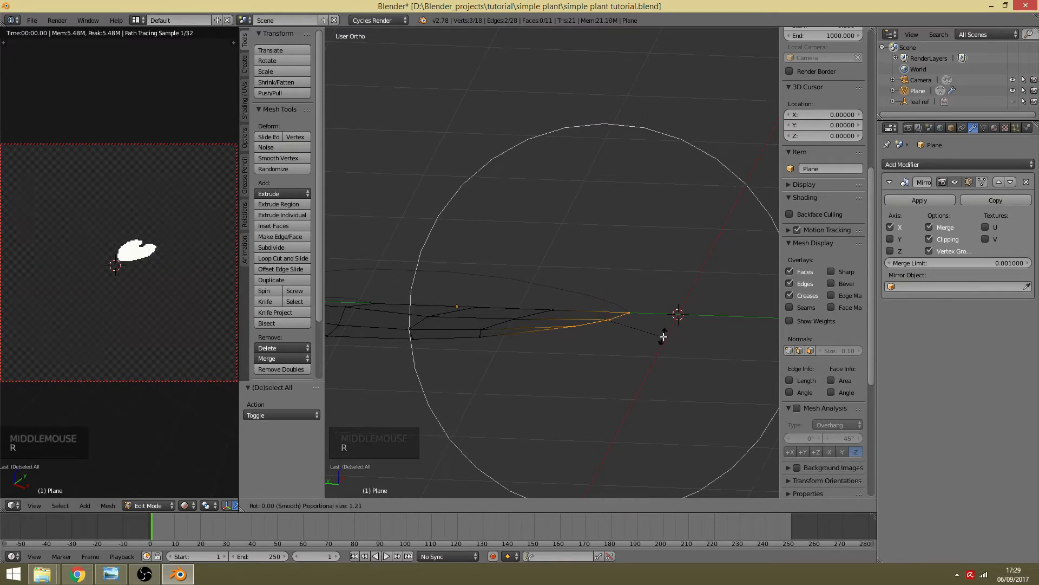
{"action": "scroll", "coordinate": [664, 336], "scroll_direction": "up", "scroll_amount": 1}
{"action": "key", "text": "x"}
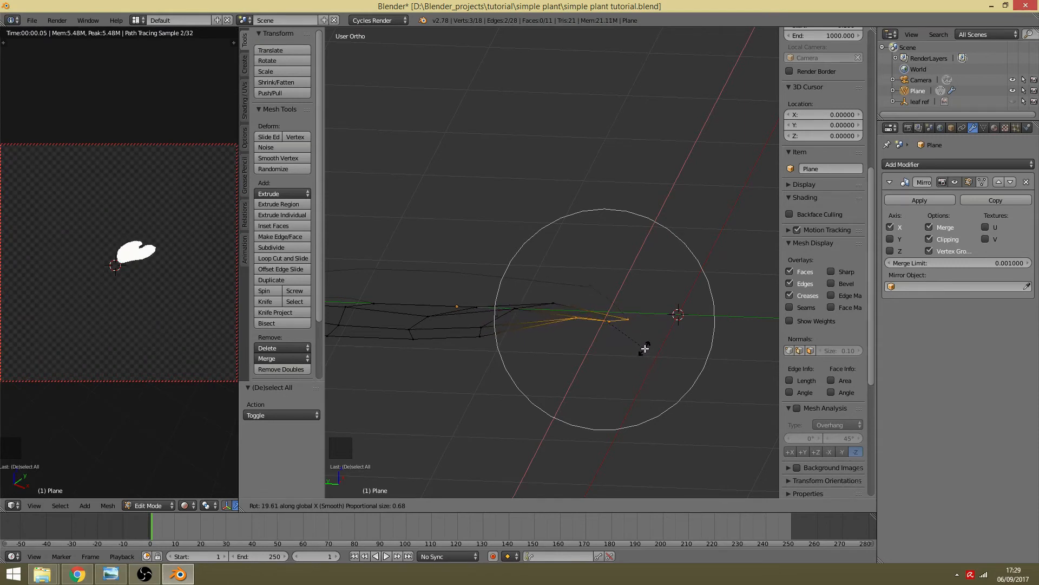
{"action": "left_click", "coordinate": [644, 348]}
Step: Select the seven vertices at the leaf's notched end and rotate them about -11.2° around X with proportional falloff
{"action": "middle_click_drag", "start_coordinate": [492, 368], "coordinate": [684, 378], "text": "shift"}
{"action": "key", "text": "a"}
{"action": "key", "text": "b"}
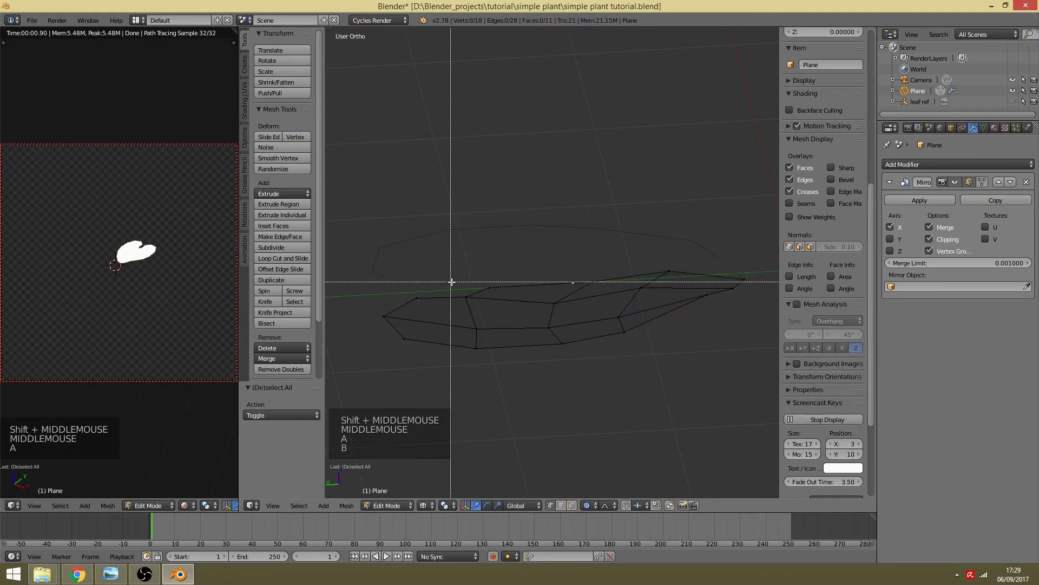
{"action": "left_click_drag", "start_coordinate": [357, 269], "coordinate": [502, 433]}
{"action": "mouse_move", "coordinate": [502, 432]}
{"action": "middle_mouse_down"}
{"action": "mouse_move", "coordinate": [543, 359]}
{"action": "mouse_move", "coordinate": [529, 327]}
{"action": "mouse_move", "coordinate": [552, 365]}
{"action": "mouse_move", "coordinate": [633, 383]}
{"action": "middle_mouse_up"}
{"action": "key", "text": "r"}
{"action": "key", "text": "r"}
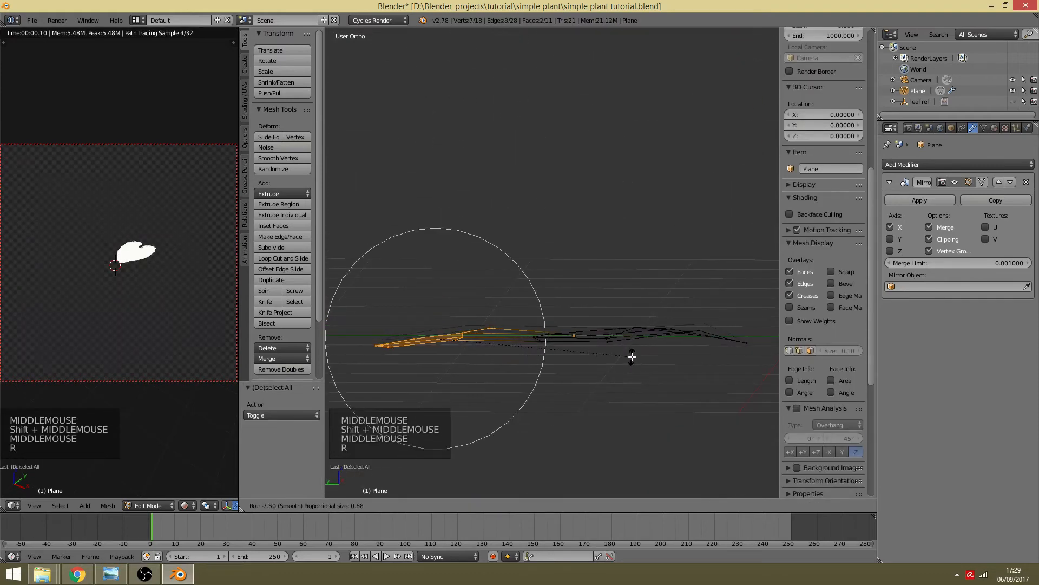
{"action": "key", "text": "x"}
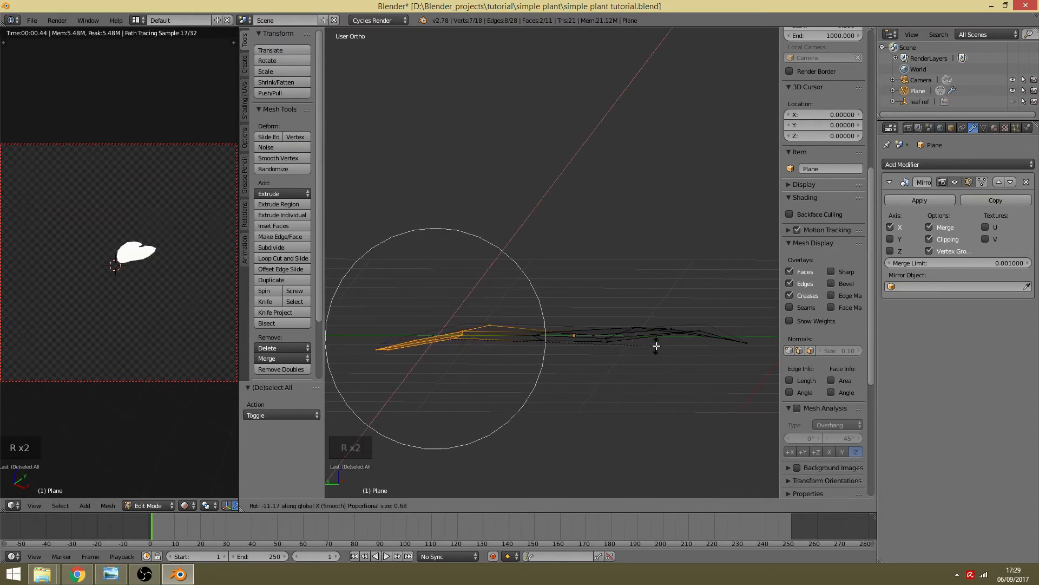
{"action": "left_click", "coordinate": [655, 346]}
{"action": "middle_click_drag", "start_coordinate": [639, 355], "coordinate": [624, 383]}
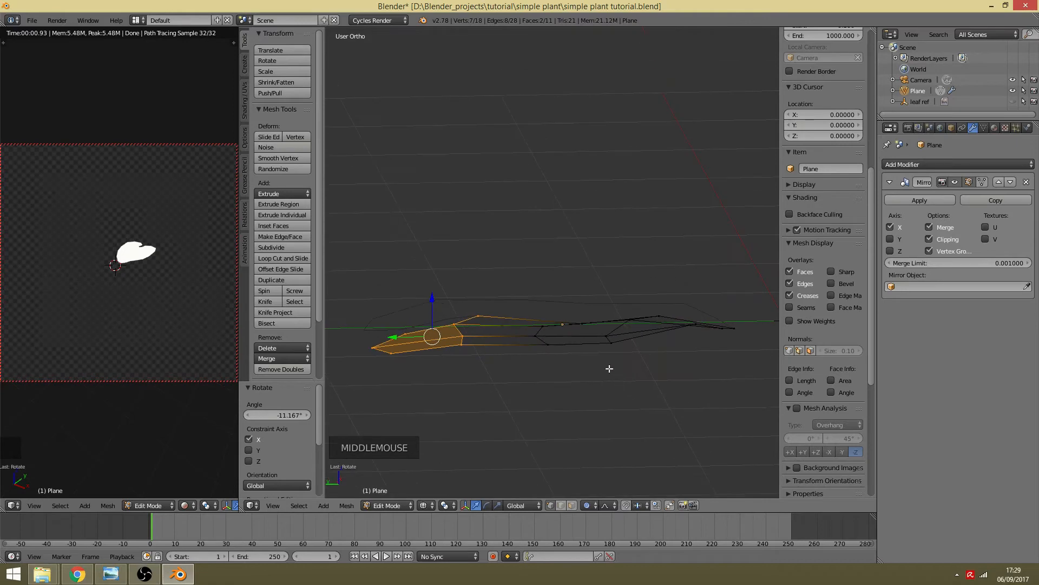
Step: Select the seven vertices of the leaf's tip half and move them about -0.061 along Z
{"action": "key", "text": "a"}
{"action": "key", "text": "b"}
{"action": "left_click_drag", "start_coordinate": [748, 299], "coordinate": [610, 413]}
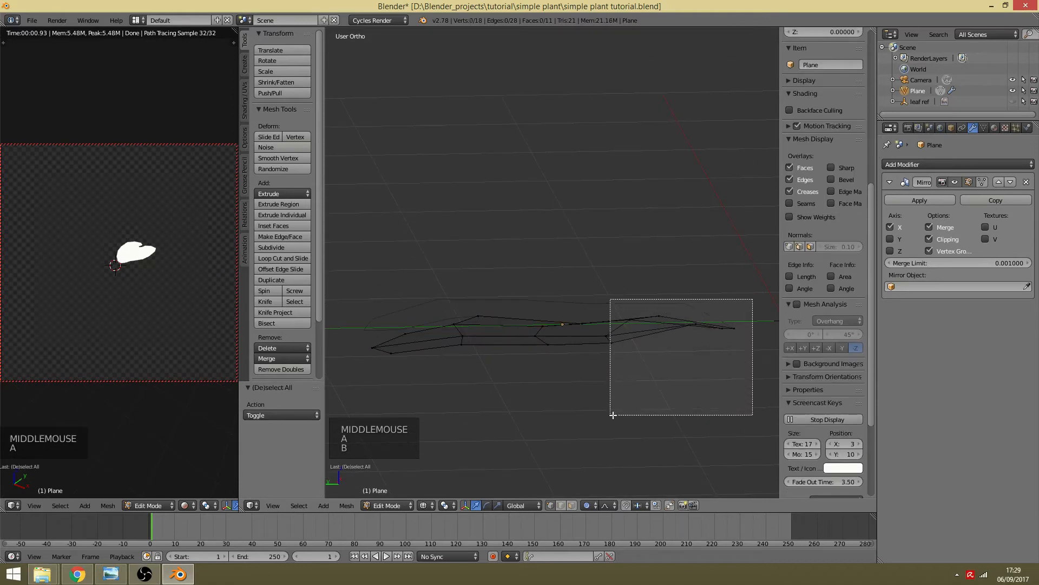
{"action": "middle_click_drag", "start_coordinate": [610, 413], "coordinate": [557, 408], "text": "shift"}
{"action": "key", "text": "b"}
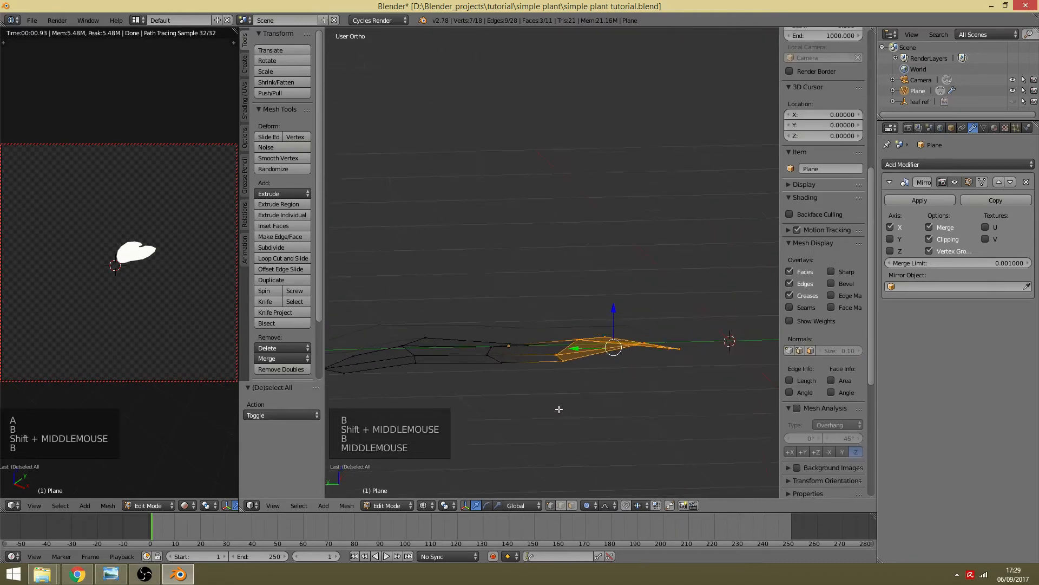
{"action": "left_click_drag", "start_coordinate": [613, 308], "coordinate": [612, 315]}
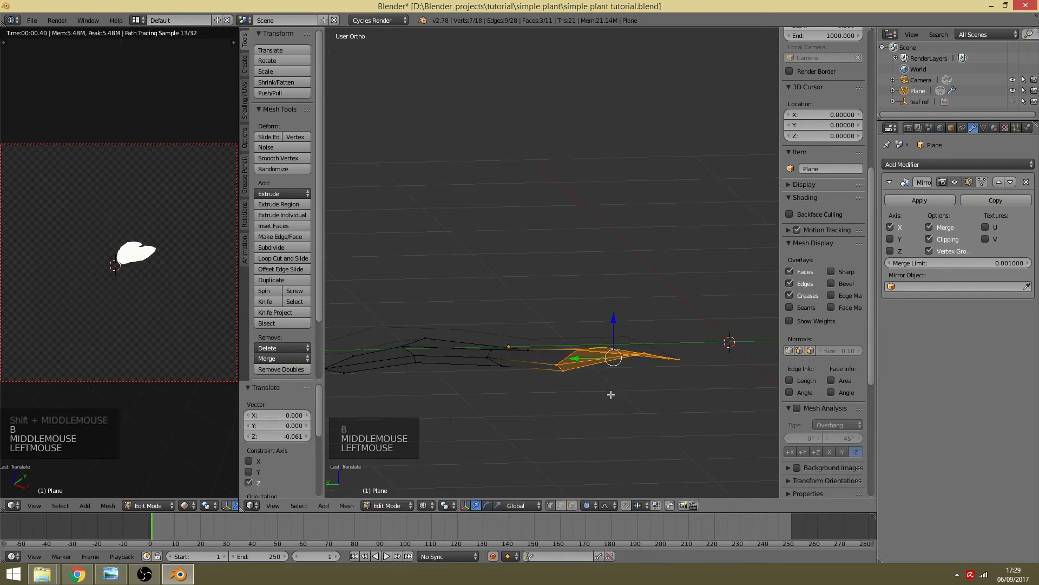
Step: Lower the leaf's tip along Z, adjust the height of a neighbouring vertex, and clear the selection
{"action": "mouse_move", "coordinate": [610, 395]}
{"action": "middle_mouse_down"}
{"action": "mouse_move", "coordinate": [608, 413]}
{"action": "mouse_move", "coordinate": [623, 379]}
{"action": "middle_mouse_up"}
{"action": "key", "text": "a"}
{"action": "key", "text": "b"}
{"action": "left_click_drag", "start_coordinate": [689, 292], "coordinate": [636, 349]}
{"action": "middle_click_drag", "start_coordinate": [637, 349], "coordinate": [661, 355]}
{"action": "left_click_drag", "start_coordinate": [665, 321], "coordinate": [662, 342]}
{"action": "right_click", "coordinate": [642, 371]}
{"action": "middle_click_drag", "start_coordinate": [643, 372], "coordinate": [585, 386]}
{"action": "left_click_drag", "start_coordinate": [652, 350], "coordinate": [645, 355]}
{"action": "middle_click_drag", "start_coordinate": [646, 355], "coordinate": [604, 339]}
{"action": "key", "text": "a"}
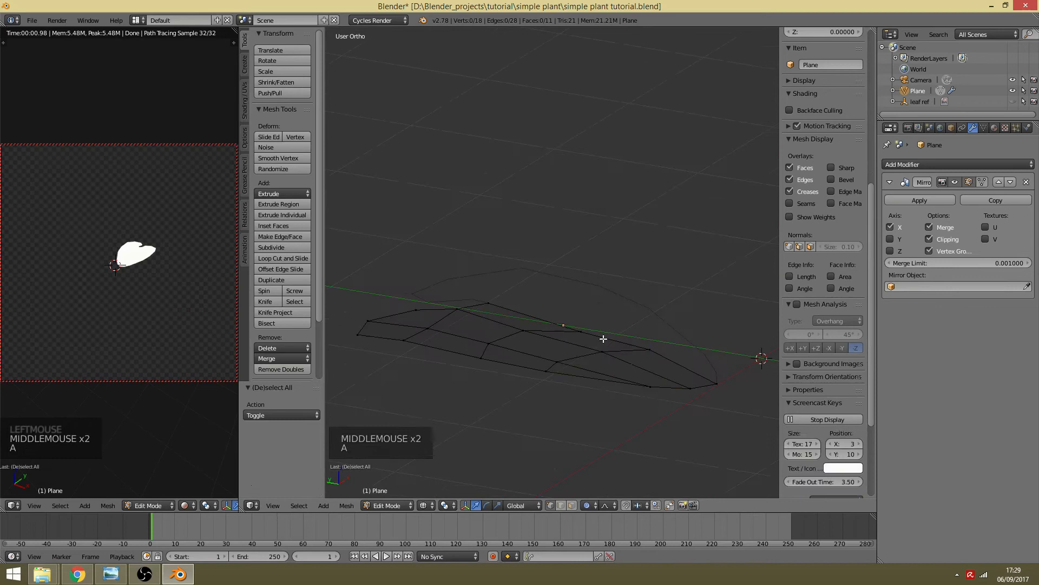
Step: Select the midrib's edge loop, adjust its height along Z, and display the leaf in solid shading
{"action": "right_click", "coordinate": [659, 353], "text": "alt+shift"}
{"action": "middle_click_drag", "start_coordinate": [665, 353], "coordinate": [572, 325]}
{"action": "left_click_drag", "start_coordinate": [550, 306], "coordinate": [550, 313]}
{"action": "scroll", "coordinate": [550, 306], "scroll_direction": "up", "scroll_amount": 3}
{"action": "middle_click_drag", "start_coordinate": [550, 312], "coordinate": [560, 311]}
{"action": "key", "text": "z"}
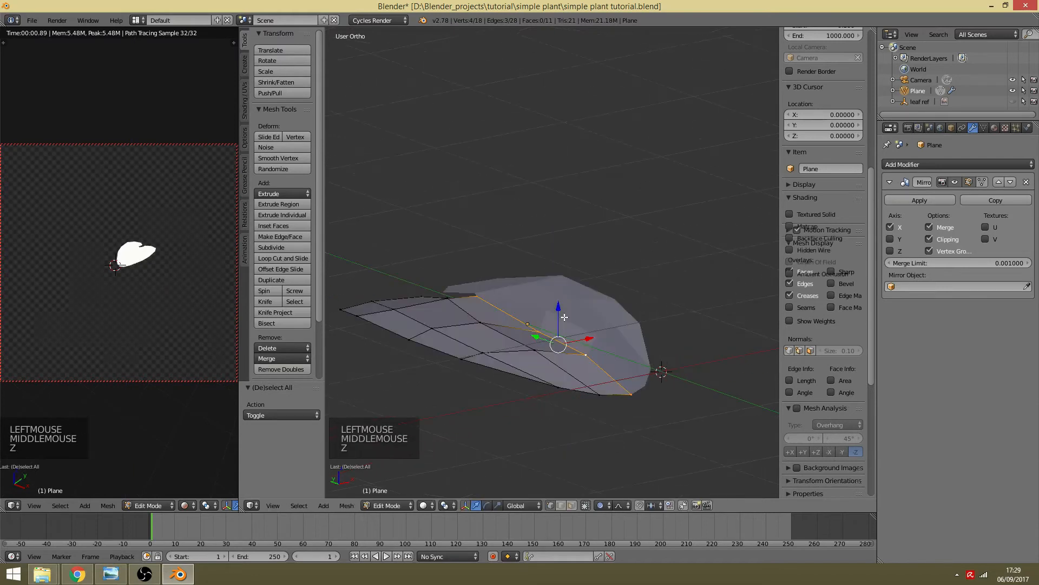
{"action": "left_click_drag", "start_coordinate": [560, 311], "coordinate": [578, 358]}
Step: Raise the midrib's middle vertex slightly along Z and check the leaf's shape outside Edit Mode
{"action": "right_click", "coordinate": [528, 324]}
{"action": "left_click_drag", "start_coordinate": [534, 298], "coordinate": [532, 294]}
{"action": "middle_click_drag", "start_coordinate": [589, 327], "coordinate": [479, 325]}
{"action": "key", "text": "Tab"}
{"action": "key", "text": "Tab"}
{"action": "scroll", "coordinate": [518, 339], "scroll_direction": "down", "scroll_amount": 2}
{"action": "scroll", "coordinate": [478, 325], "scroll_direction": "up", "scroll_amount": 1}
{"action": "key", "text": "Tab"}
{"action": "key", "text": "Tab"}
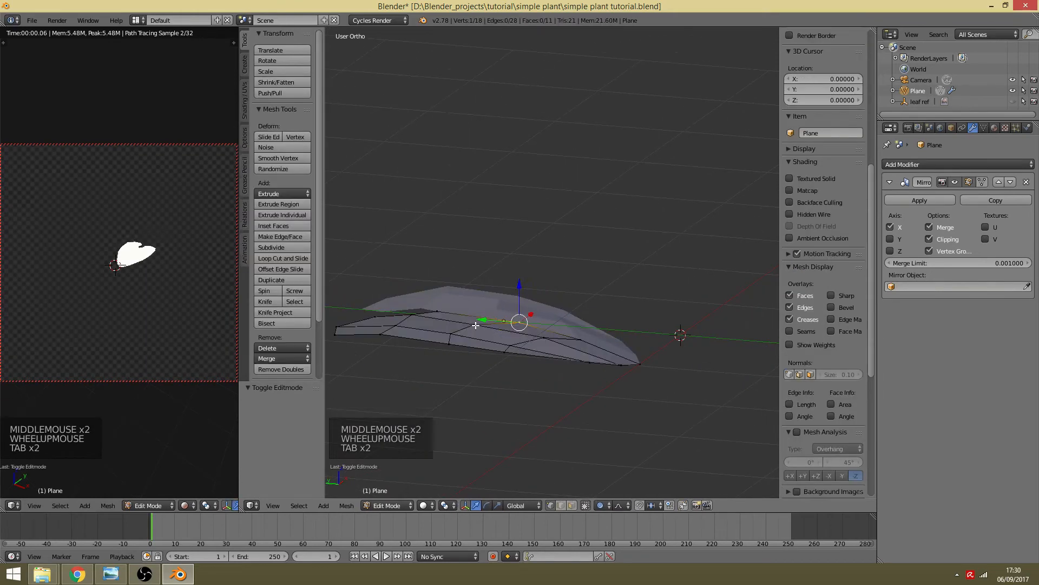
Step: Raise two vertices of the middle crosswise cut about 0.017 along Z, and select the cut's inner vertex
{"action": "right_click", "coordinate": [450, 333]}
{"action": "right_click", "coordinate": [504, 321], "text": "shift"}
{"action": "left_click", "coordinate": [463, 296]}
{"action": "left_click_drag", "start_coordinate": [462, 296], "coordinate": [462, 294]}
{"action": "right_click", "coordinate": [478, 323]}
{"action": "left_click", "coordinate": [474, 285]}
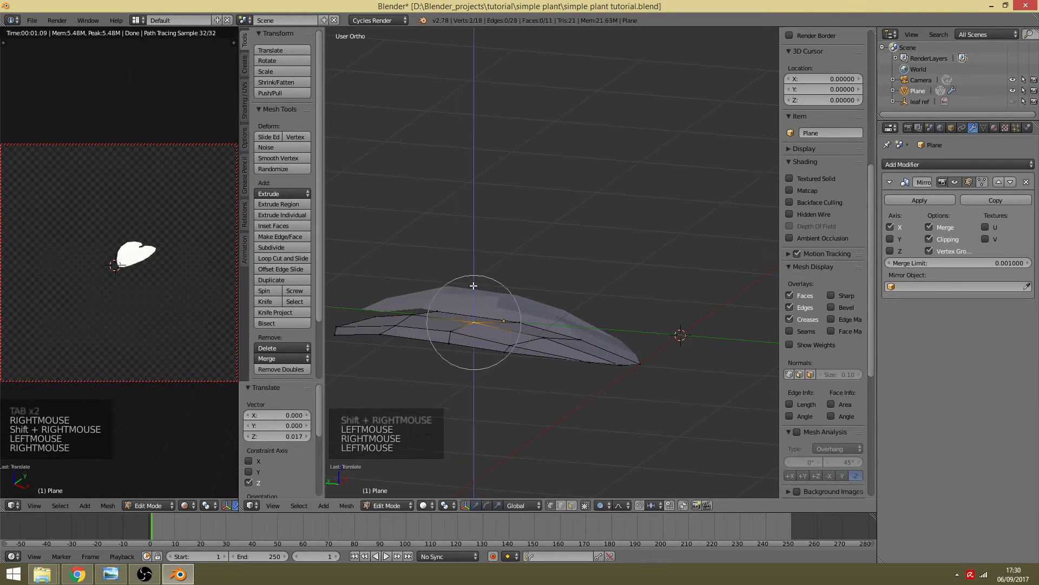
{"action": "middle_click_drag", "start_coordinate": [532, 340], "coordinate": [598, 352], "text": "shift"}
{"action": "middle_click_drag", "start_coordinate": [598, 353], "coordinate": [536, 386]}
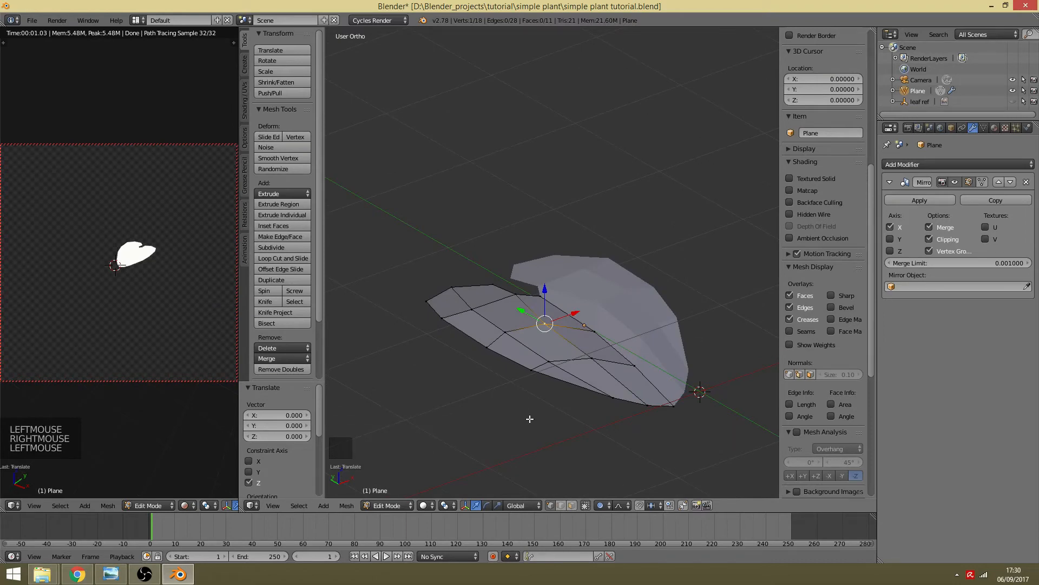
Step: Return to Object Mode and add a Solidify modifier to the leaf with a thickness of 0.0170
{"action": "key", "text": "Tab"}
{"action": "middle_click_drag", "start_coordinate": [547, 412], "coordinate": [564, 399]}
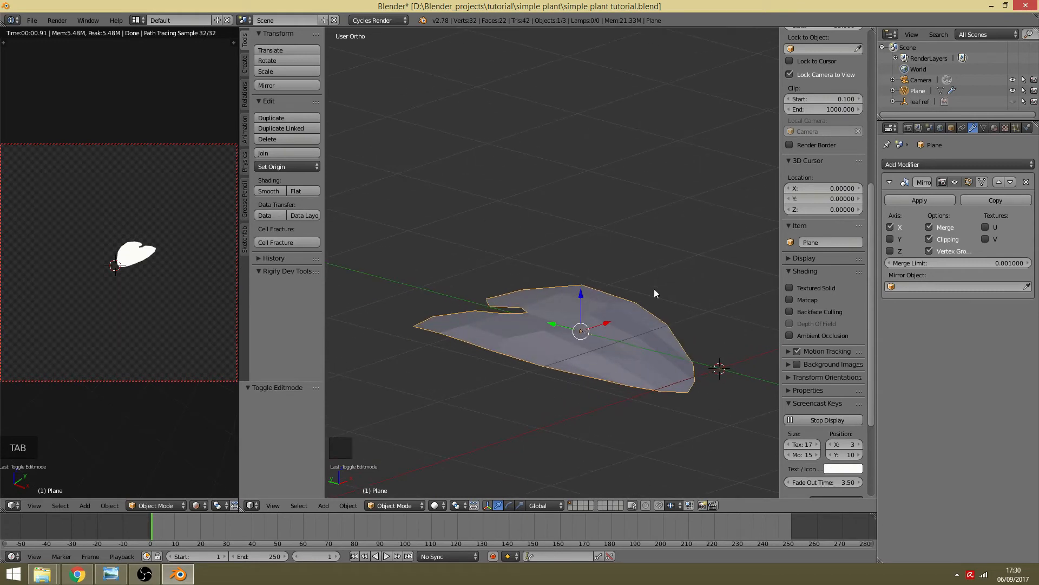
{"action": "left_click", "coordinate": [930, 163]}
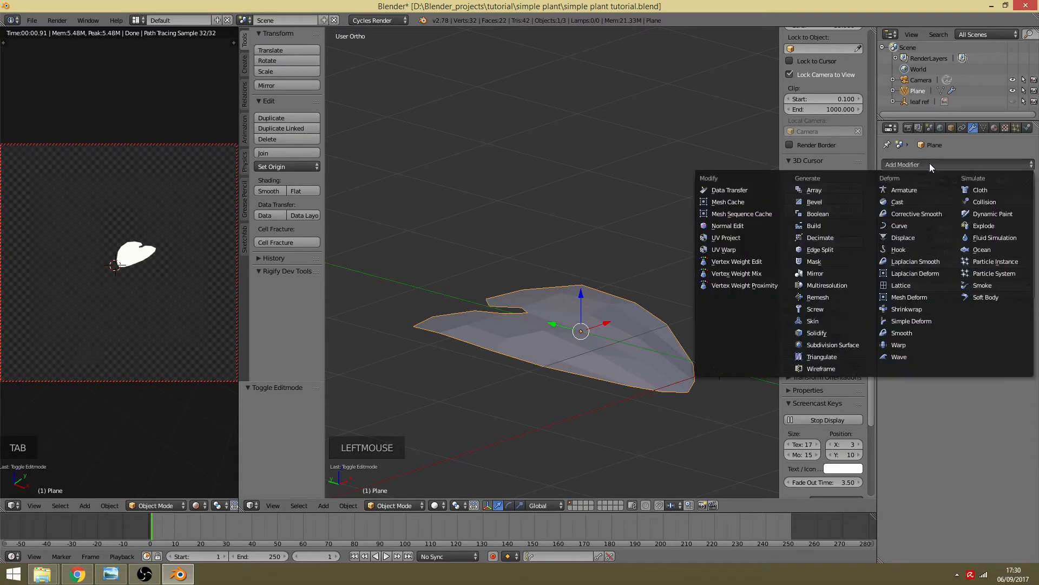
{"action": "left_click", "coordinate": [847, 332]}
{"action": "middle_click_drag", "start_coordinate": [590, 347], "coordinate": [638, 275], "text": "shift"}
{"action": "scroll", "coordinate": [579, 260], "scroll_direction": "up", "scroll_amount": 6}
{"action": "mouse_move", "coordinate": [924, 344]}
{"action": "left_mouse_down"}
{"action": "mouse_move", "coordinate": [947, 345]}
{"action": "mouse_move", "coordinate": [926, 345]}
{"action": "left_mouse_up"}
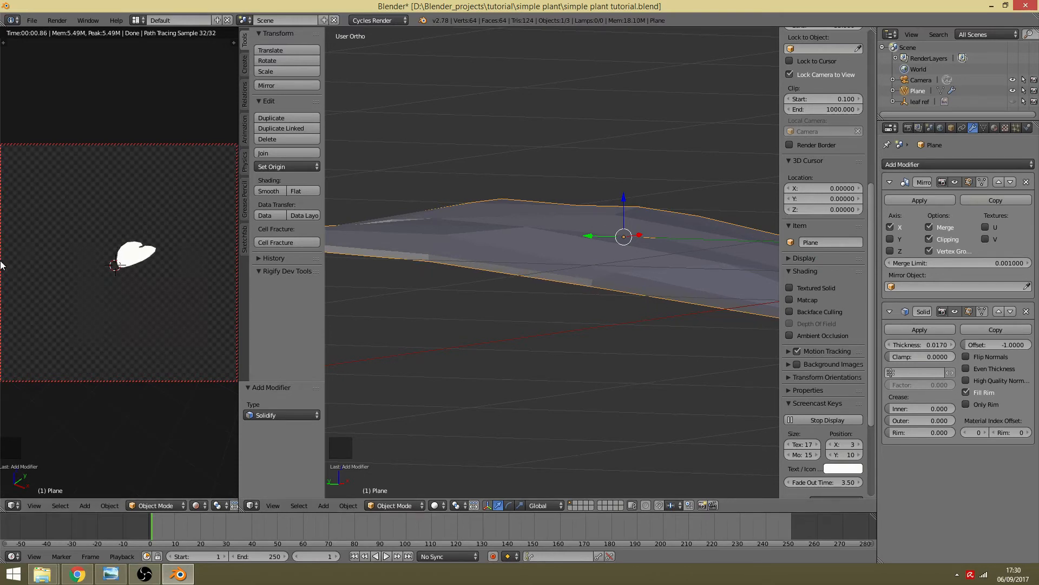
Step: Examine the leaf's thickness and curvature in the rendered preview and the 3D view
{"action": "scroll", "coordinate": [135, 282], "scroll_direction": "up", "scroll_amount": 9}
{"action": "middle_click_drag", "start_coordinate": [136, 283], "coordinate": [122, 296], "text": "shift"}
{"action": "middle_click_drag", "start_coordinate": [75, 255], "coordinate": [135, 275]}
{"action": "scroll", "coordinate": [616, 281], "scroll_direction": "down", "scroll_amount": 4}
{"action": "scroll", "coordinate": [616, 281], "scroll_direction": "down", "scroll_amount": 1}
{"action": "middle_click_drag", "start_coordinate": [616, 280], "coordinate": [597, 310]}
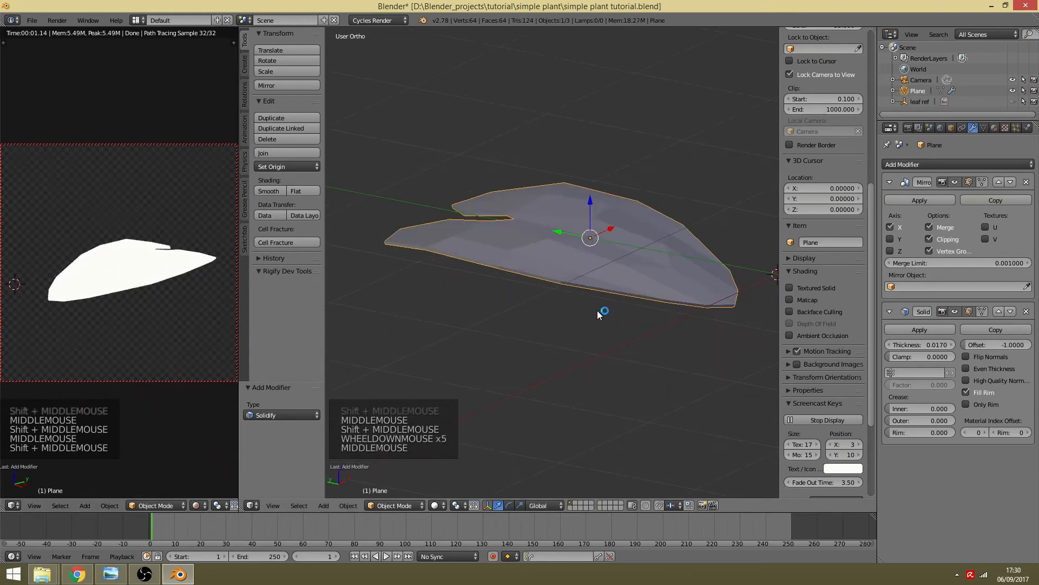
{"action": "middle_click_drag", "start_coordinate": [596, 351], "coordinate": [609, 414], "text": "shift"}
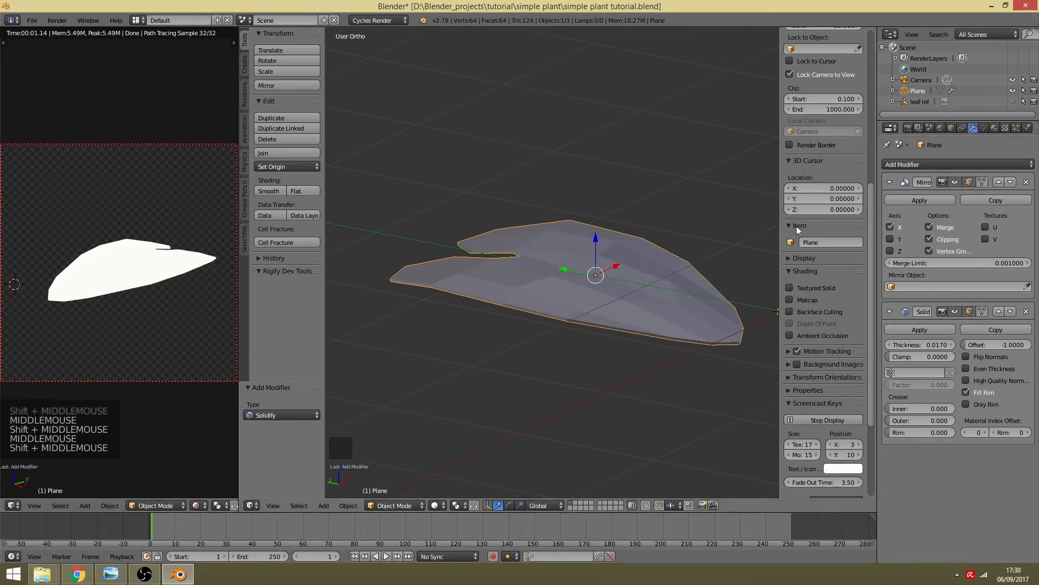
Step: Add a new material to the leaf and name it Leaf
{"action": "left_click", "coordinate": [995, 130]}
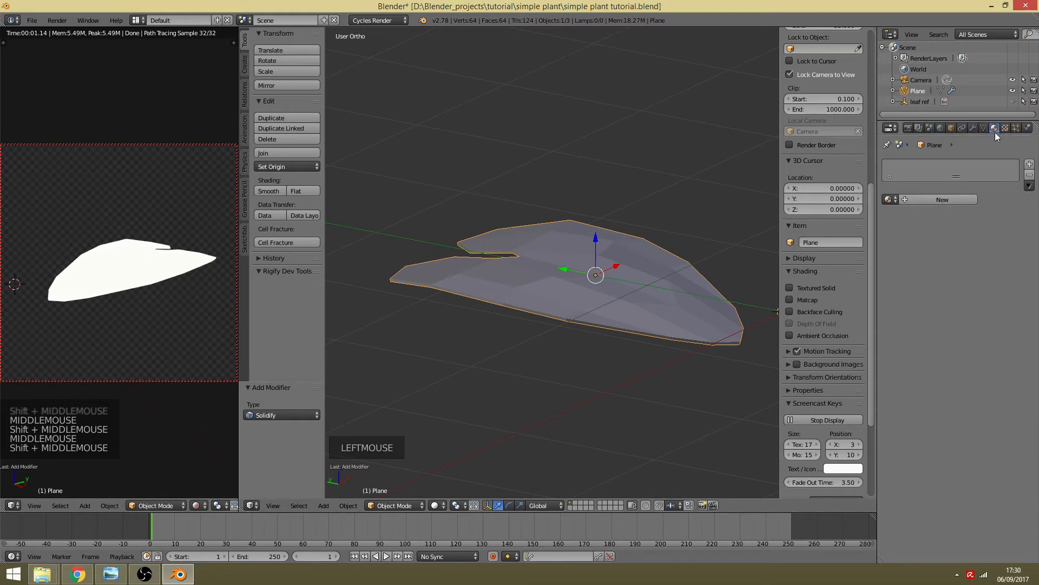
{"action": "left_click", "coordinate": [943, 199]}
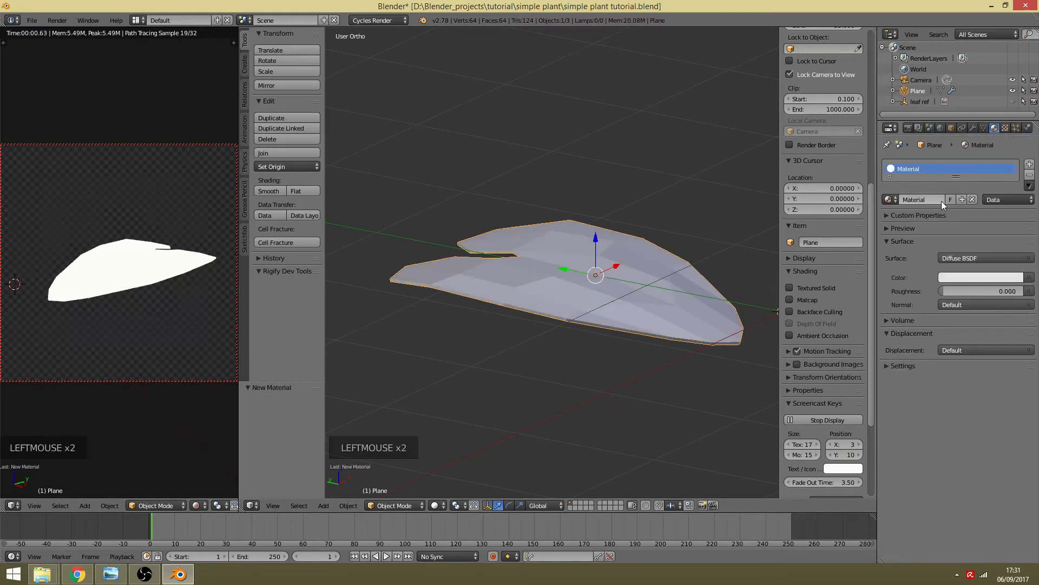
{"action": "left_click", "coordinate": [915, 170]}
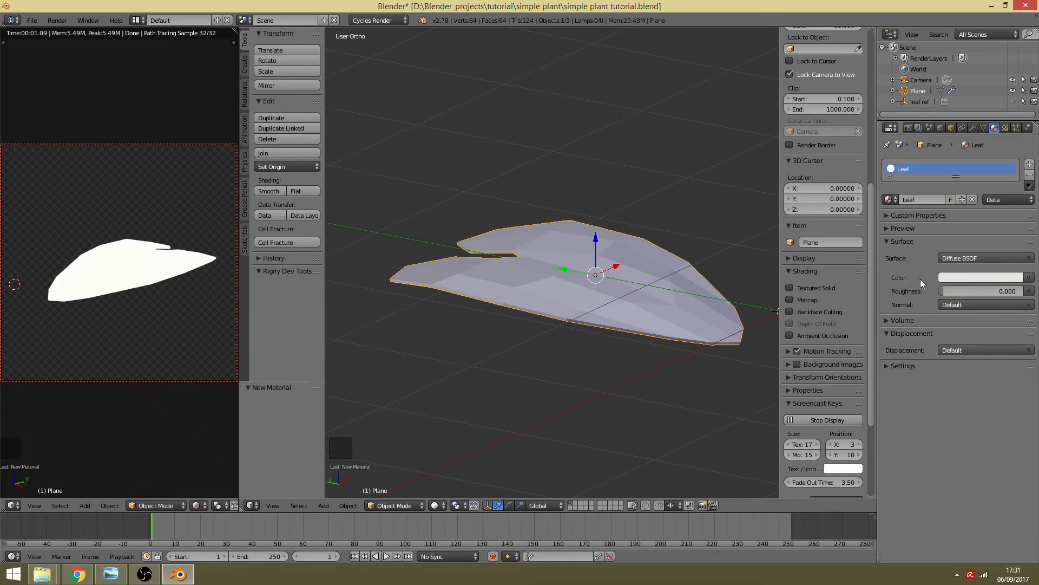
Step: Set the Leaf material's diffuse color to light green and check it in the rendered preview
{"action": "left_click", "coordinate": [1028, 278]}
{"action": "left_click", "coordinate": [983, 277]}
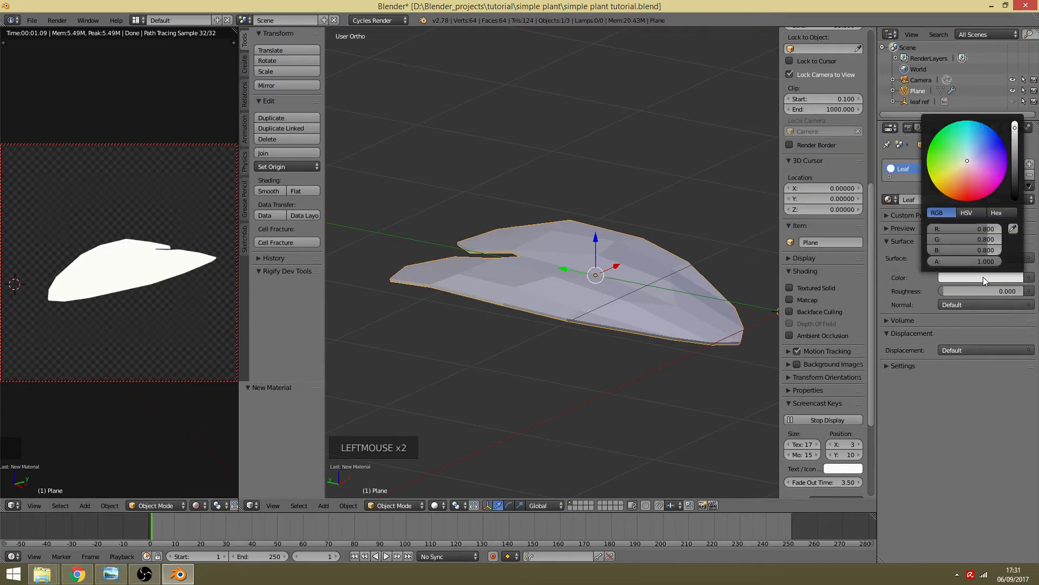
{"action": "left_click_drag", "start_coordinate": [957, 160], "coordinate": [953, 156]}
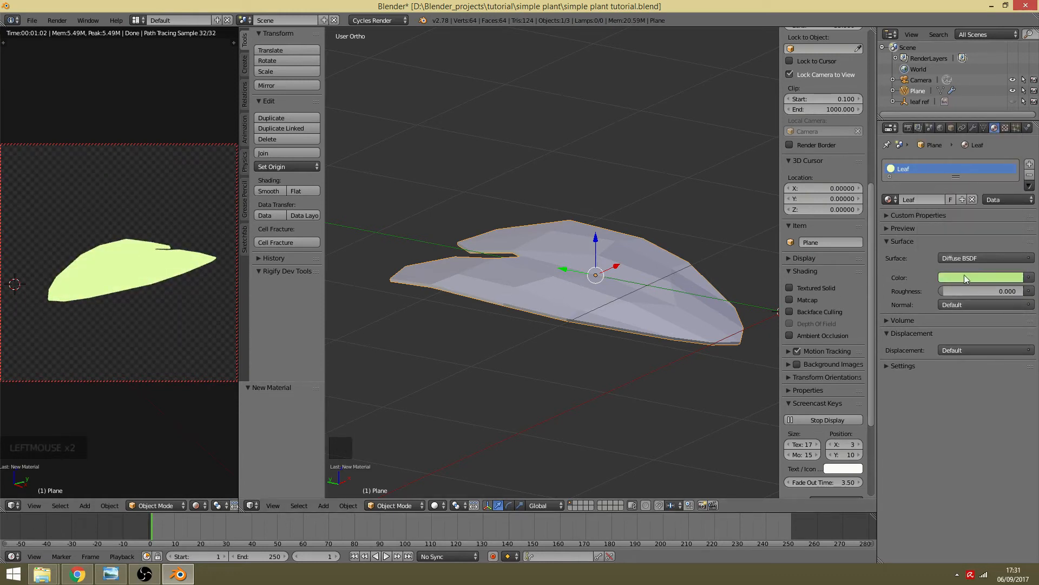
{"action": "middle_click_drag", "start_coordinate": [70, 301], "coordinate": [131, 313]}
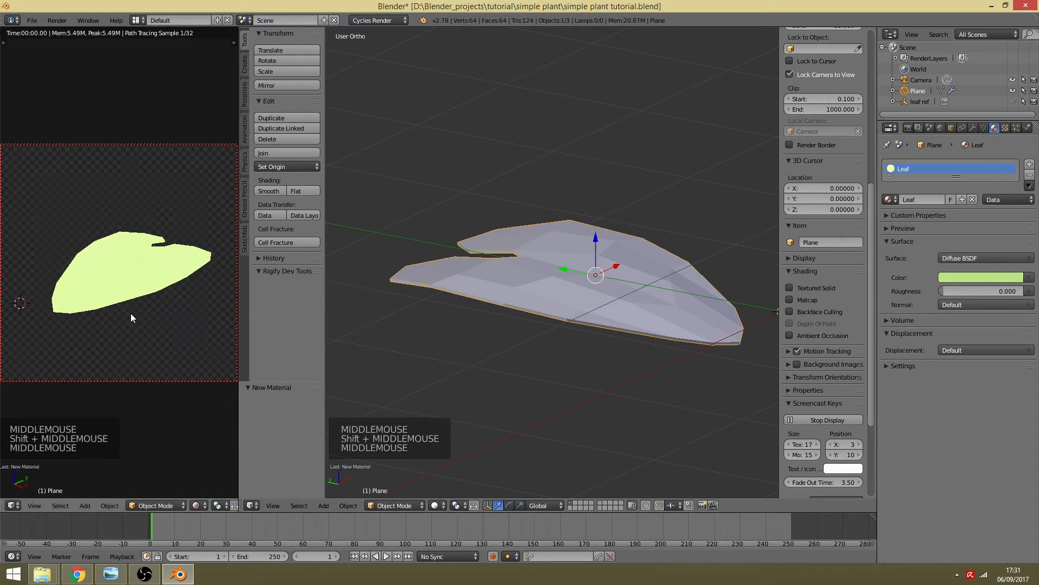
{"action": "scroll", "coordinate": [557, 333], "scroll_direction": "down", "scroll_amount": 2}
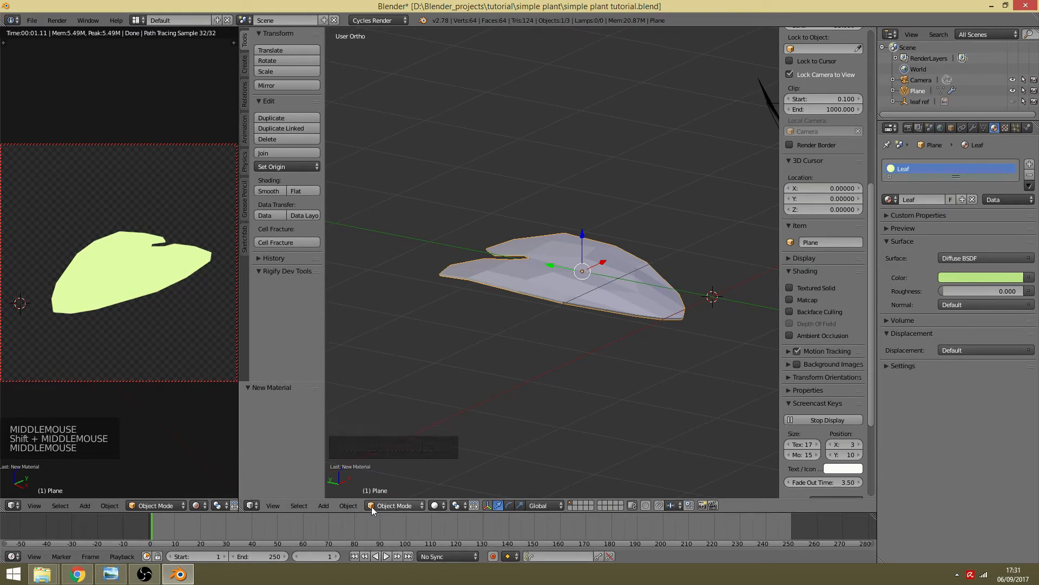
Step: Reset the 3D cursor to the world origin and add a cylinder mesh there
{"action": "middle_click_drag", "start_coordinate": [571, 395], "coordinate": [536, 409], "text": "shift"}
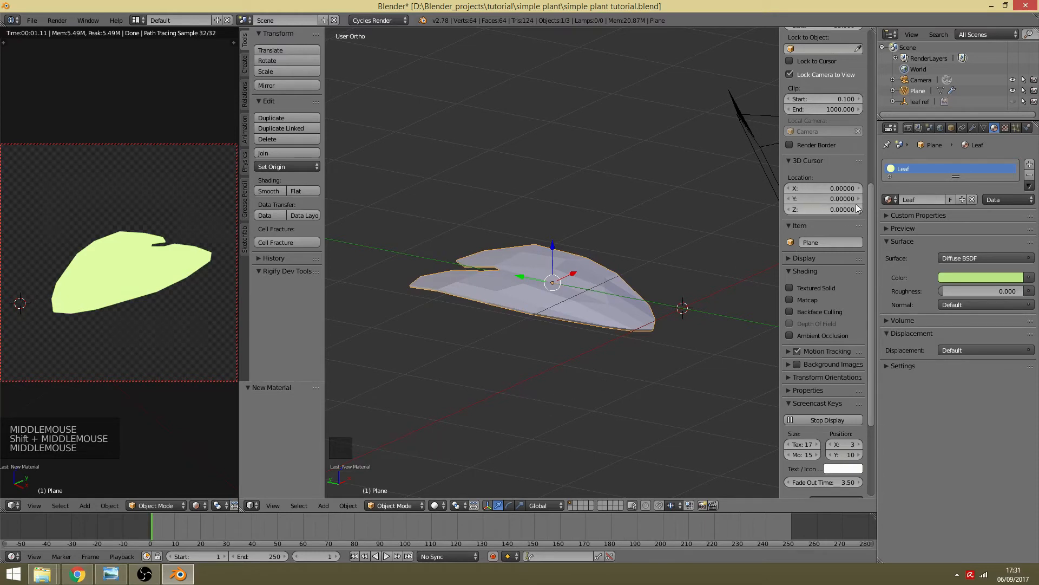
{"action": "key", "text": "shift+c"}
{"action": "middle_click_drag", "start_coordinate": [728, 245], "coordinate": [689, 254]}
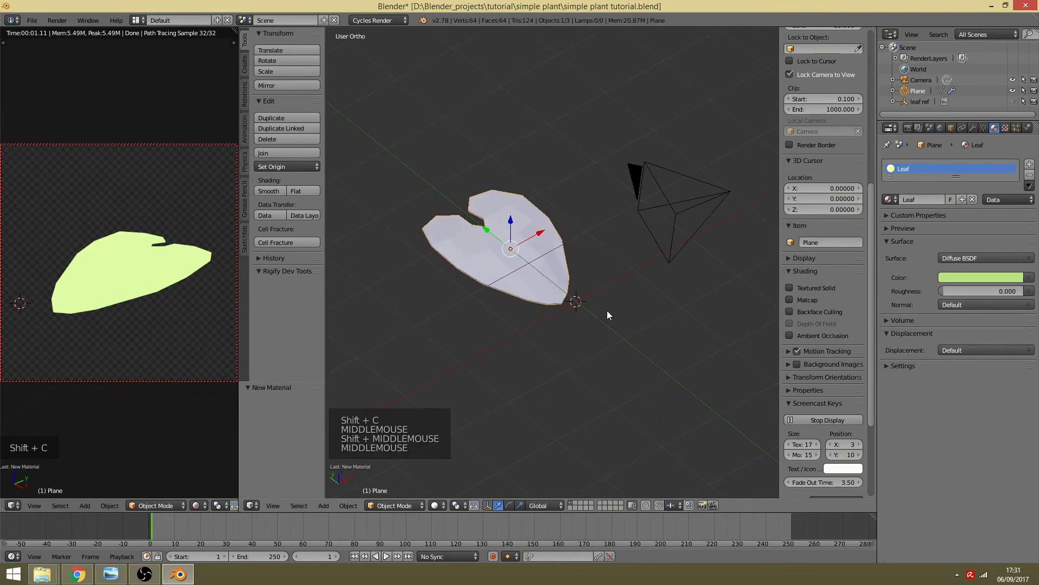
{"action": "key", "text": "shift+a"}
{"action": "mouse_move", "coordinate": [607, 311]}
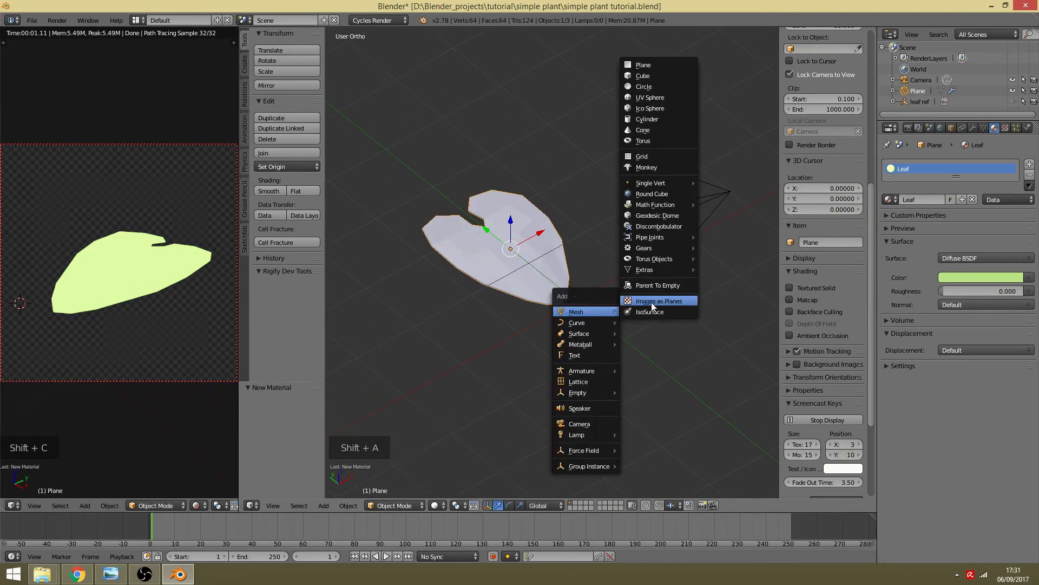
{"action": "left_click", "coordinate": [653, 119]}
Step: Set the new cylinder's vertex count to 6
{"action": "middle_click_drag", "start_coordinate": [440, 386], "coordinate": [456, 363]}
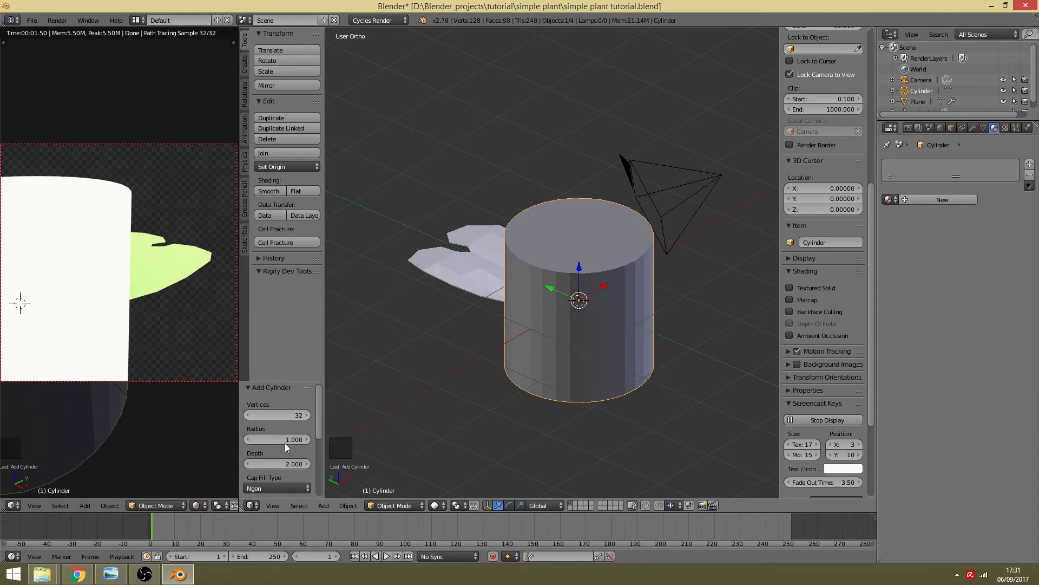
{"action": "left_click", "coordinate": [303, 417]}
{"action": "left_click", "coordinate": [297, 416]}
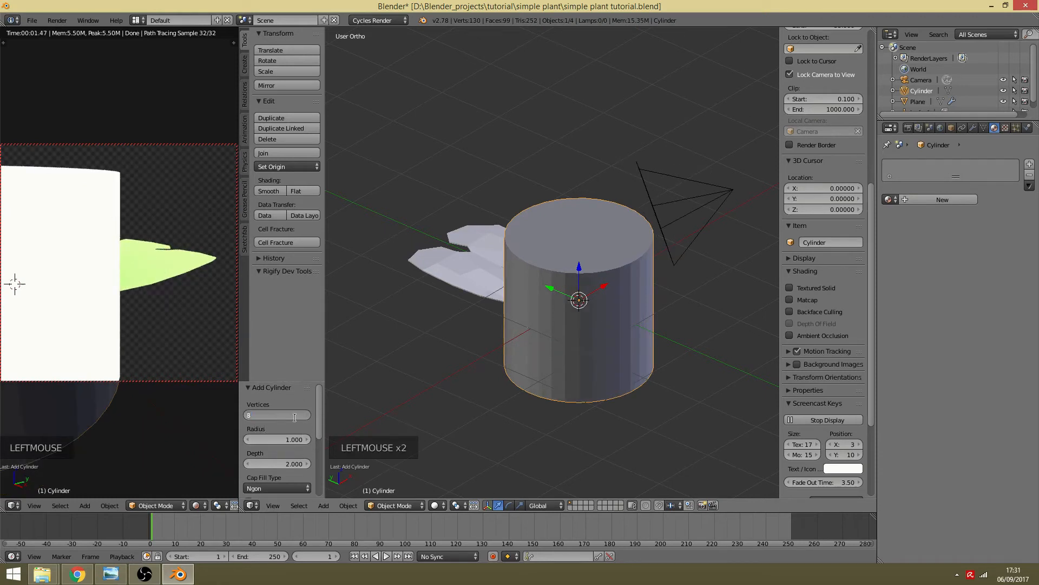
{"action": "type", "text": "6"}
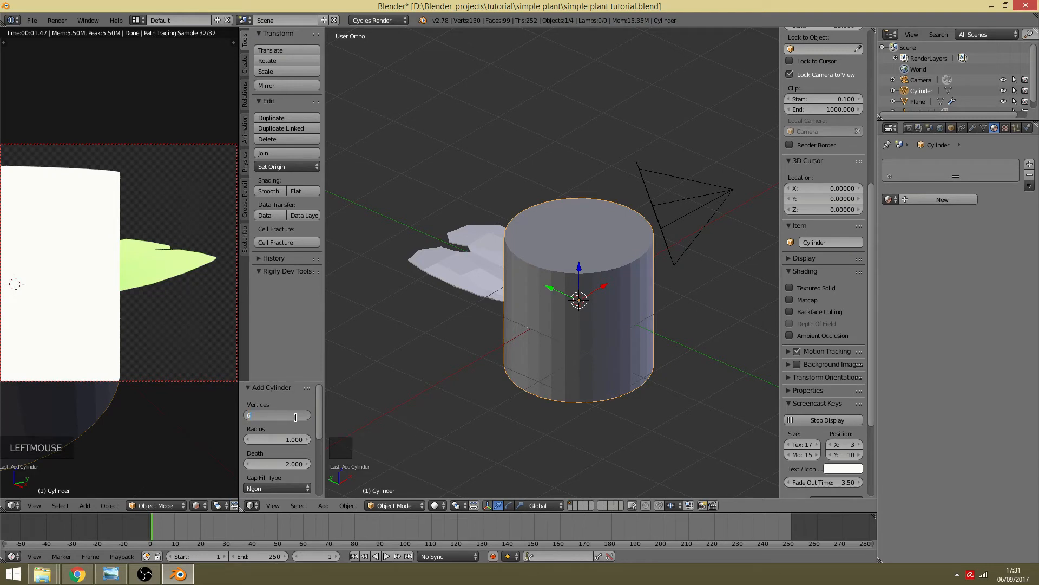
{"action": "key", "text": "Return"}
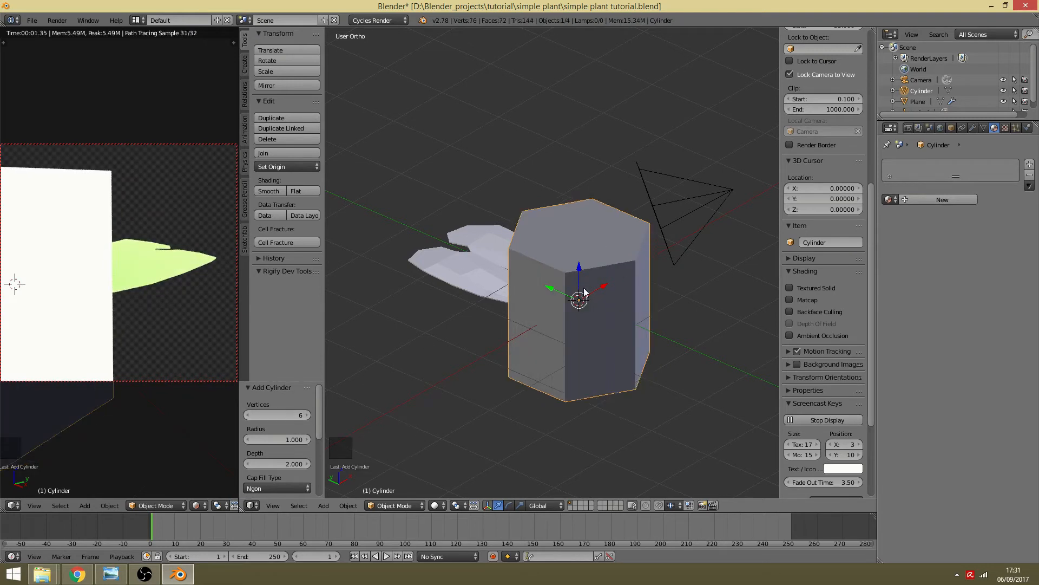
Step: Enter Edit Mode on the hexagonal cylinder and delete its top face
{"action": "middle_click_drag", "start_coordinate": [561, 295], "coordinate": [635, 298]}
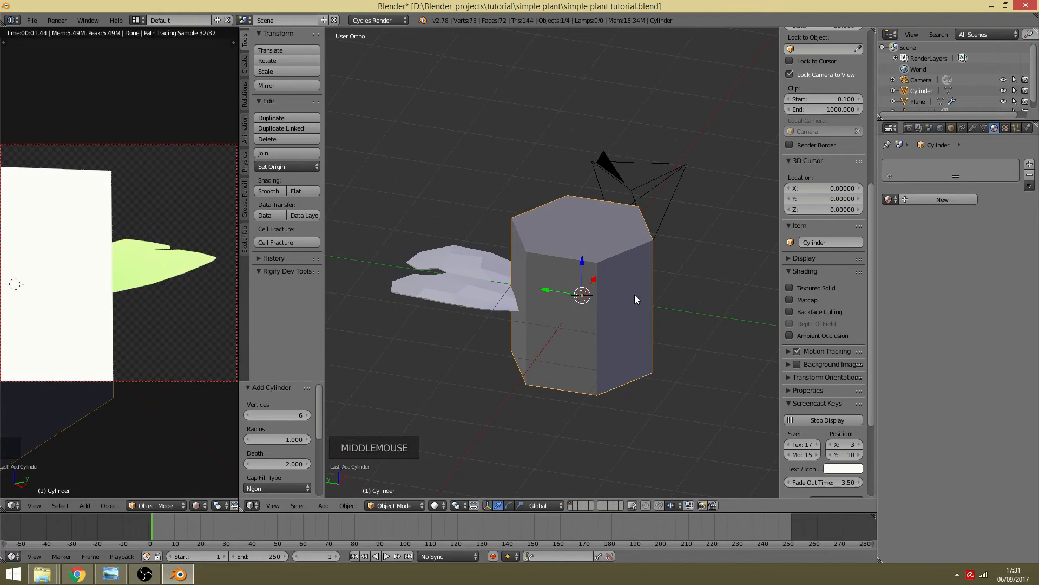
{"action": "middle_click_drag", "start_coordinate": [578, 345], "coordinate": [570, 295], "text": "shift"}
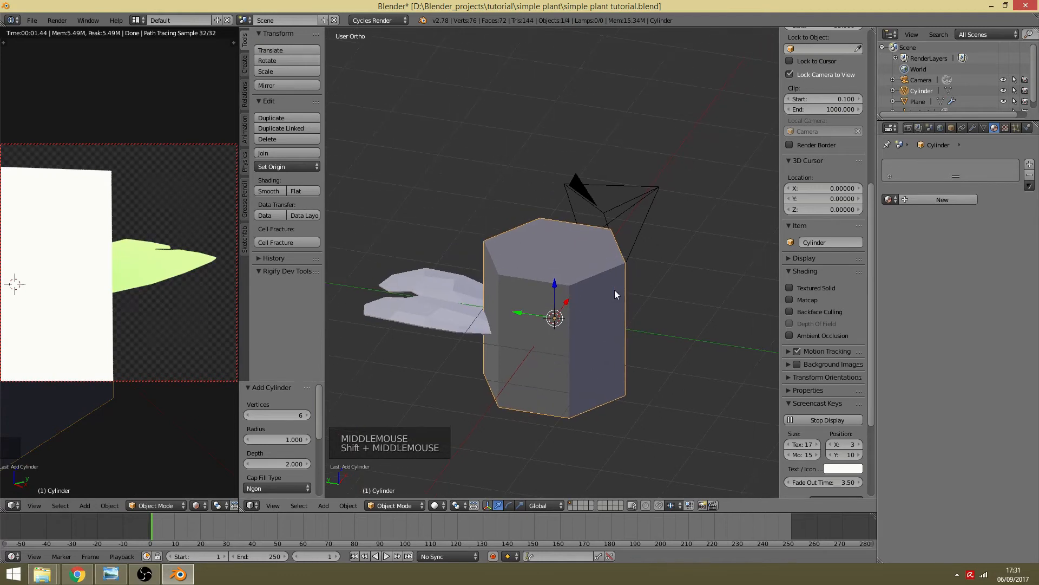
{"action": "key", "text": "Tab"}
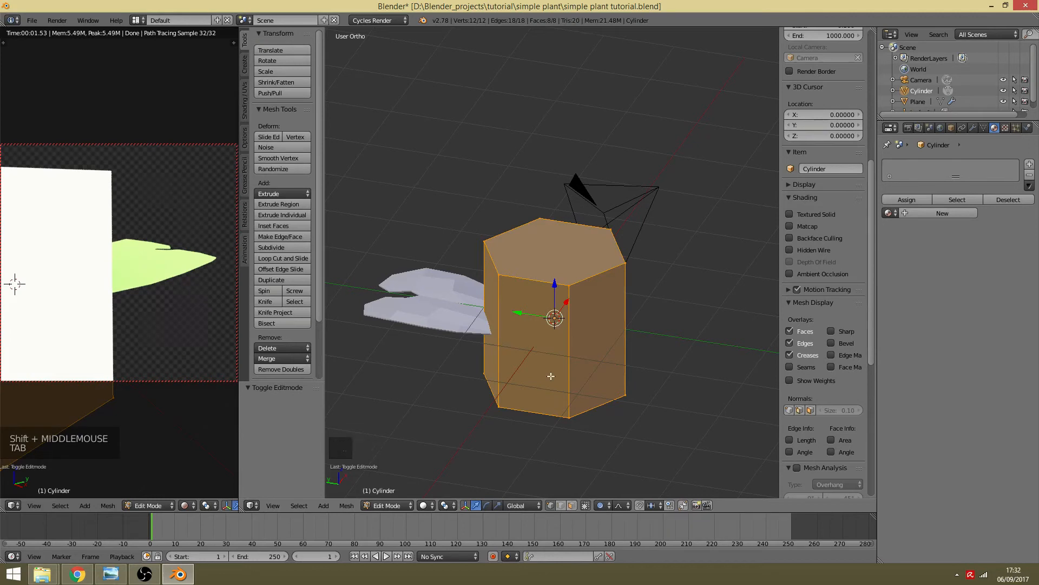
{"action": "key", "text": "a"}
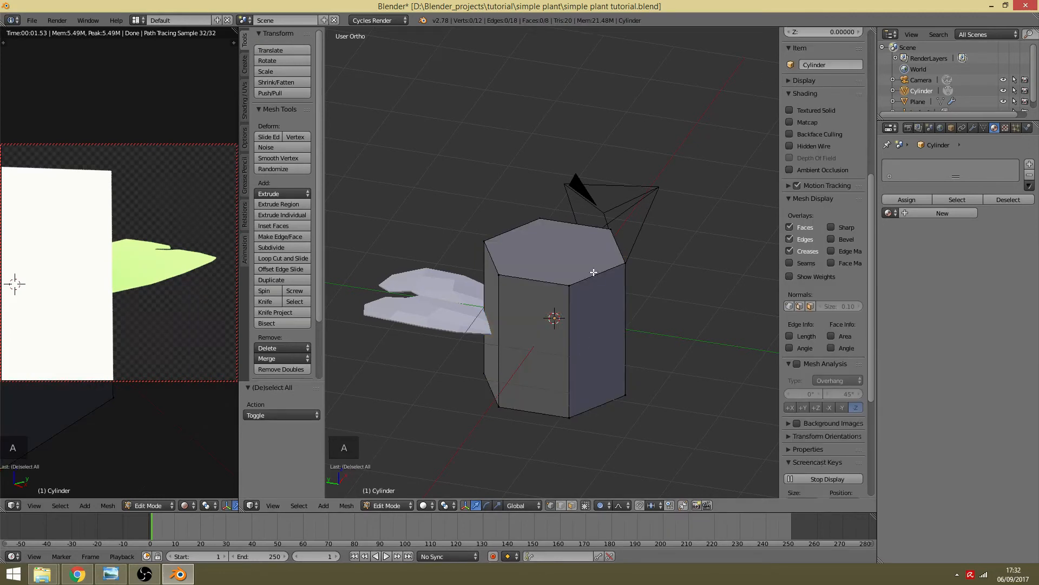
{"action": "right_click", "coordinate": [594, 272], "text": "alt+shift"}
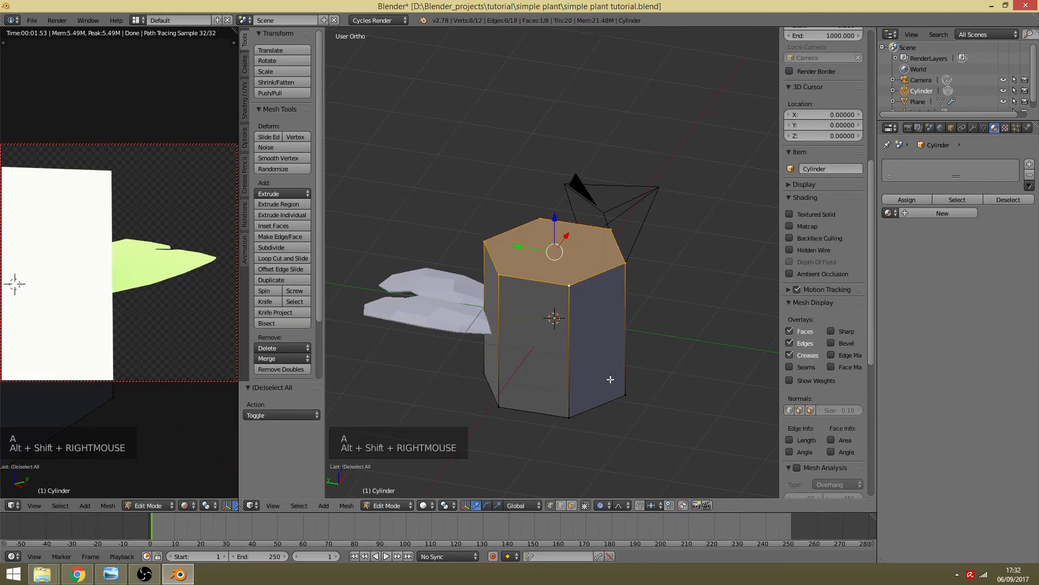
{"action": "key", "text": "Delete"}
{"action": "left_click", "coordinate": [592, 405]}
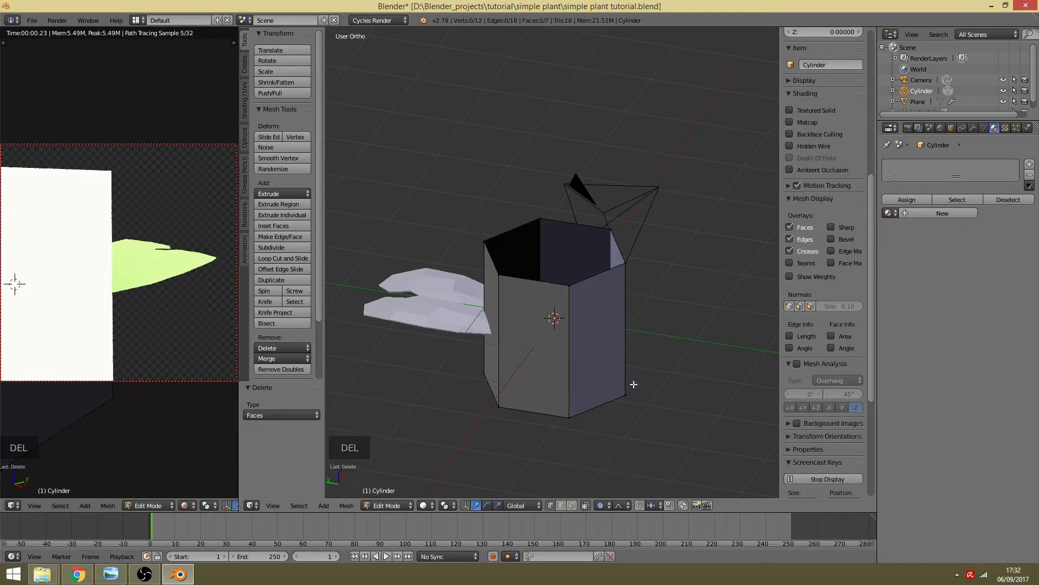
Step: Delete the cylinder's bottom face and return to Object Mode
{"action": "middle_click_drag", "start_coordinate": [671, 360], "coordinate": [612, 224]}
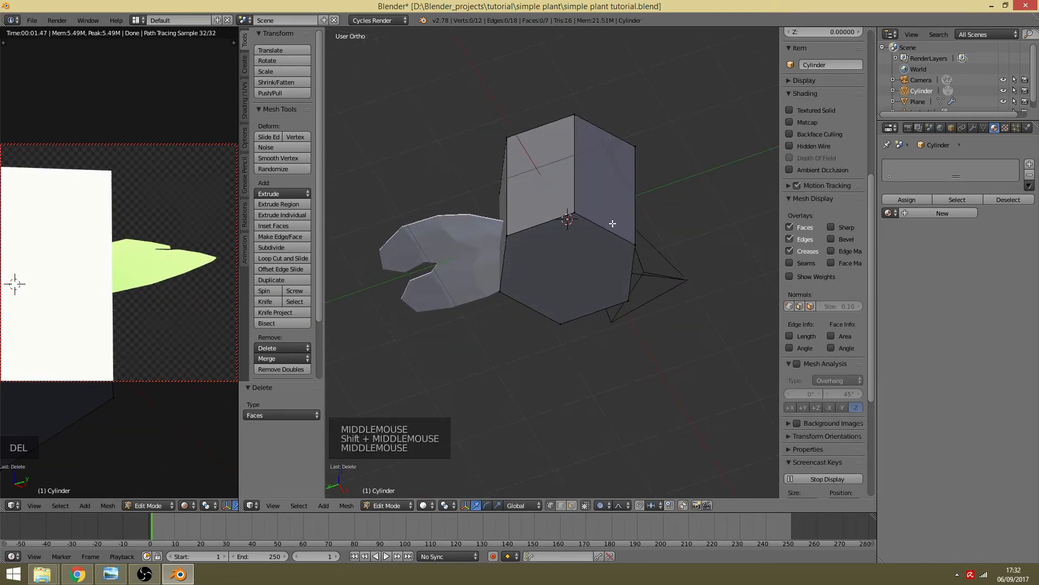
{"action": "right_click", "coordinate": [612, 226], "text": "alt+shift"}
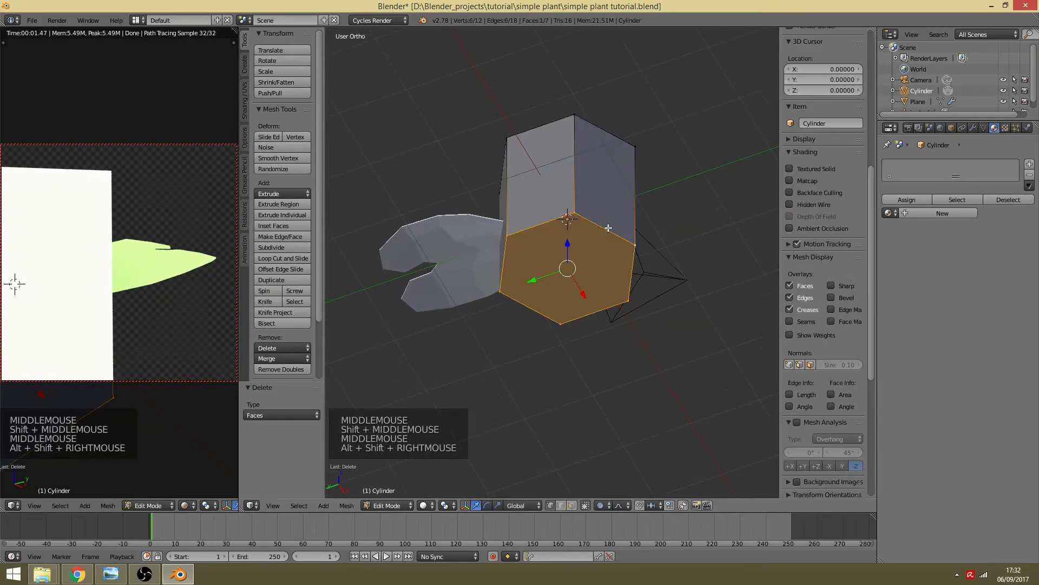
{"action": "key", "text": "Delete"}
{"action": "left_click", "coordinate": [651, 319]}
{"action": "middle_click_drag", "start_coordinate": [638, 170], "coordinate": [660, 304]}
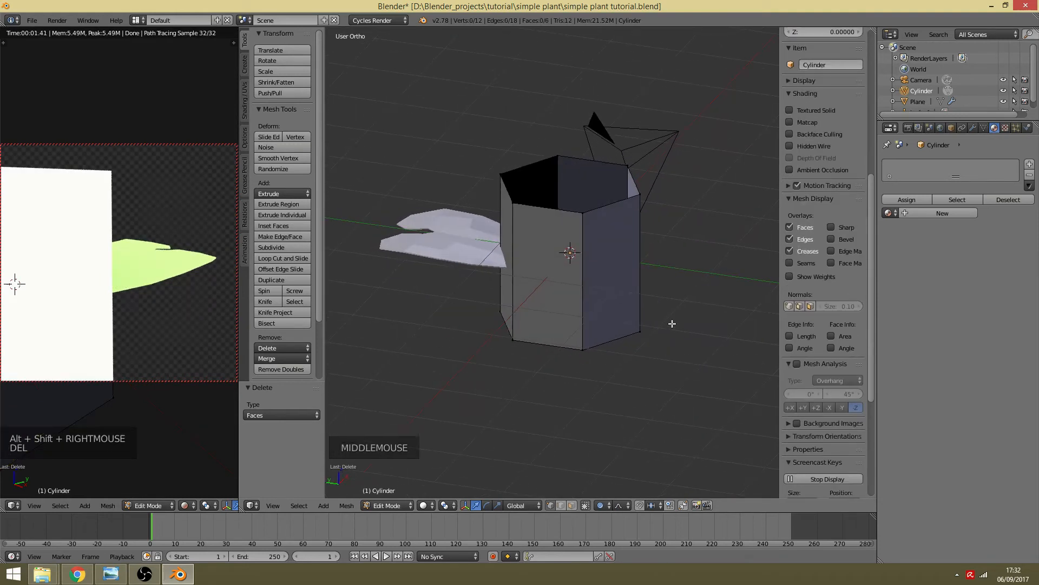
{"action": "key", "text": "Tab"}
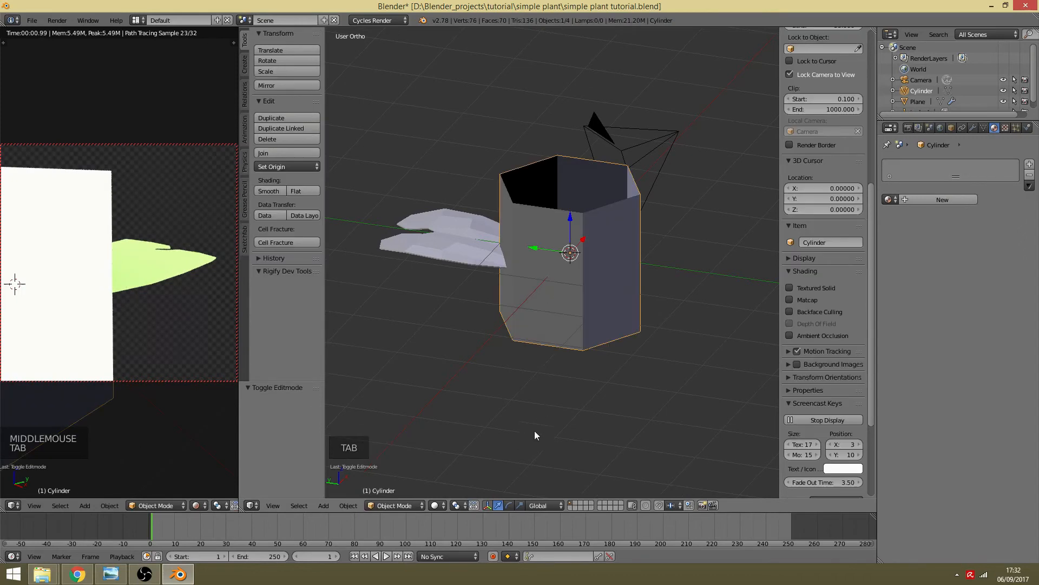
Step: In left view, move the open cylinder about 2.150 along Y and -0.908 along Z, below the leaf's notched end
{"action": "left_click", "coordinate": [272, 505]}
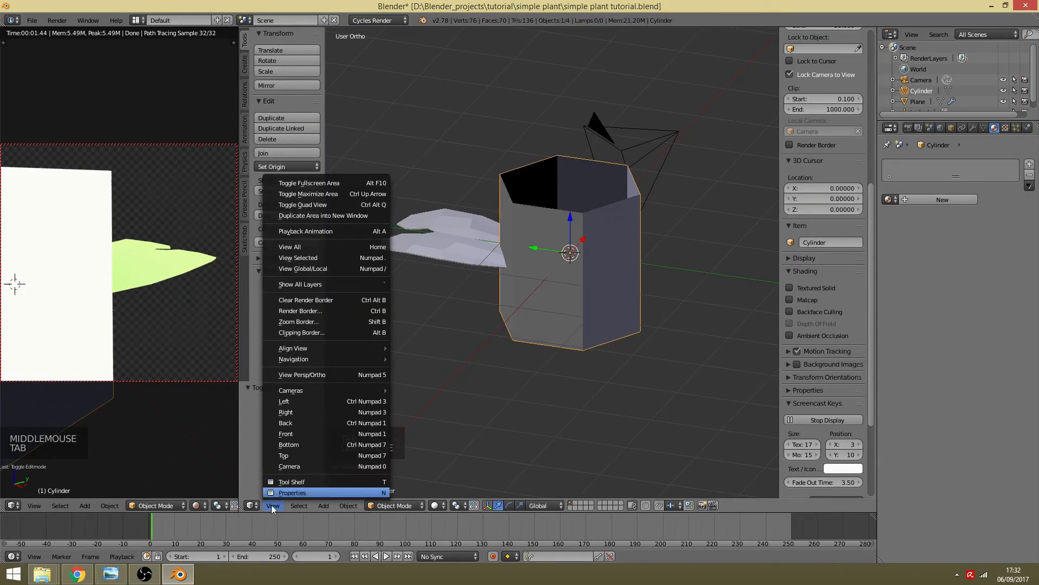
{"action": "left_click", "coordinate": [295, 404]}
{"action": "middle_click_drag", "start_coordinate": [651, 261], "coordinate": [664, 295], "text": "shift"}
{"action": "key", "text": "g"}
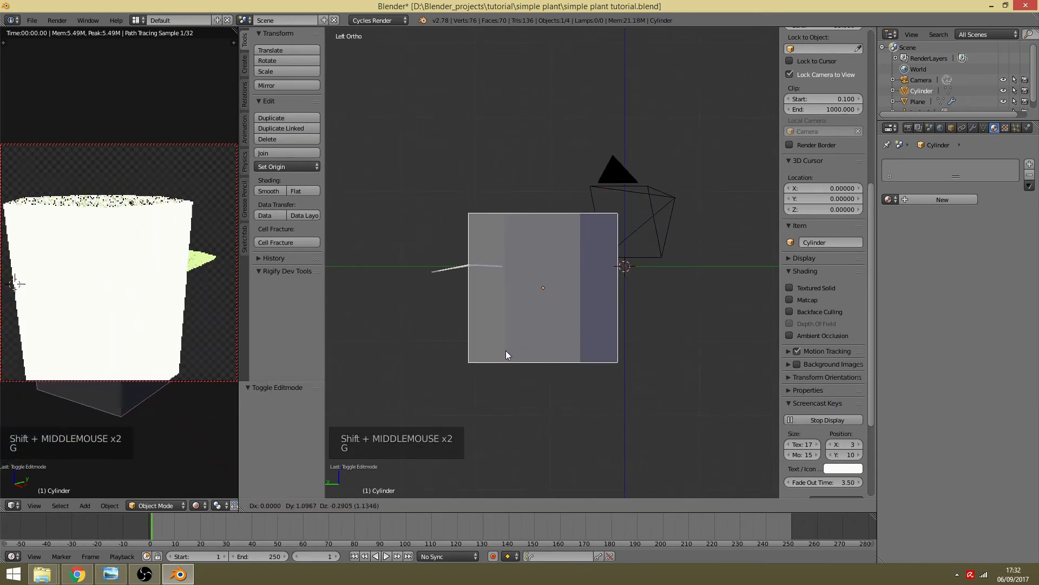
{"action": "left_click", "coordinate": [429, 392]}
Step: Scale the cylinder down uniformly by about 0.227, and again by about 0.200
{"action": "key", "text": "s"}
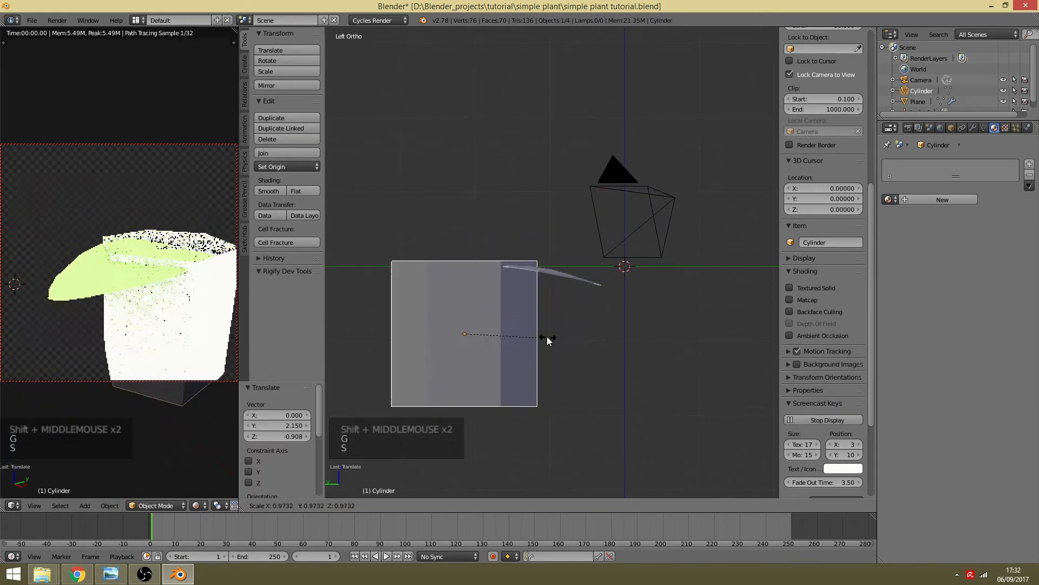
{"action": "left_click", "coordinate": [482, 337]}
{"action": "middle_click_drag", "start_coordinate": [482, 336], "coordinate": [547, 361], "text": "shift"}
{"action": "scroll", "coordinate": [514, 357], "scroll_direction": "up", "scroll_amount": 3}
{"action": "scroll", "coordinate": [557, 336], "scroll_direction": "up", "scroll_amount": 3}
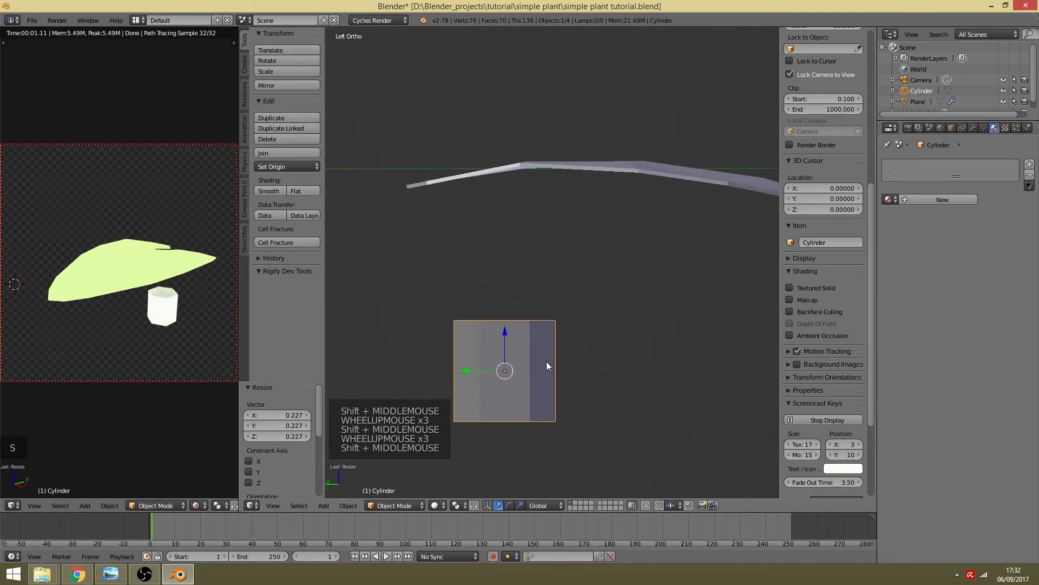
{"action": "key", "text": "s"}
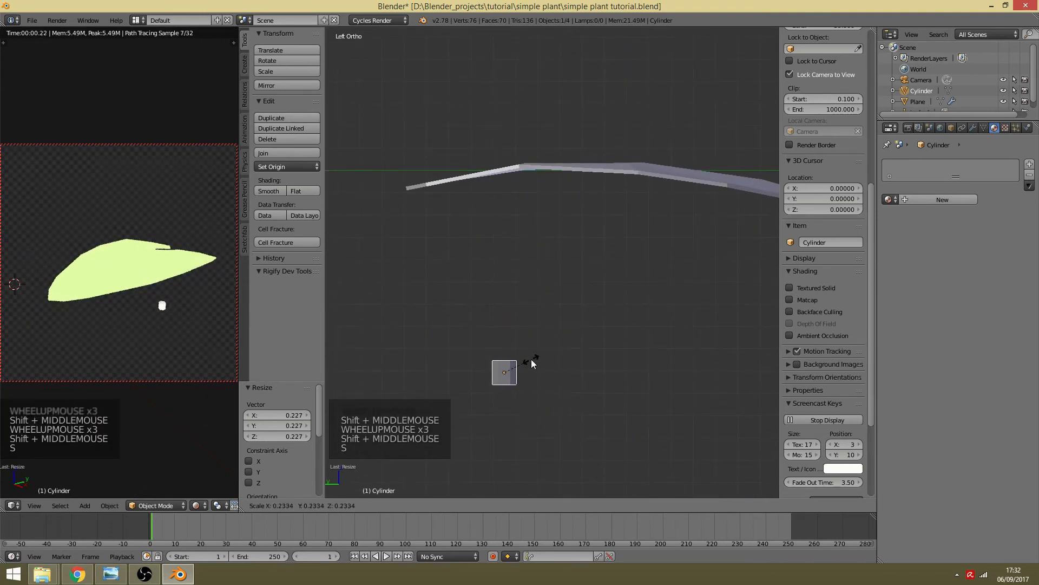
{"action": "left_click", "coordinate": [525, 370]}
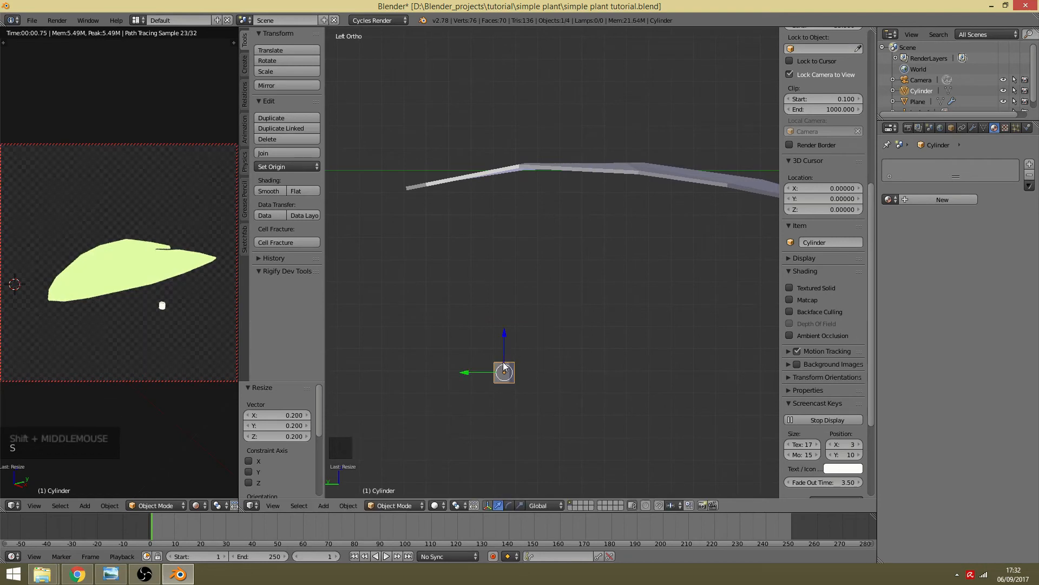
Step: Move the small cylinder about 0.109 along Y and -0.229 along Z
{"action": "key", "text": "g"}
{"action": "left_click", "coordinate": [529, 414]}
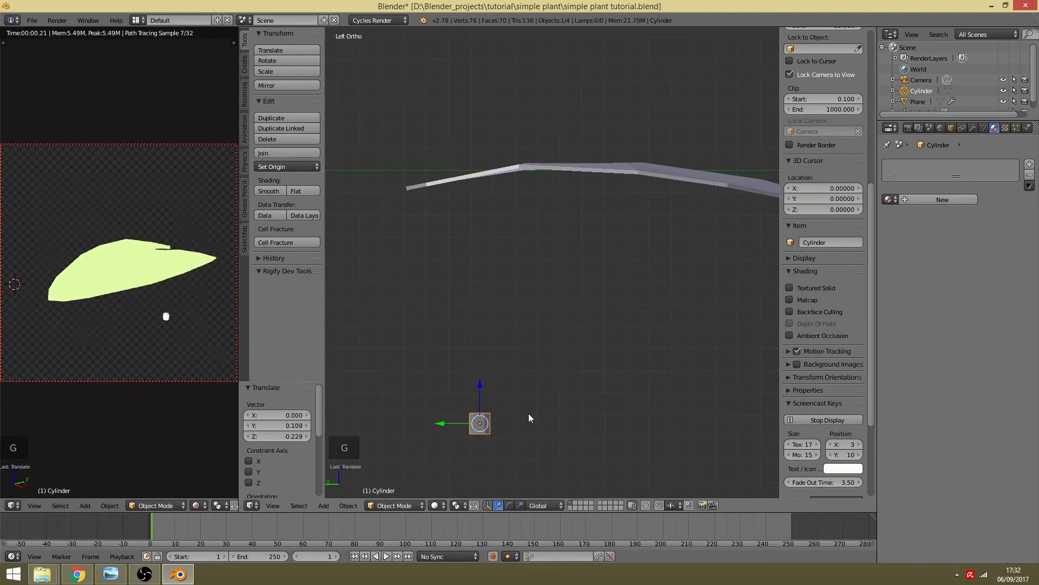
{"action": "scroll", "coordinate": [528, 415], "scroll_direction": "down", "scroll_amount": 1}
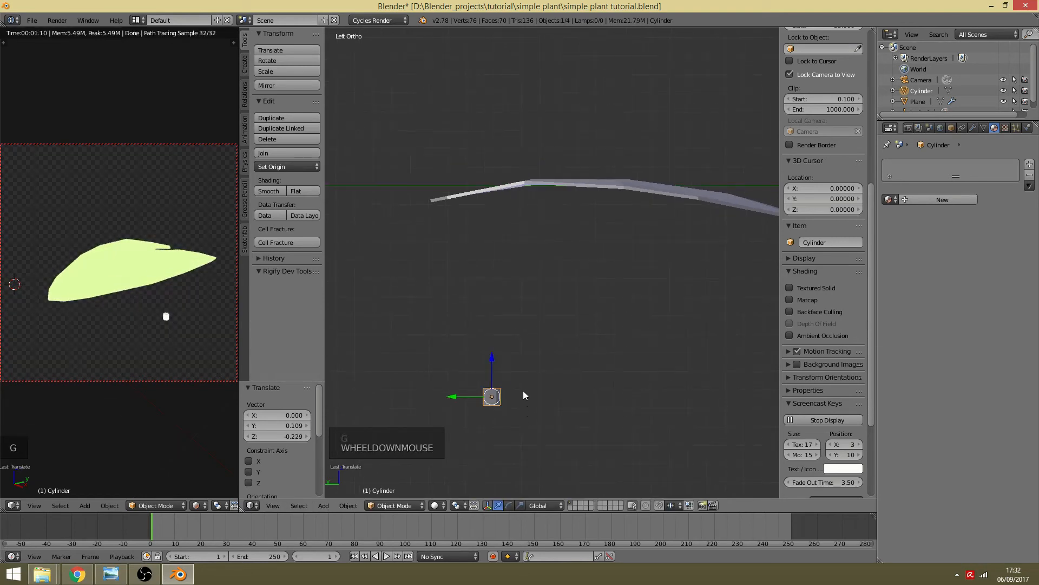
Step: In Edit Mode with wireframe shading, box-select the top ring of vertices on the small cylinder
{"action": "key", "text": "Tab"}
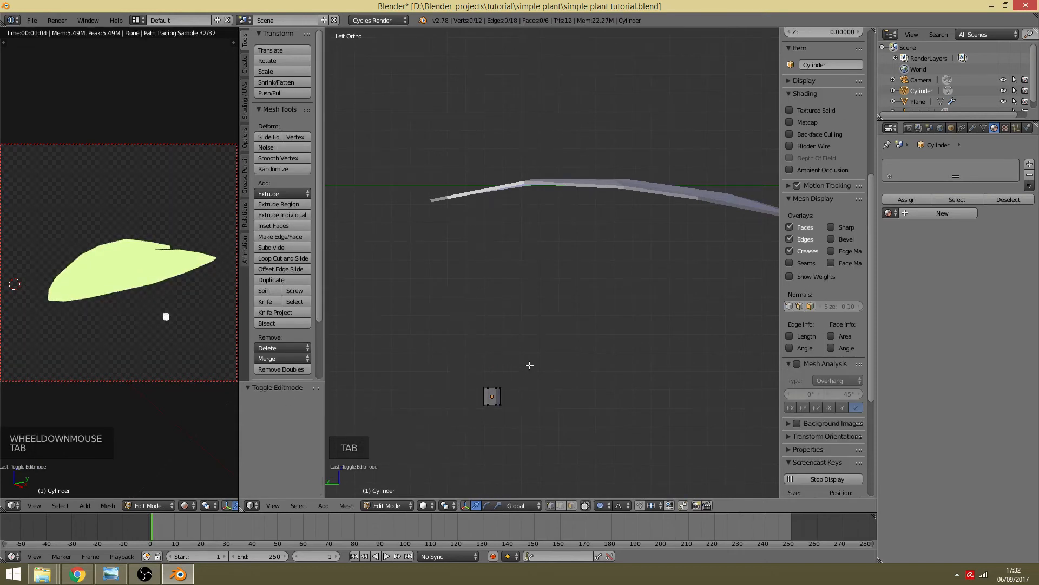
{"action": "key", "text": "z"}
{"action": "scroll", "coordinate": [523, 386], "scroll_direction": "up", "scroll_amount": 2}
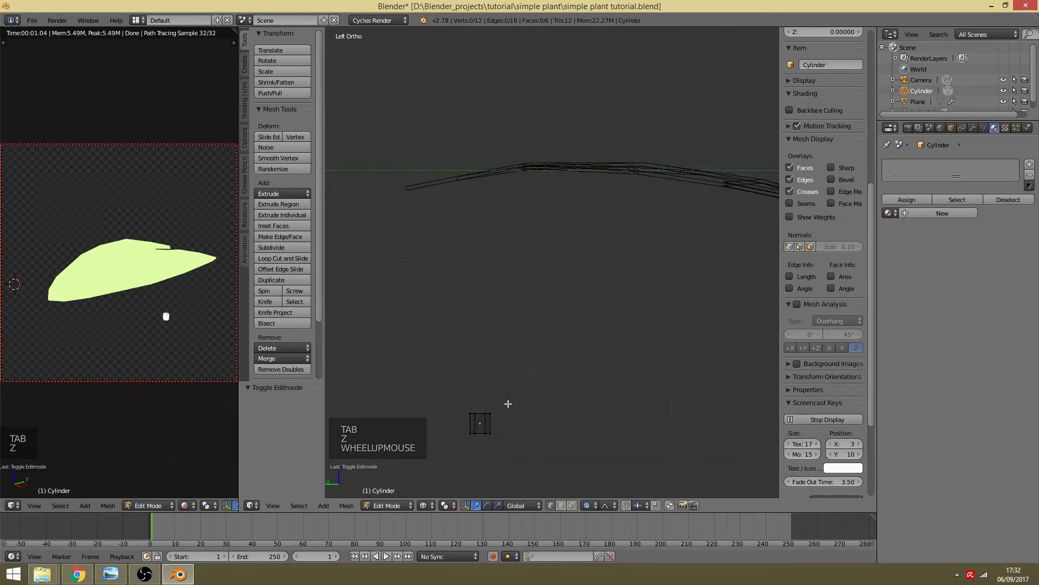
{"action": "key", "text": "b"}
{"action": "left_click_drag", "start_coordinate": [505, 394], "coordinate": [441, 469]}
{"action": "key", "text": "g"}
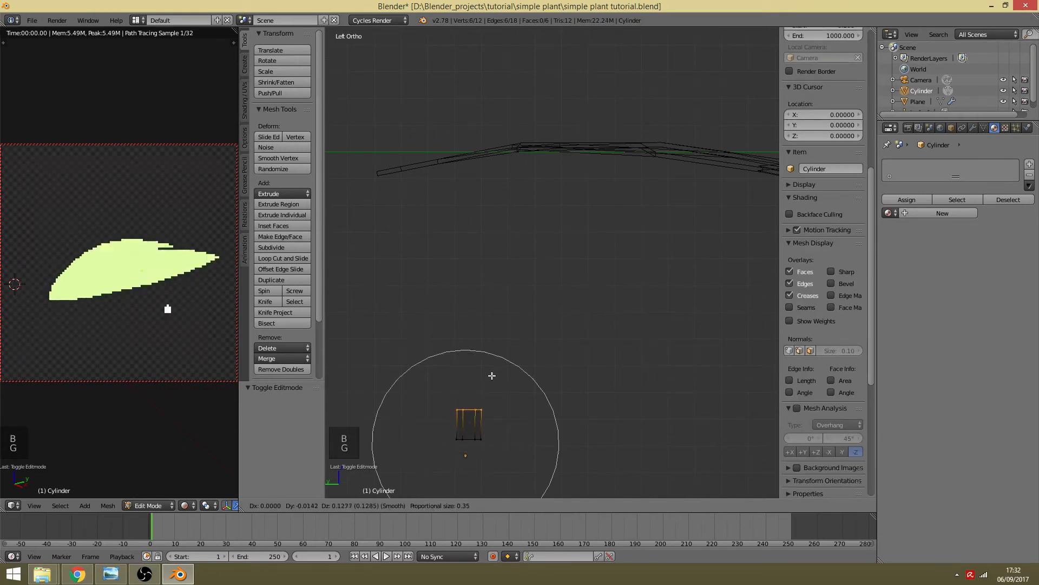
{"action": "scroll", "coordinate": [490, 372], "scroll_direction": "up", "scroll_amount": 5}
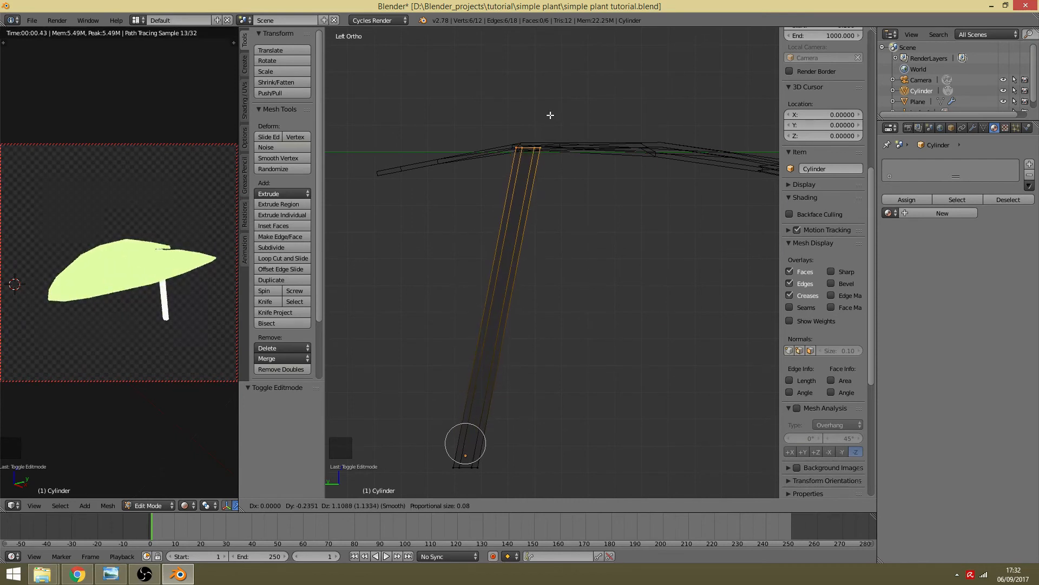
{"action": "scroll", "coordinate": [549, 117], "scroll_direction": "down", "scroll_amount": 4}
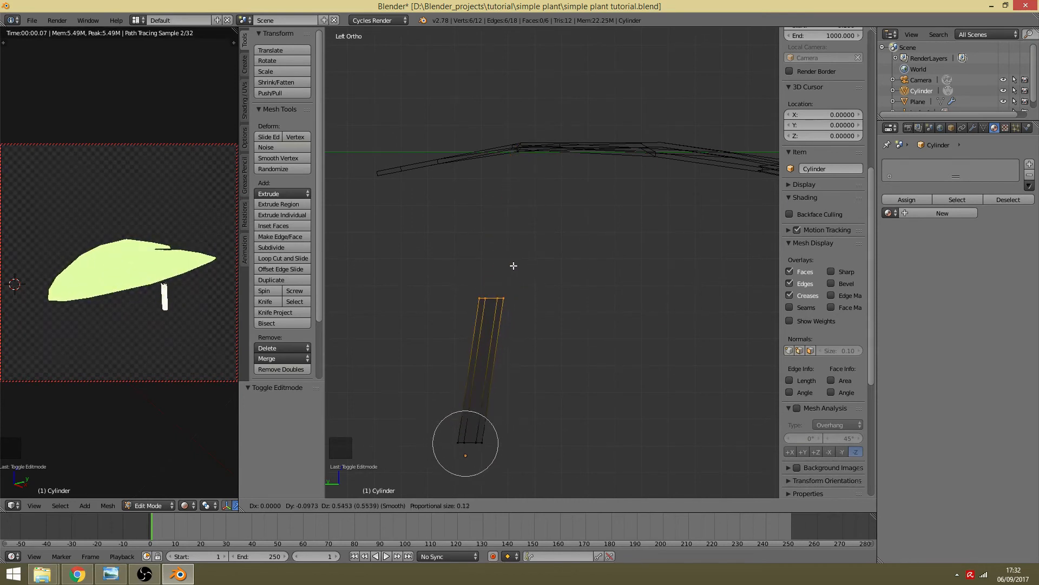
{"action": "right_click", "coordinate": [534, 221]}
{"action": "scroll", "coordinate": [520, 366], "scroll_direction": "down", "scroll_amount": 2}
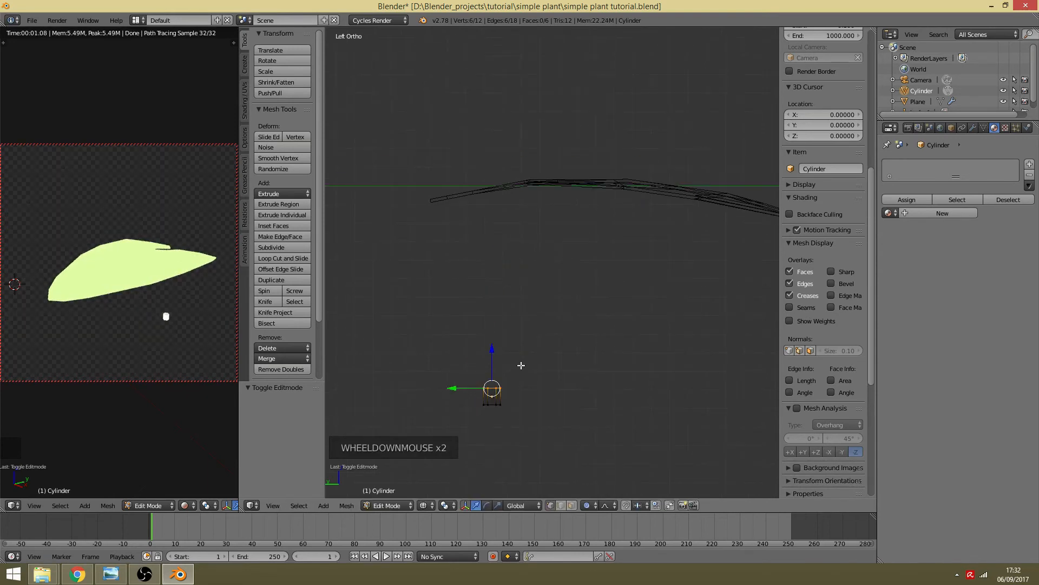
Step: With proportional editing off, move the cylinder's top ring about -0.276 along Y and 1.115 along Z, up to the leaf
{"action": "key", "text": "o"}
{"action": "key", "text": "o"}
{"action": "key", "text": "o"}
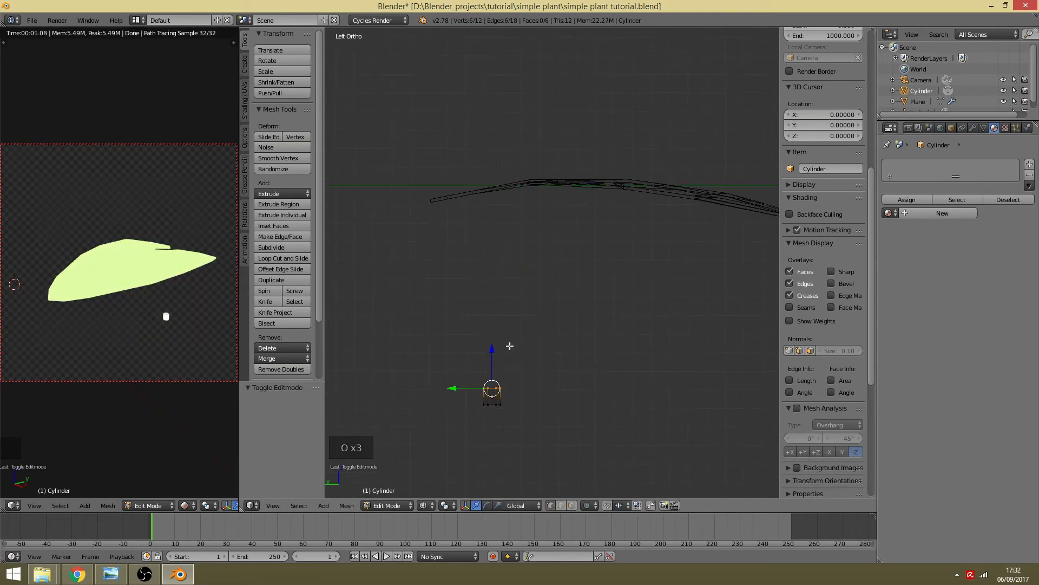
{"action": "scroll", "coordinate": [501, 341], "scroll_direction": "up", "scroll_amount": 2}
{"action": "middle_click_drag", "start_coordinate": [487, 418], "coordinate": [526, 345], "text": "shift"}
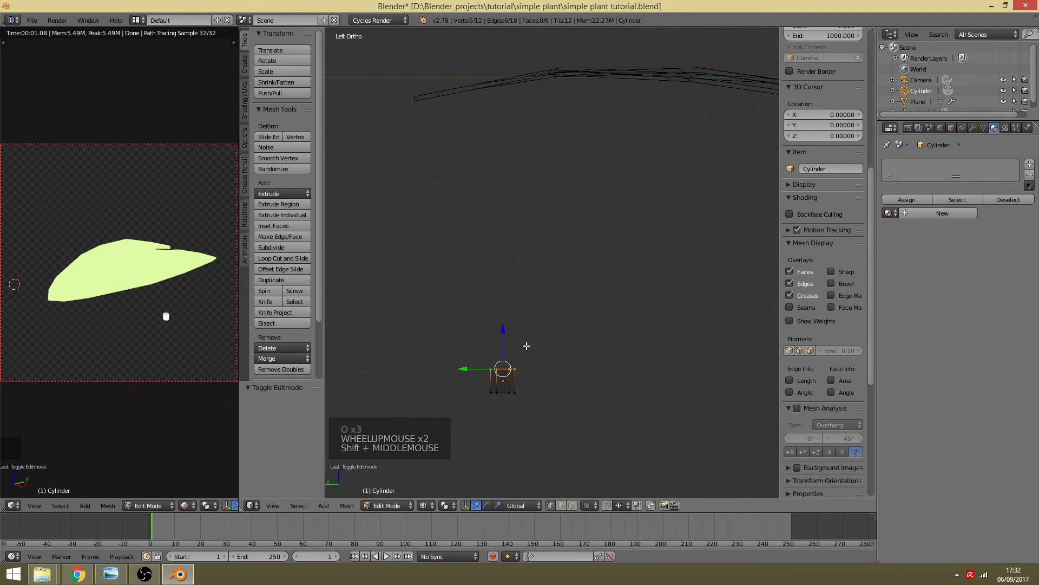
{"action": "middle_click_drag", "start_coordinate": [491, 392], "coordinate": [526, 384], "text": "shift"}
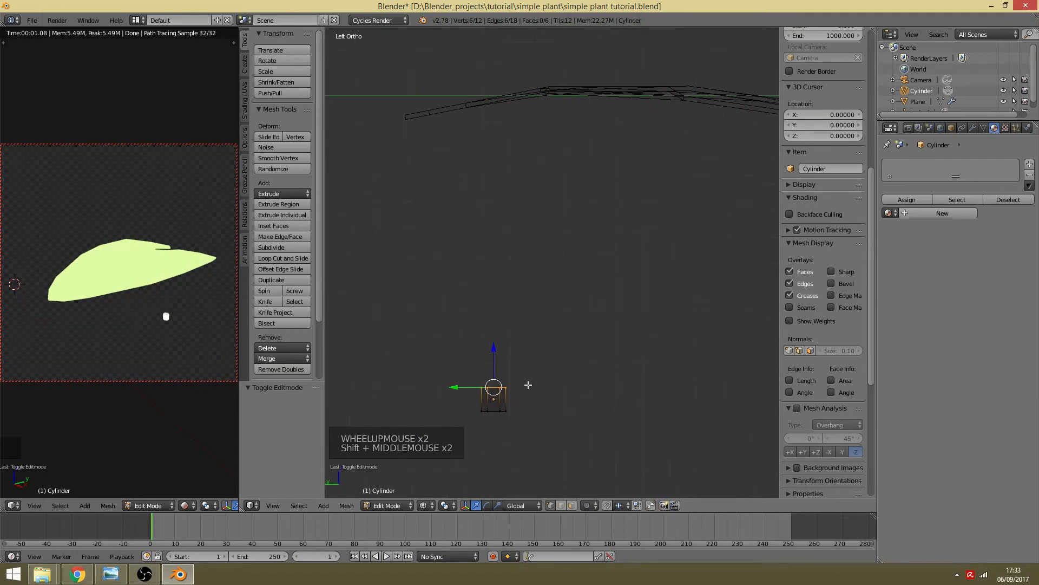
{"action": "key", "text": "g"}
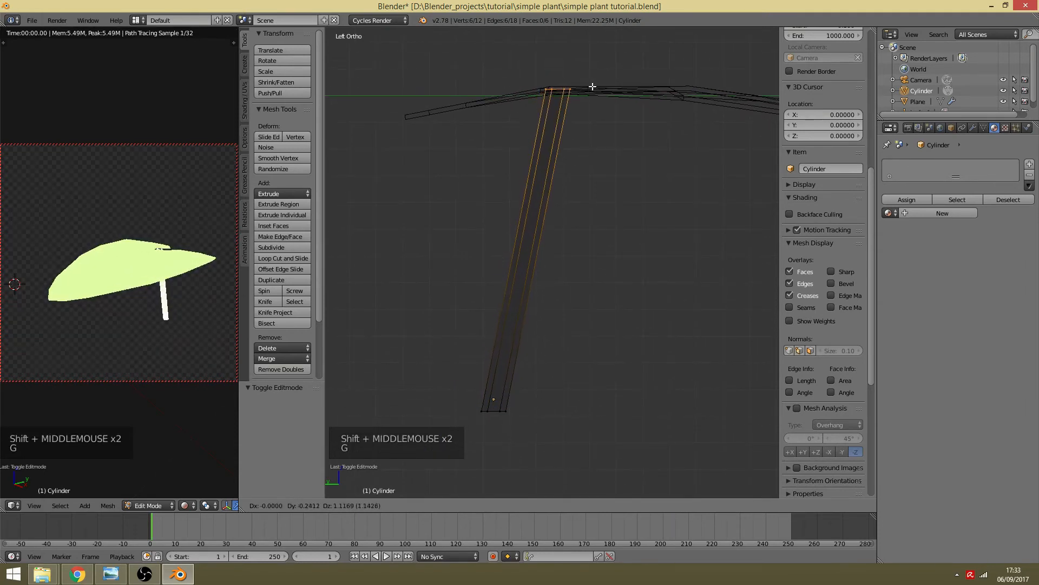
{"action": "left_click", "coordinate": [602, 87]}
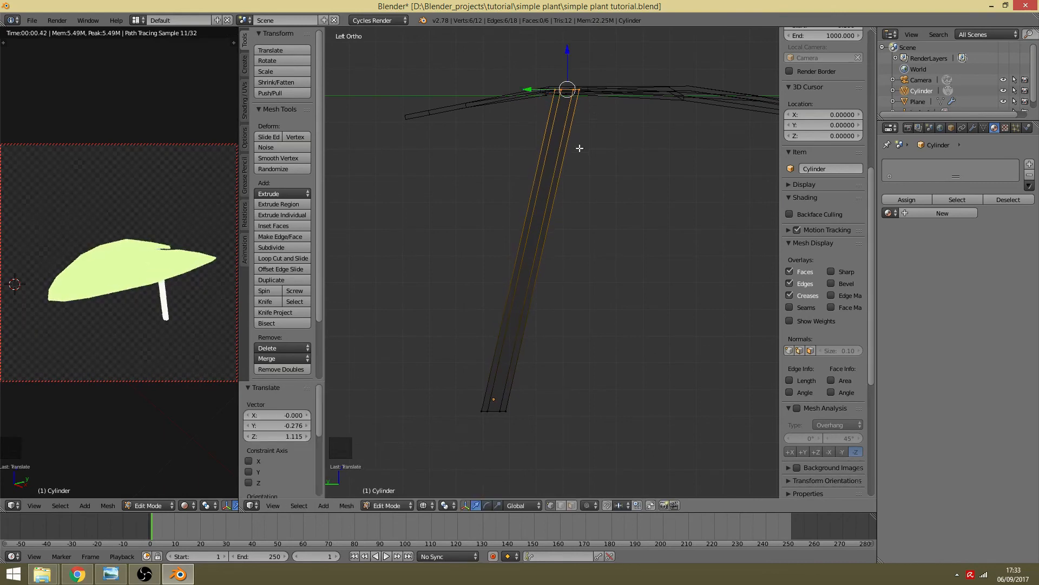
Step: Move the stem's top ring about -0.139 along Y, past the leaf's notch, and check the joint in solid shading
{"action": "scroll", "coordinate": [580, 148], "scroll_direction": "down", "scroll_amount": 1}
{"action": "middle_click_drag", "start_coordinate": [580, 149], "coordinate": [548, 289]}
{"action": "scroll", "coordinate": [510, 271], "scroll_direction": "up", "scroll_amount": 3}
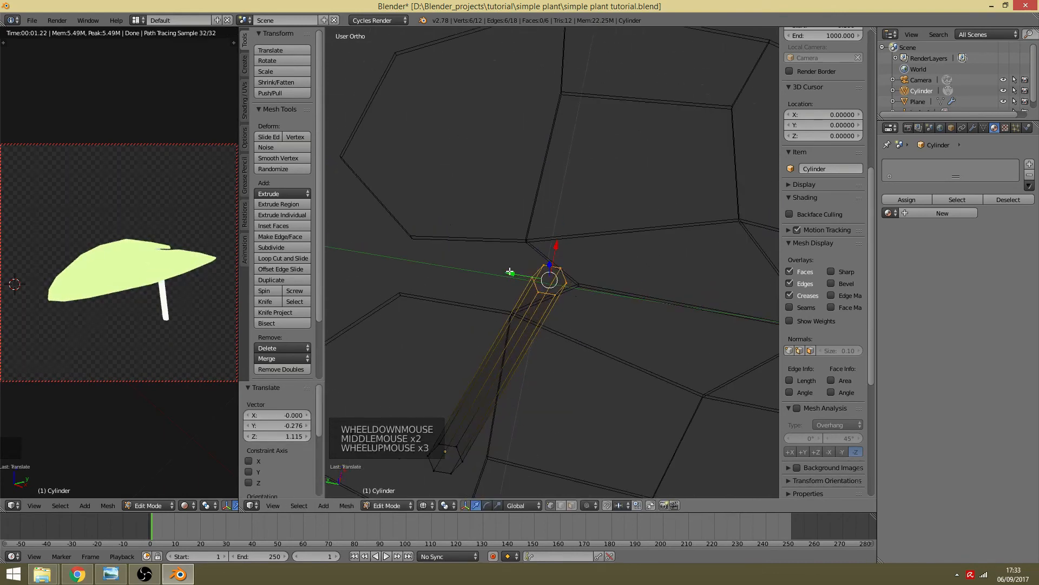
{"action": "left_click_drag", "start_coordinate": [516, 272], "coordinate": [547, 279]}
{"action": "key", "text": "z"}
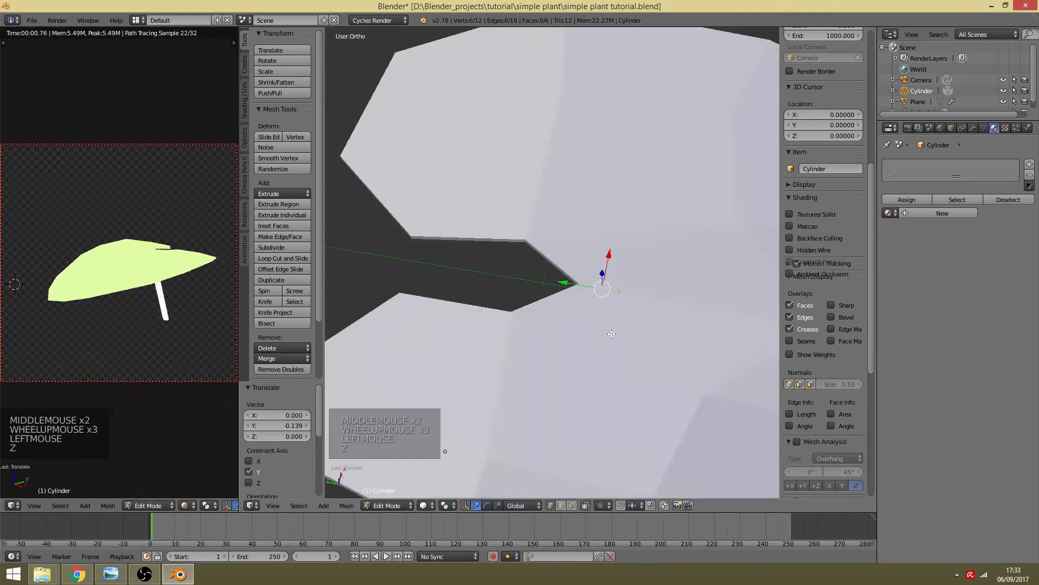
{"action": "mouse_move", "coordinate": [623, 281]}
{"action": "middle_mouse_down"}
{"action": "mouse_move", "coordinate": [654, 252]}
{"action": "mouse_move", "coordinate": [643, 175]}
{"action": "middle_mouse_up"}
{"action": "middle_click_drag", "start_coordinate": [546, 157], "coordinate": [521, 290], "text": "shift"}
{"action": "middle_click_drag", "start_coordinate": [521, 290], "coordinate": [345, 495]}
{"action": "scroll", "coordinate": [569, 279], "scroll_direction": "down", "scroll_amount": 4}
Step: In left view, add three evenly spaced loop cuts across the stem without sliding them, and deselect everything
{"action": "left_click", "coordinate": [282, 507]}
{"action": "left_click", "coordinate": [292, 404]}
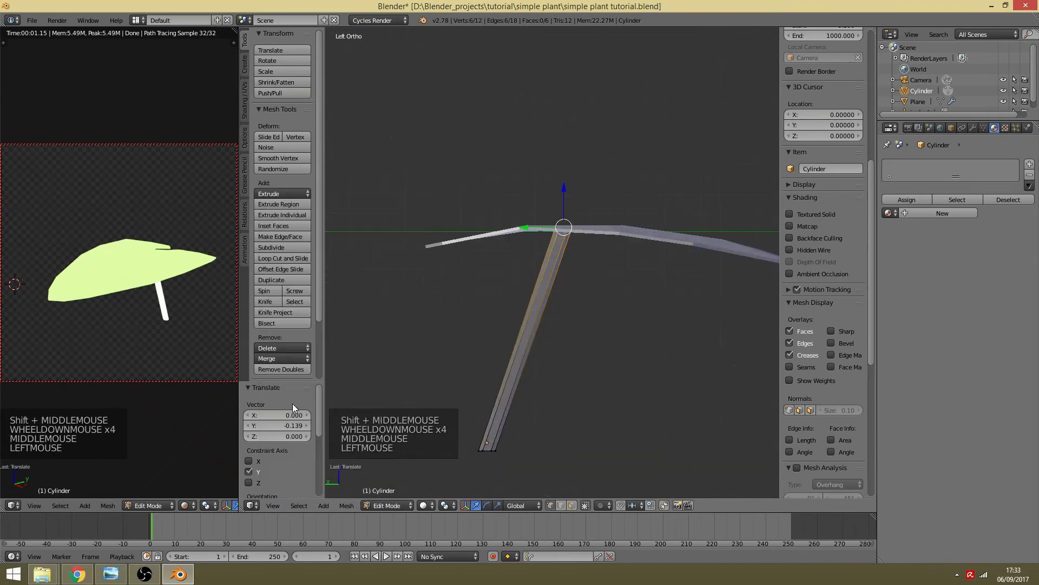
{"action": "middle_click_drag", "start_coordinate": [563, 365], "coordinate": [591, 319], "text": "shift"}
{"action": "scroll", "coordinate": [591, 319], "scroll_direction": "up", "scroll_amount": 2}
{"action": "middle_click_drag", "start_coordinate": [564, 353], "coordinate": [595, 339], "text": "shift"}
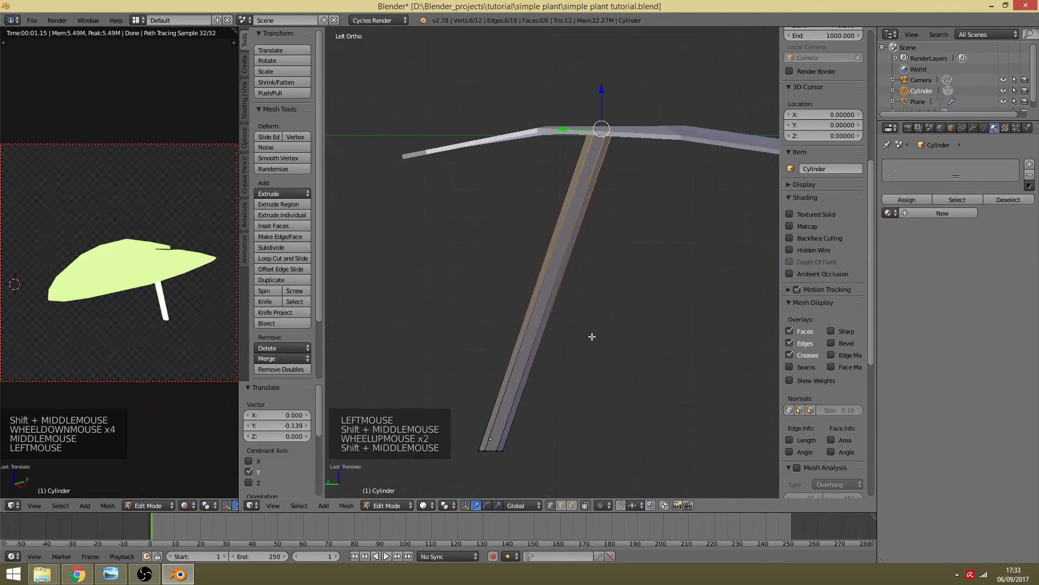
{"action": "key", "text": "a"}
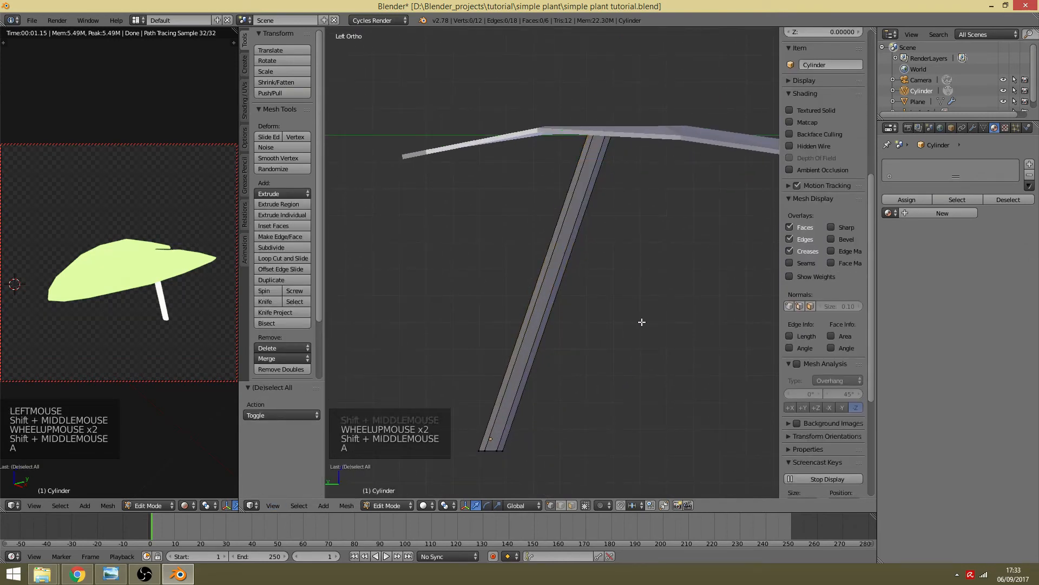
{"action": "key", "text": "ctrl+r"}
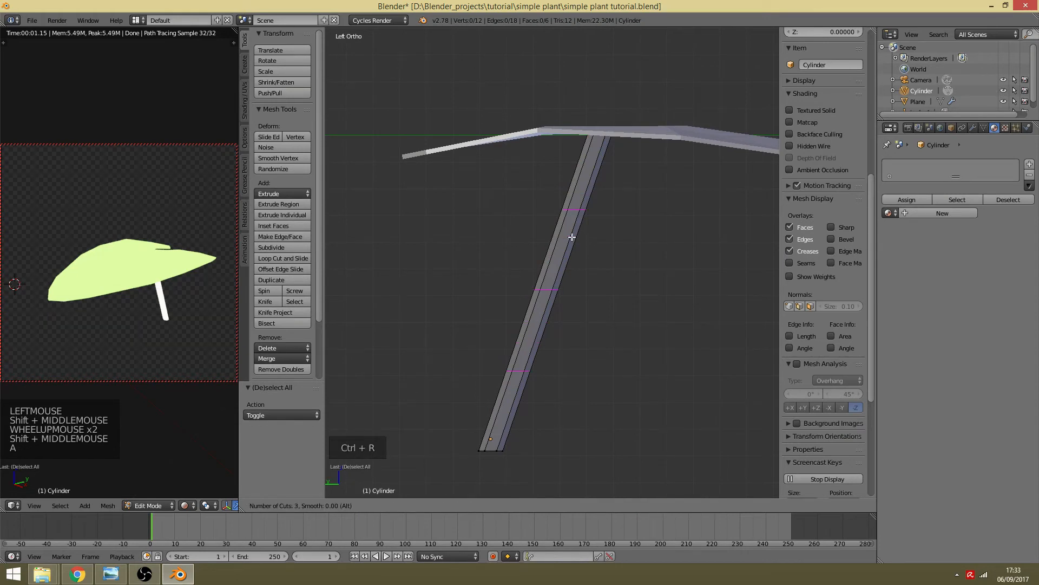
{"action": "left_click", "coordinate": [572, 237]}
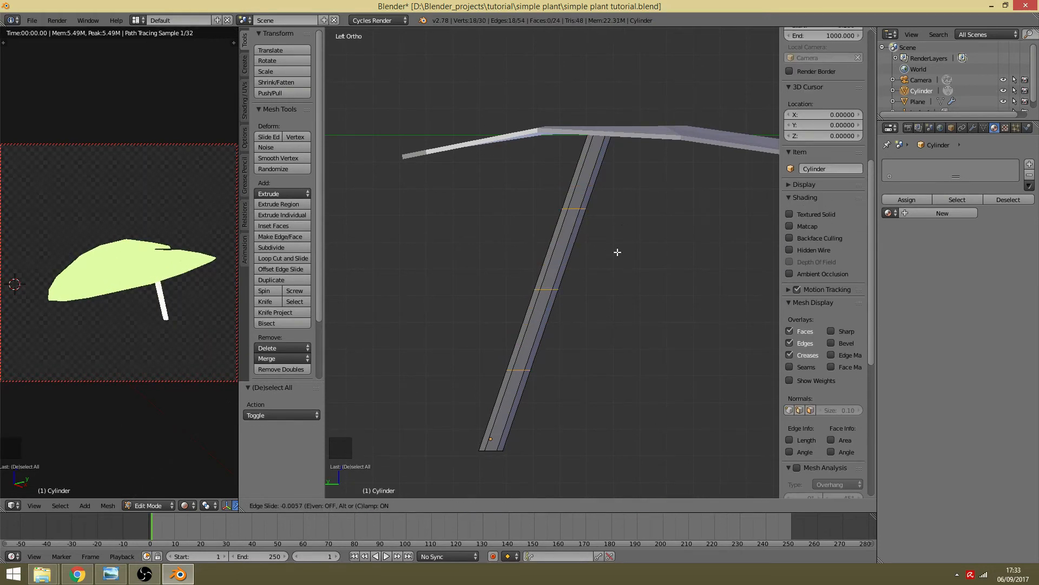
{"action": "right_click", "coordinate": [600, 290]}
{"action": "key", "text": "a"}
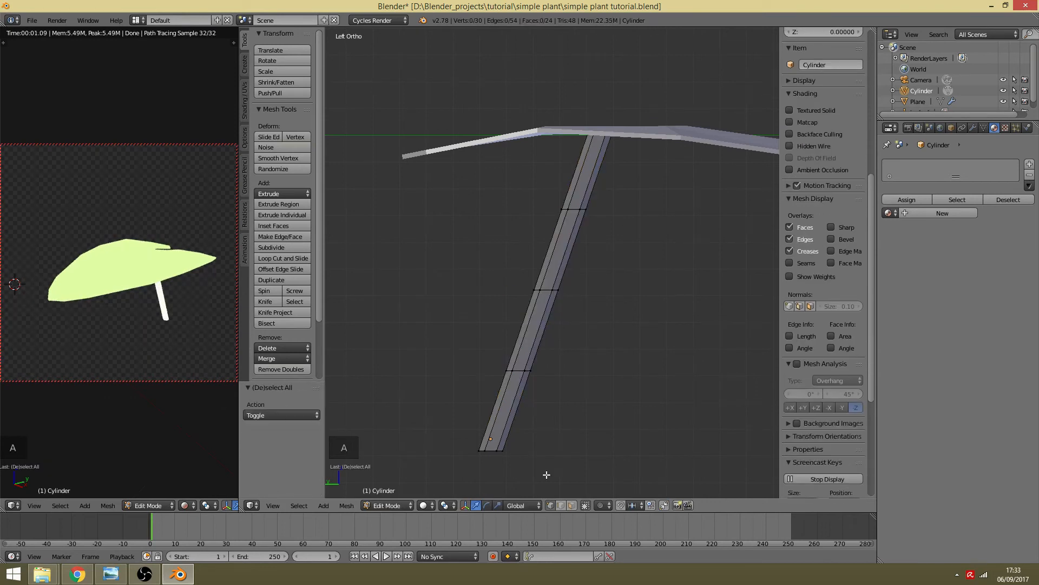
Step: With proportional editing on, move the stem's middle edge loop toward positive Y and slightly up to bend the stem
{"action": "right_click", "coordinate": [546, 288], "text": "alt+shift"}
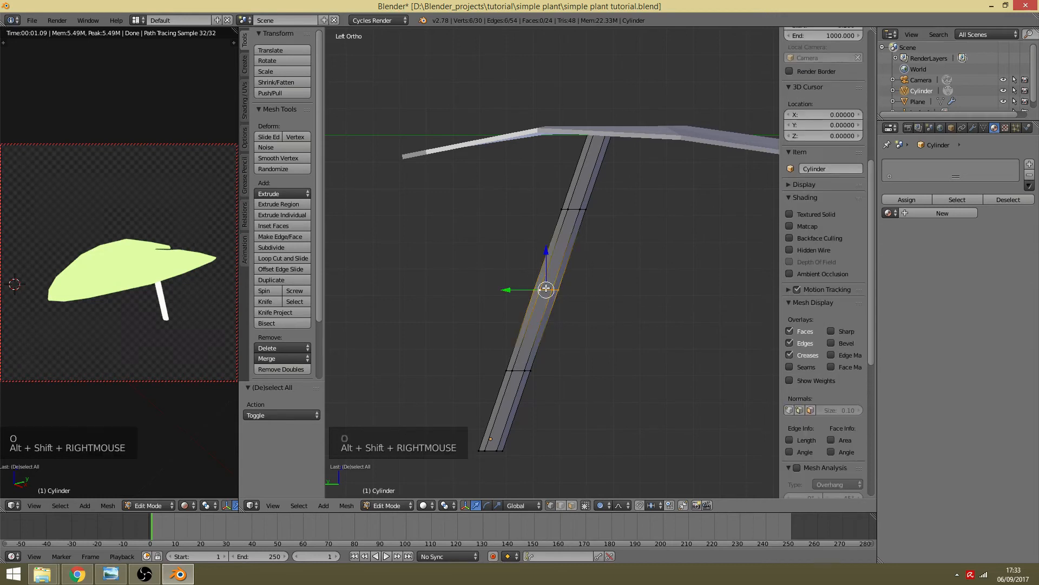
{"action": "key", "text": "g"}
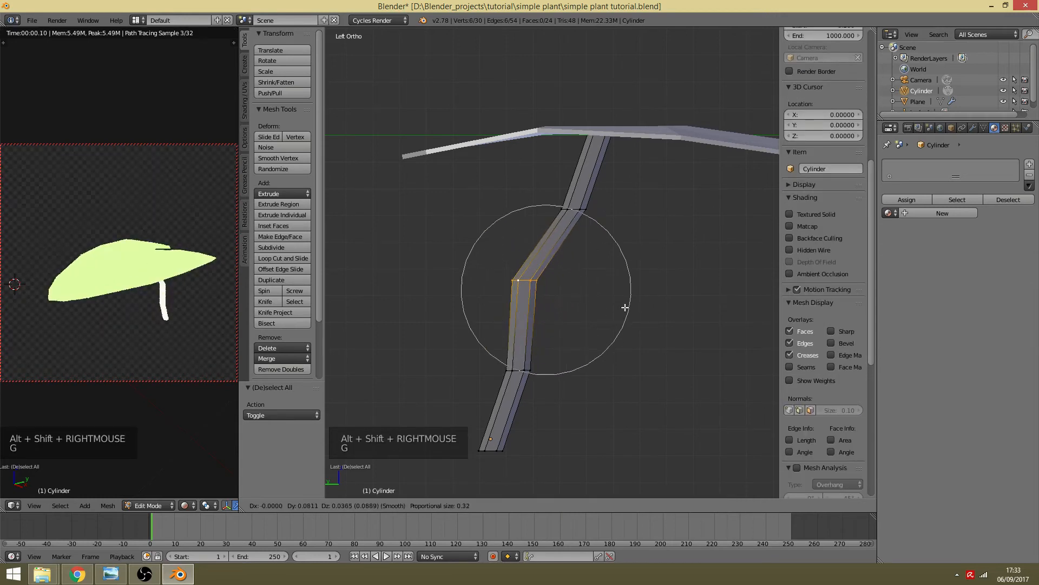
{"action": "left_click", "coordinate": [608, 303]}
{"action": "key", "text": "a"}
{"action": "scroll", "coordinate": [559, 203], "scroll_direction": "down", "scroll_amount": 1}
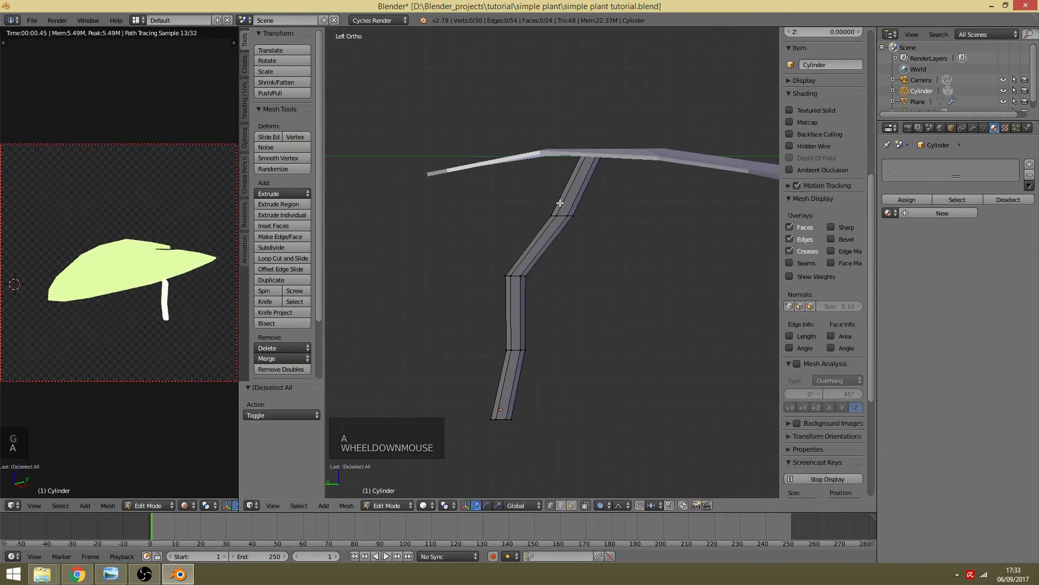
Step: Move the stem's upper edge loop toward positive Y and rotate it about 27° to follow the bend
{"action": "right_click", "coordinate": [560, 215], "text": "alt+shift"}
{"action": "key", "text": "g"}
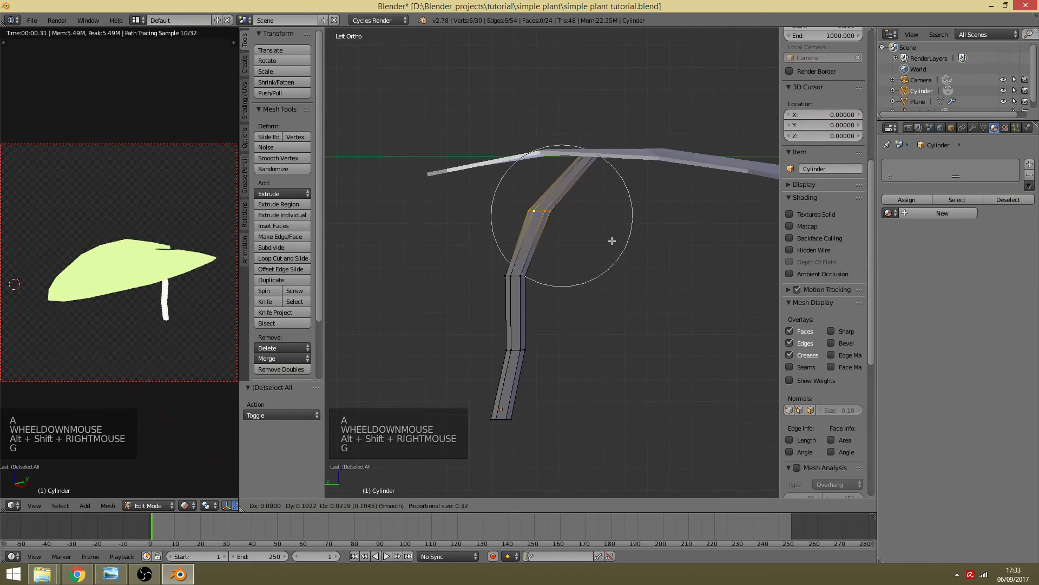
{"action": "left_click", "coordinate": [622, 231]}
{"action": "key", "text": "r"}
{"action": "left_click", "coordinate": [655, 277]}
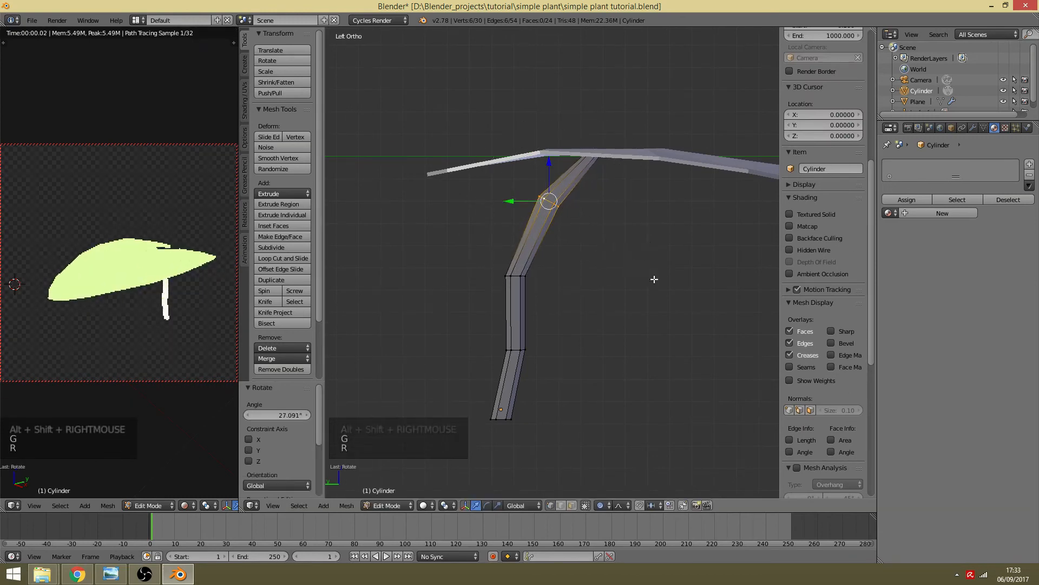
Step: Scale the upper edge loop and move it about -0.049 along Y and 0.020 along Z
{"action": "scroll", "coordinate": [641, 249], "scroll_direction": "up", "scroll_amount": 1}
{"action": "key", "text": "s"}
{"action": "left_click", "coordinate": [622, 225]}
{"action": "key", "text": "g"}
{"action": "left_click", "coordinate": [634, 220]}
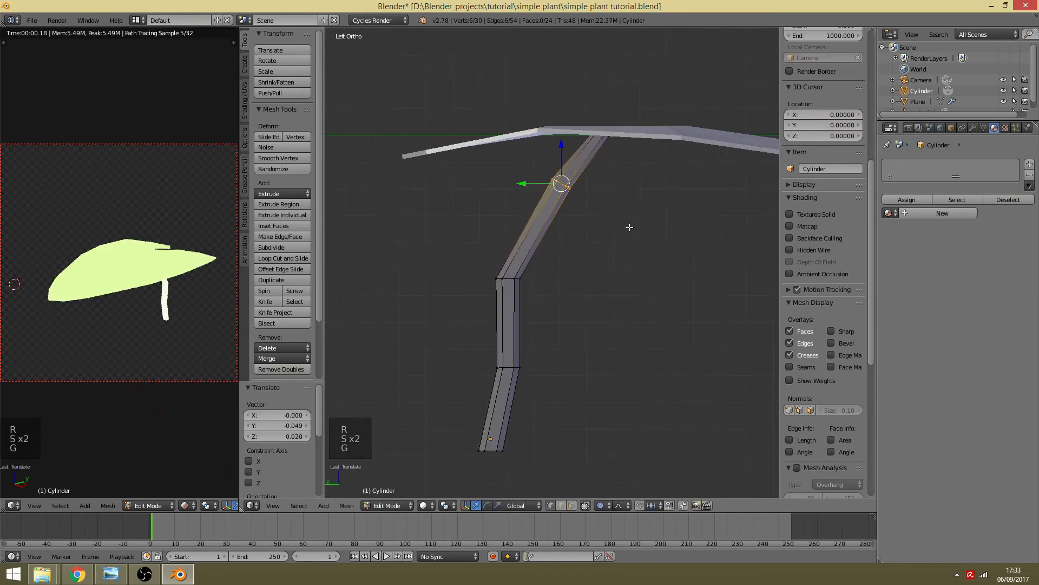
Step: Move the stem's middle edge loop about 0.03 along Y and -0.03 along Z
{"action": "key", "text": "a"}
{"action": "right_click", "coordinate": [512, 280], "text": "alt+shift"}
{"action": "key", "text": "g"}
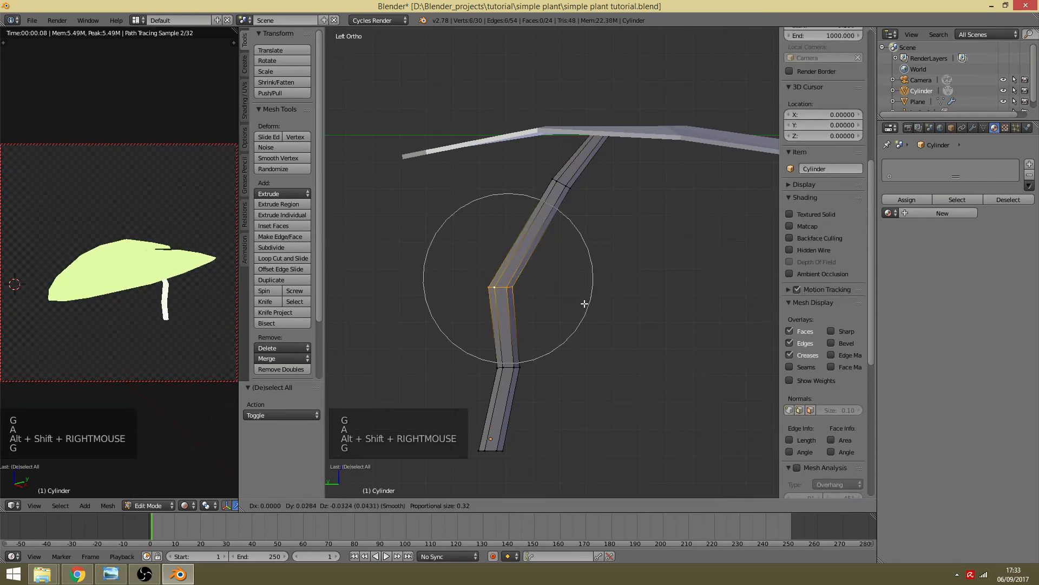
{"action": "left_click", "coordinate": [582, 301]}
Step: Move the stem's lower edge loop down and toward positive Y to continue the curve
{"action": "key", "text": "a"}
{"action": "right_click", "coordinate": [511, 368], "text": "alt+shift"}
{"action": "middle_click_drag", "start_coordinate": [578, 433], "coordinate": [621, 332], "text": "shift"}
{"action": "key", "text": "g"}
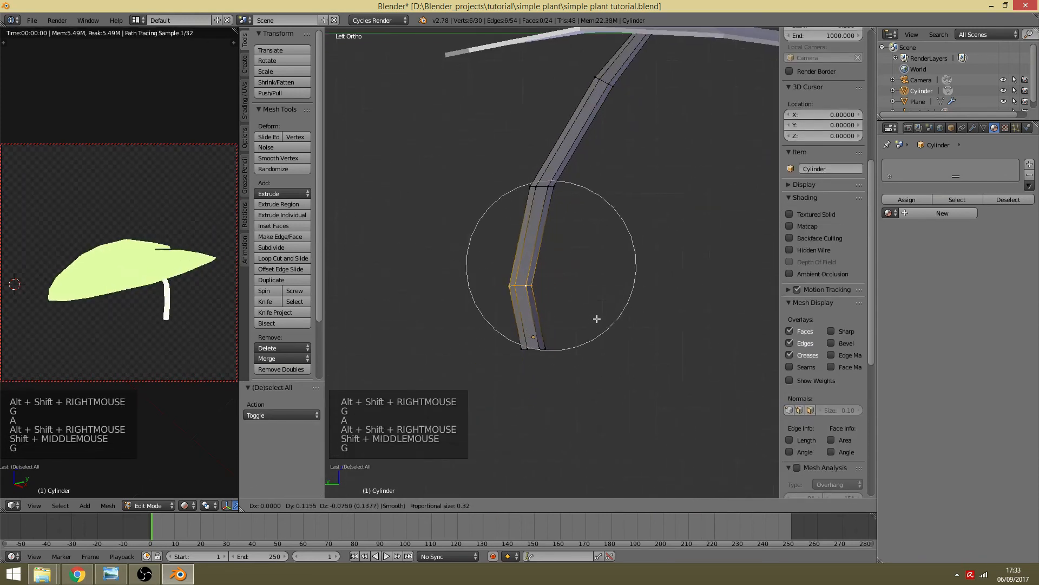
{"action": "left_click", "coordinate": [594, 339]}
Step: Lengthen the stem by moving its bottom ring about 0.064 along Y and -0.75 along Z, with proportional size about 0.29
{"action": "key", "text": "a"}
{"action": "right_click", "coordinate": [533, 347], "text": "alt+shift"}
{"action": "scroll", "coordinate": [617, 332], "scroll_direction": "down", "scroll_amount": 2}
{"action": "key", "text": "g"}
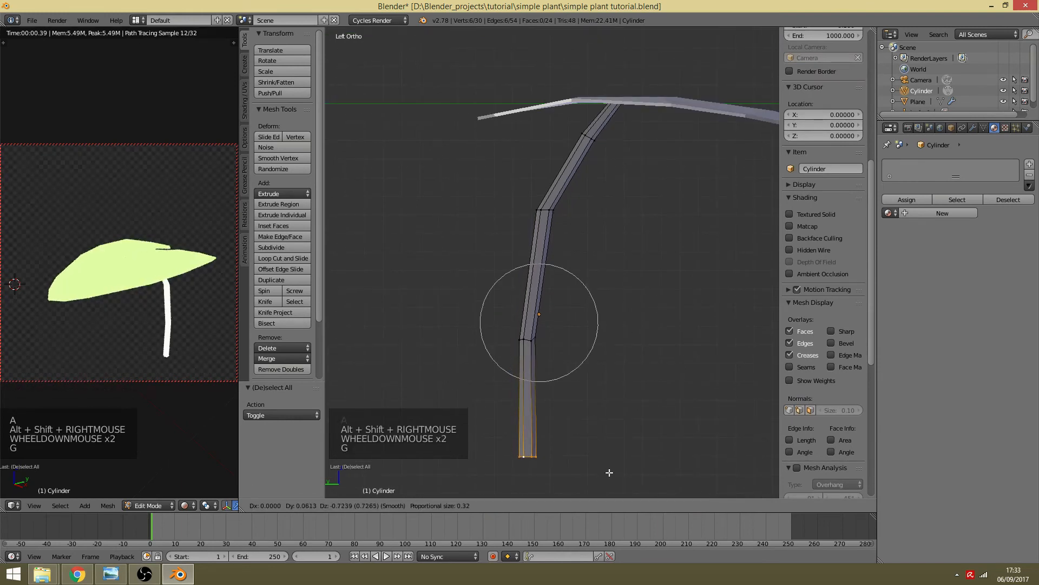
{"action": "scroll", "coordinate": [610, 473], "scroll_direction": "up", "scroll_amount": 3}
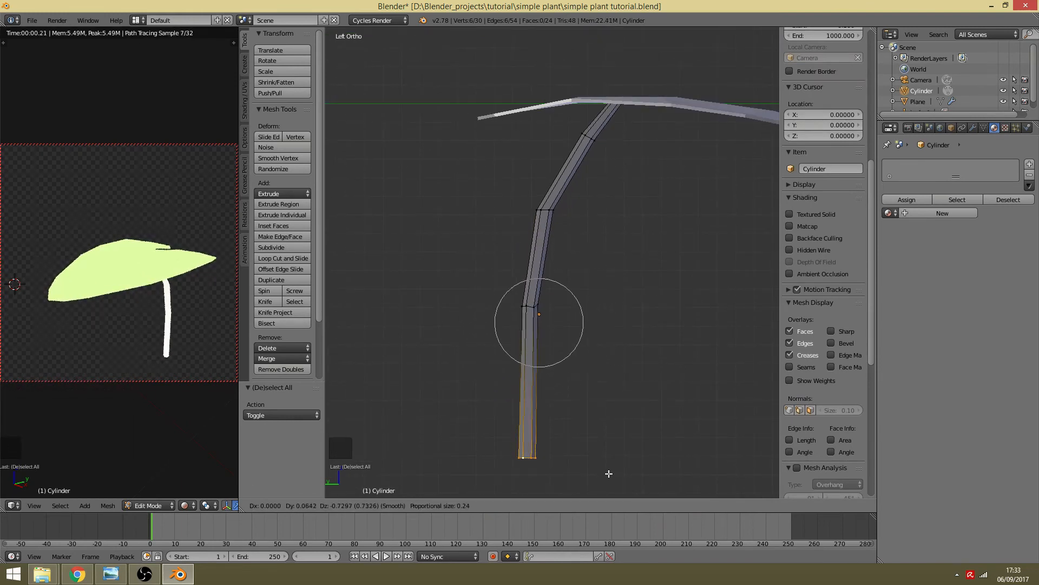
{"action": "scroll", "coordinate": [609, 474], "scroll_direction": "down", "scroll_amount": 2}
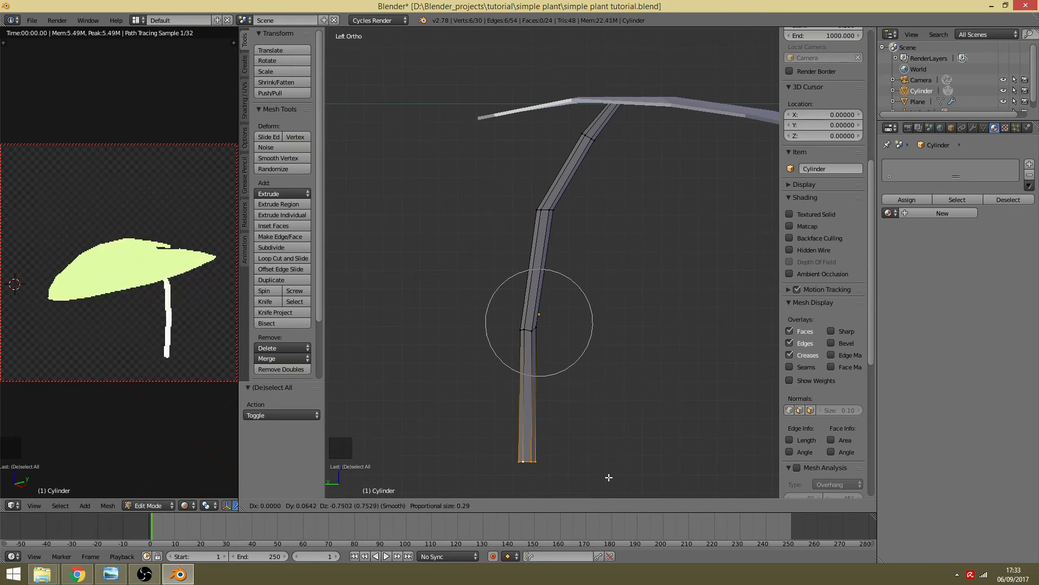
{"action": "left_click", "coordinate": [609, 478]}
Step: Move the stem's lower edge loop about 0.023 along Y and 0.038 along Z
{"action": "key", "text": "a"}
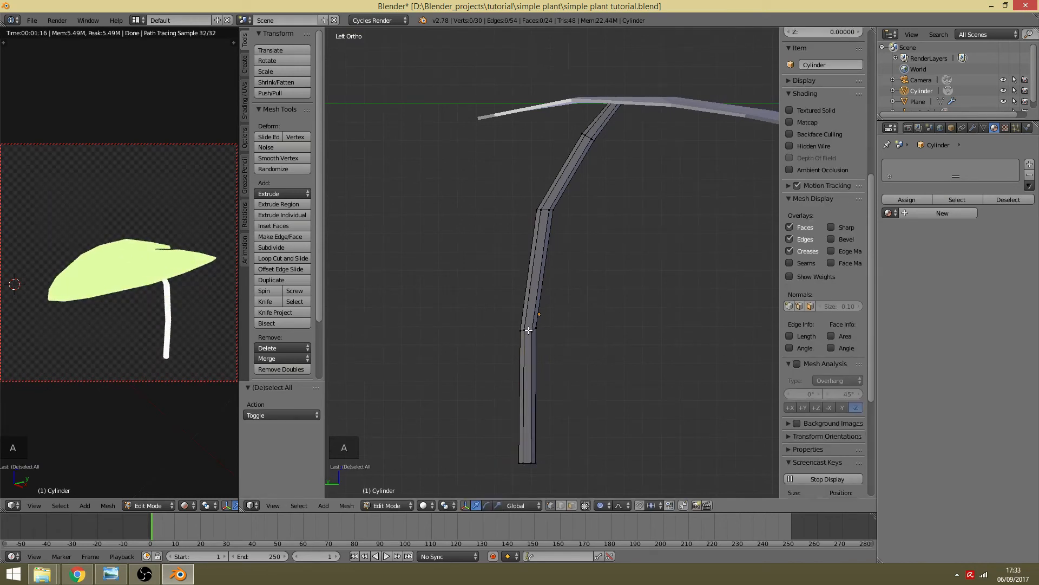
{"action": "right_click", "coordinate": [529, 329], "text": "alt+shift"}
{"action": "key", "text": "g"}
{"action": "left_click", "coordinate": [592, 360]}
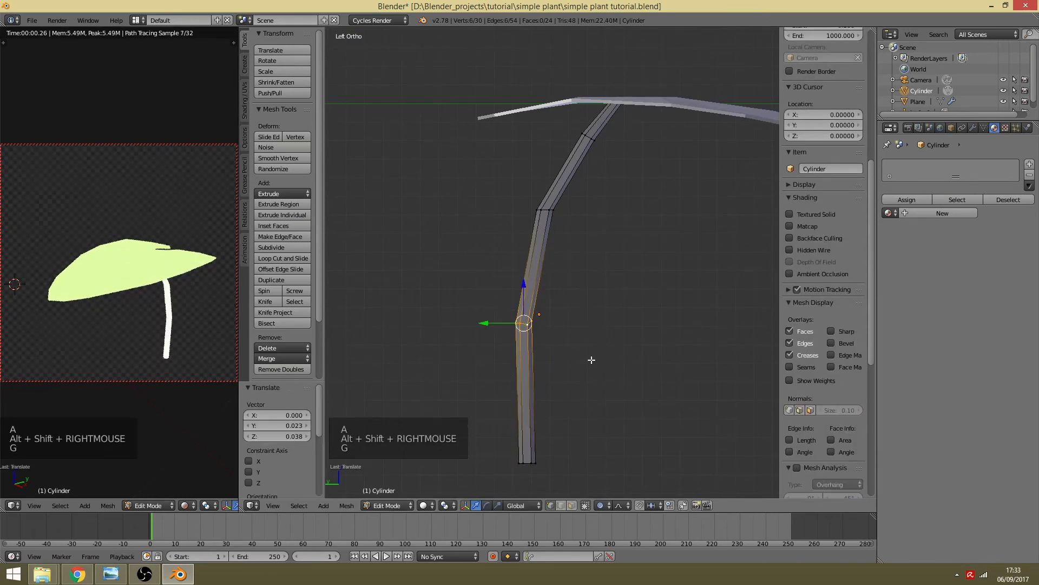
Step: Deselect the mesh and reframe the locked camera so the render preview shows the leaf and the whole stem
{"action": "scroll", "coordinate": [599, 346], "scroll_direction": "down", "scroll_amount": 3}
{"action": "key", "text": "a"}
{"action": "middle_click_drag", "start_coordinate": [169, 348], "coordinate": [116, 327]}
{"action": "scroll", "coordinate": [514, 322], "scroll_direction": "down", "scroll_amount": 4}
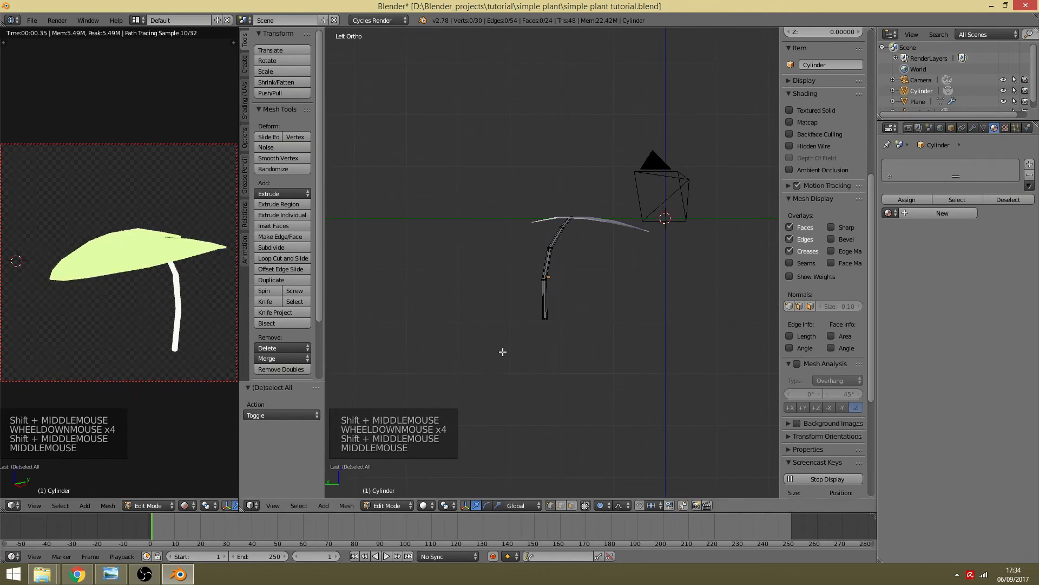
Step: Leave the stem's mesh editing, select the leaf and rotate it about 21° around the global X axis
{"action": "middle_click_drag", "start_coordinate": [502, 353], "coordinate": [529, 399], "text": "shift"}
{"action": "scroll", "coordinate": [548, 378], "scroll_direction": "up", "scroll_amount": 4}
{"action": "key", "text": "Tab"}
{"action": "right_click", "coordinate": [576, 288]}
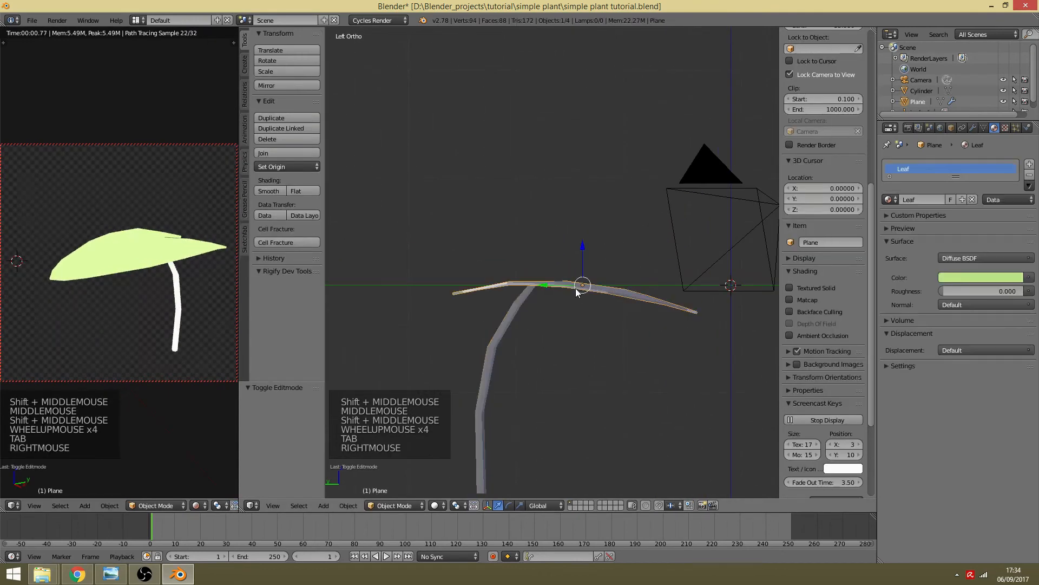
{"action": "scroll", "coordinate": [591, 313], "scroll_direction": "up", "scroll_amount": 3}
{"action": "scroll", "coordinate": [605, 364], "scroll_direction": "down", "scroll_amount": 2}
{"action": "middle_click_drag", "start_coordinate": [605, 364], "coordinate": [664, 290]}
{"action": "key", "text": "r"}
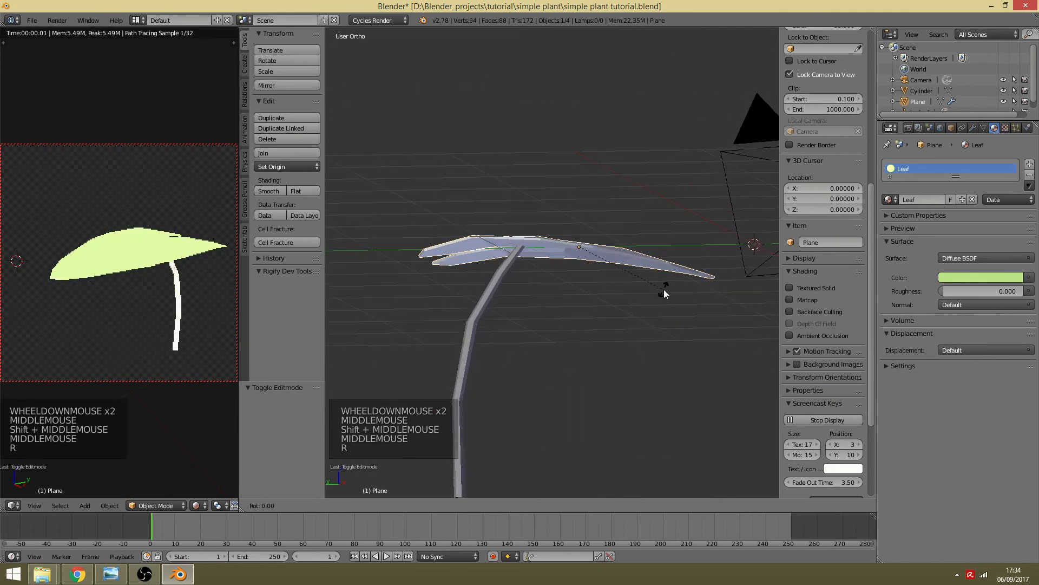
{"action": "key", "text": "x"}
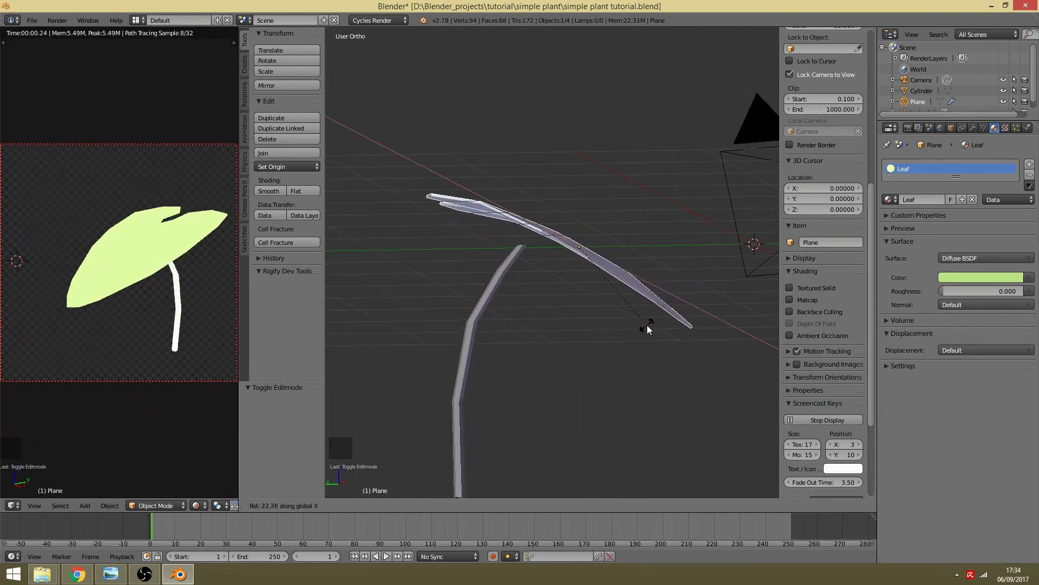
{"action": "left_click", "coordinate": [648, 323]}
Step: Move the leaf about -0.172 along Z so it rests on the stem's tip
{"action": "middle_click_drag", "start_coordinate": [631, 315], "coordinate": [629, 304]}
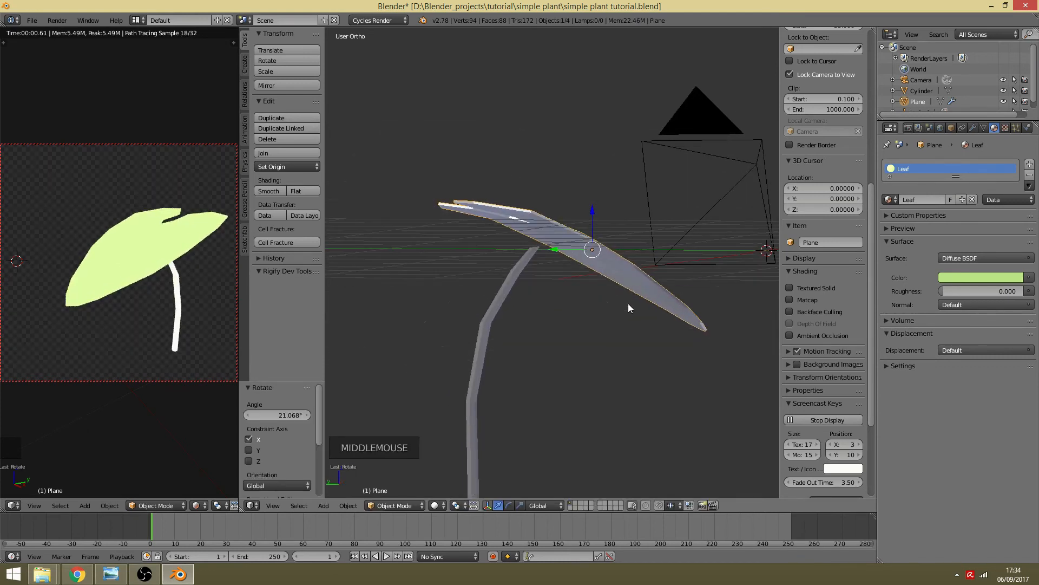
{"action": "left_click", "coordinate": [588, 220]}
{"action": "left_click_drag", "start_coordinate": [593, 212], "coordinate": [586, 233]}
{"action": "middle_click_drag", "start_coordinate": [553, 276], "coordinate": [548, 305]}
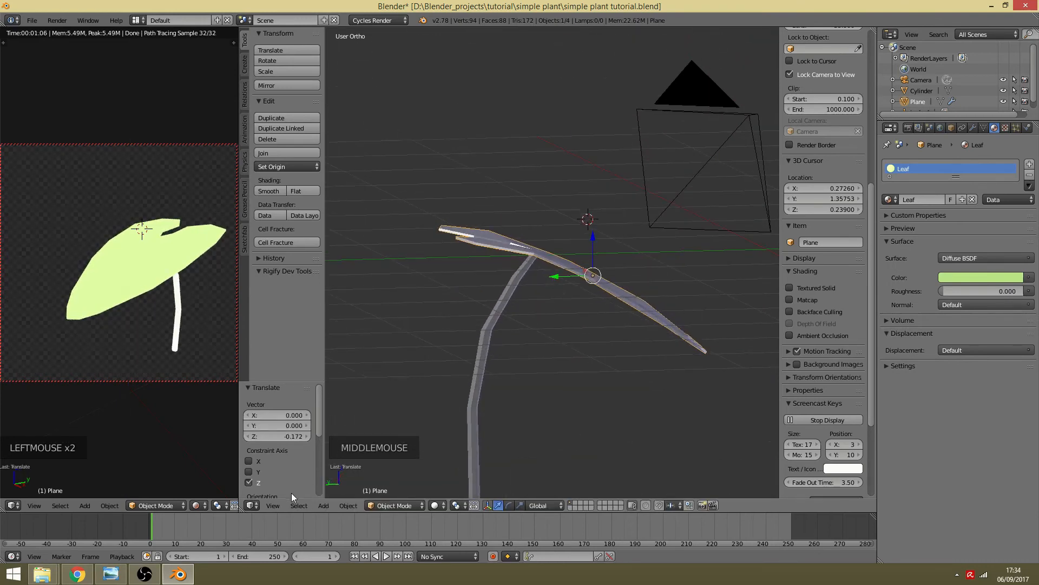
Step: Show the joint between leaf and stem close up in left-view wireframe
{"action": "left_click", "coordinate": [274, 504]}
{"action": "left_click", "coordinate": [287, 403]}
{"action": "middle_click_drag", "start_coordinate": [526, 346], "coordinate": [535, 357], "text": "shift"}
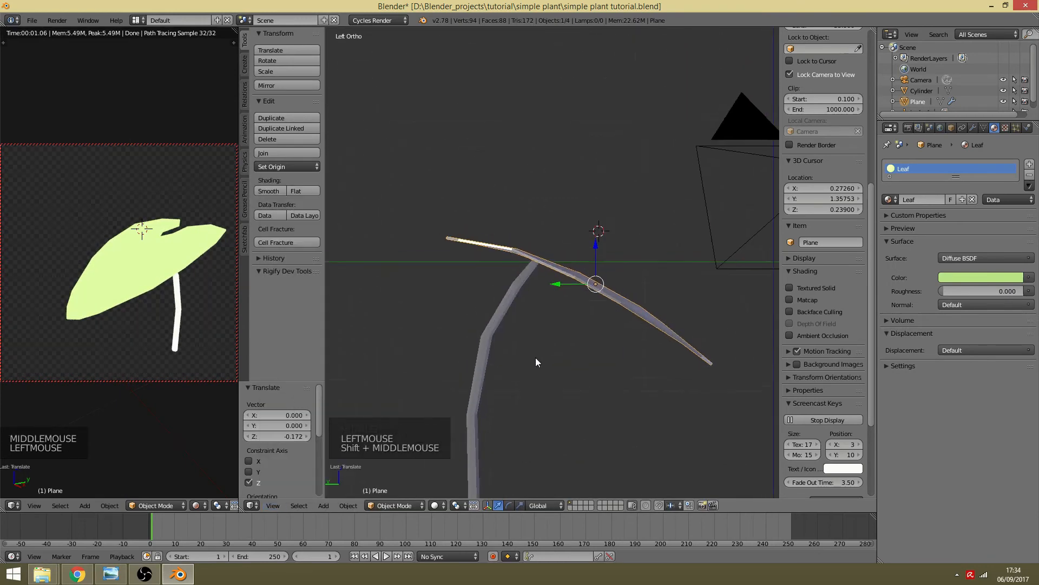
{"action": "key", "text": "z"}
{"action": "scroll", "coordinate": [532, 371], "scroll_direction": "up", "scroll_amount": 9}
{"action": "scroll", "coordinate": [533, 378], "scroll_direction": "down", "scroll_amount": 1}
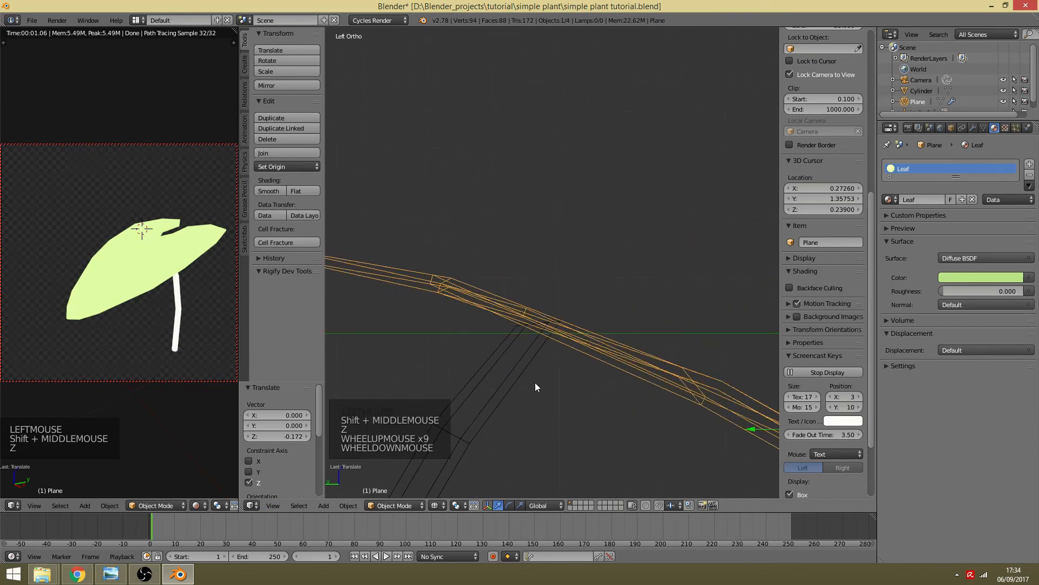
Step: Rotate the stem's top vertex ring about 27.4° in the left view to match the slope of the leaf
{"action": "right_click", "coordinate": [502, 366]}
{"action": "scroll", "coordinate": [519, 363], "scroll_direction": "up", "scroll_amount": 2}
{"action": "middle_click_drag", "start_coordinate": [504, 411], "coordinate": [573, 314], "text": "shift"}
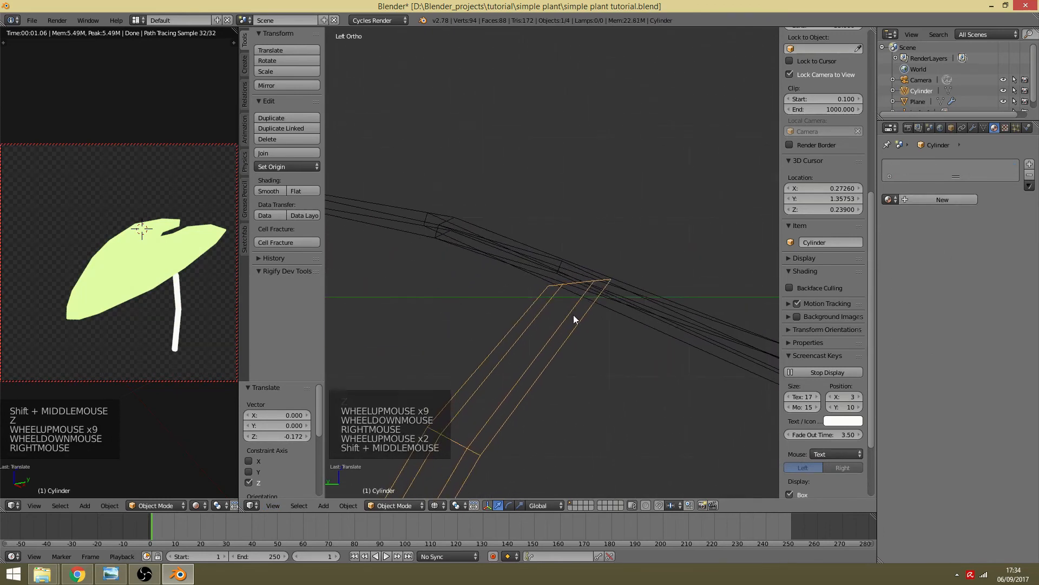
{"action": "key", "text": "Tab"}
{"action": "key", "text": "a"}
{"action": "key", "text": "a"}
{"action": "key", "text": "a"}
{"action": "key", "text": "v"}
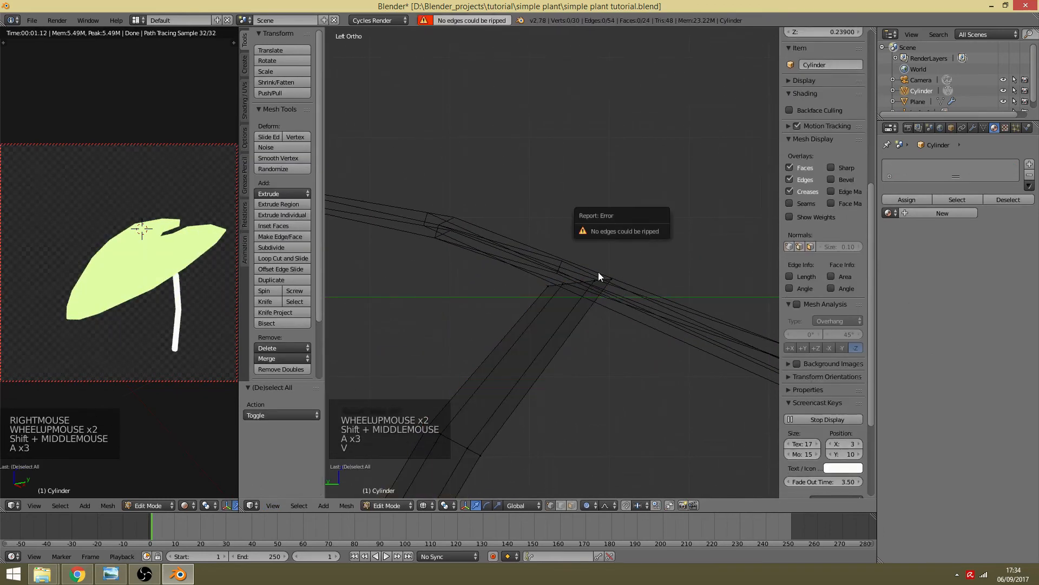
{"action": "key", "text": "b"}
{"action": "left_click_drag", "start_coordinate": [536, 271], "coordinate": [617, 292]}
{"action": "scroll", "coordinate": [650, 282], "scroll_direction": "up", "scroll_amount": 3}
{"action": "key", "text": "r"}
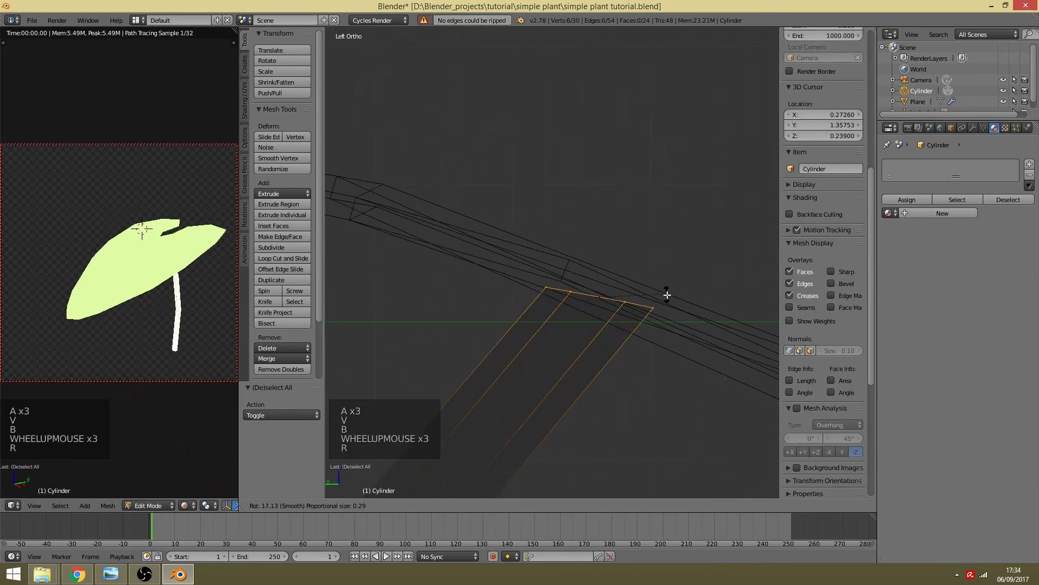
{"action": "left_click", "coordinate": [660, 305]}
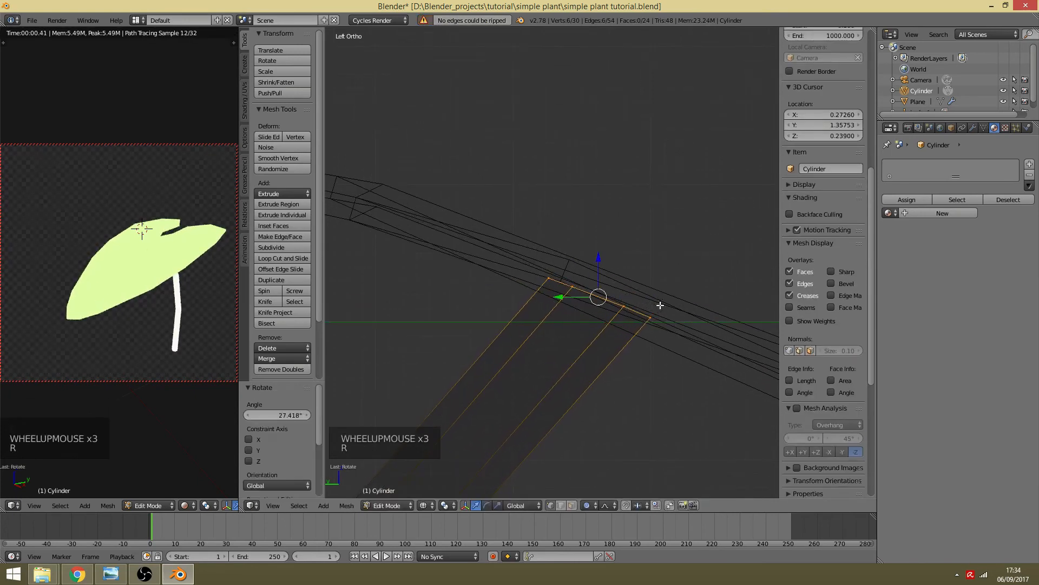
Step: Return to Object Mode and reframe the locked camera for a wider view of the plant in the render preview
{"action": "scroll", "coordinate": [650, 309], "scroll_direction": "down", "scroll_amount": 5}
{"action": "key", "text": "Tab"}
{"action": "scroll", "coordinate": [567, 363], "scroll_direction": "down", "scroll_amount": 14}
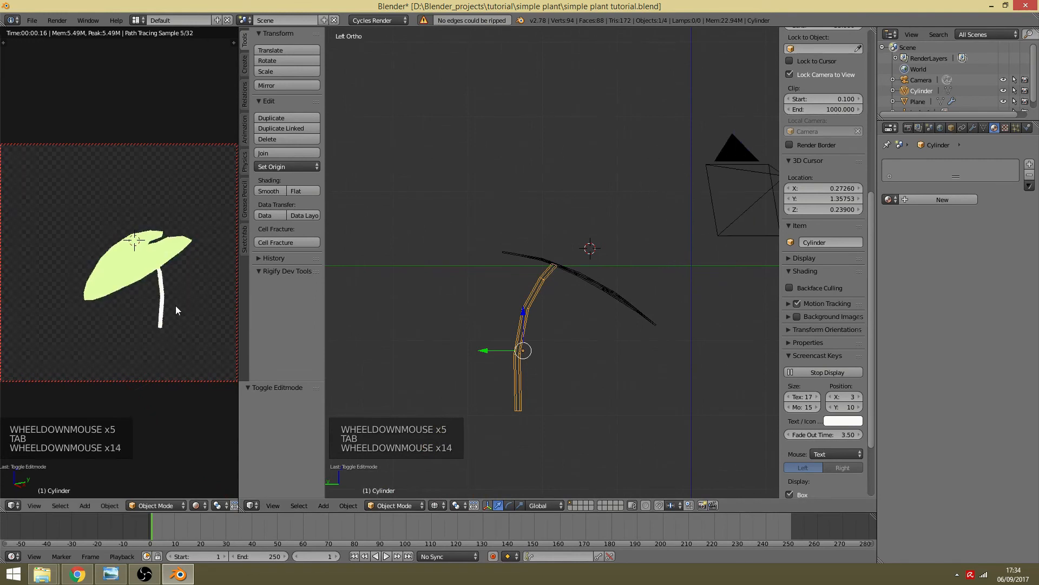
{"action": "middle_click_drag", "start_coordinate": [176, 307], "coordinate": [184, 327]}
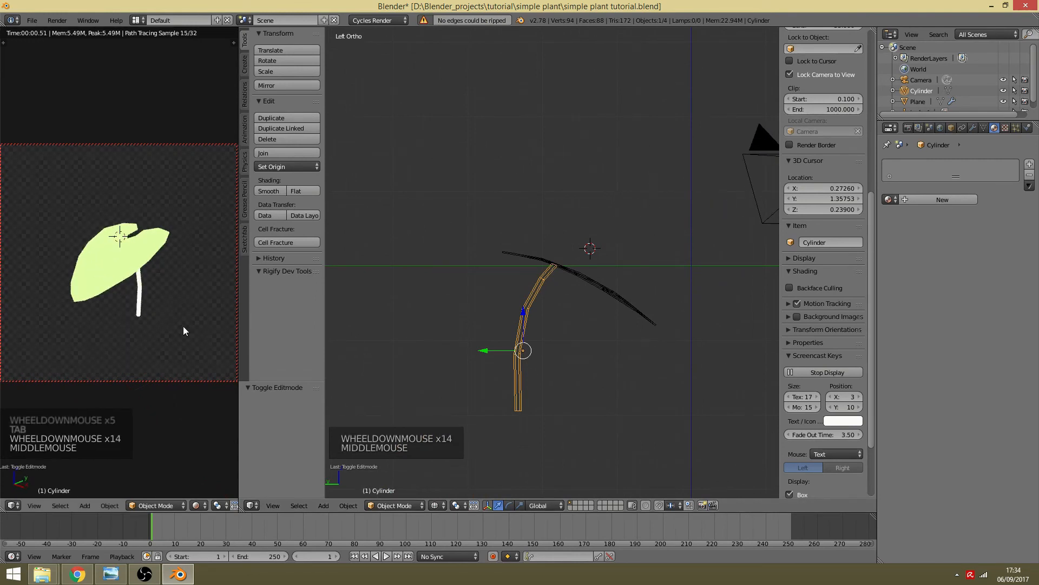
Step: Move the stem's two lowest vertex rings about -0.35 along Z with proportional size 0.29
{"action": "key", "text": "Tab"}
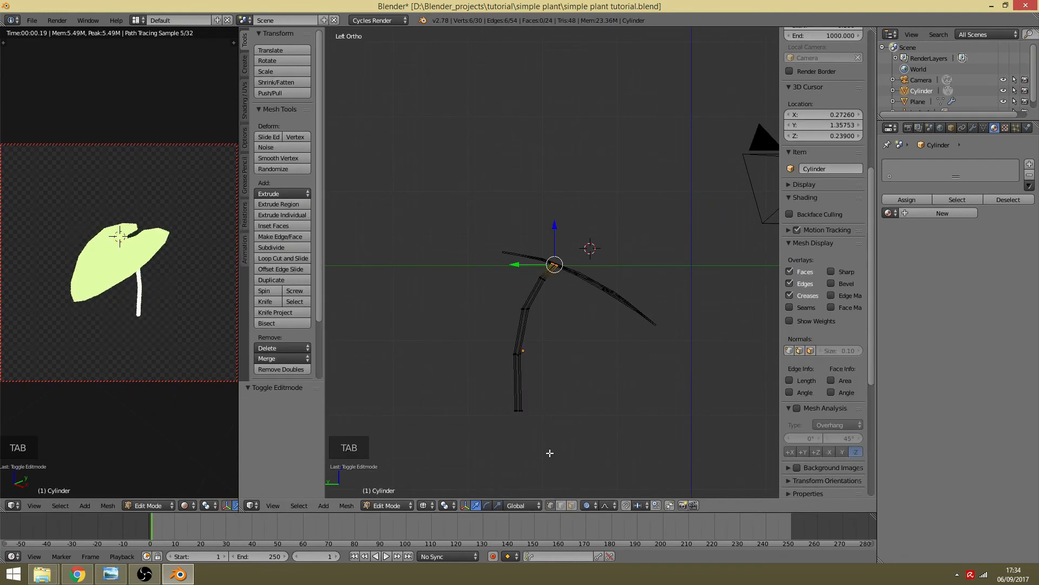
{"action": "middle_click_drag", "start_coordinate": [550, 452], "coordinate": [582, 302], "text": "shift"}
{"action": "key", "text": "a"}
{"action": "key", "text": "b"}
{"action": "left_click_drag", "start_coordinate": [568, 245], "coordinate": [485, 353]}
{"action": "key", "text": "g"}
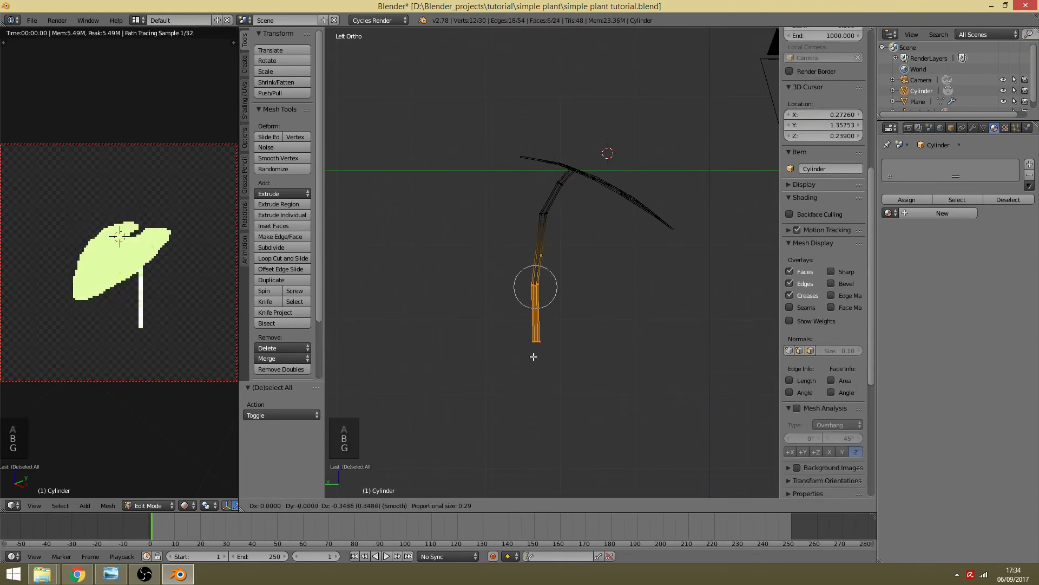
{"action": "left_click", "coordinate": [534, 355]}
Step: Raise the stem's second-lowest vertex ring and shift it slightly sideways with proportional size 0.29, then return to Object Mode
{"action": "key", "text": "a"}
{"action": "key", "text": "b"}
{"action": "left_click_drag", "start_coordinate": [552, 274], "coordinate": [530, 289]}
{"action": "key", "text": "g"}
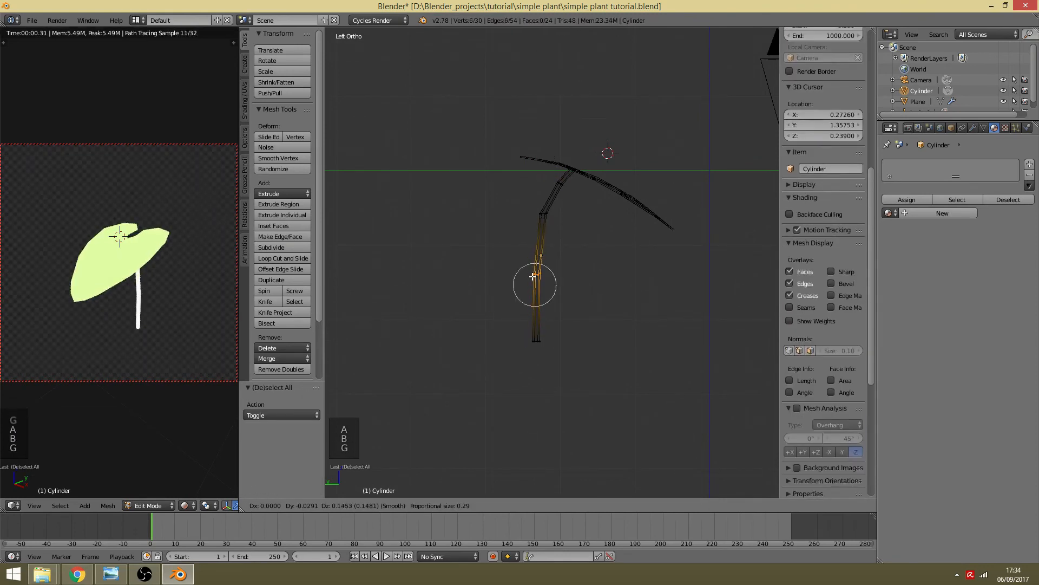
{"action": "left_click", "coordinate": [529, 272]}
{"action": "key", "text": "Tab"}
{"action": "scroll", "coordinate": [641, 258], "scroll_direction": "down", "scroll_amount": 2}
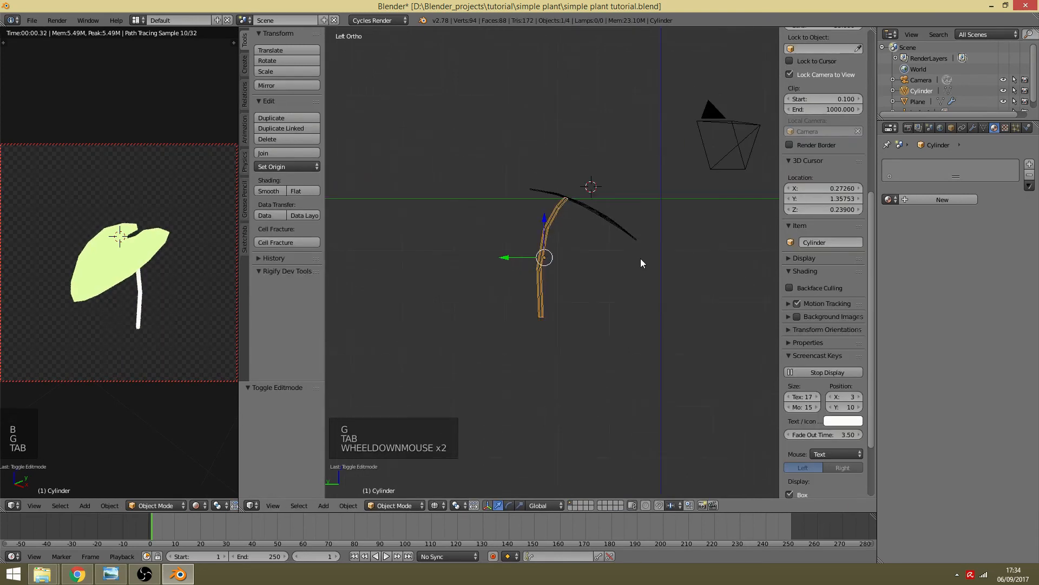
Step: Reset the 3D cursor to the scene origin
{"action": "middle_click_drag", "start_coordinate": [641, 258], "coordinate": [644, 296]}
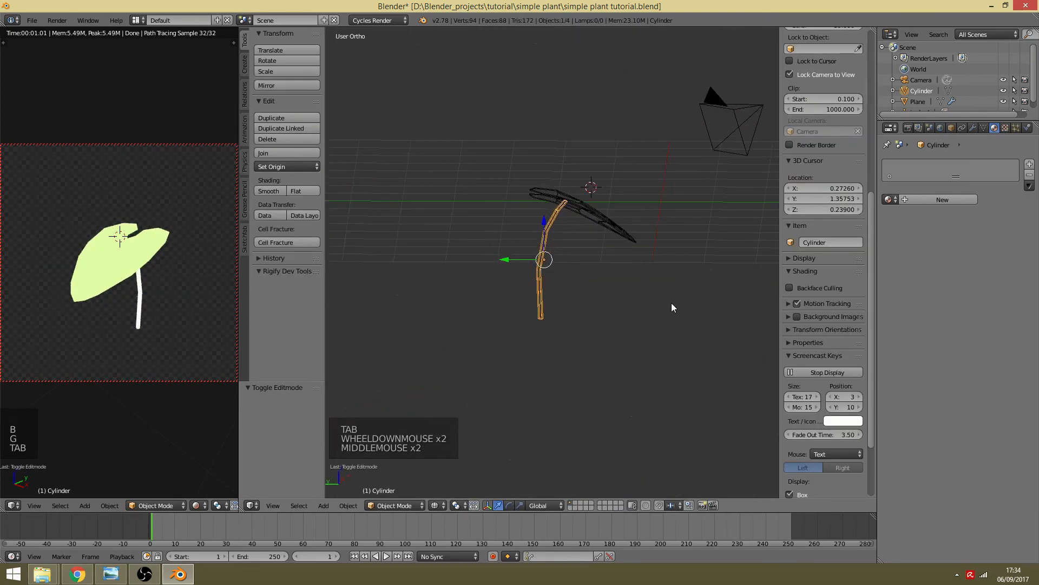
{"action": "middle_click_drag", "start_coordinate": [615, 361], "coordinate": [582, 391], "text": "shift"}
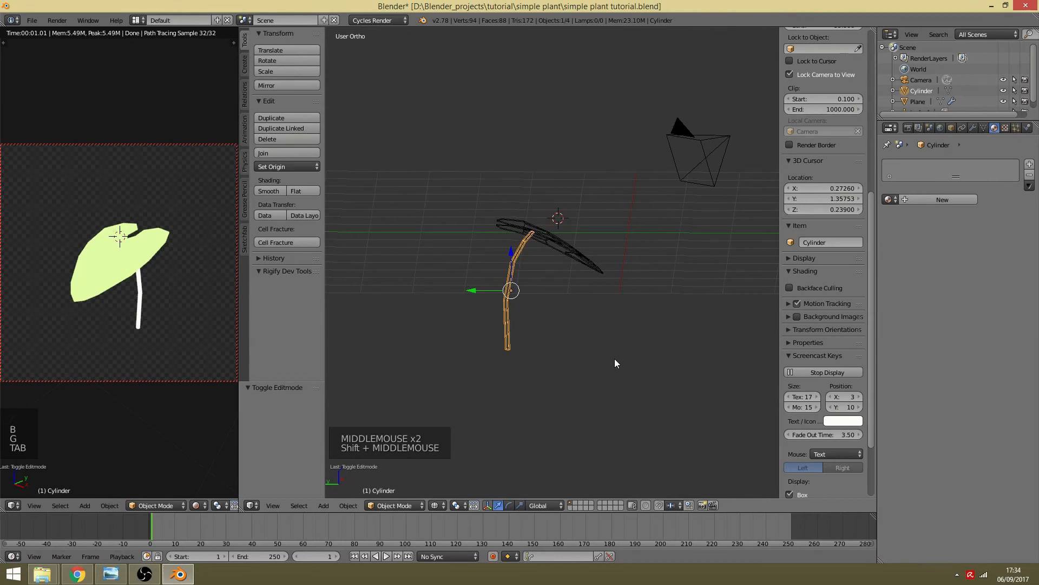
{"action": "key", "text": "shift+c"}
{"action": "middle_click_drag", "start_coordinate": [614, 358], "coordinate": [547, 370], "text": "shift"}
{"action": "middle_click_drag", "start_coordinate": [547, 370], "coordinate": [592, 342], "text": "shift"}
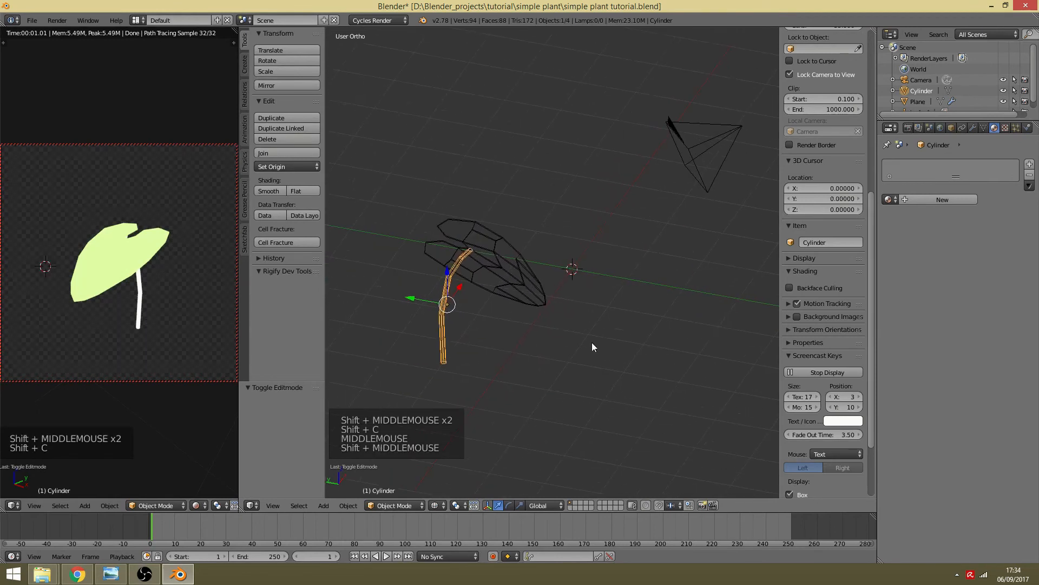
Step: Add a cylinder mesh at the origin with 8 vertices
{"action": "key", "text": "shift+a"}
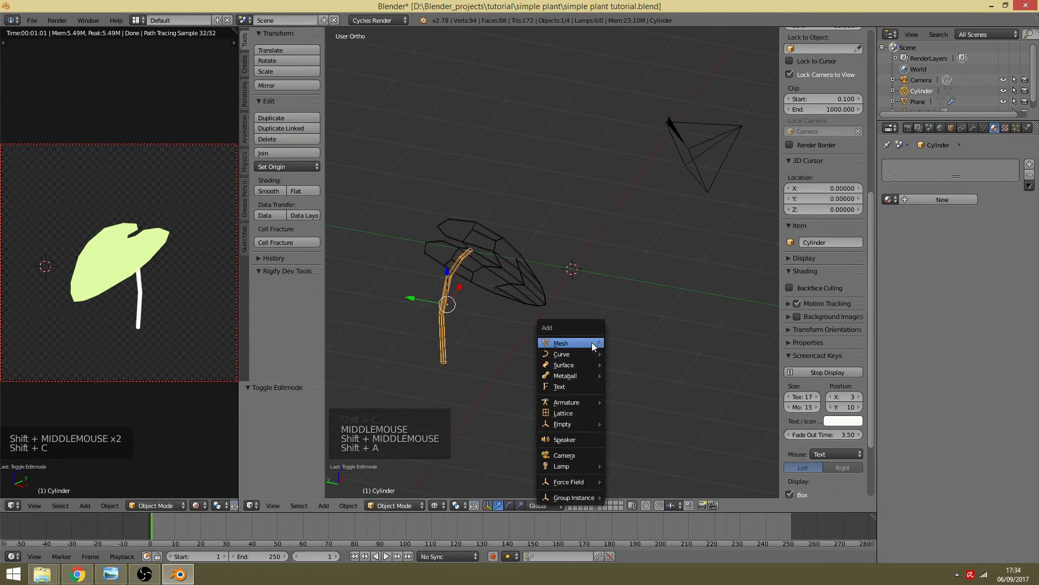
{"action": "mouse_move", "coordinate": [592, 343]}
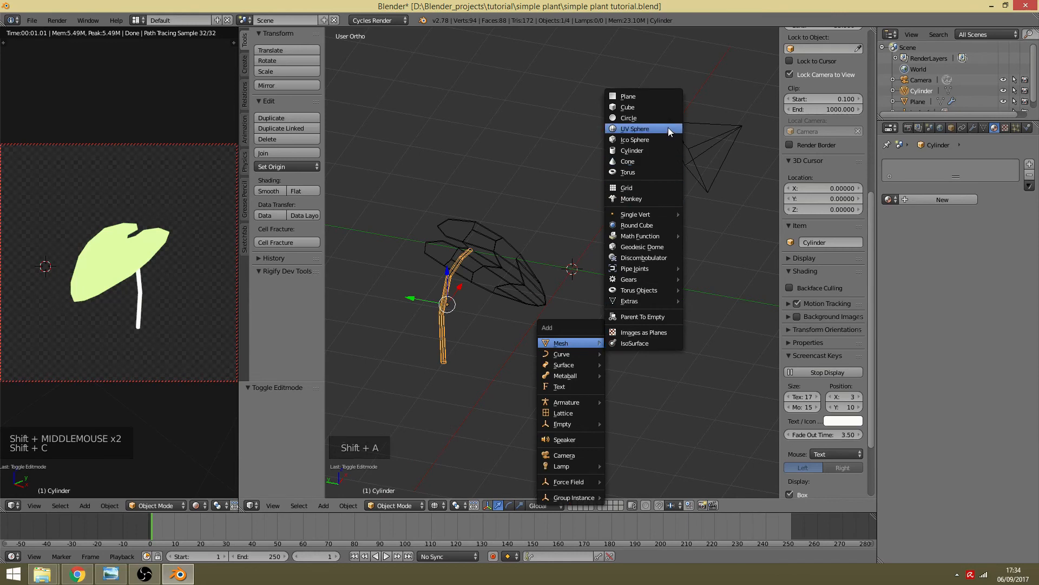
{"action": "left_click", "coordinate": [649, 152]}
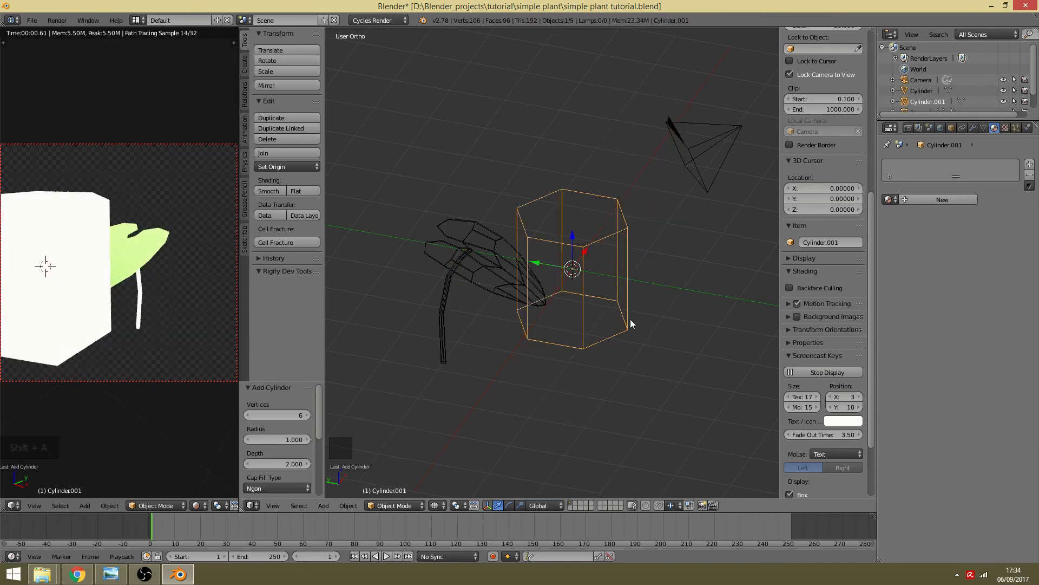
{"action": "left_click", "coordinate": [307, 415]}
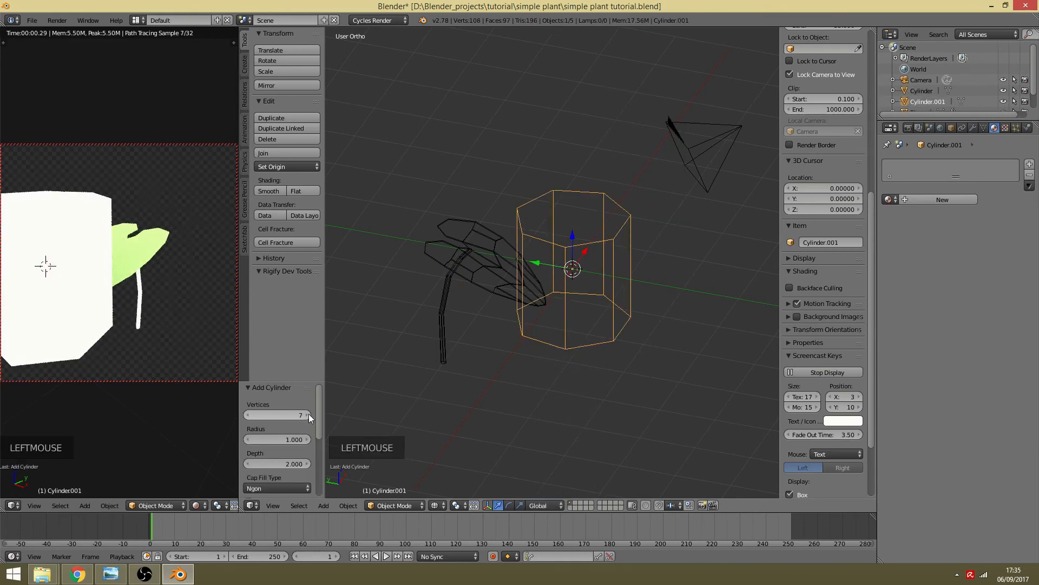
{"action": "left_click", "coordinate": [307, 414]}
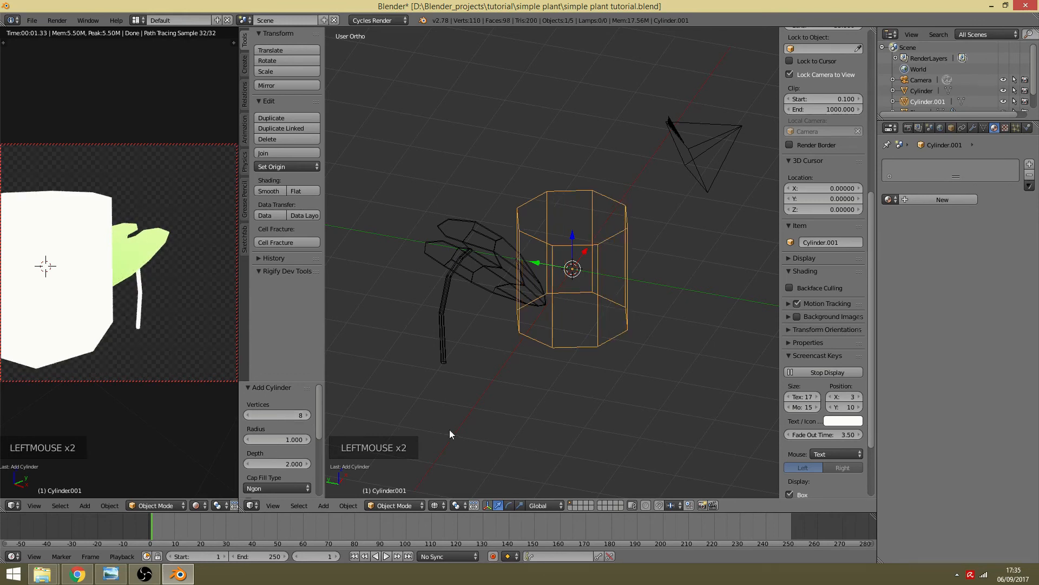
Step: Delete the top and bottom cap faces of the eight-sided cylinder
{"action": "key", "text": "Tab"}
{"action": "scroll", "coordinate": [596, 292], "scroll_direction": "up", "scroll_amount": 1}
{"action": "key", "text": "a"}
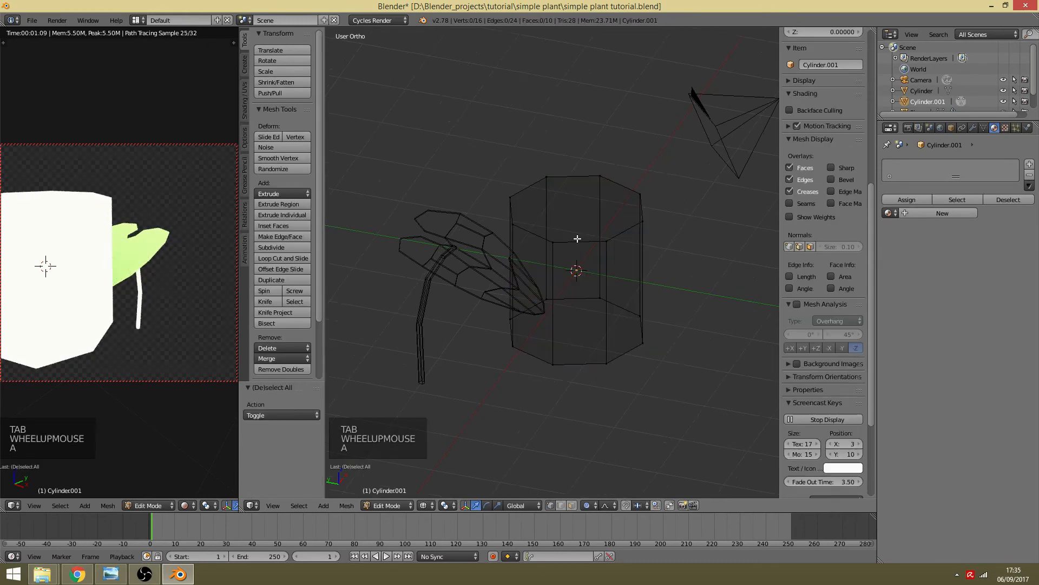
{"action": "right_click", "coordinate": [585, 244], "text": "alt+shift"}
{"action": "key", "text": "Delete"}
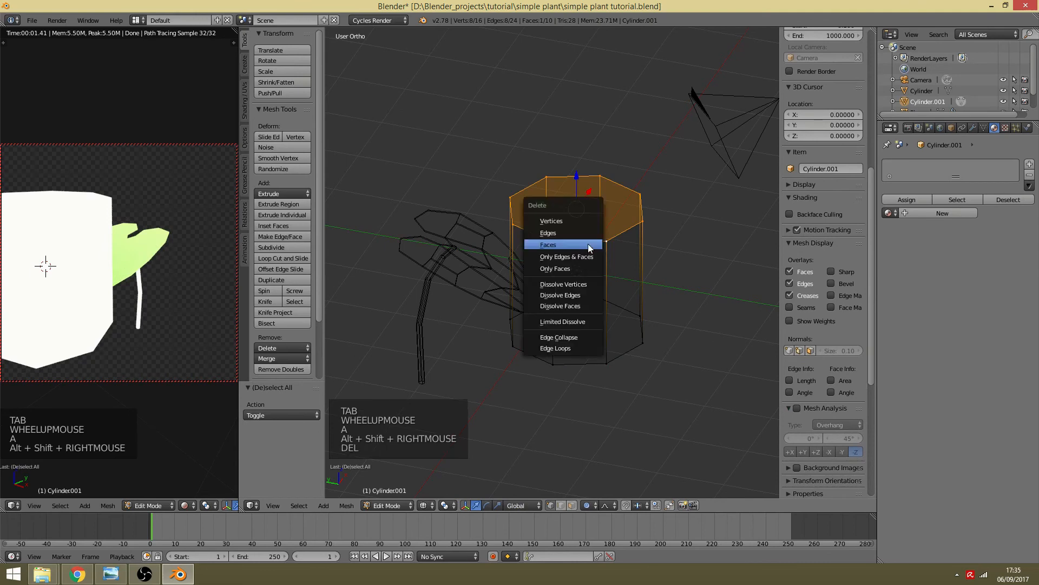
{"action": "left_click", "coordinate": [587, 247]}
{"action": "right_click", "coordinate": [587, 359], "text": "alt+shift"}
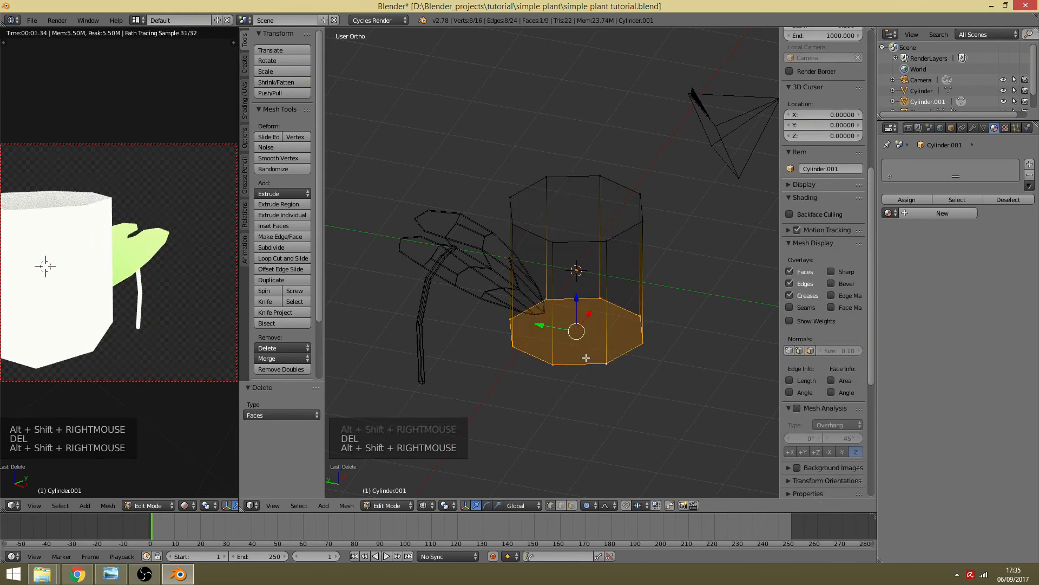
{"action": "key", "text": "Delete"}
{"action": "left_click", "coordinate": [587, 359]}
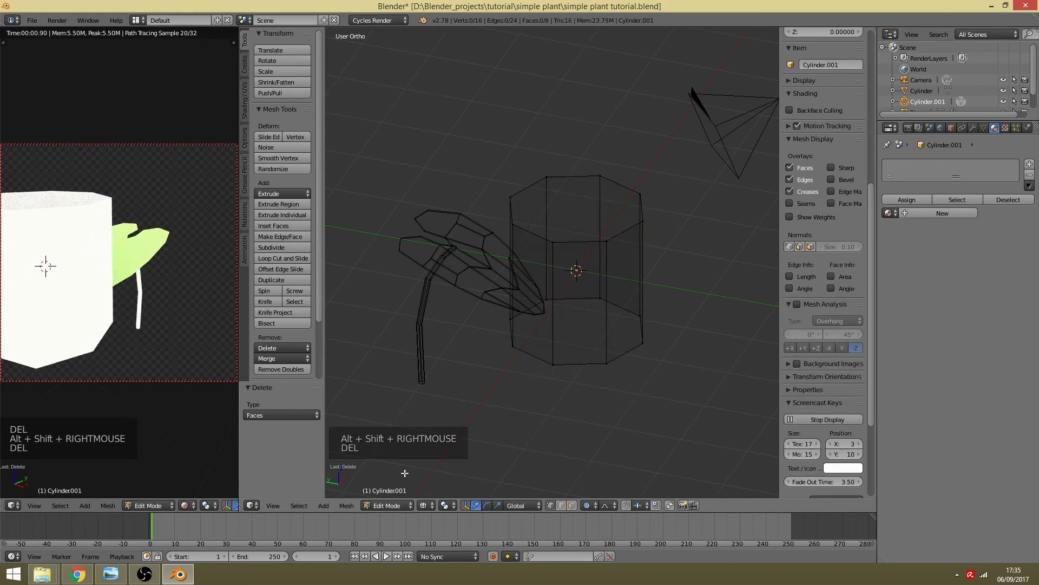
Step: Move the open cylinder 2.314 along Y and -2.483 along Z to the stem's base, and scale it to 0.47
{"action": "left_click", "coordinate": [273, 505]}
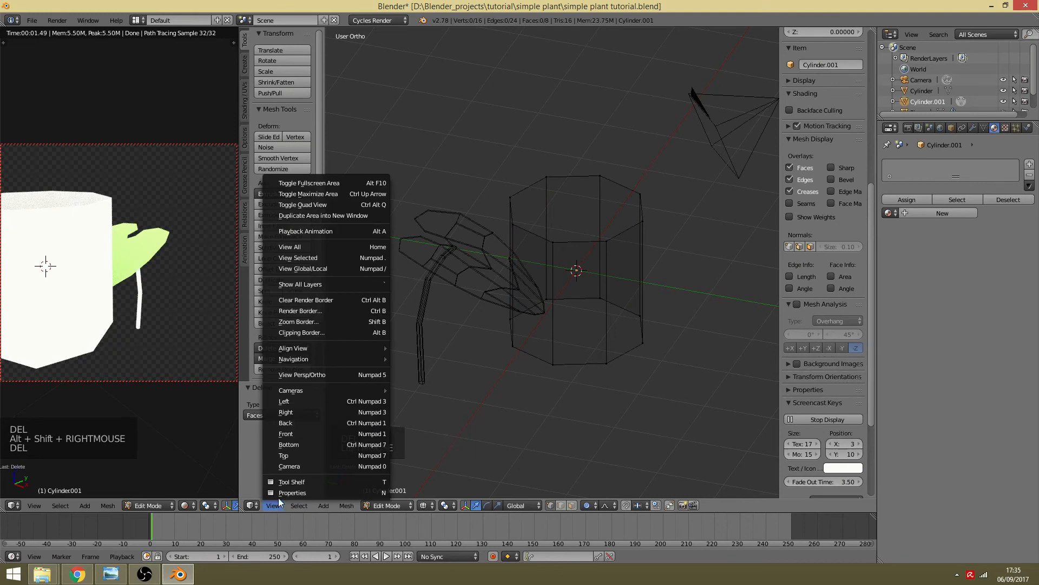
{"action": "left_click", "coordinate": [293, 402]}
{"action": "key", "text": "Tab"}
{"action": "middle_click_drag", "start_coordinate": [644, 265], "coordinate": [726, 217], "text": "shift"}
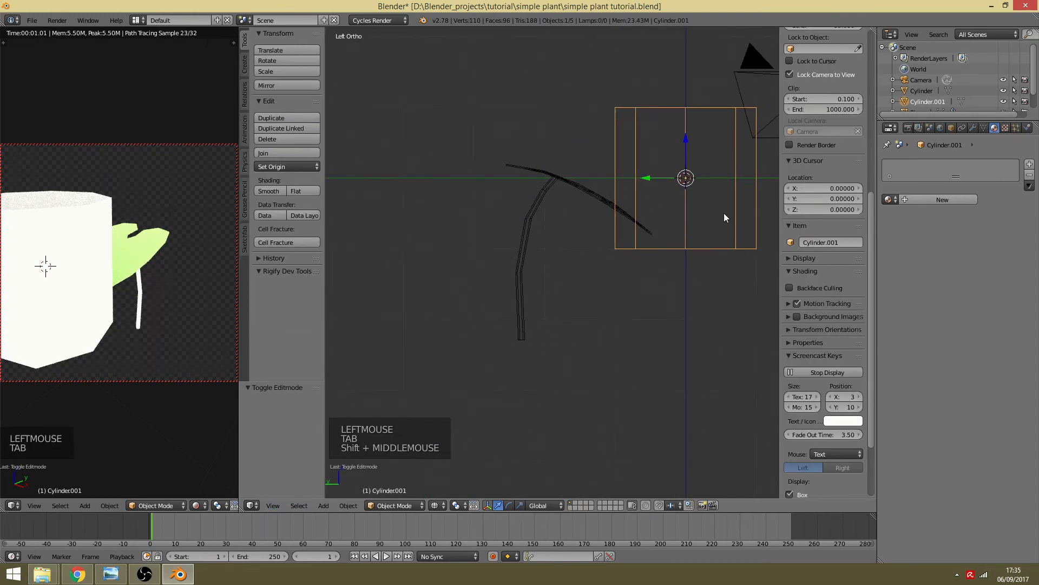
{"action": "key", "text": "g"}
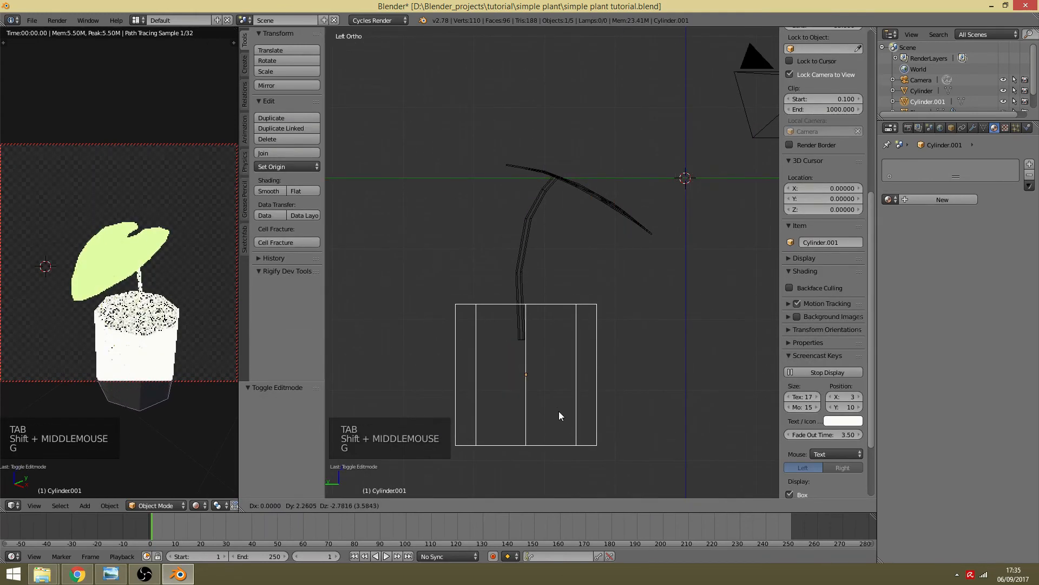
{"action": "left_click", "coordinate": [555, 391]}
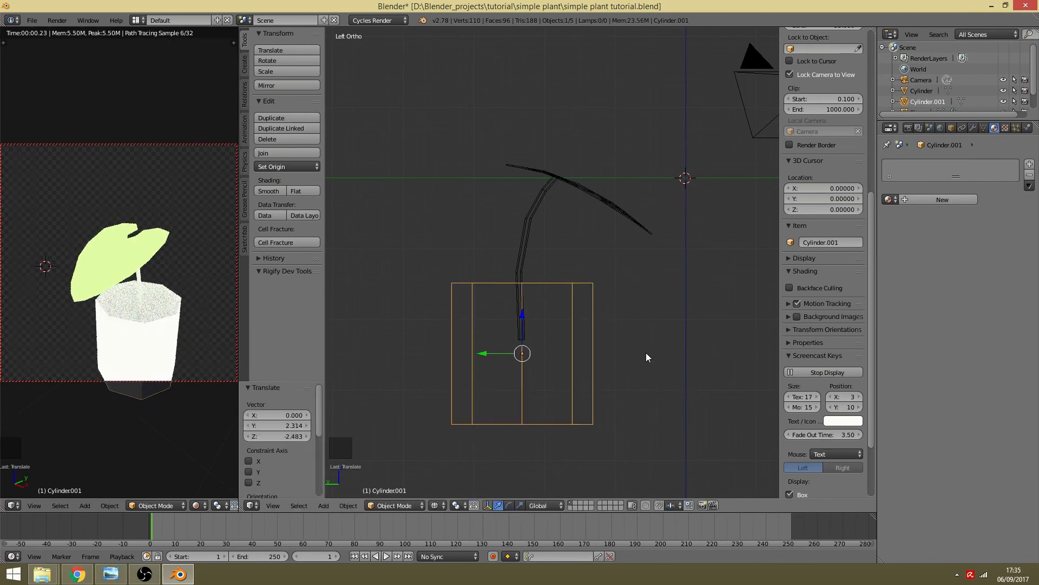
{"action": "key", "text": "s"}
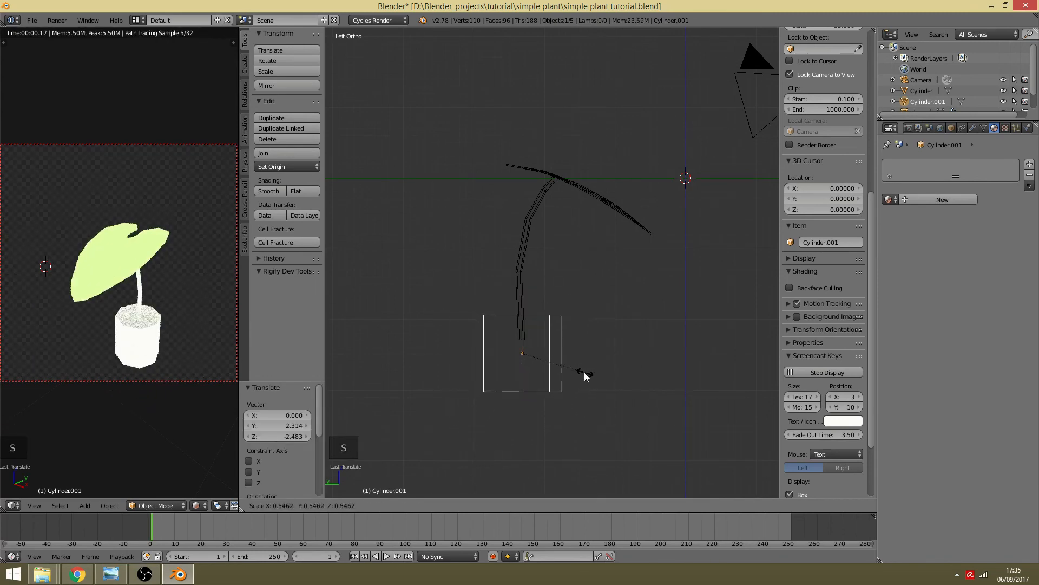
{"action": "left_click", "coordinate": [575, 378]}
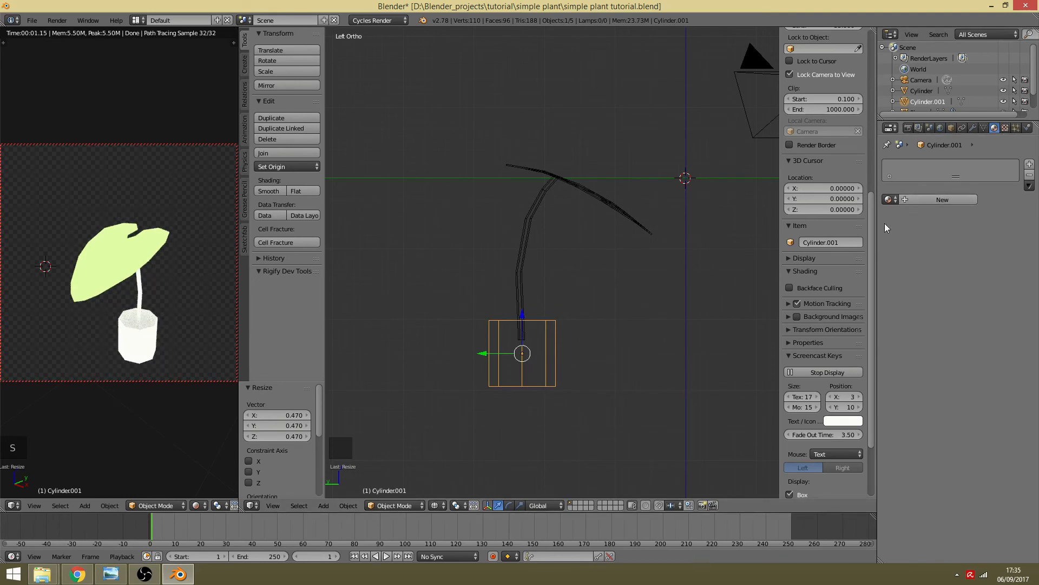
Step: Assign a new red diffuse material named pot to the open cylinder, and raise the cylinder about 0.07 along Z
{"action": "left_click", "coordinate": [934, 201]}
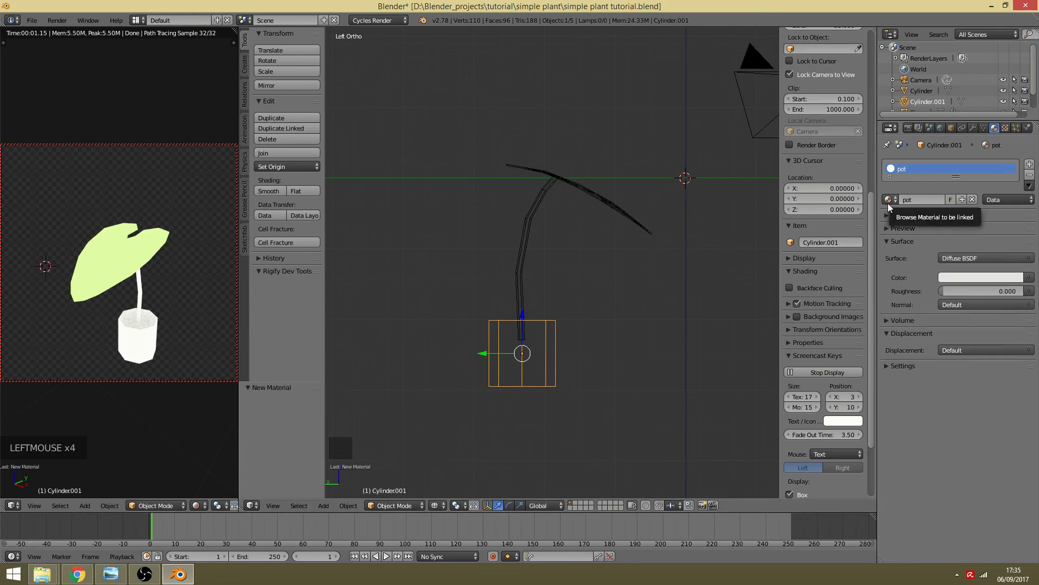
{"action": "left_click", "coordinate": [981, 278]}
{"action": "left_click", "coordinate": [969, 192]}
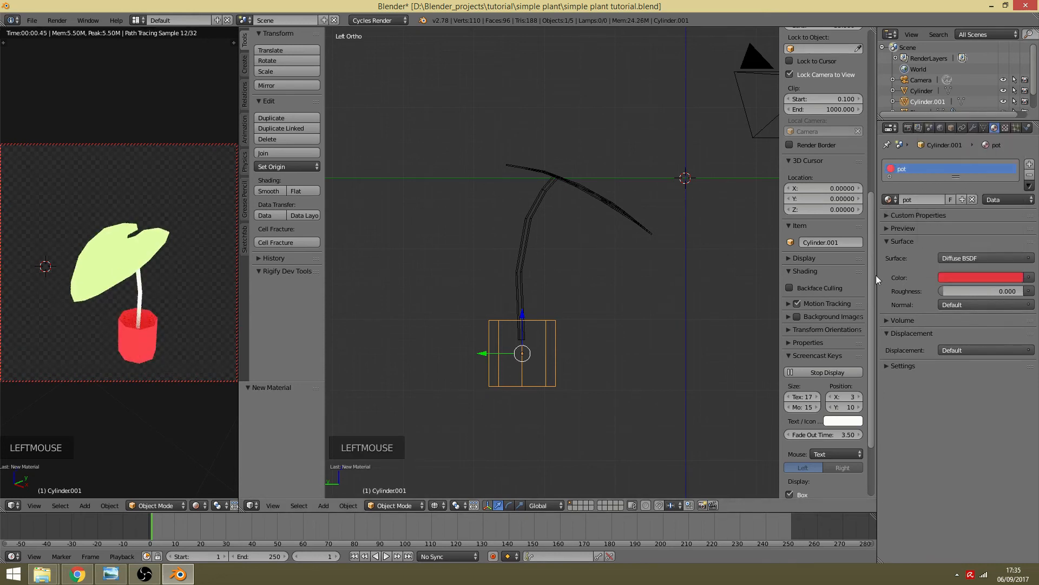
{"action": "scroll", "coordinate": [487, 402], "scroll_direction": "up", "scroll_amount": 1}
{"action": "left_click", "coordinate": [517, 335]}
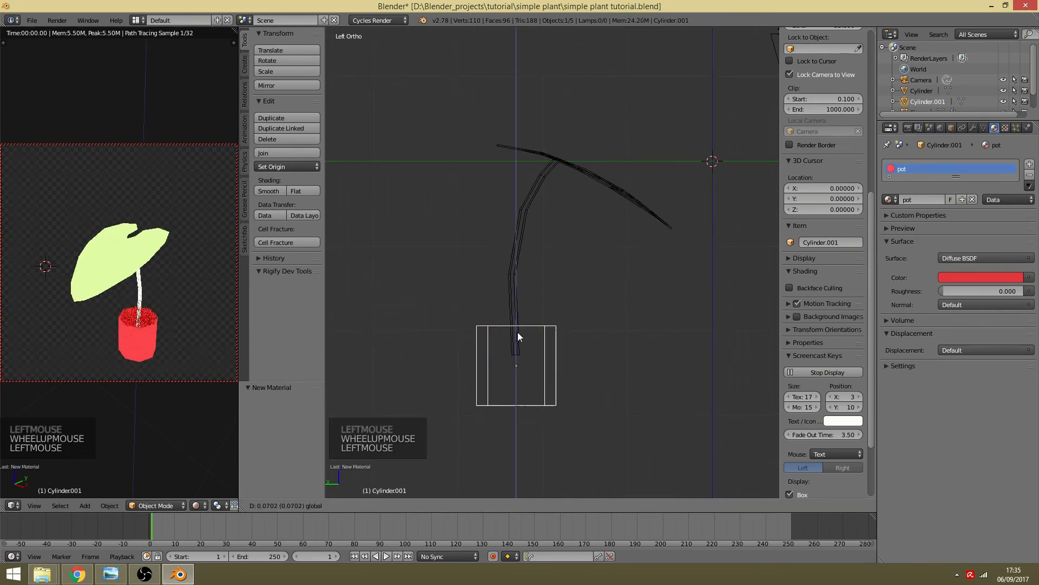
Step: Taper the pot by scaling its bottom edge loop to 0.819 in Edit Mode
{"action": "key", "text": "Tab"}
{"action": "scroll", "coordinate": [570, 423], "scroll_direction": "up", "scroll_amount": 2}
{"action": "middle_click_drag", "start_coordinate": [570, 423], "coordinate": [536, 394], "text": "shift"}
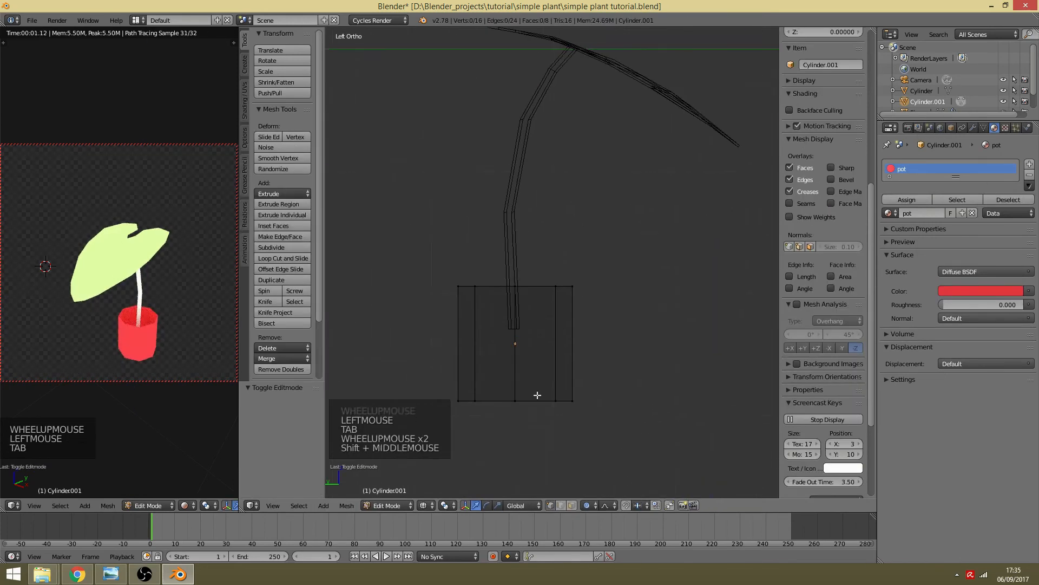
{"action": "key", "text": "a"}
{"action": "key", "text": "a"}
{"action": "right_click", "coordinate": [531, 399], "text": "alt+shift"}
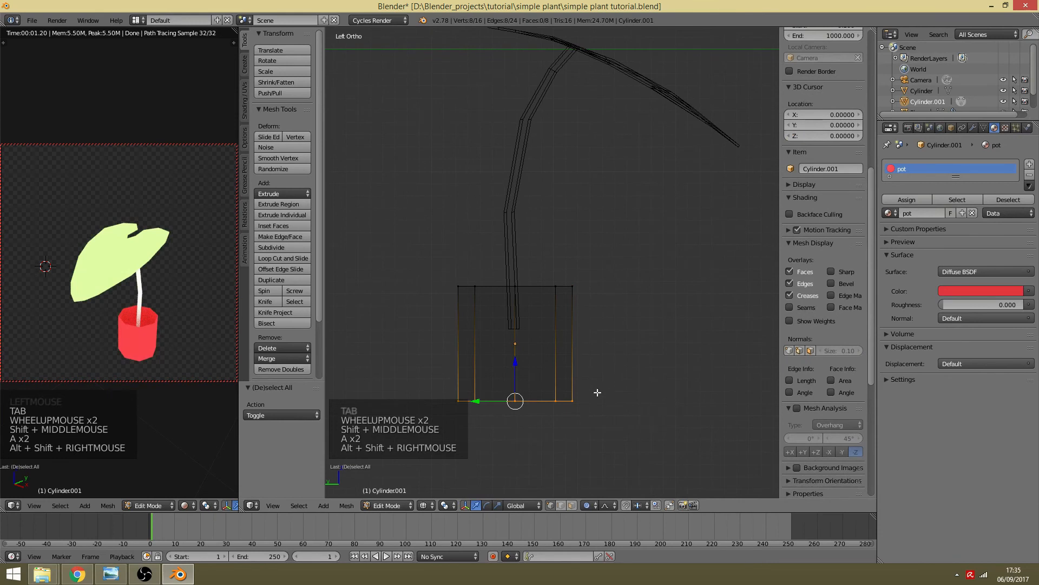
{"action": "key", "text": "s"}
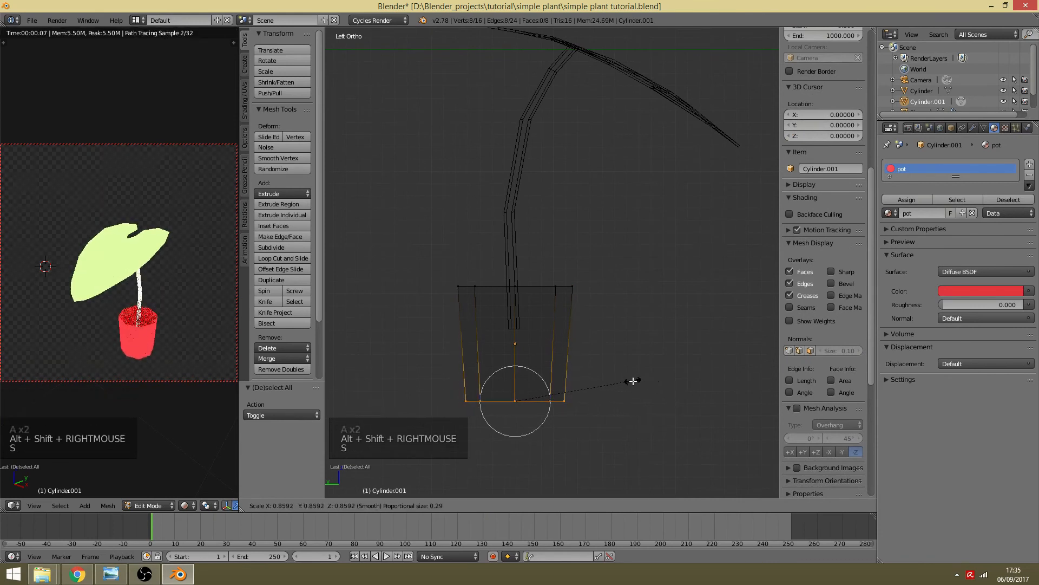
{"action": "left_click", "coordinate": [627, 383]}
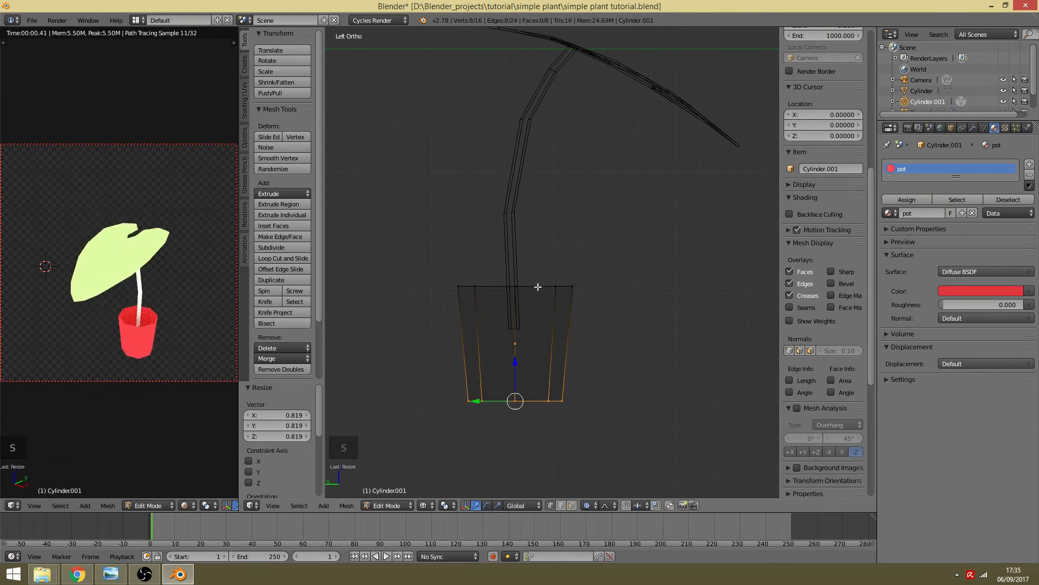
Step: In solid shading, extrude the pot's bottom edge loop inward and scale it to 0.226
{"action": "mouse_move", "coordinate": [535, 284]}
{"action": "middle_mouse_down"}
{"action": "mouse_move", "coordinate": [492, 355]}
{"action": "mouse_move", "coordinate": [520, 357]}
{"action": "mouse_move", "coordinate": [568, 323]}
{"action": "middle_mouse_up"}
{"action": "key", "text": "Tab"}
{"action": "key", "text": "Tab"}
{"action": "key", "text": "a"}
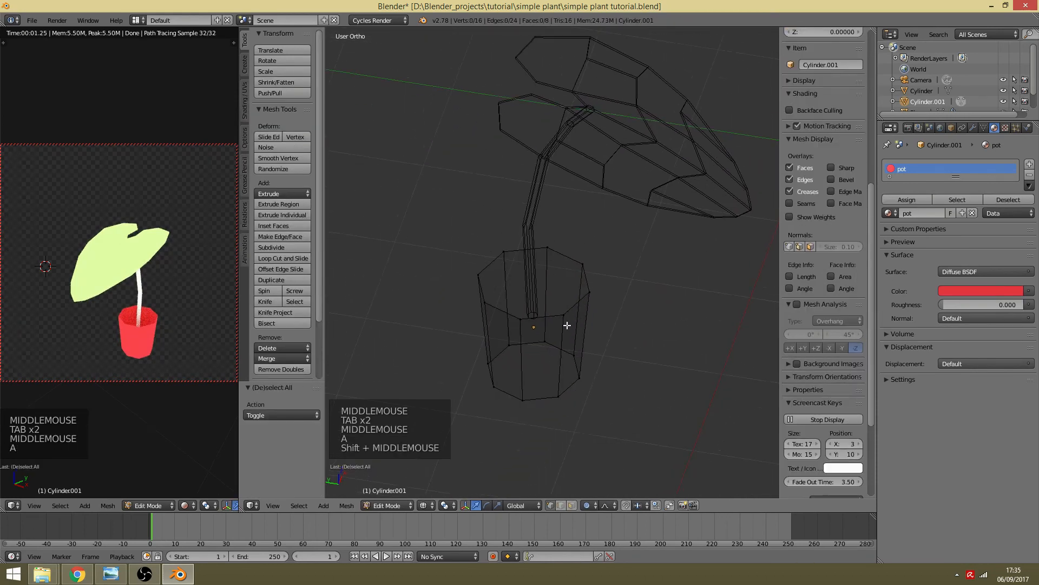
{"action": "key", "text": "z"}
{"action": "scroll", "coordinate": [563, 337], "scroll_direction": "up", "scroll_amount": 2}
{"action": "middle_click_drag", "start_coordinate": [526, 393], "coordinate": [642, 268]}
{"action": "right_click", "coordinate": [613, 252], "text": "alt+shift"}
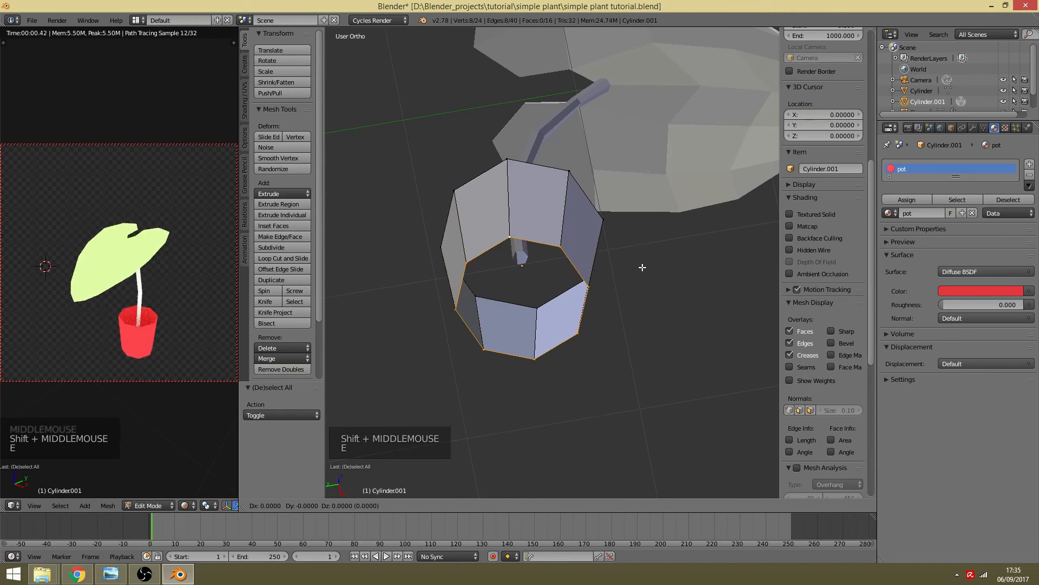
{"action": "key", "text": "e"}
{"action": "key", "text": "s"}
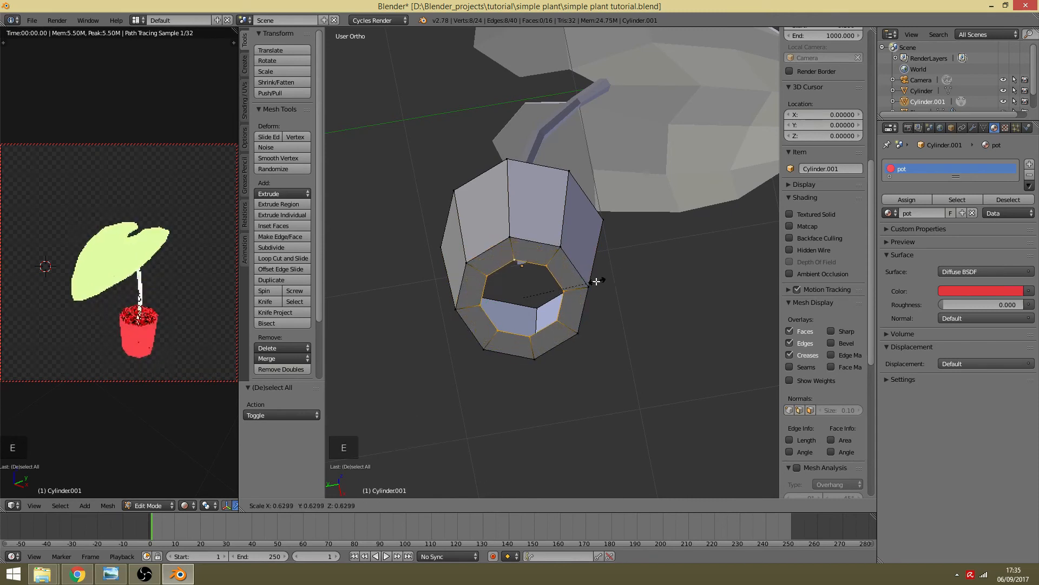
{"action": "left_click", "coordinate": [542, 295]}
Step: Close the pot's underside by merging the small inner bottom loop at its center
{"action": "scroll", "coordinate": [574, 321], "scroll_direction": "up", "scroll_amount": 3}
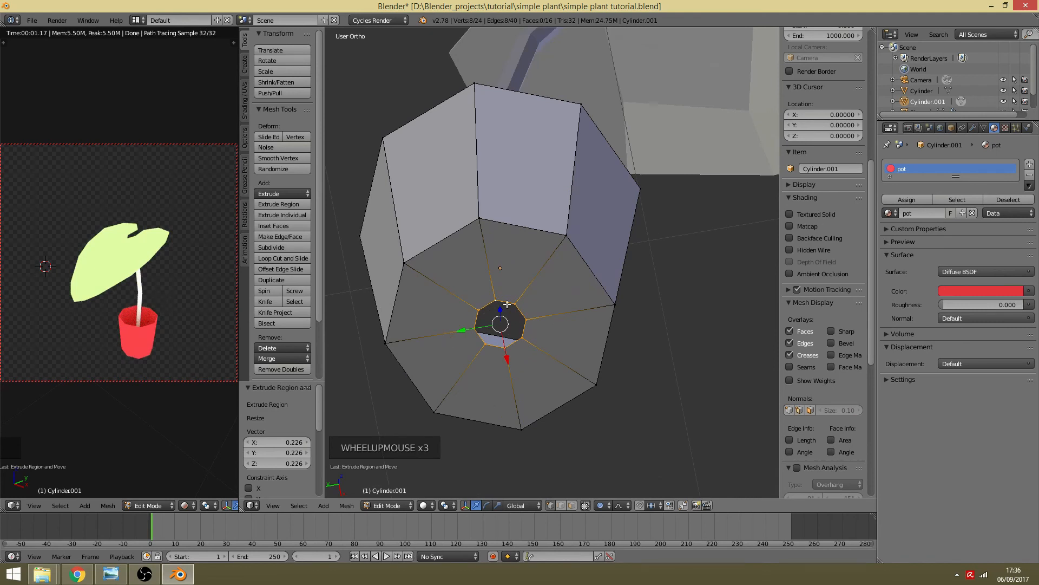
{"action": "key", "text": "w"}
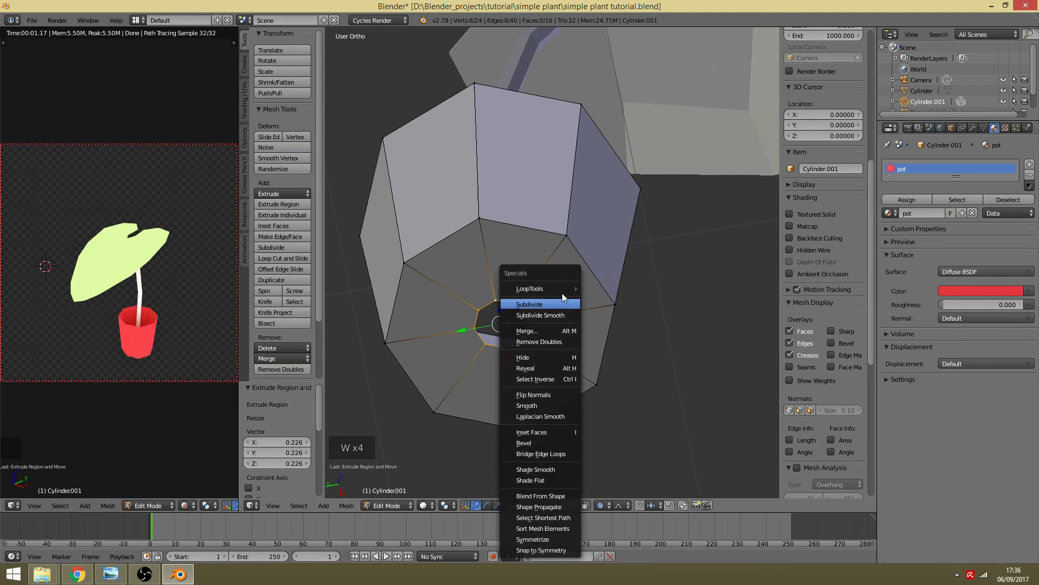
{"action": "left_click", "coordinate": [533, 331]}
{"action": "left_click", "coordinate": [521, 353]}
{"action": "middle_click_drag", "start_coordinate": [536, 373], "coordinate": [510, 250]}
{"action": "scroll", "coordinate": [519, 199], "scroll_direction": "down", "scroll_amount": 4}
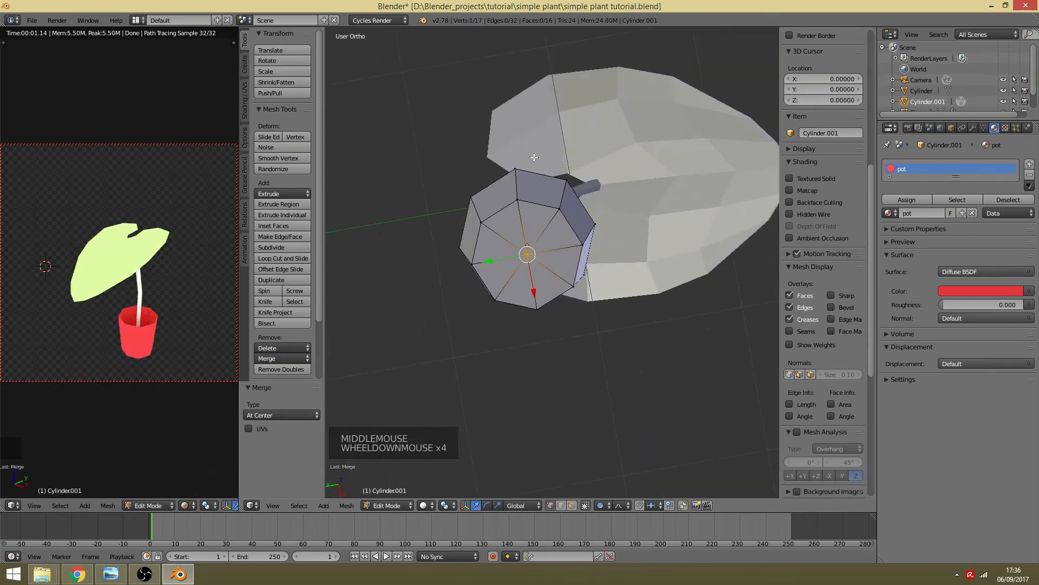
{"action": "middle_click_drag", "start_coordinate": [520, 206], "coordinate": [532, 306]}
Step: Extrude the pot's top edge loop inward, scaled to 0.863, to form the rim
{"action": "key", "text": "a"}
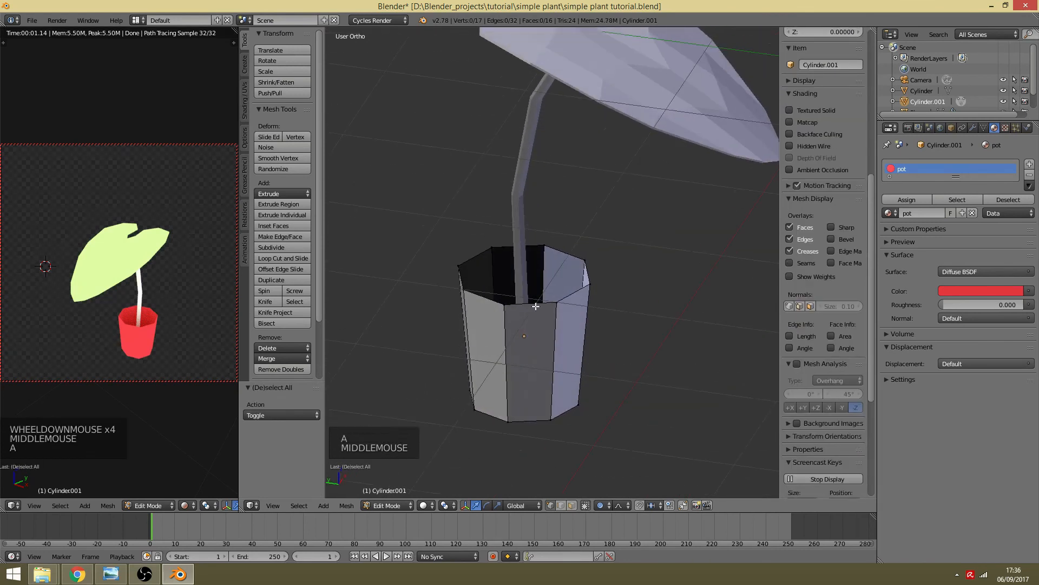
{"action": "right_click", "coordinate": [537, 301], "text": "alt+shift"}
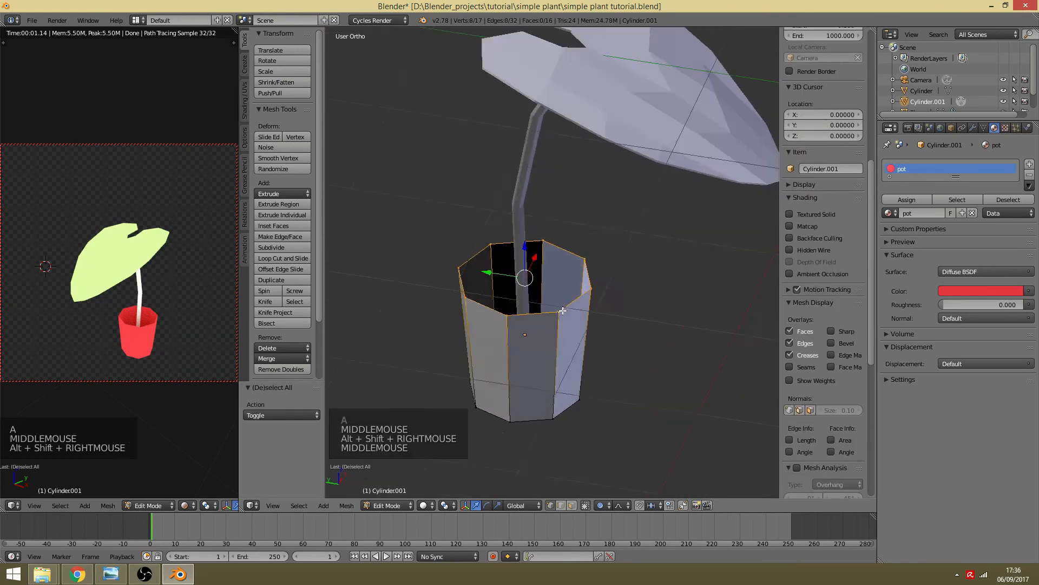
{"action": "middle_click_drag", "start_coordinate": [537, 301], "coordinate": [677, 310]}
{"action": "scroll", "coordinate": [679, 310], "scroll_direction": "up", "scroll_amount": 2}
{"action": "key", "text": "e"}
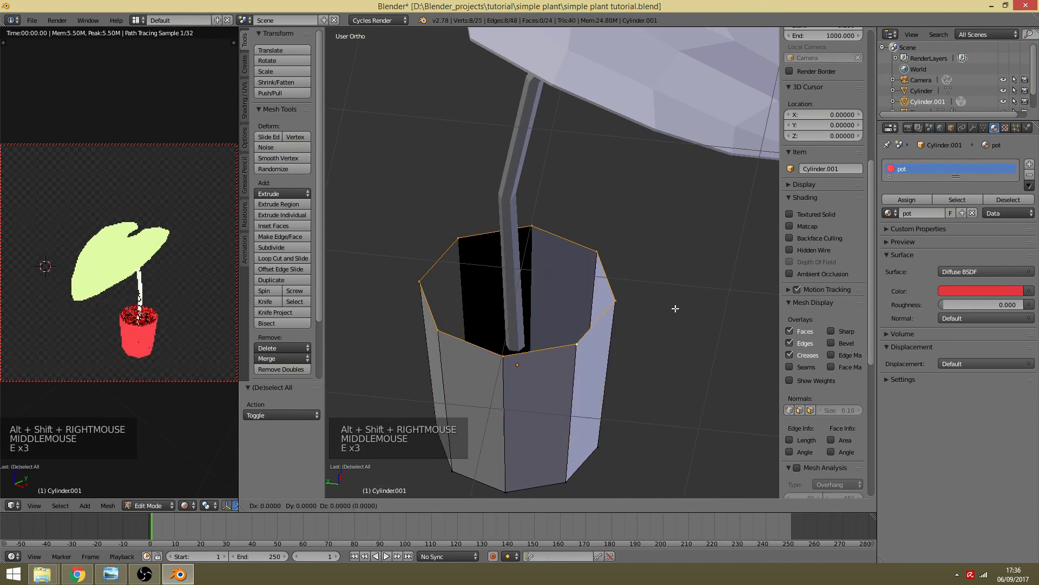
{"action": "key", "text": "s"}
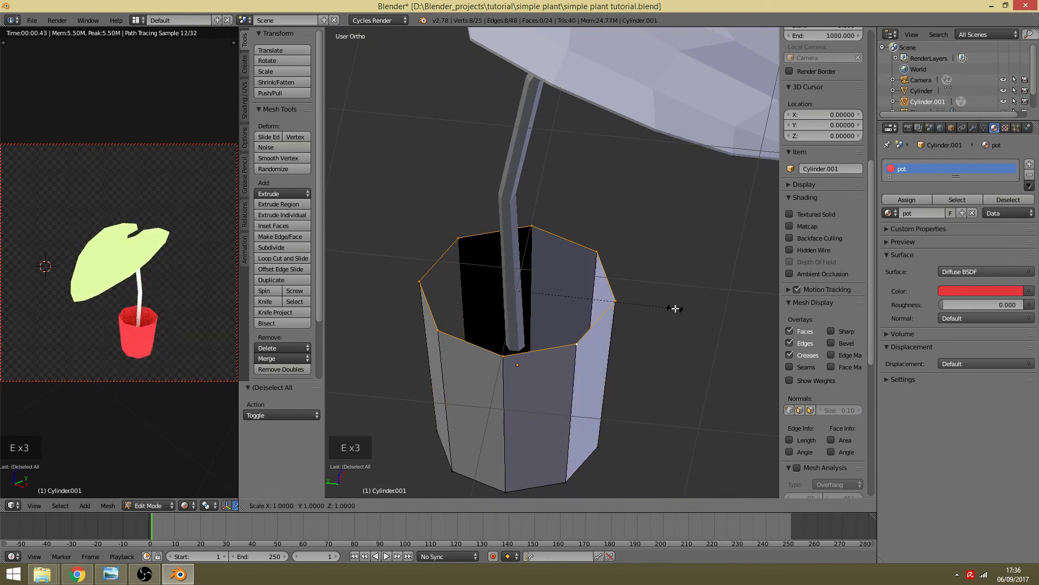
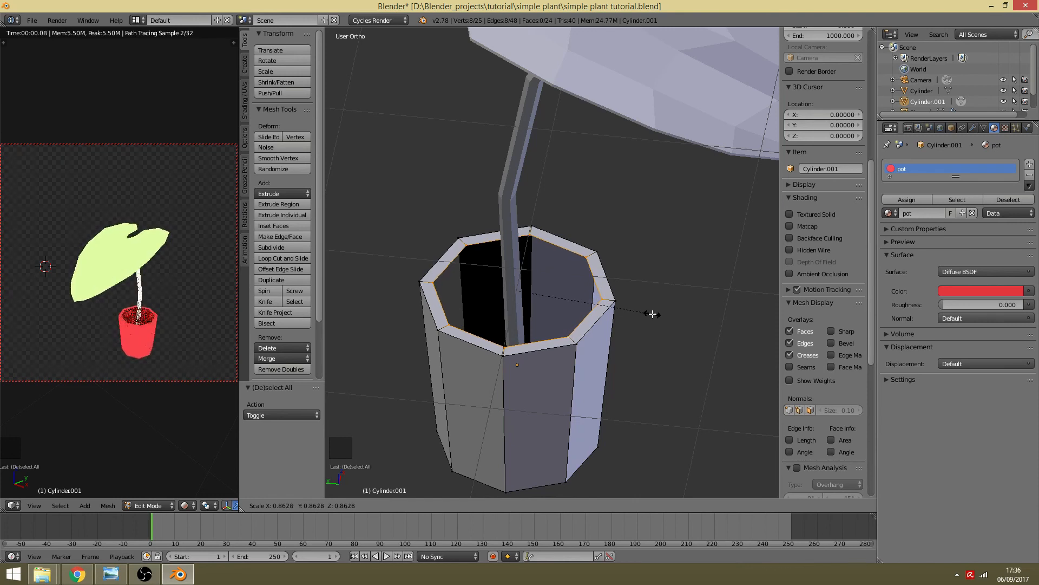
{"action": "left_click", "coordinate": [652, 315]}
Step: Extrude the inner rim loop and move it -0.245 along Z with proportional editing off to form the inner wall
{"action": "scroll", "coordinate": [652, 314], "scroll_direction": "up", "scroll_amount": 1}
{"action": "middle_click_drag", "start_coordinate": [652, 315], "coordinate": [471, 325]}
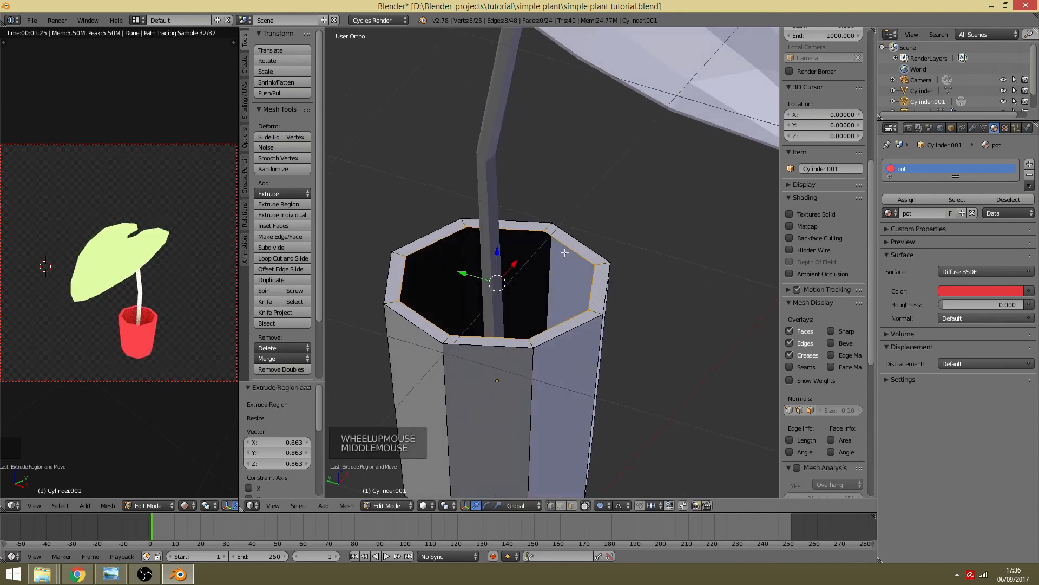
{"action": "key", "text": "e"}
{"action": "key", "text": "e"}
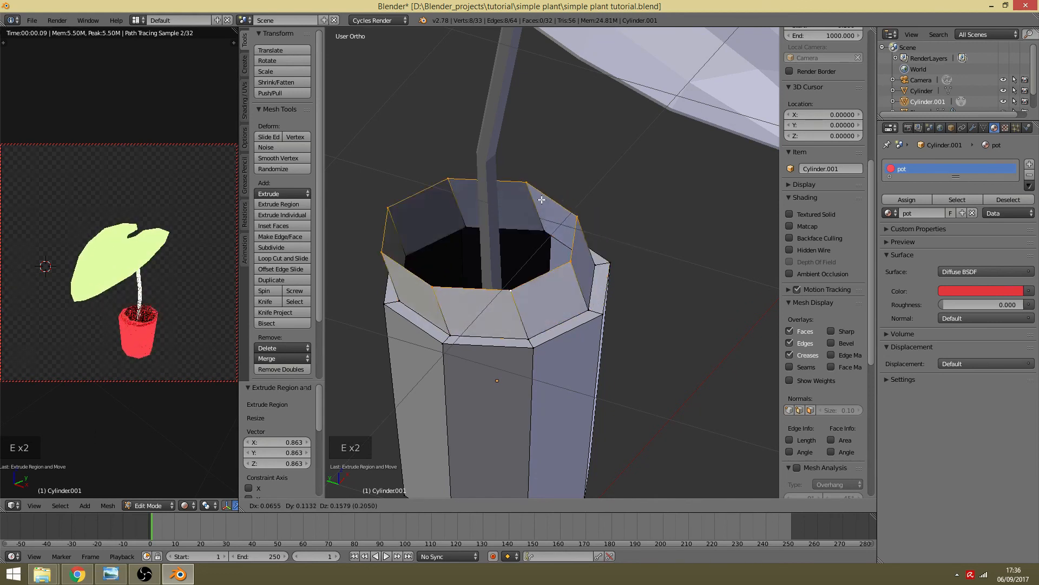
{"action": "right_click", "coordinate": [520, 233]}
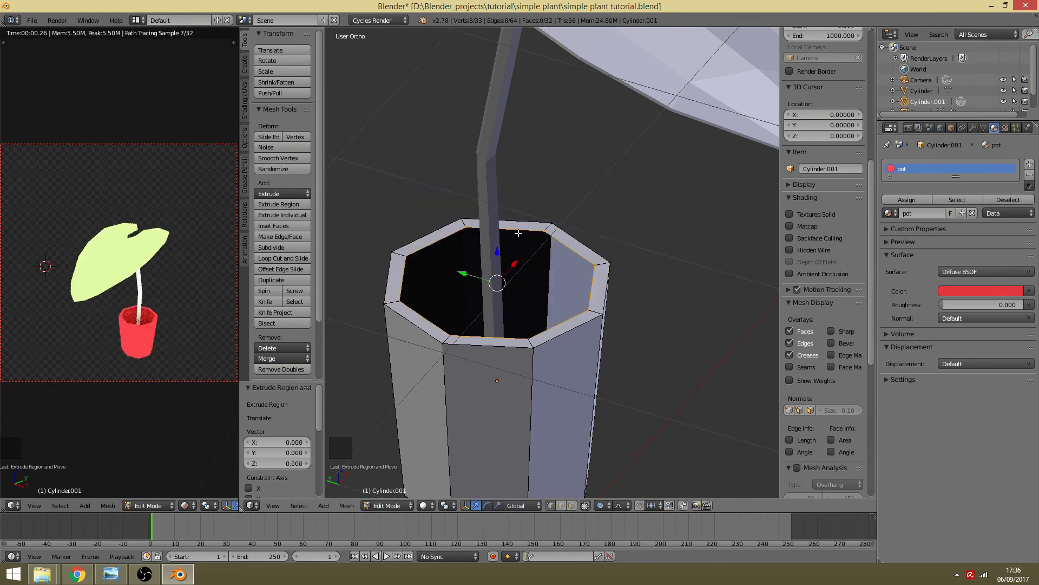
{"action": "left_click", "coordinate": [497, 255]}
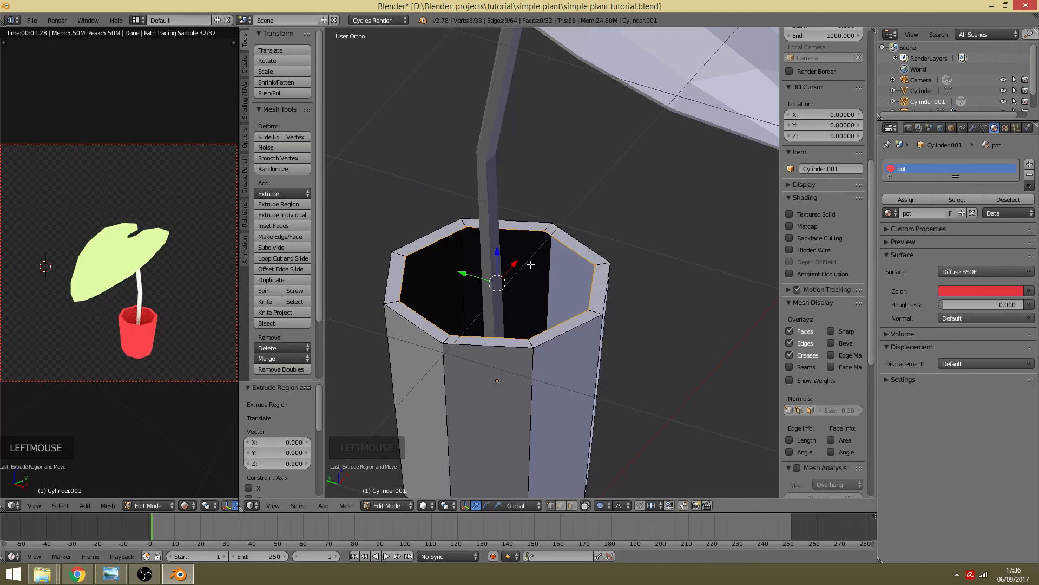
{"action": "key", "text": "o"}
{"action": "left_click_drag", "start_coordinate": [497, 252], "coordinate": [507, 301]}
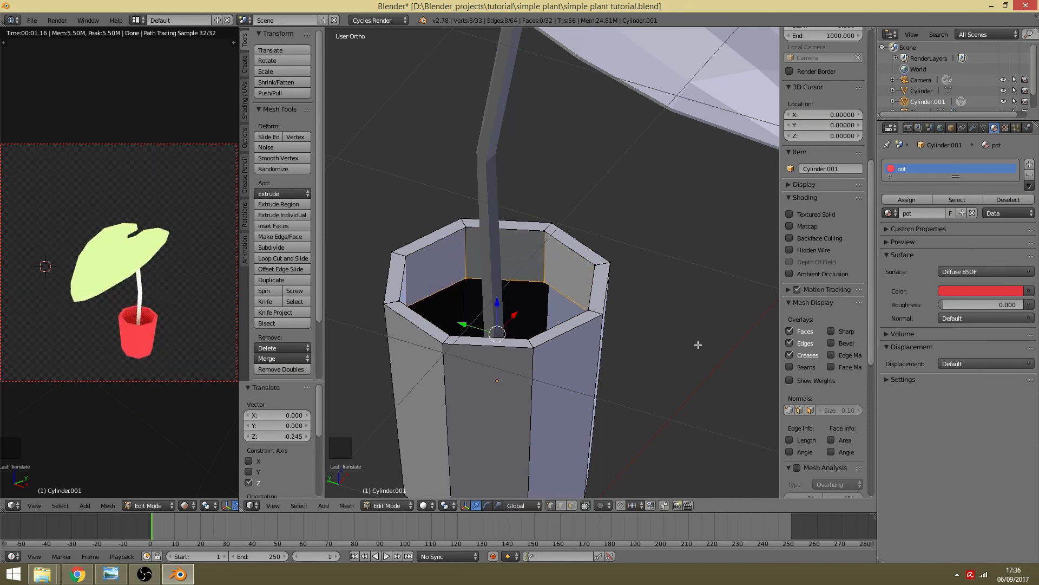
Step: Scale the inner wall's lower edge loop to 0.939 and raise it along Z by 0.032 and another 0.007
{"action": "key", "text": "s"}
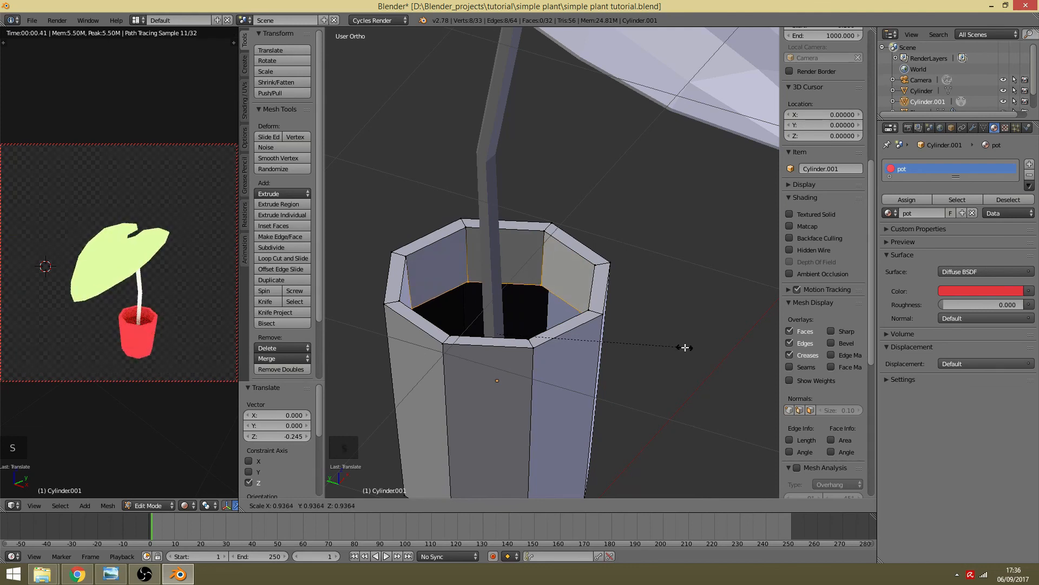
{"action": "left_click", "coordinate": [685, 347]}
{"action": "mouse_move", "coordinate": [506, 314]}
{"action": "middle_mouse_down"}
{"action": "mouse_move", "coordinate": [520, 304]}
{"action": "mouse_move", "coordinate": [504, 313]}
{"action": "middle_mouse_up"}
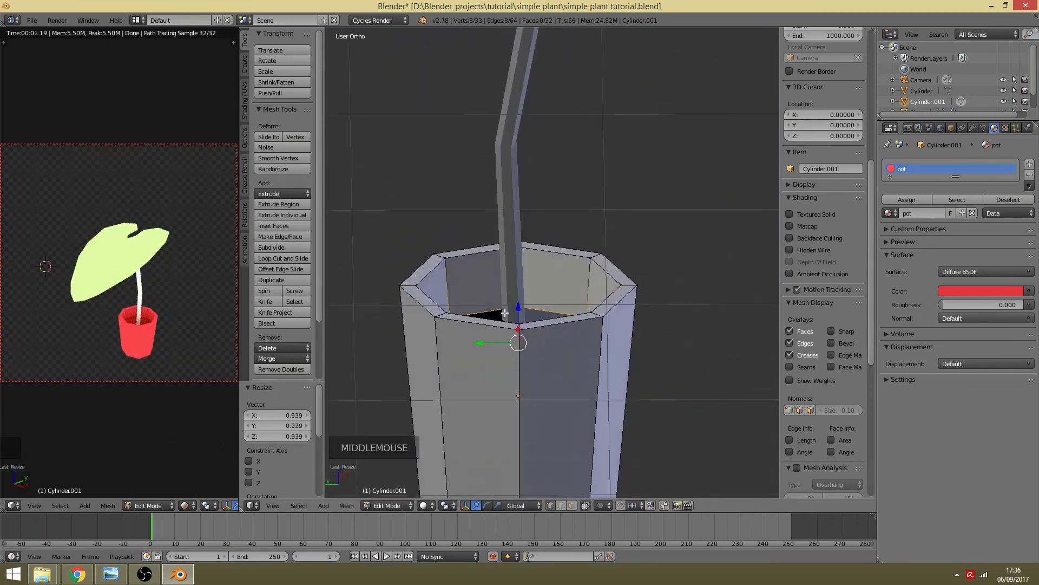
{"action": "left_click_drag", "start_coordinate": [520, 307], "coordinate": [520, 303]}
{"action": "middle_click_drag", "start_coordinate": [519, 303], "coordinate": [490, 295]}
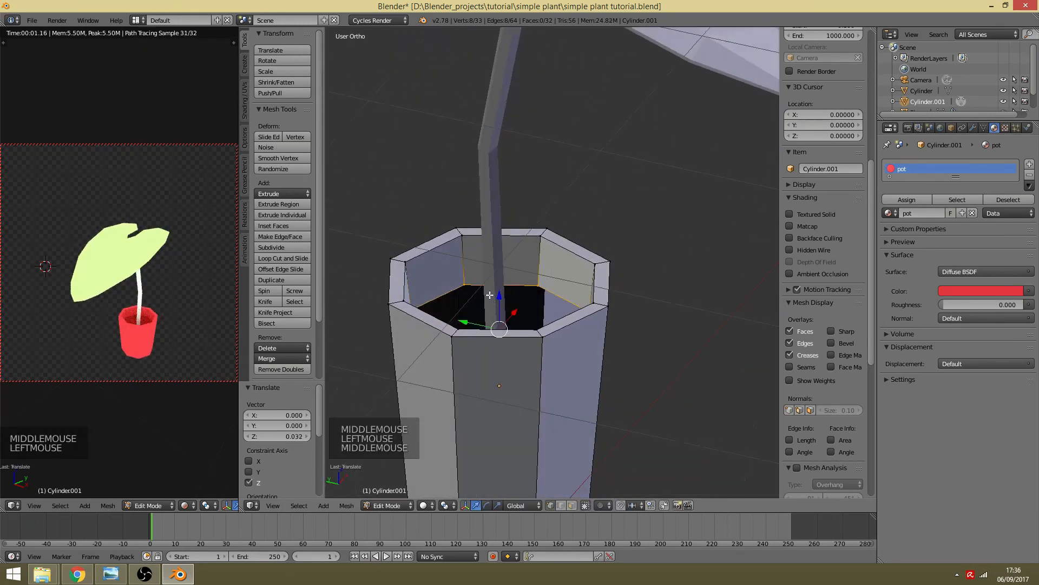
{"action": "left_click_drag", "start_coordinate": [490, 295], "coordinate": [495, 293]}
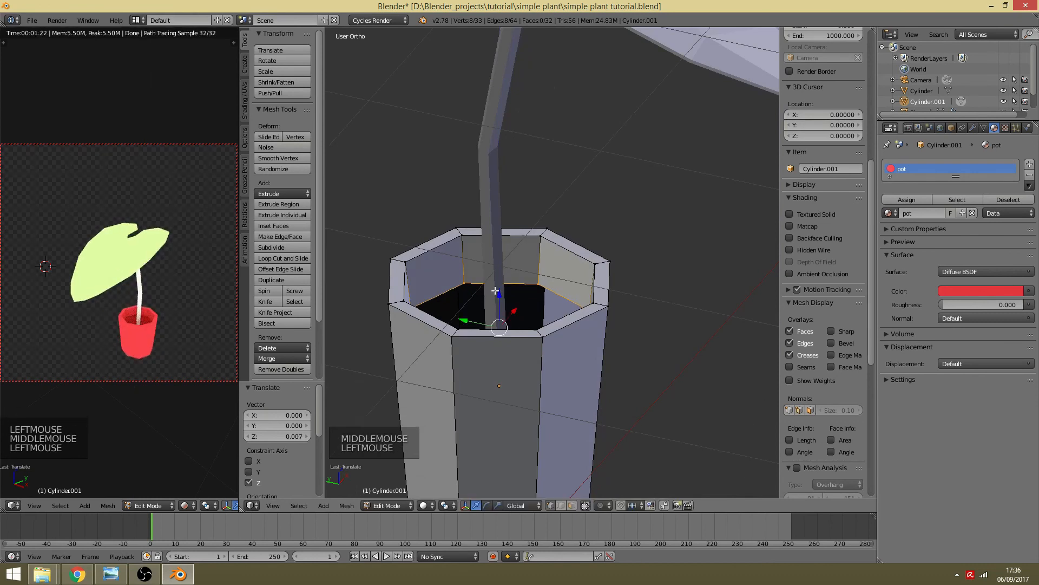
Step: Duplicate the inner rim edge loop in place and move the copy -0.039 along Z inside the pot
{"action": "scroll", "coordinate": [505, 293], "scroll_direction": "down", "scroll_amount": 2}
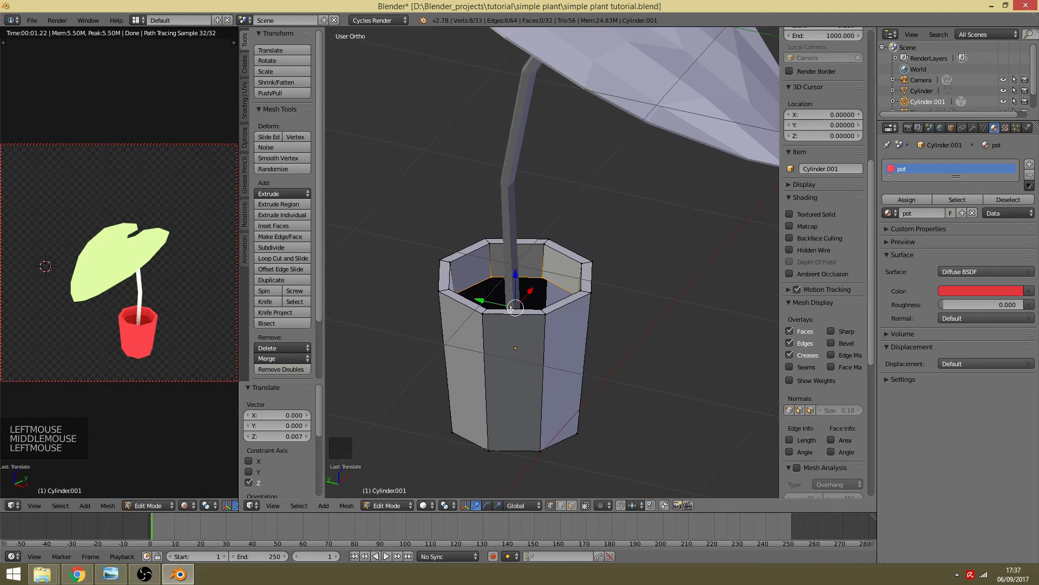
{"action": "scroll", "coordinate": [603, 220], "scroll_direction": "up", "scroll_amount": 2}
{"action": "key", "text": "a"}
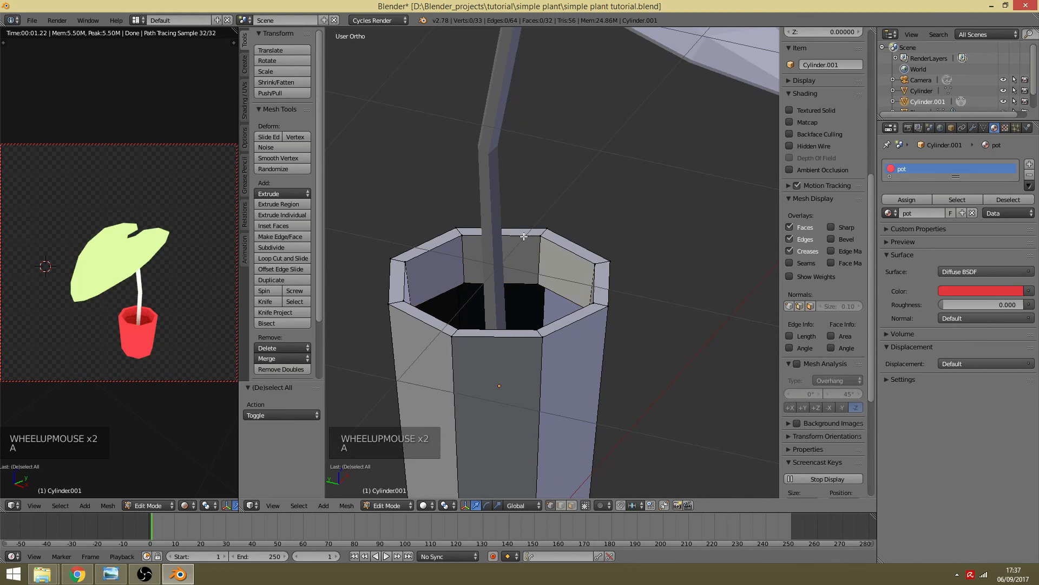
{"action": "right_click", "coordinate": [524, 236], "text": "alt+shift"}
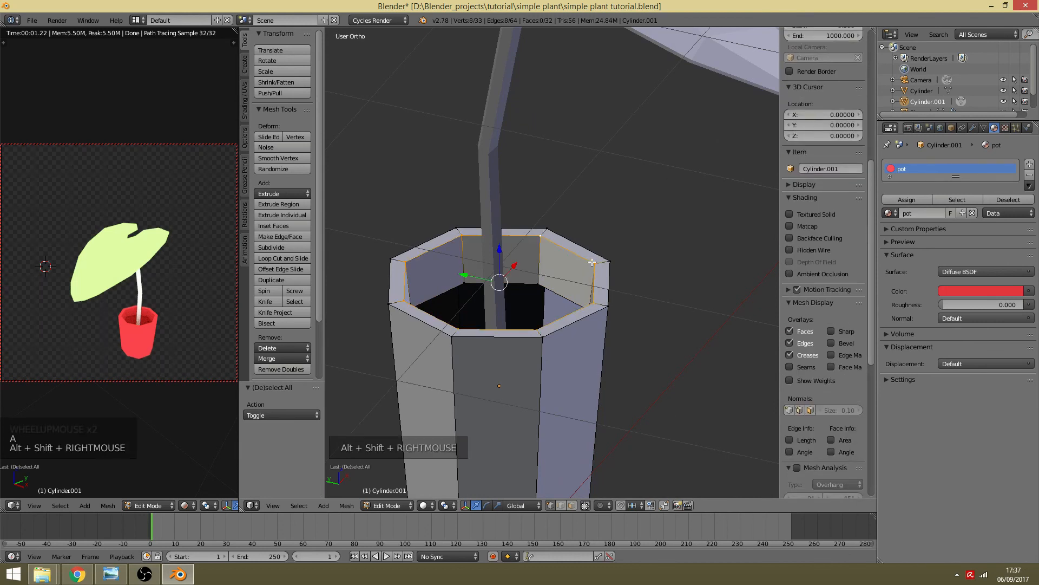
{"action": "key", "text": "shift+d"}
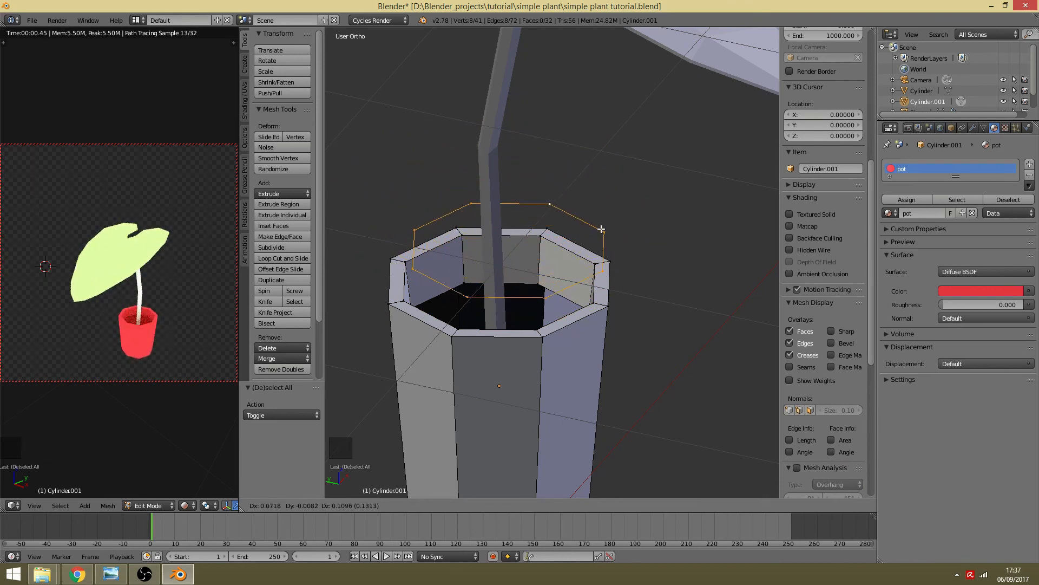
{"action": "right_click", "coordinate": [601, 229]}
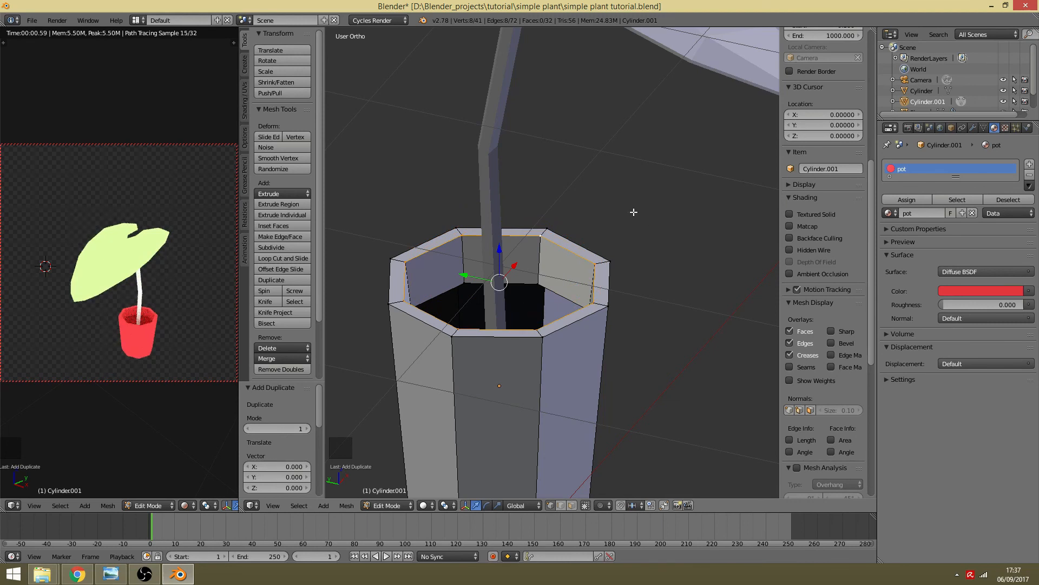
{"action": "scroll", "coordinate": [534, 271], "scroll_direction": "up", "scroll_amount": 1}
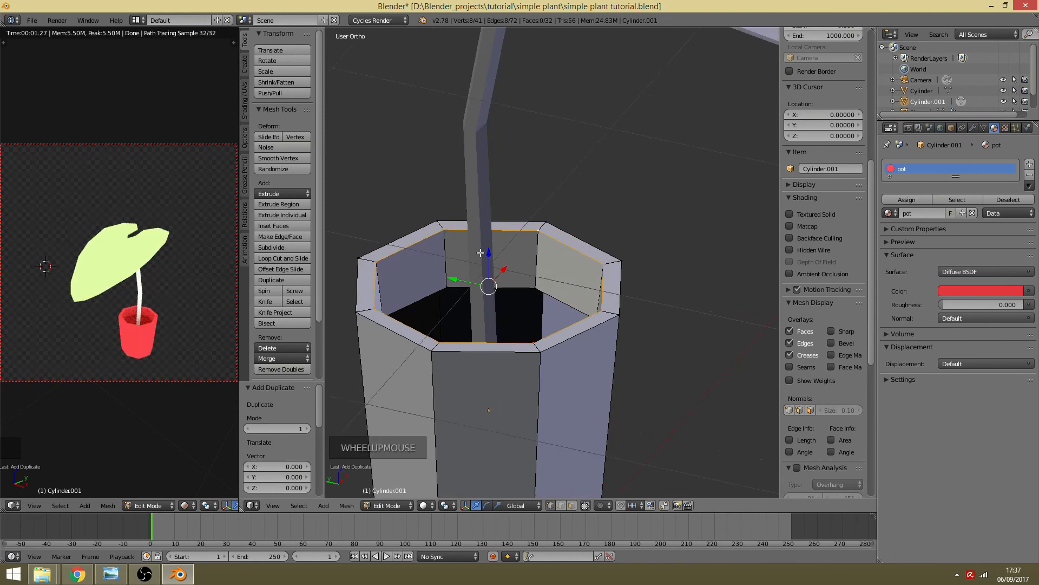
{"action": "left_click_drag", "start_coordinate": [486, 255], "coordinate": [483, 265]}
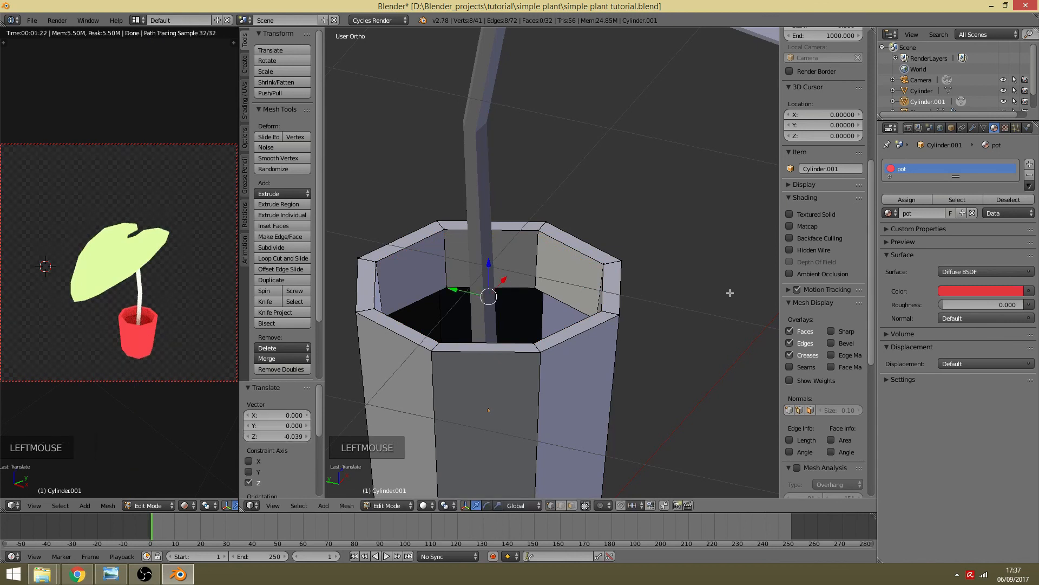
Step: Extrude the duplicated edge loop inward inside the pot, scaled to 0.616, and raise it 0.015 along Z
{"action": "key", "text": "e"}
{"action": "key", "text": "e"}
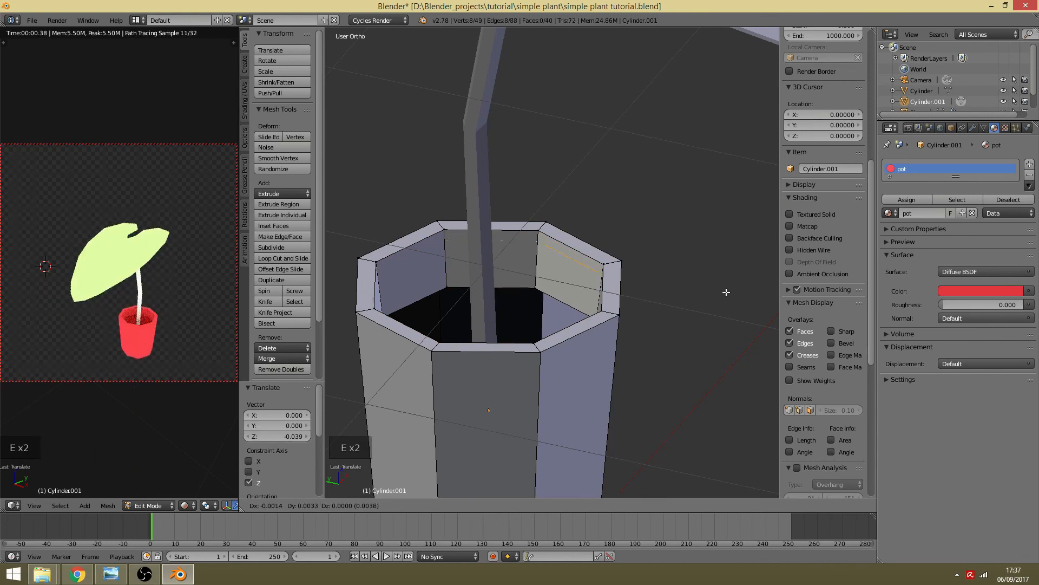
{"action": "key", "text": "s"}
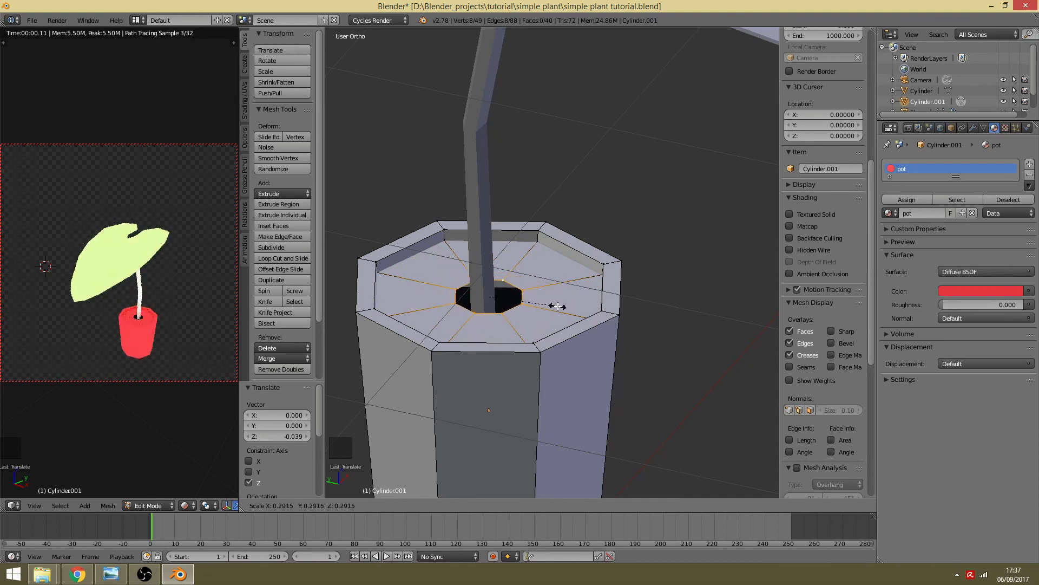
{"action": "left_click", "coordinate": [634, 306]}
{"action": "scroll", "coordinate": [471, 298], "scroll_direction": "up", "scroll_amount": 2}
{"action": "middle_click_drag", "start_coordinate": [471, 297], "coordinate": [462, 304]}
{"action": "scroll", "coordinate": [461, 274], "scroll_direction": "down", "scroll_amount": 1}
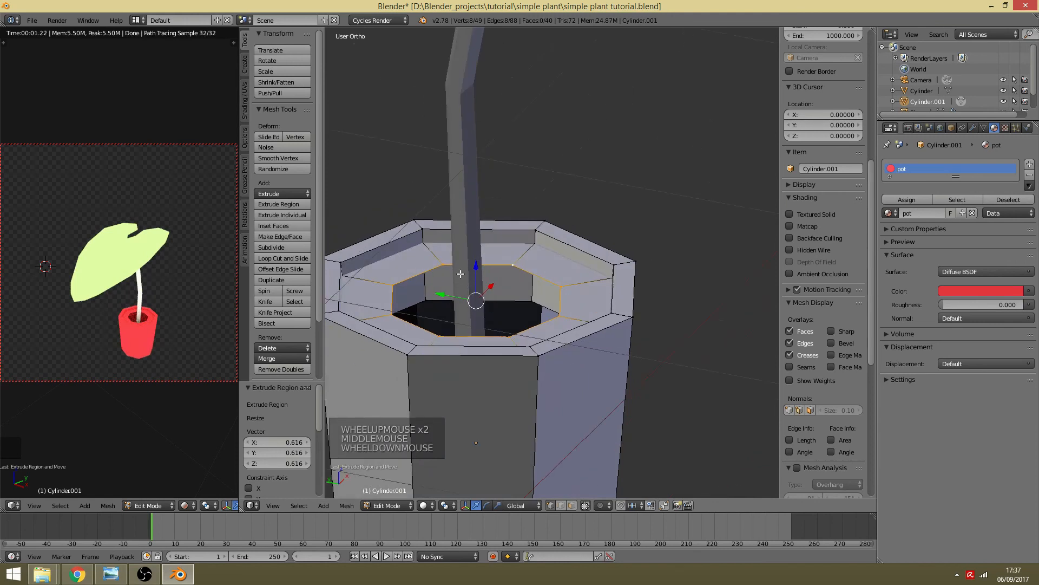
{"action": "left_click_drag", "start_coordinate": [476, 267], "coordinate": [477, 262]}
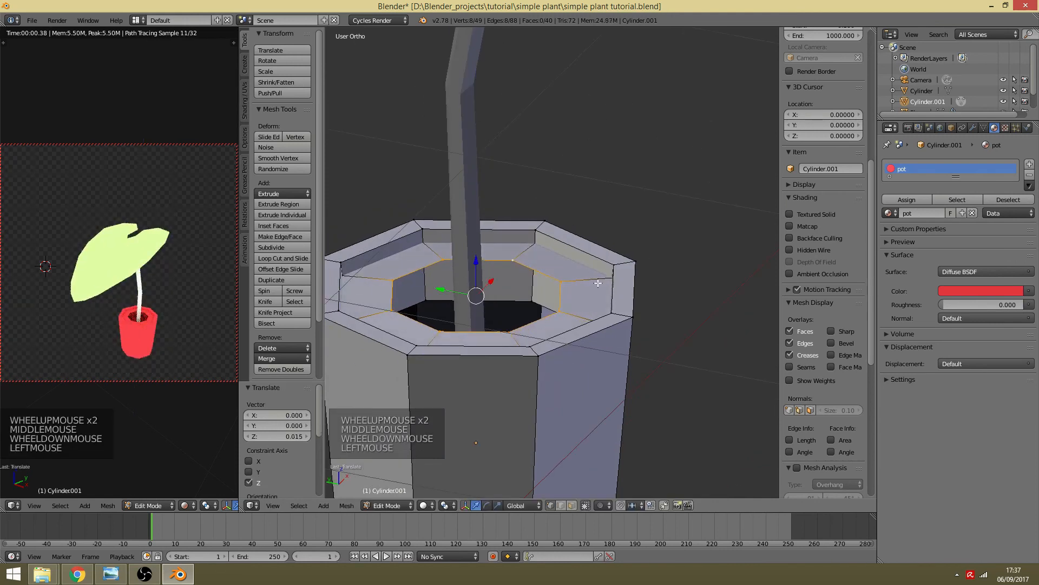
Step: Extrude the inner loop again, scaled in close around the stem, and raise it 0.008 along Z
{"action": "key", "text": "e"}
{"action": "key", "text": "s"}
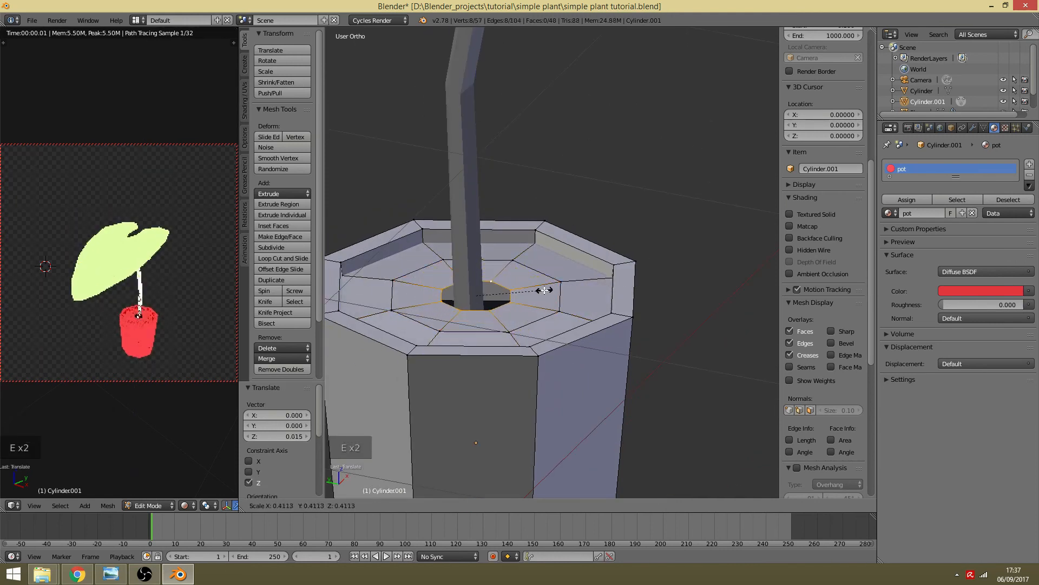
{"action": "left_click", "coordinate": [527, 289]}
{"action": "left_click_drag", "start_coordinate": [479, 264], "coordinate": [479, 261]}
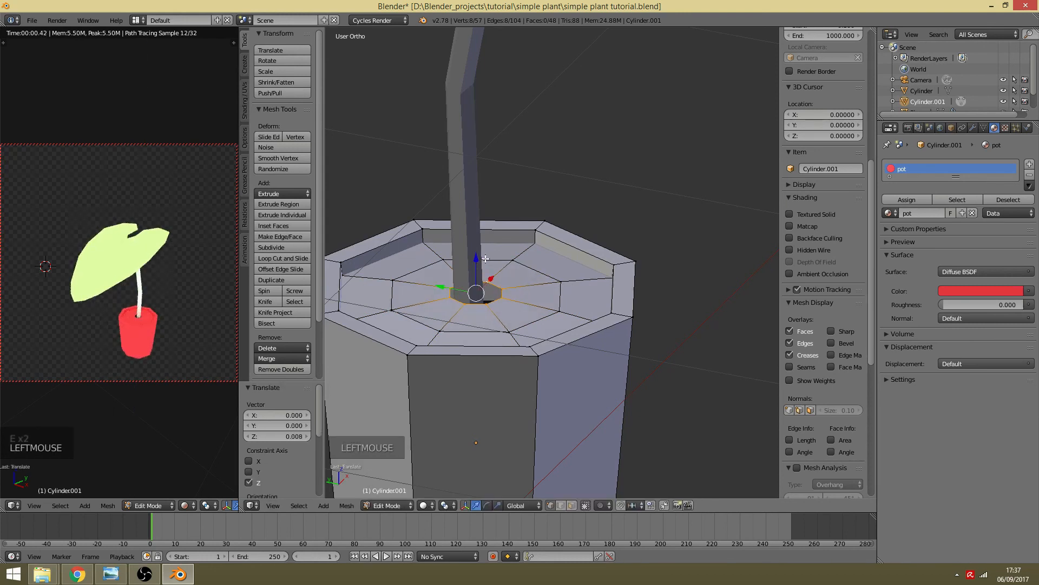
Step: Merge the small loop around the stem at its center to close the inner surface, and leave Edit Mode
{"action": "key", "text": "w"}
{"action": "left_click", "coordinate": [485, 258]}
{"action": "left_click", "coordinate": [485, 258]}
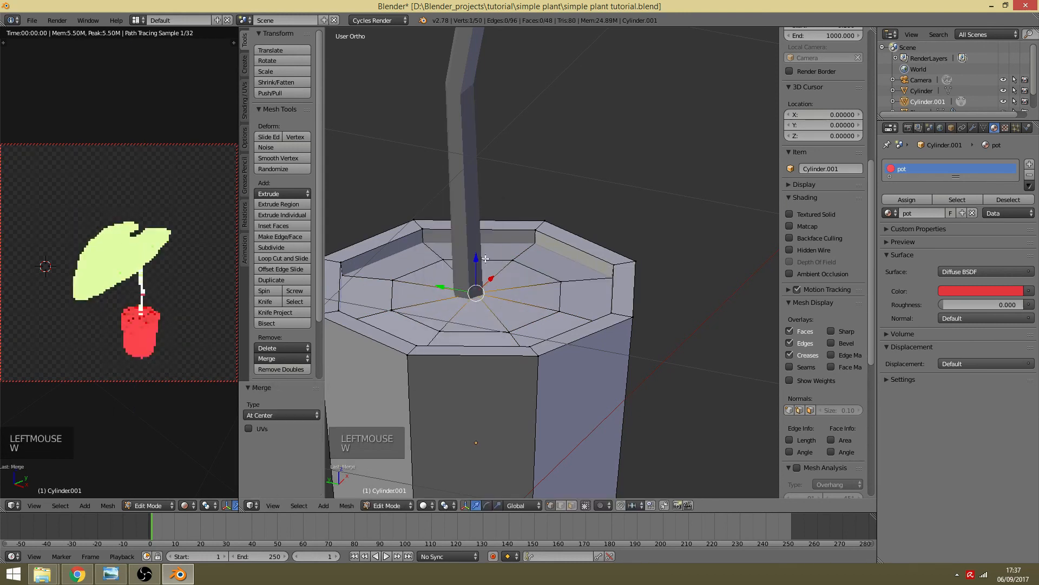
{"action": "middle_click_drag", "start_coordinate": [476, 325], "coordinate": [470, 328]}
{"action": "scroll", "coordinate": [470, 328], "scroll_direction": "down", "scroll_amount": 4}
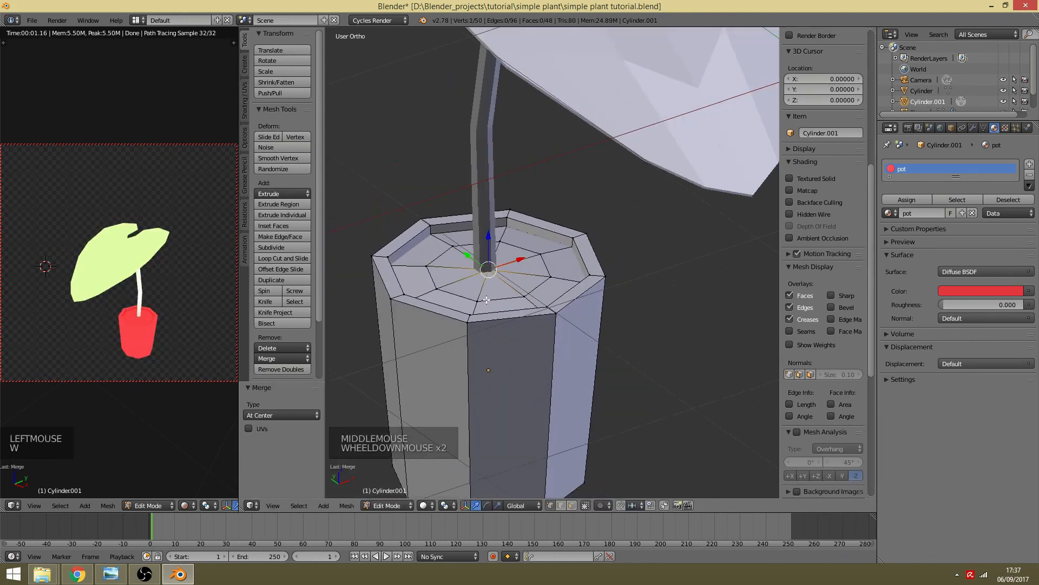
{"action": "middle_click_drag", "start_coordinate": [482, 288], "coordinate": [570, 298]}
{"action": "key", "text": "Tab"}
{"action": "scroll", "coordinate": [543, 301], "scroll_direction": "down", "scroll_amount": 1}
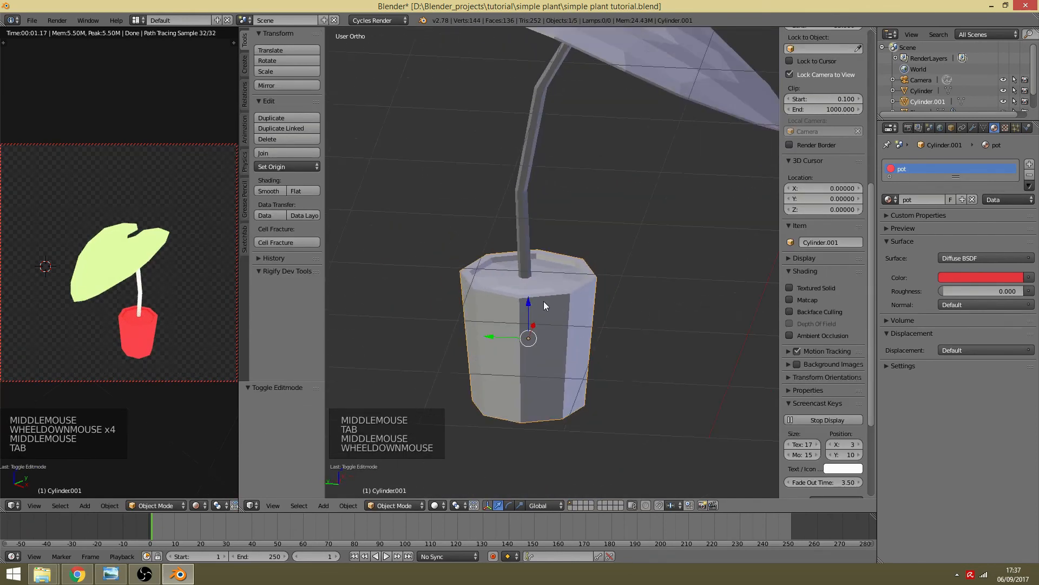
Step: Select only the linked inner surface around the stem in Edit Mode
{"action": "key", "text": "Tab"}
{"action": "scroll", "coordinate": [539, 287], "scroll_direction": "up", "scroll_amount": 1}
{"action": "key", "text": "a"}
{"action": "key", "text": "l"}
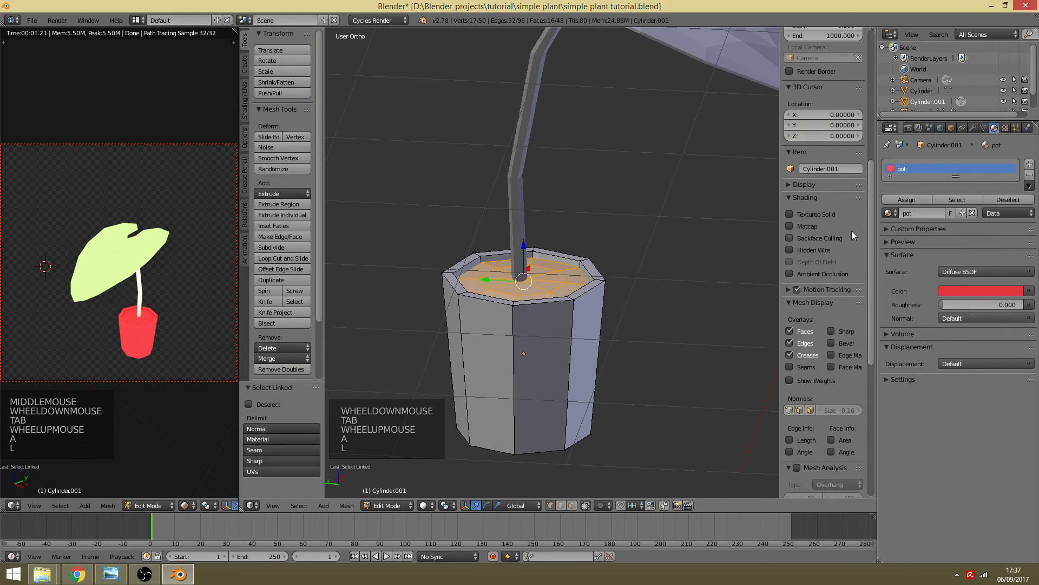
{"action": "left_click", "coordinate": [894, 204]}
{"action": "left_click", "coordinate": [890, 212]}
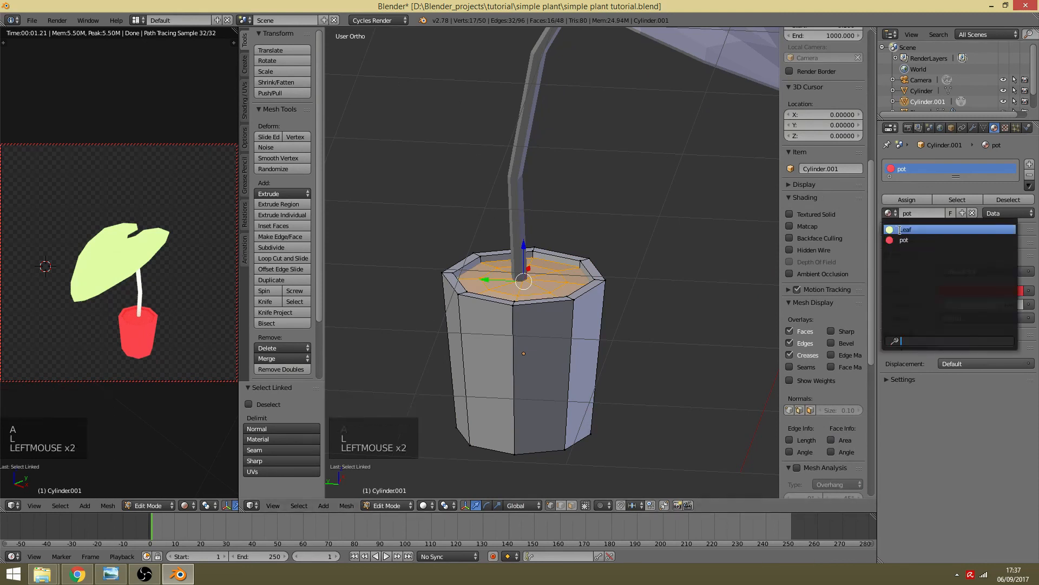
{"action": "left_click", "coordinate": [899, 230]}
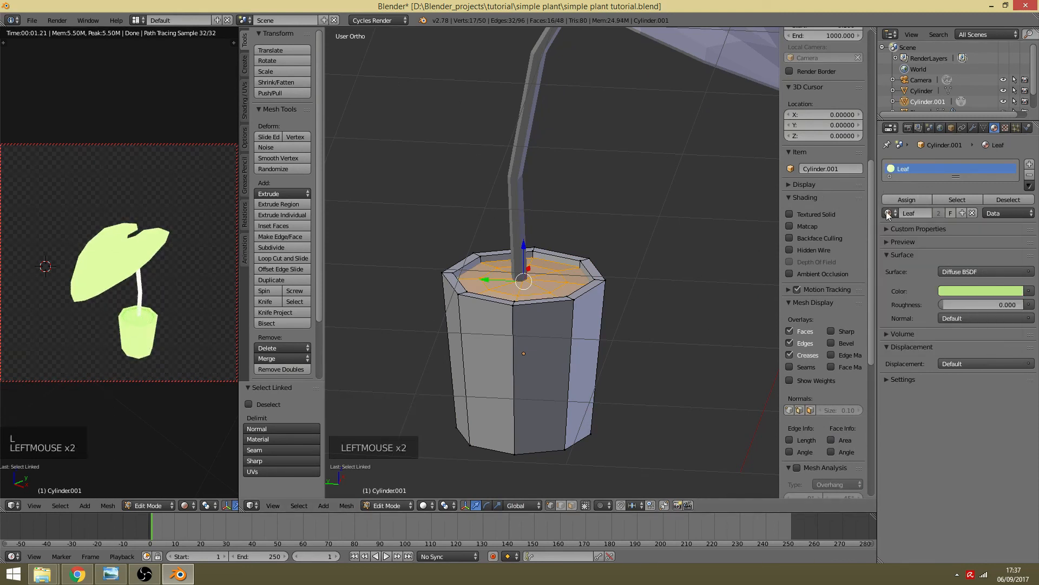
{"action": "left_click", "coordinate": [888, 213]}
{"action": "left_click", "coordinate": [901, 226]}
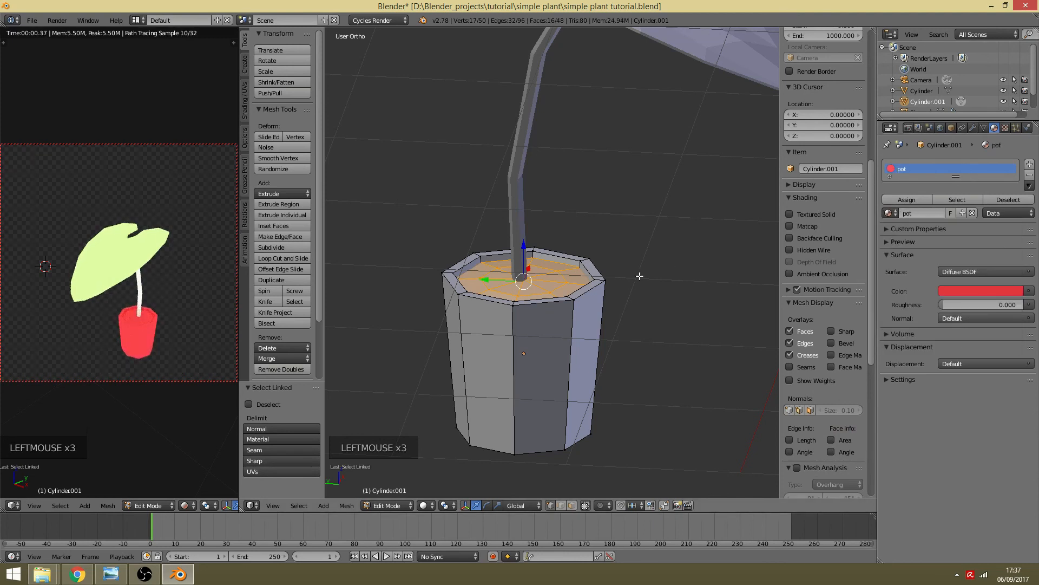
Step: Add a second material slot with the Leaf material, assign it to the selected inner surface, and leave Edit Mode
{"action": "left_click", "coordinate": [1029, 164]}
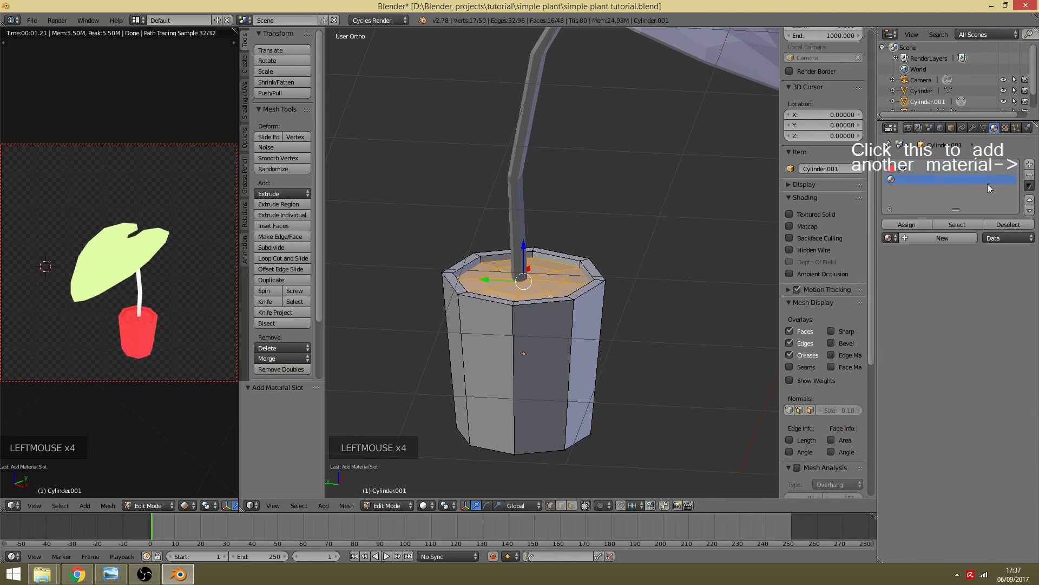
{"action": "left_click", "coordinate": [896, 238]}
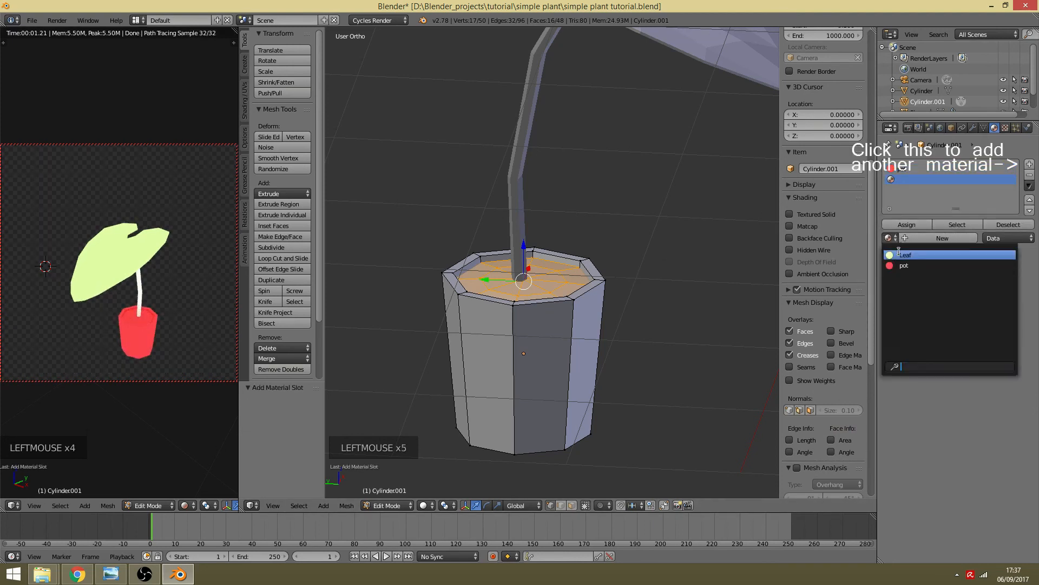
{"action": "left_click", "coordinate": [900, 255]}
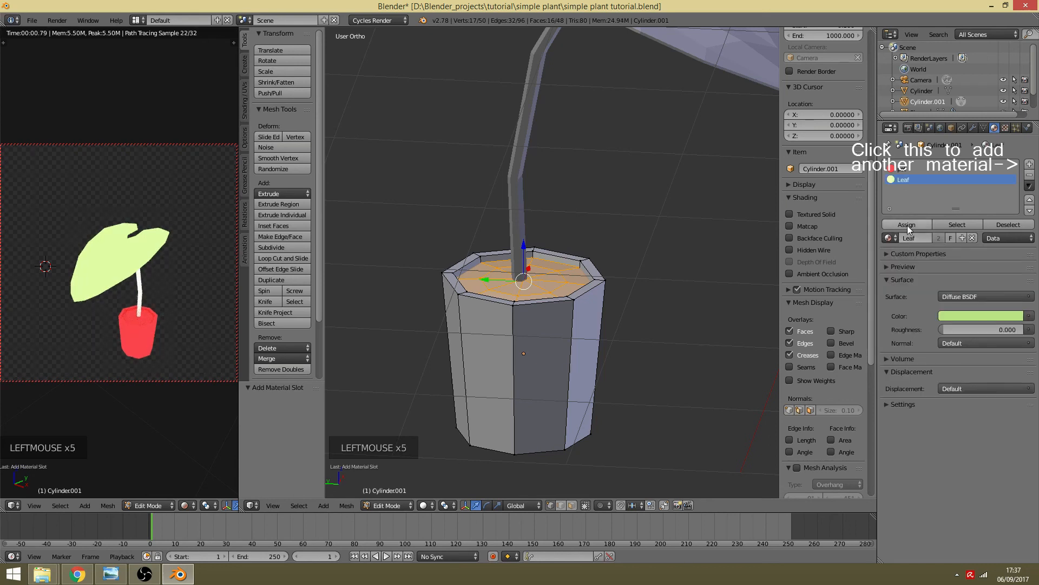
{"action": "left_click", "coordinate": [908, 225]}
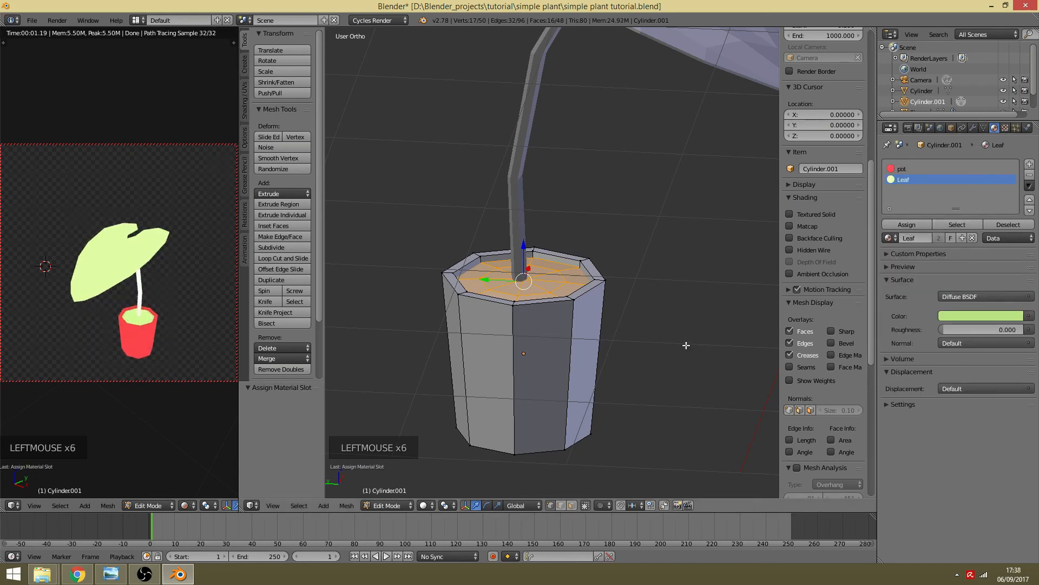
{"action": "key", "text": "Tab"}
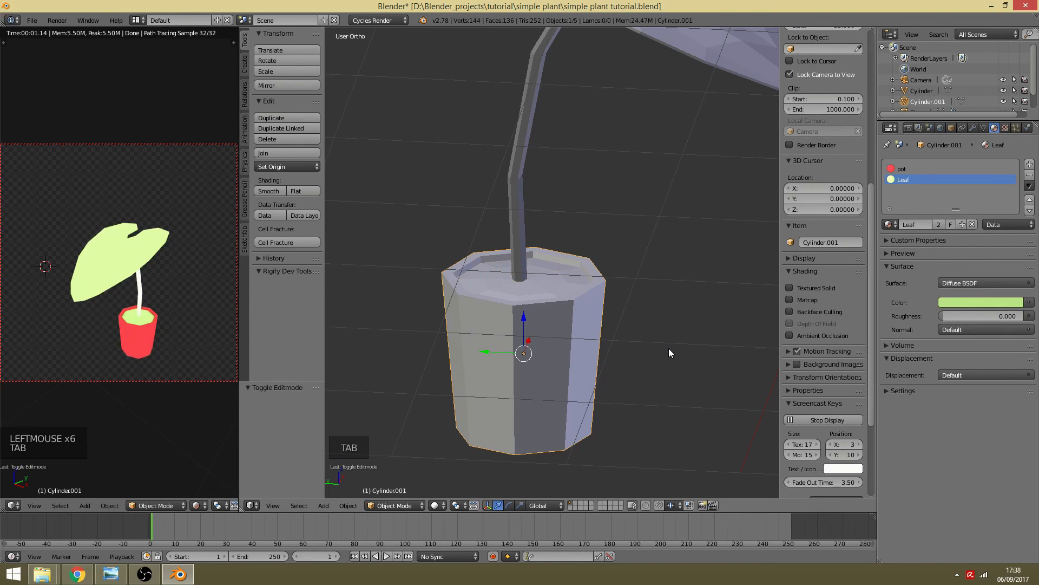
{"action": "key", "text": "g"}
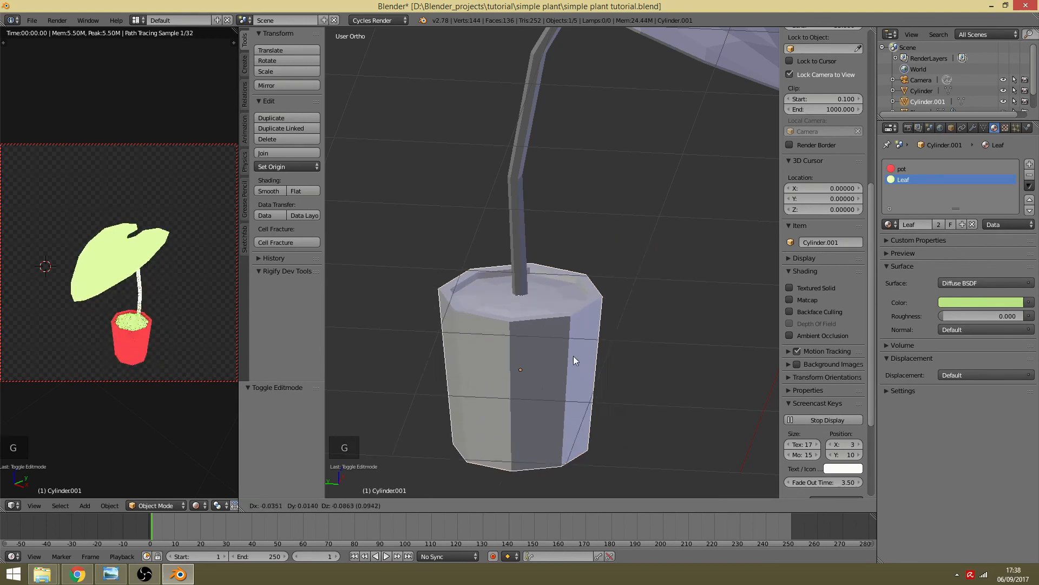
{"action": "right_click", "coordinate": [593, 346]}
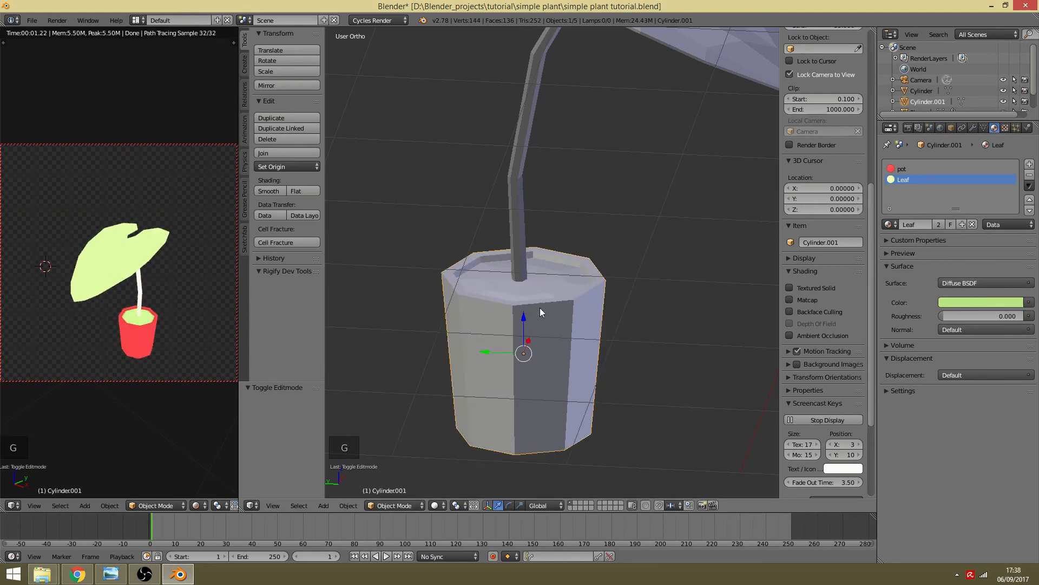
{"action": "key", "text": "Tab"}
{"action": "scroll", "coordinate": [600, 394], "scroll_direction": "down", "scroll_amount": 2}
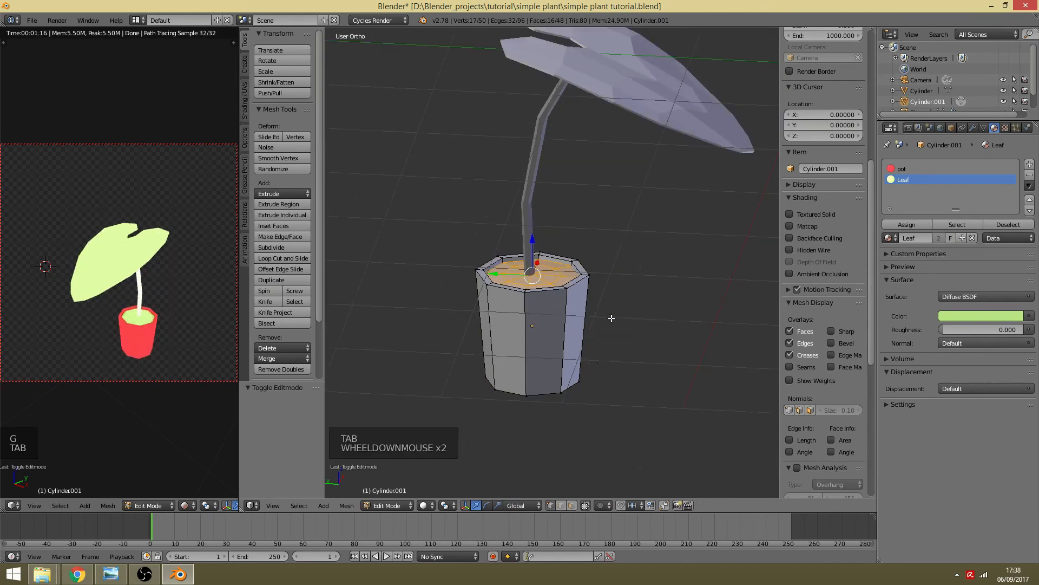
{"action": "key", "text": "Tab"}
{"action": "middle_click_drag", "start_coordinate": [599, 300], "coordinate": [530, 284]}
{"action": "middle_click_drag", "start_coordinate": [556, 320], "coordinate": [580, 316]}
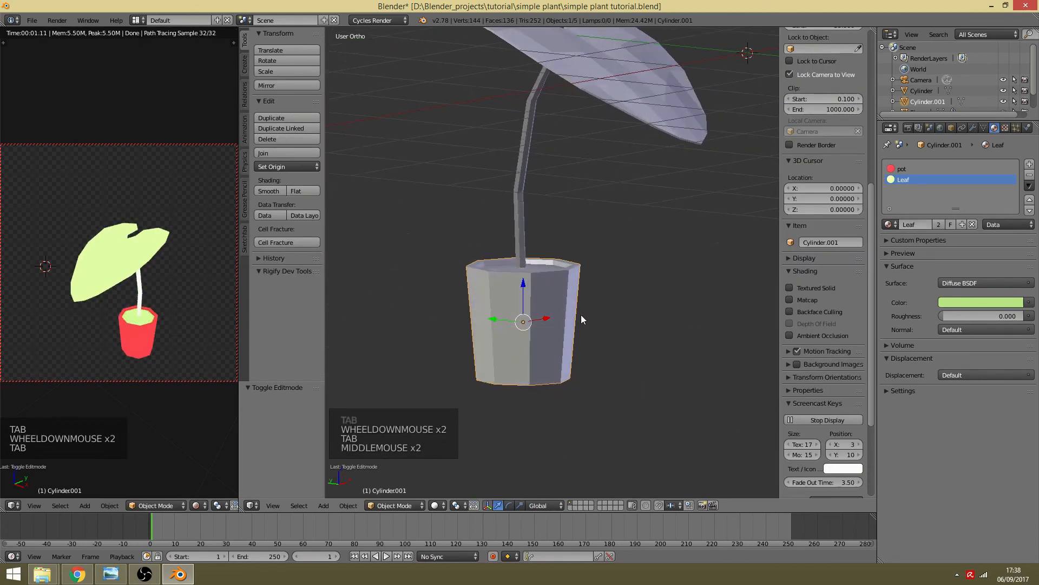